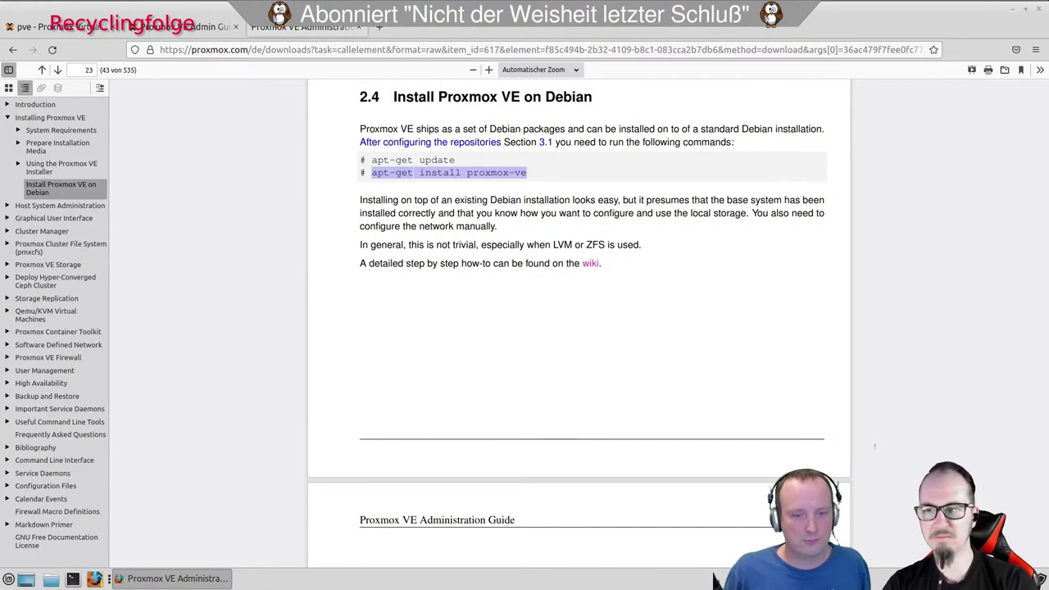
Leave the PDF administration guide and switch to the Proxmox VE web interface tab.
scroll(526, 256, "up", 5)
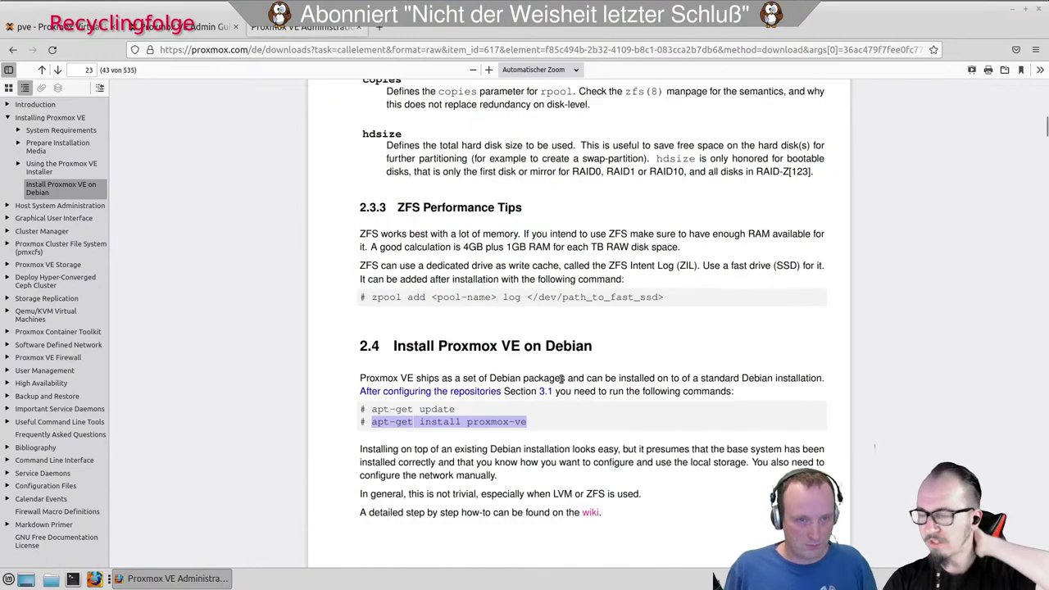
left_click(63, 30)
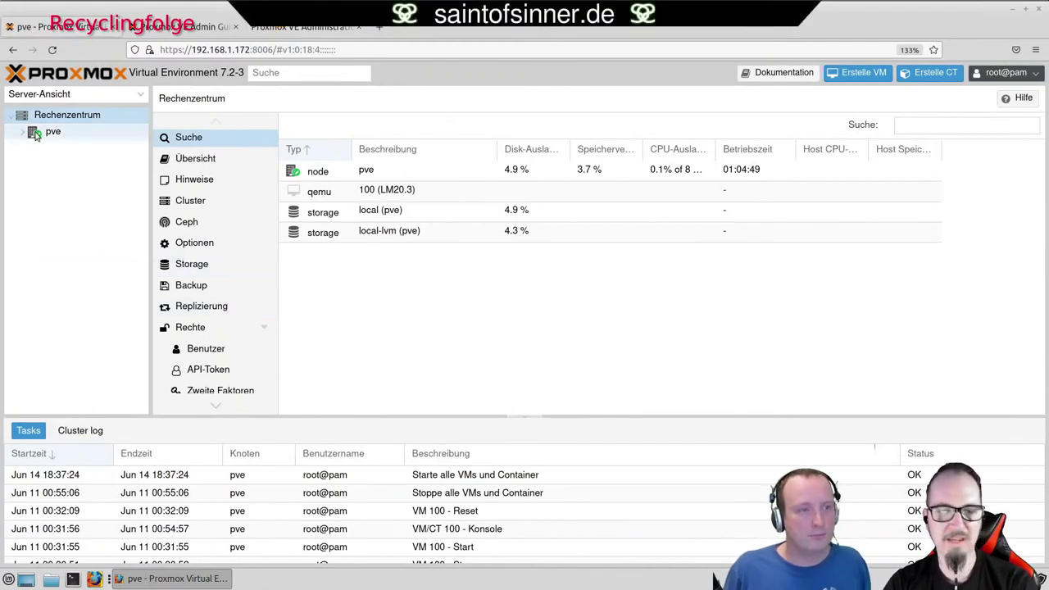
Expand the pve node and start a new Backup-Job from the datacenter's Backup page.
left_click(22, 132)
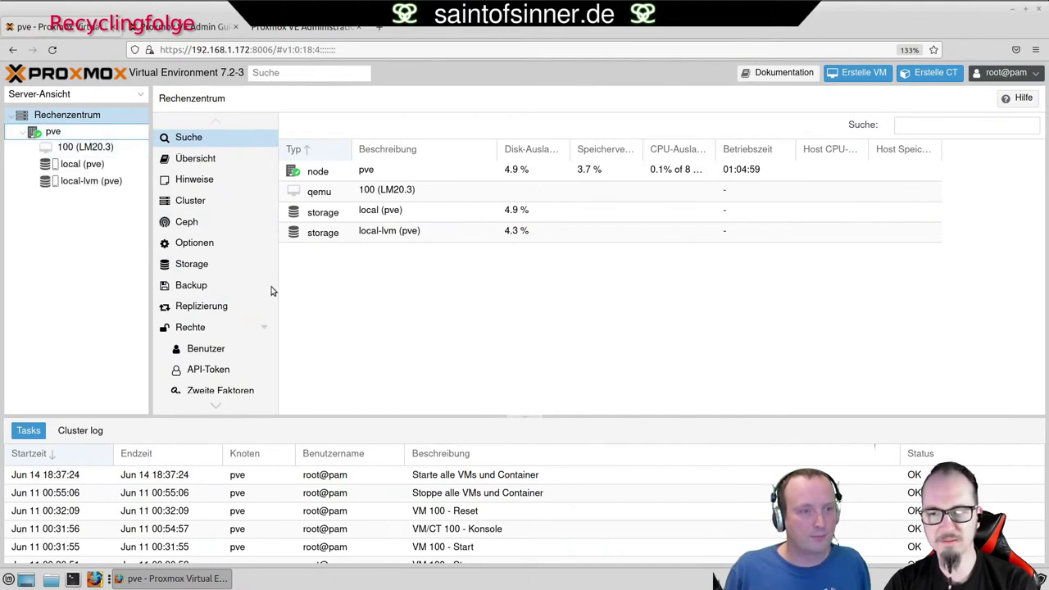
left_click(200, 286)
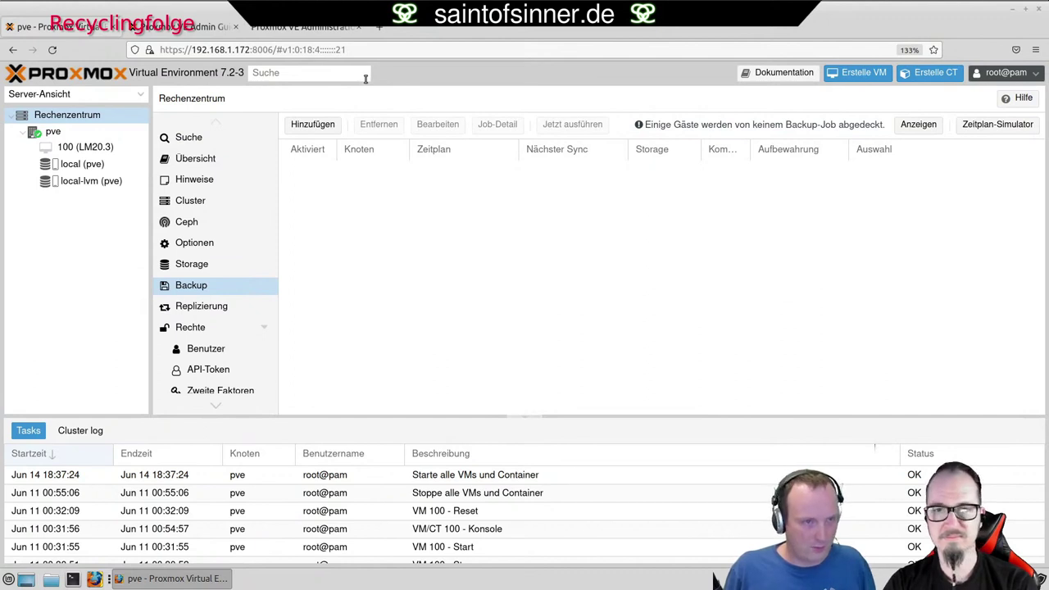
left_click(328, 126)
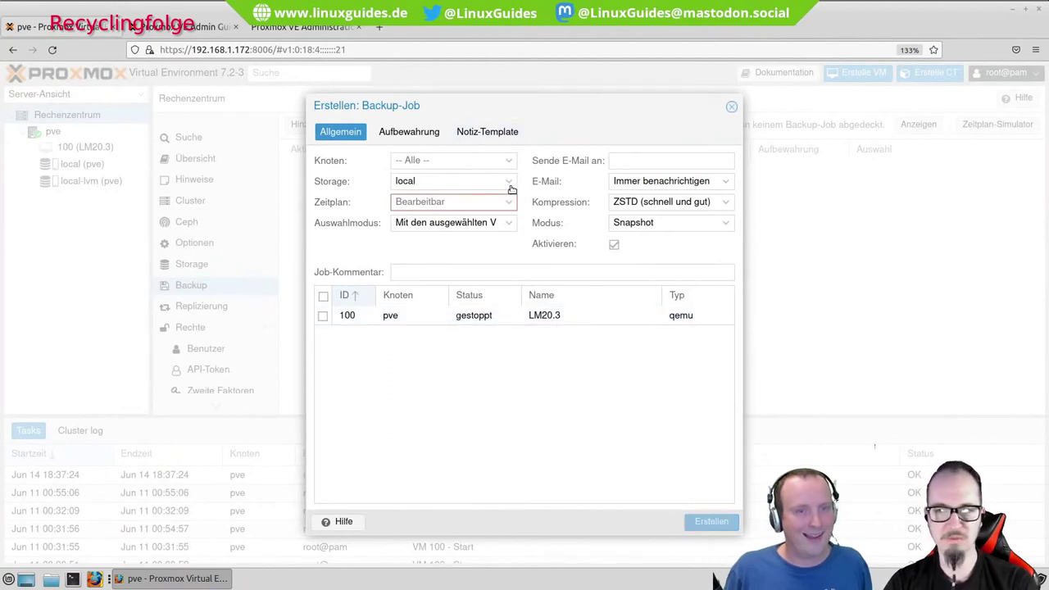
Keep local as the backup storage and include VM 100 (LM20.3) in the job.
left_click(508, 182)
left_click(509, 182)
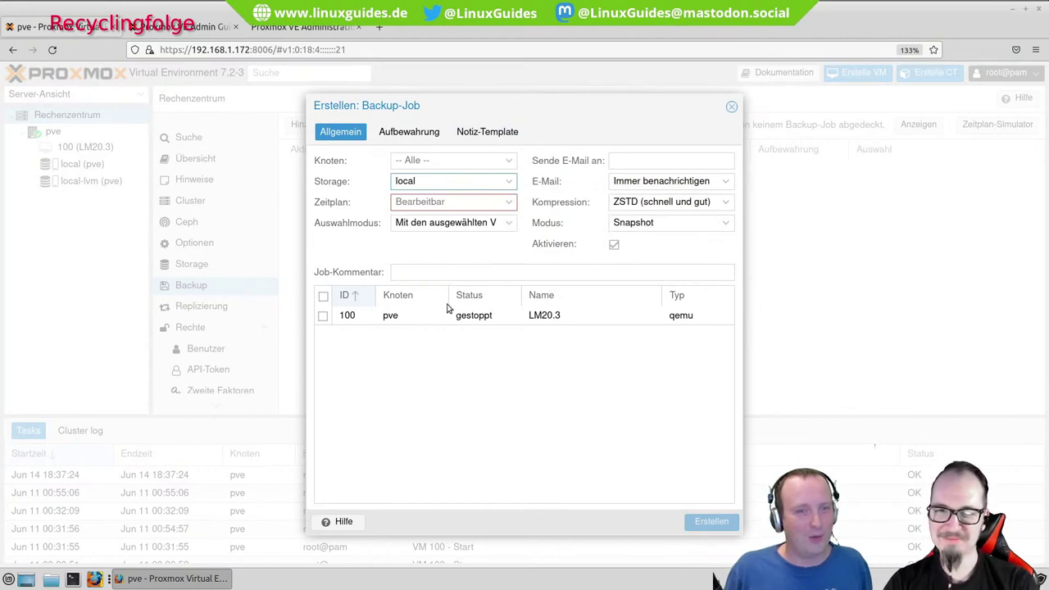
left_click(324, 317)
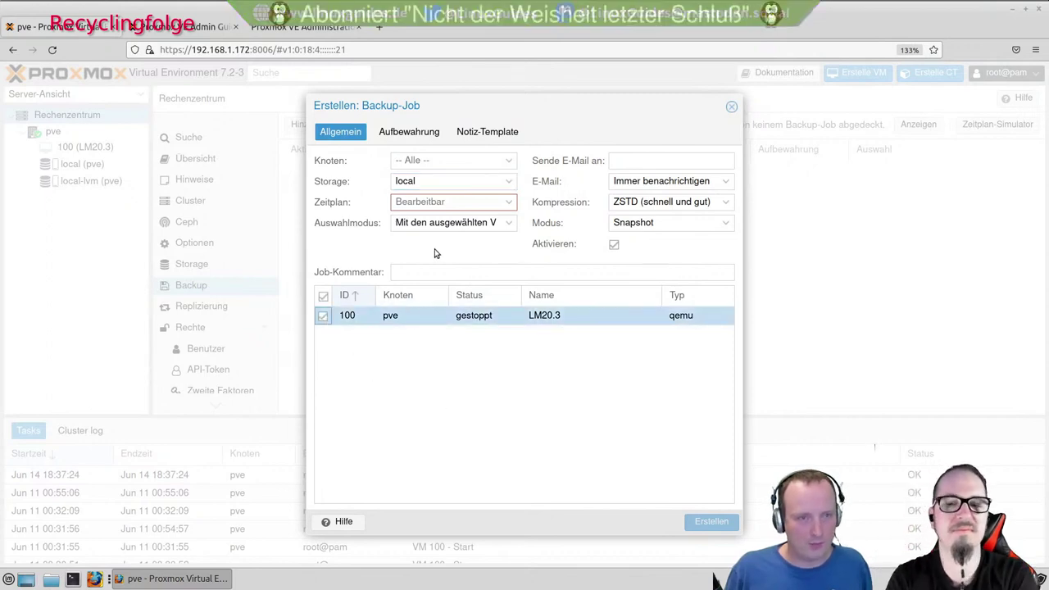
left_click(509, 205)
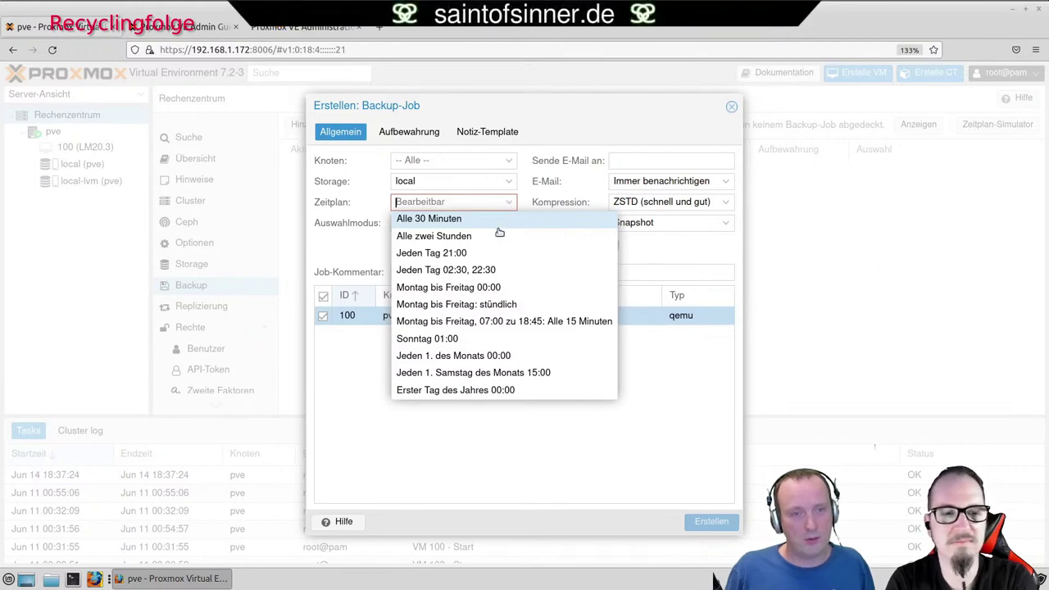
Schedule the backup every 30 minutes (*/30), leaving the selection mode unchanged.
left_click(492, 218)
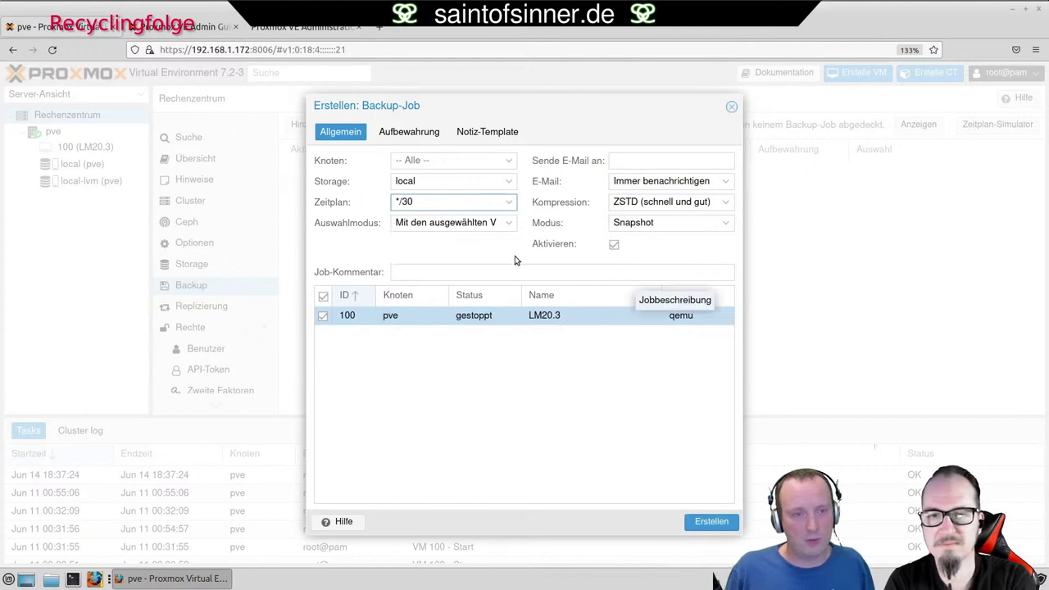
left_click(508, 224)
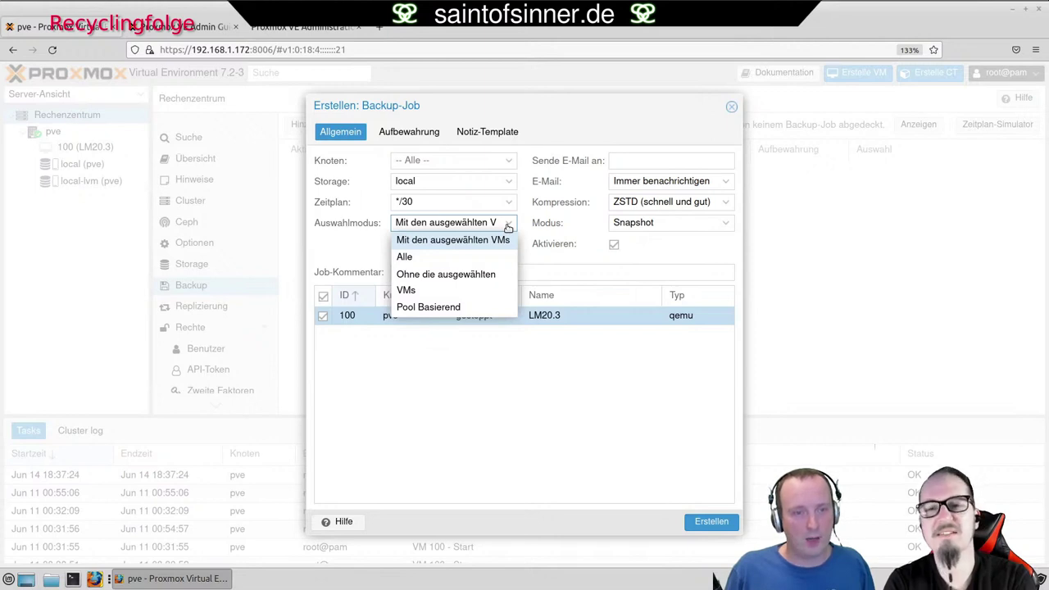
left_click(533, 260)
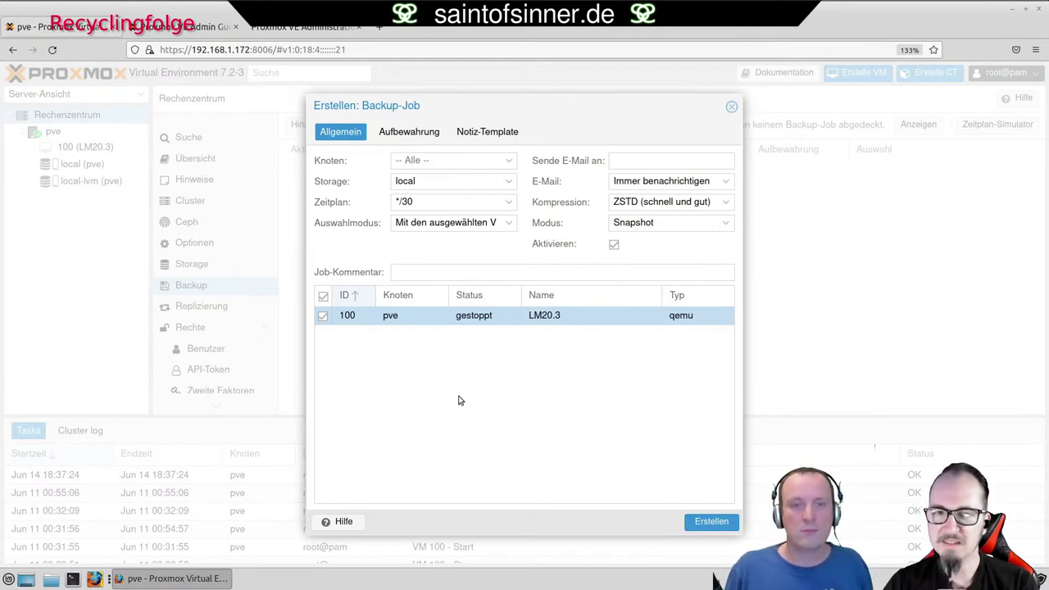
List the Snapshot, Suspend and Stopp backup modes while keeping Snapshot selected.
left_click(719, 223)
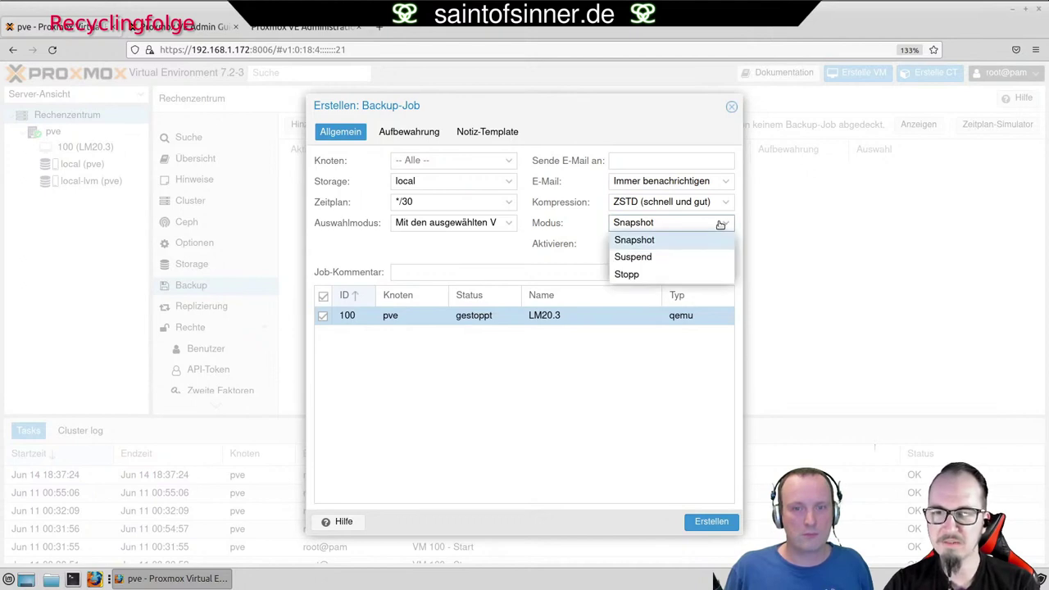
left_click(720, 224)
left_click(719, 223)
left_click(720, 223)
left_click(719, 224)
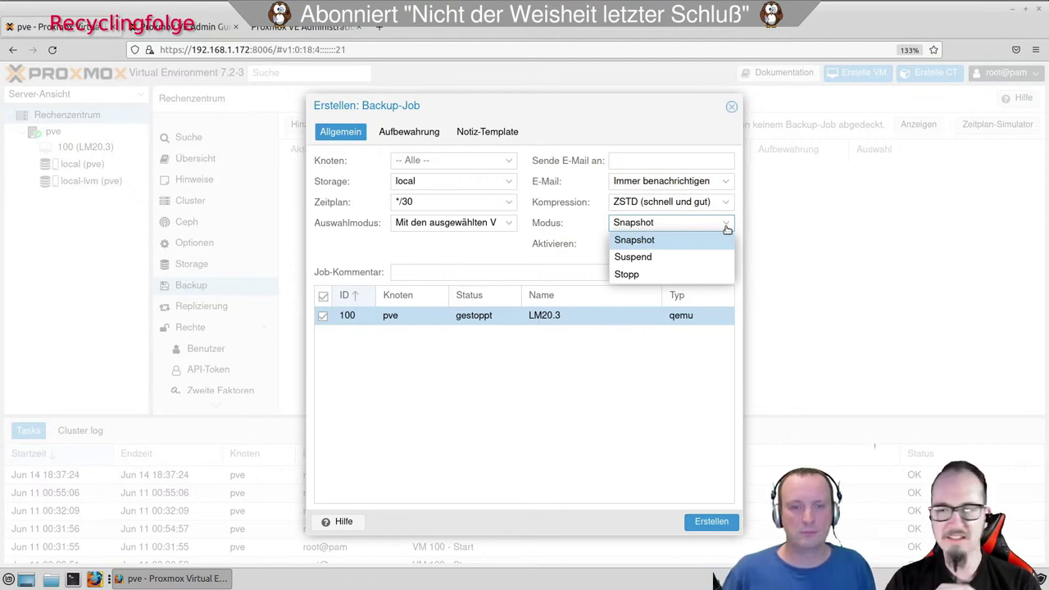
Enter a notification e-mail recipient and view the notification timing options.
left_click(665, 162)
type("bla.fa")
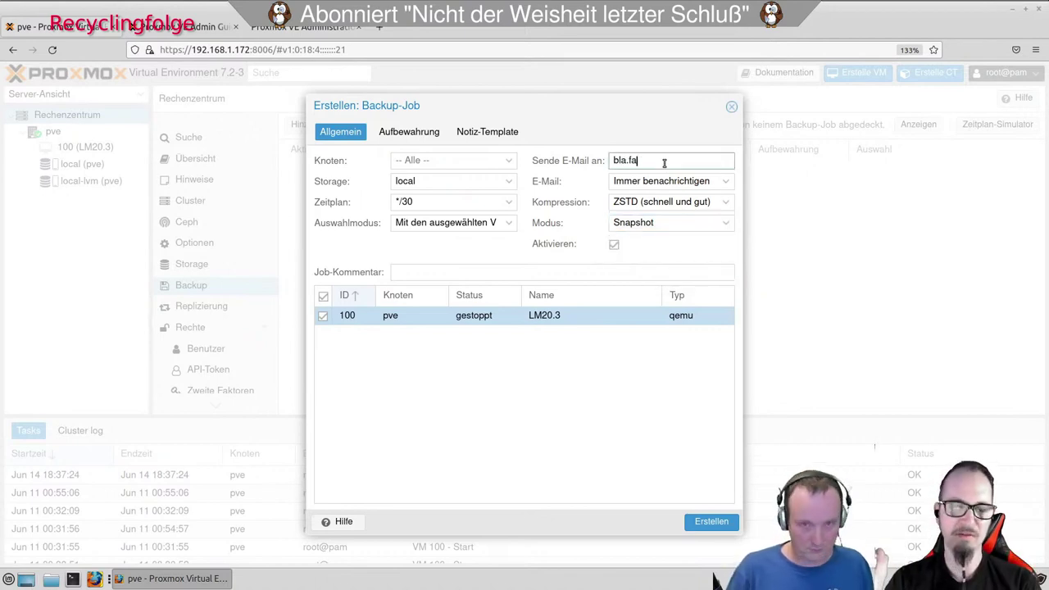
type("sel.com")
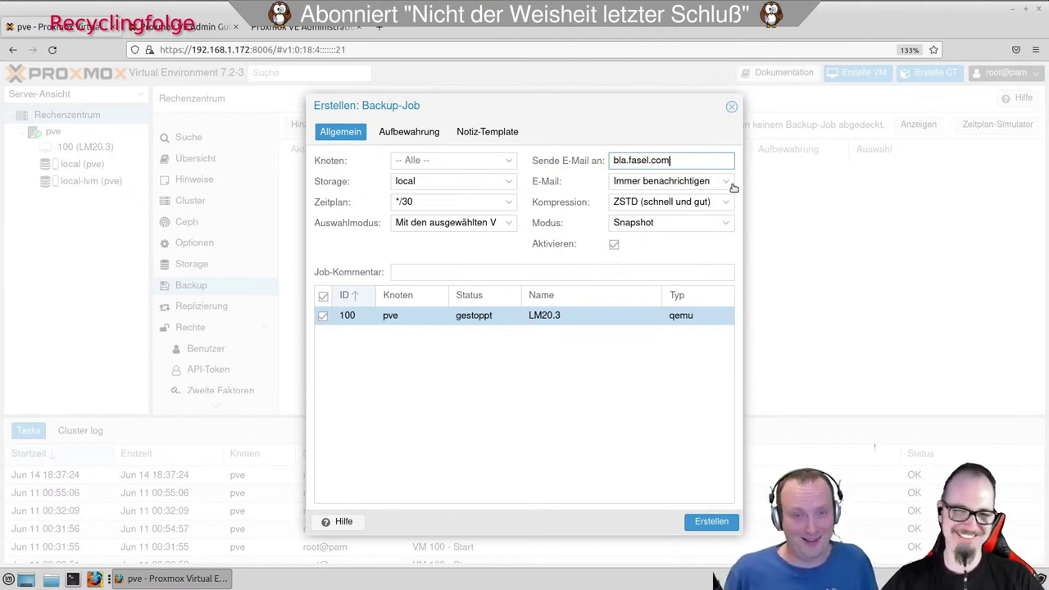
left_click(727, 184)
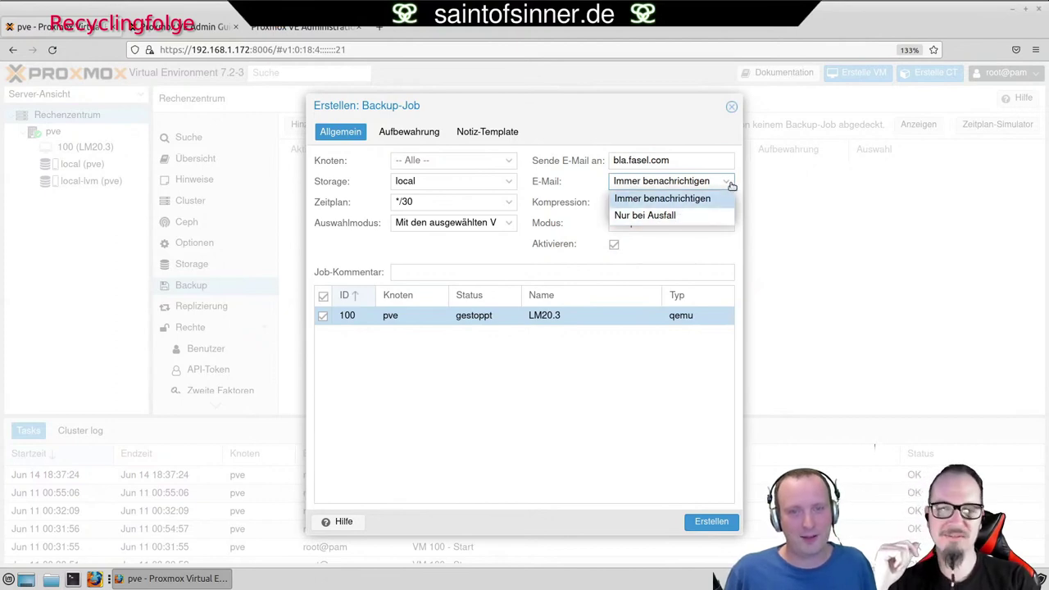
left_click(738, 188)
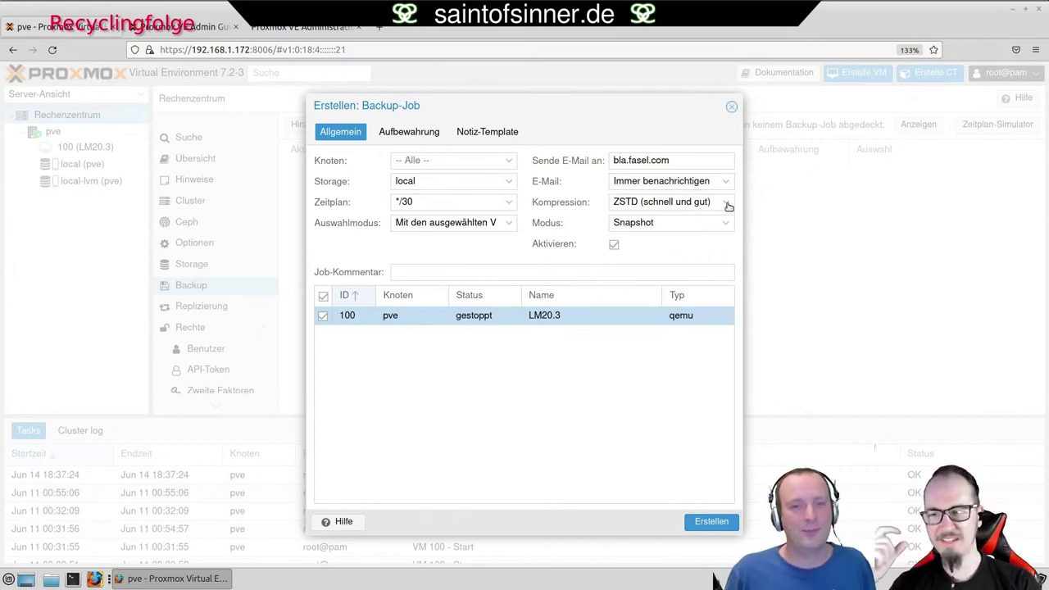
left_click(726, 204)
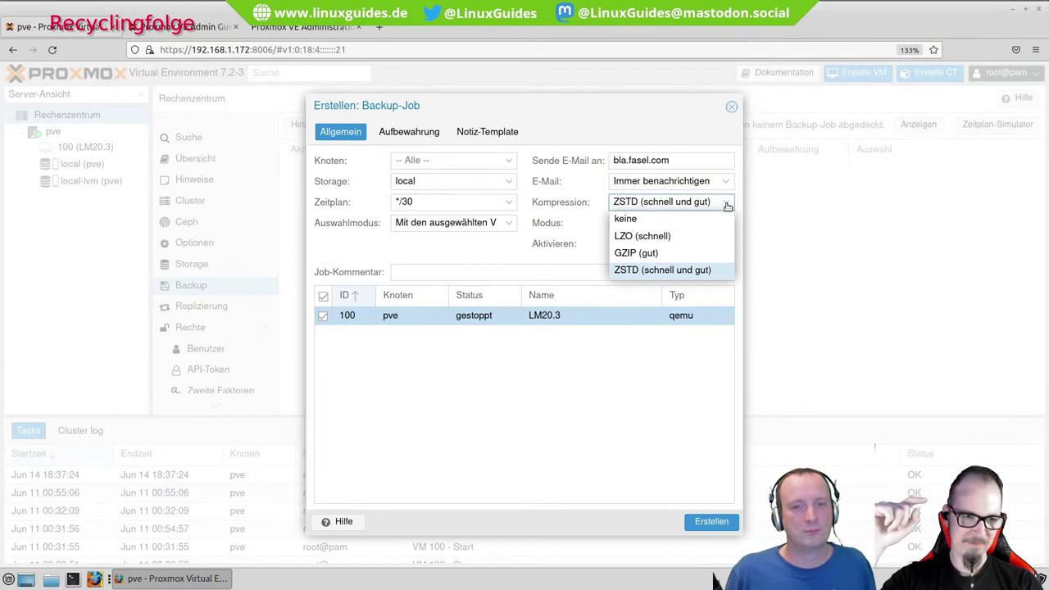
left_click(727, 206)
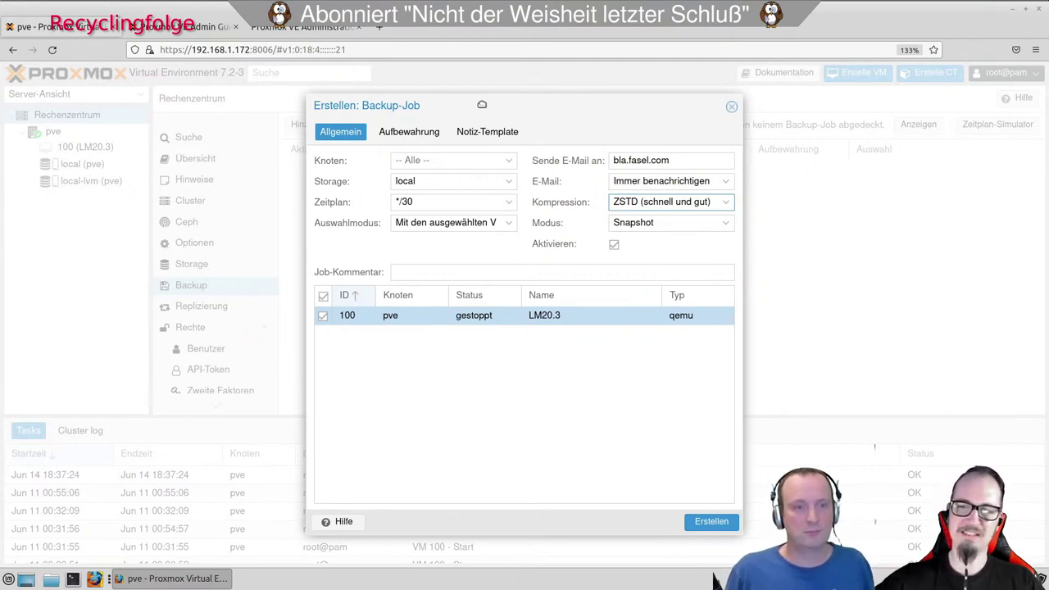
Nudge the Backup-Job dialog slightly to reposition it.
mouse_move(482, 105)
left_mouse_down()
mouse_move(484, 93)
mouse_move(486, 107)
left_mouse_up()
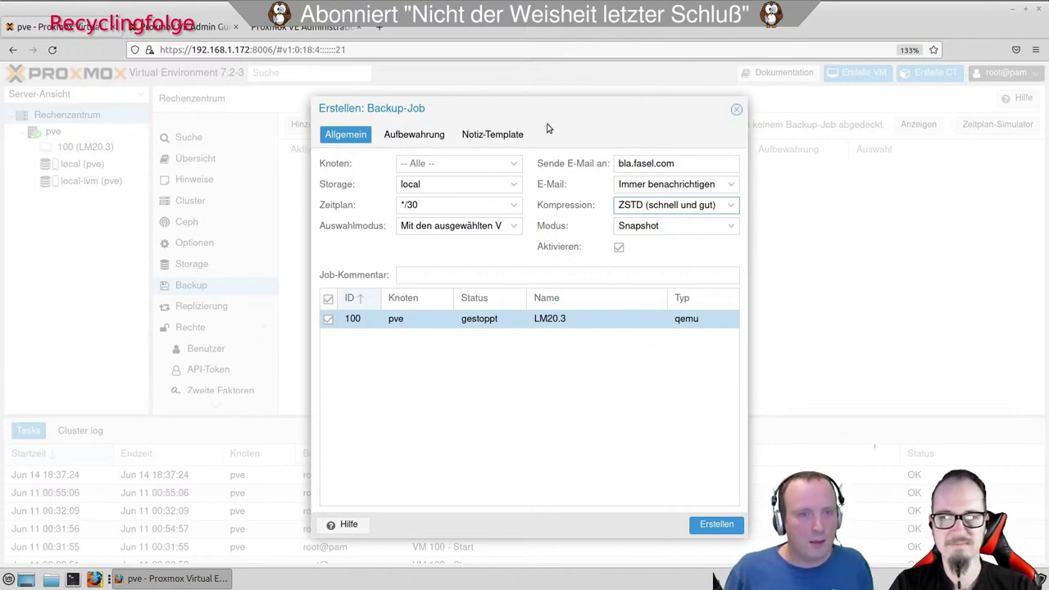
On the retention settings, turn off keep-all and keep the last 3 backups.
left_click(433, 136)
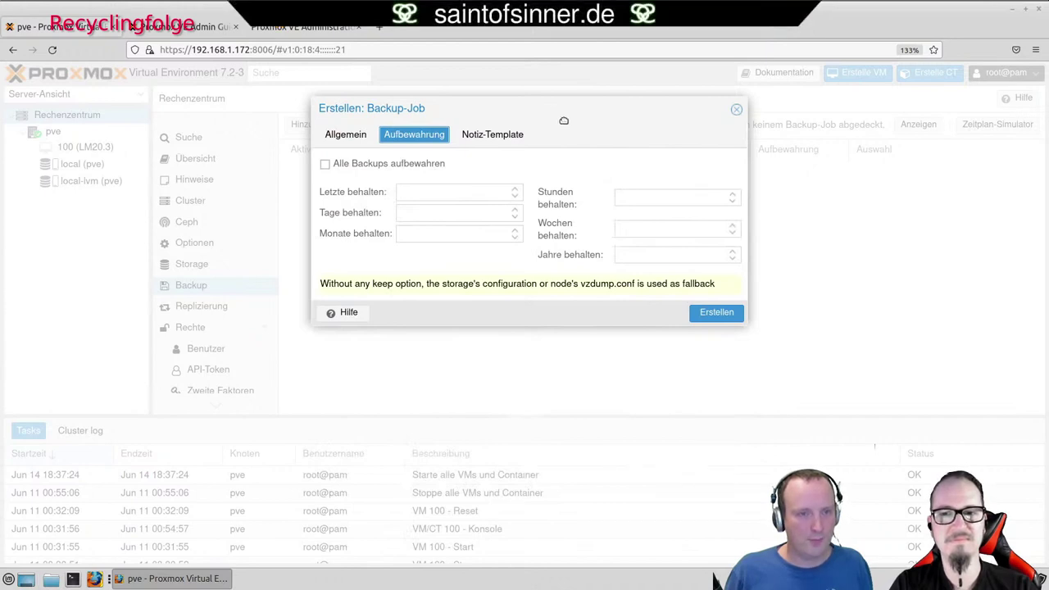
left_click(332, 167)
left_click(391, 169)
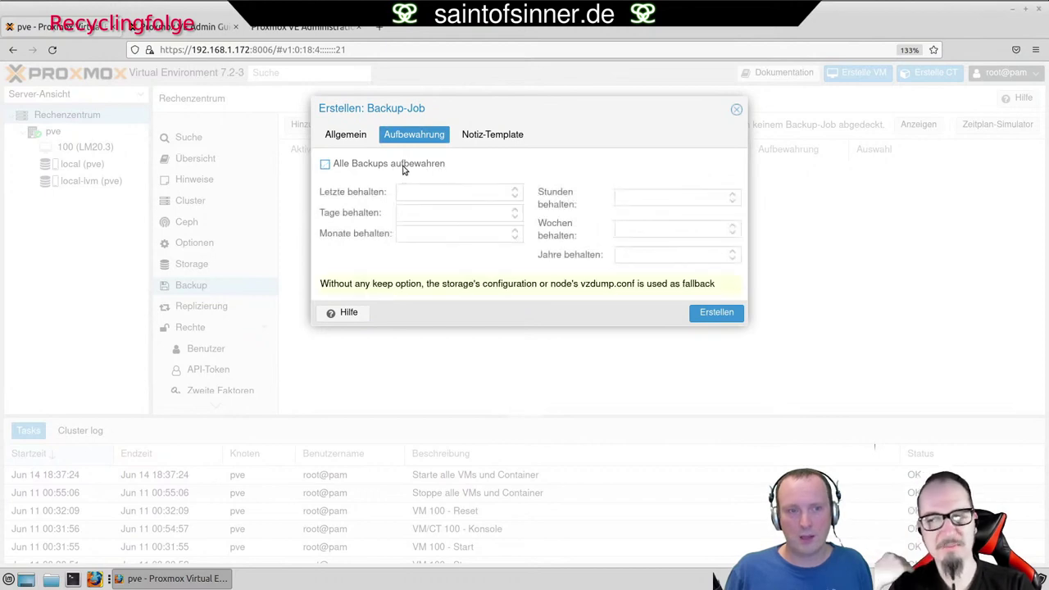
left_click(483, 191)
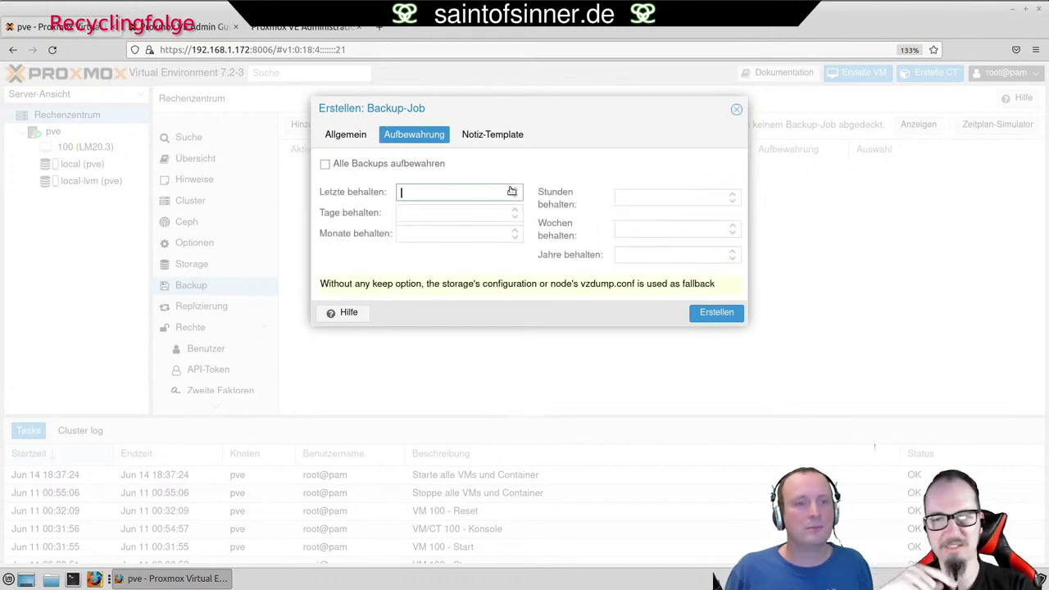
left_click(515, 189)
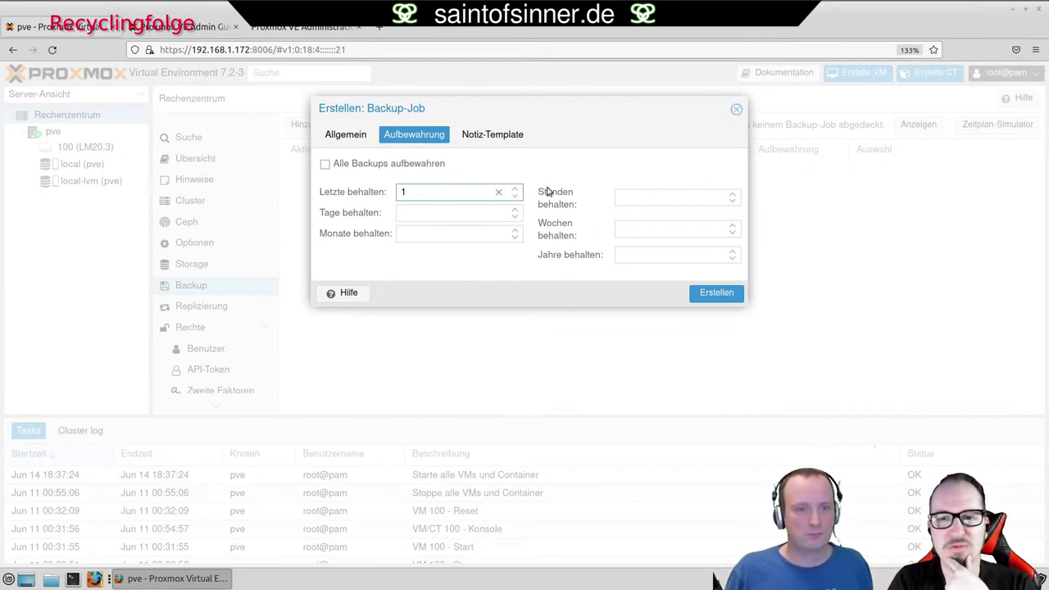
left_click(517, 189)
left_click(517, 189)
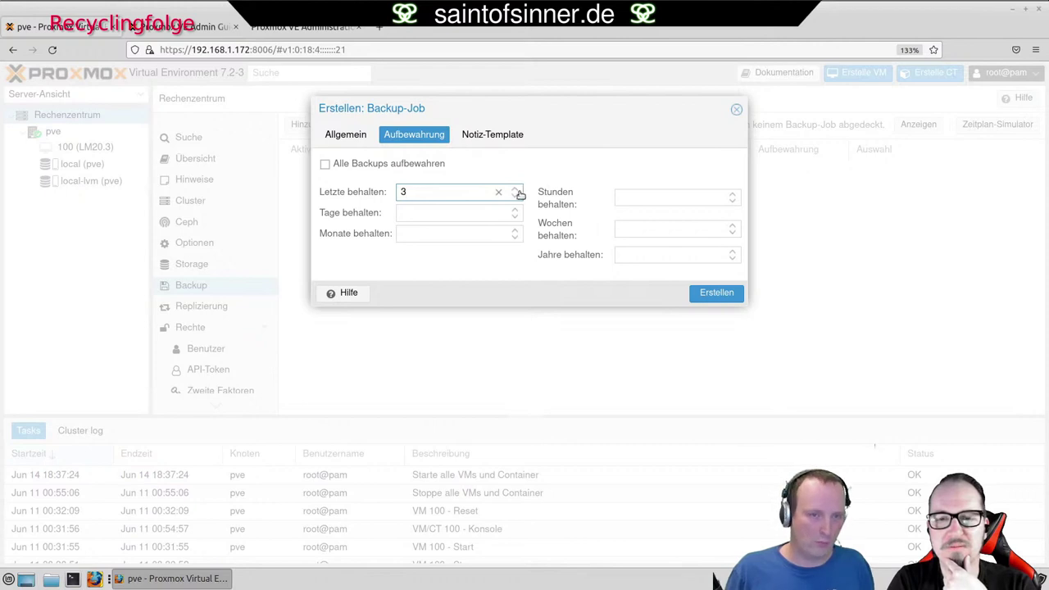
Keep 7 daily backups and 1 monthly backup.
left_click(517, 210)
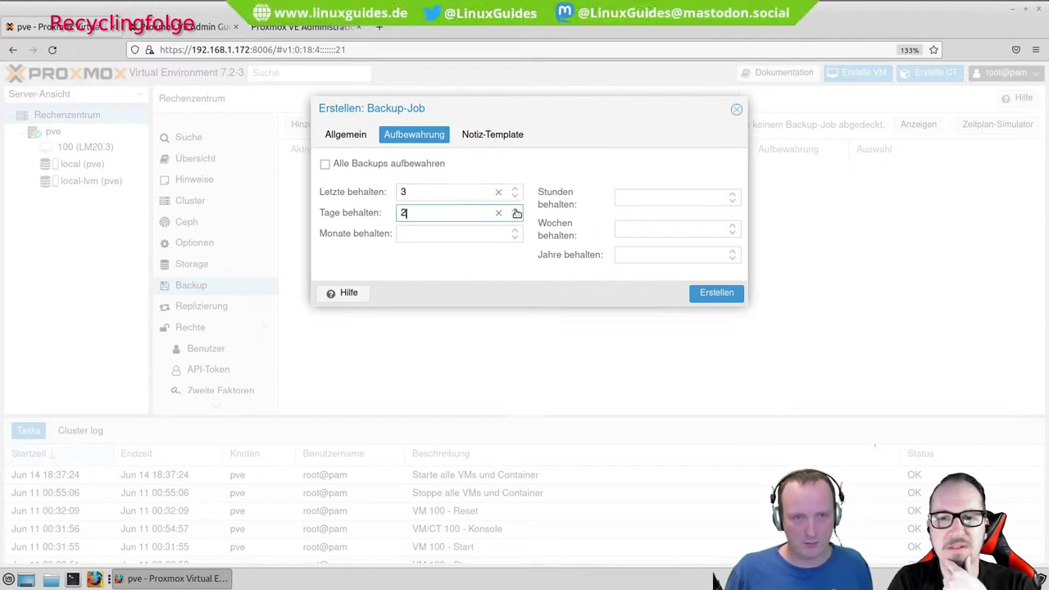
left_click(517, 211)
left_click(517, 211)
left_click(517, 211)
left_click(517, 211)
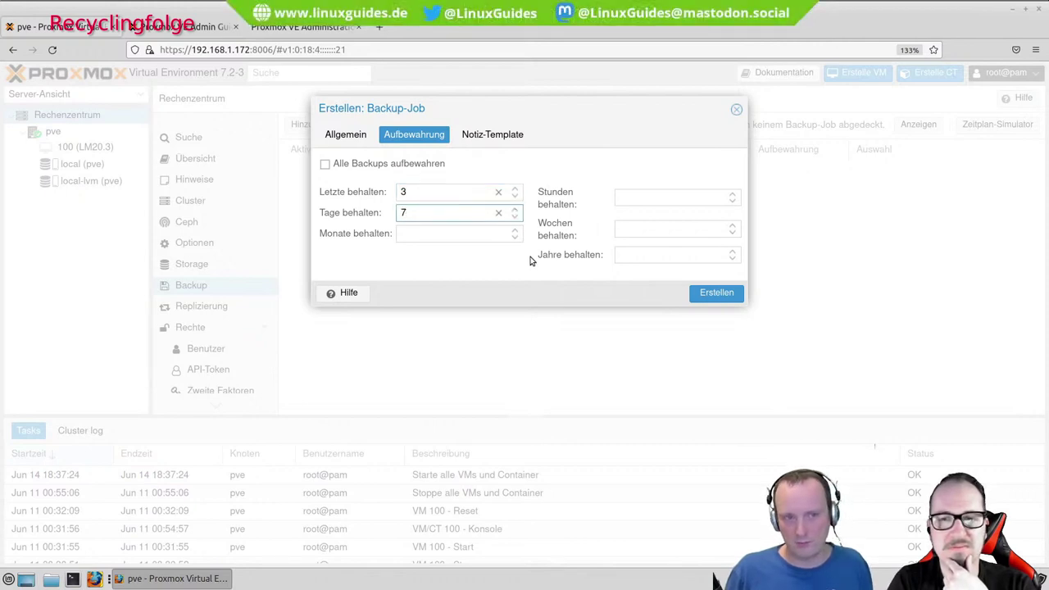
left_click(517, 231)
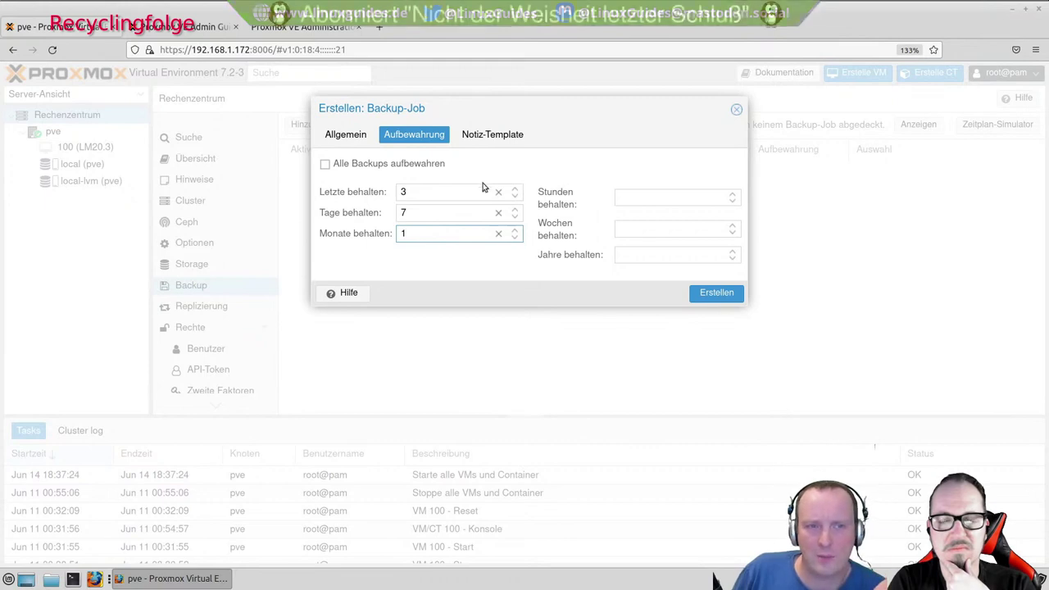
left_click_drag(419, 188, 399, 212)
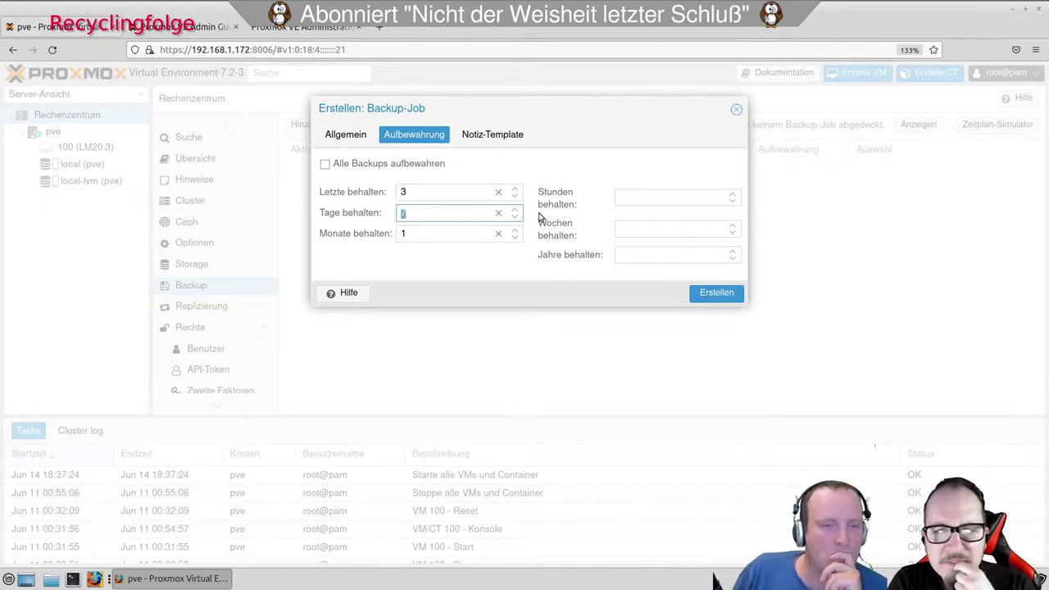
left_click(421, 231)
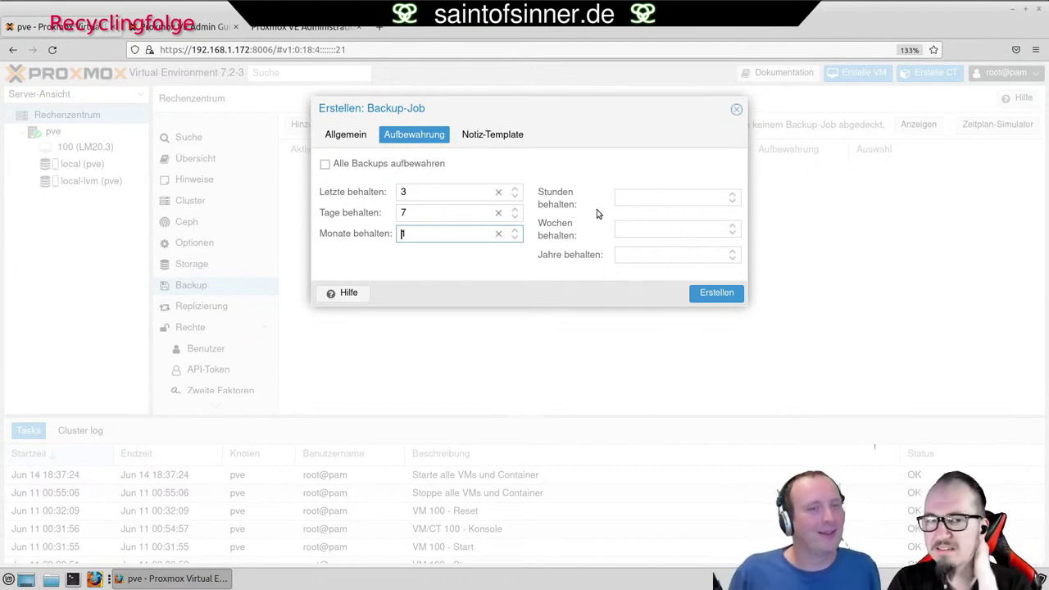
left_click(353, 149)
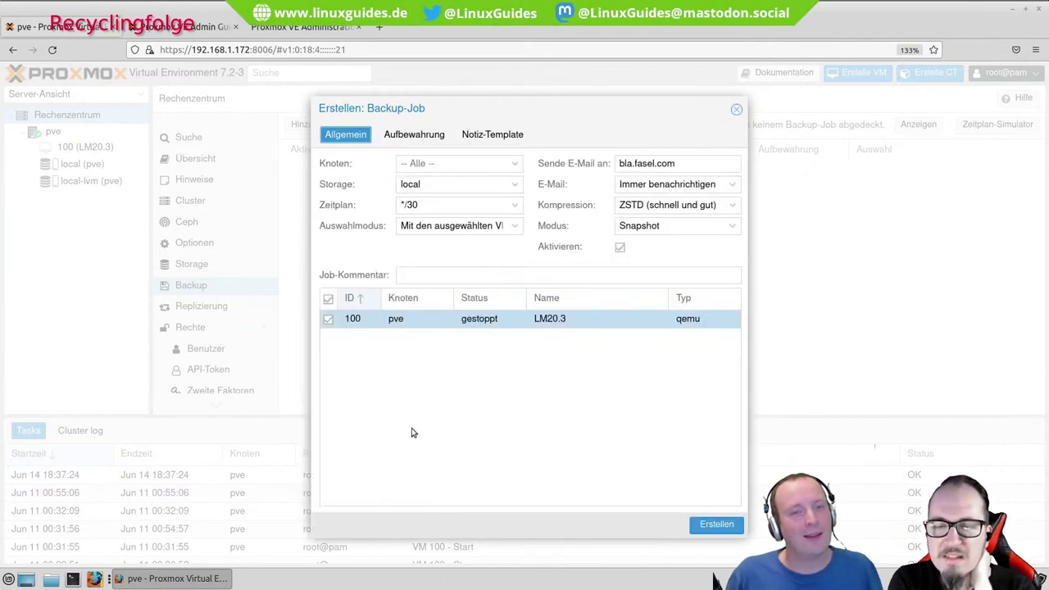
left_click(396, 204)
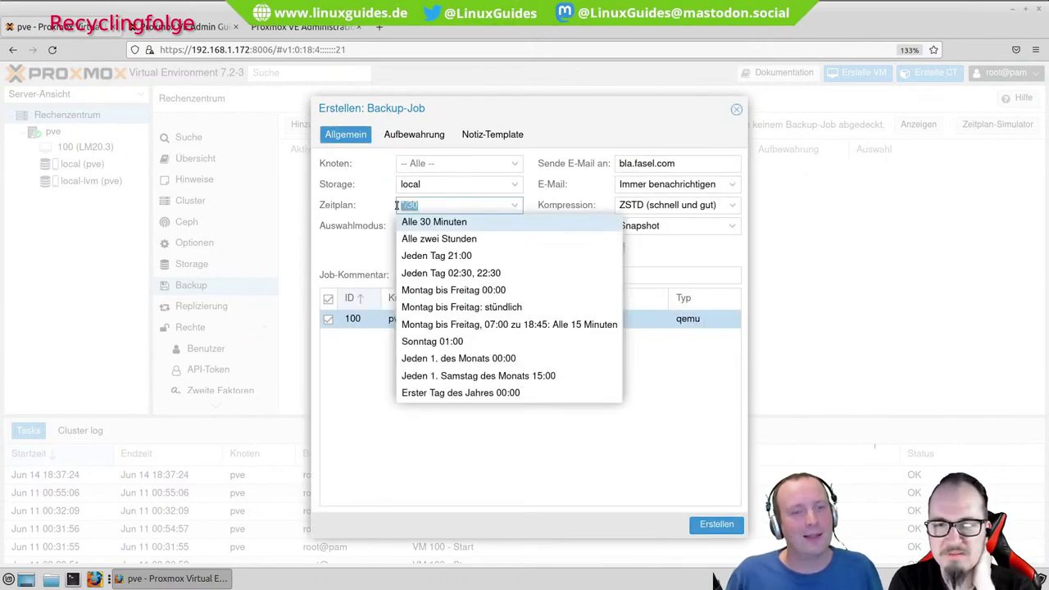
left_click(379, 259)
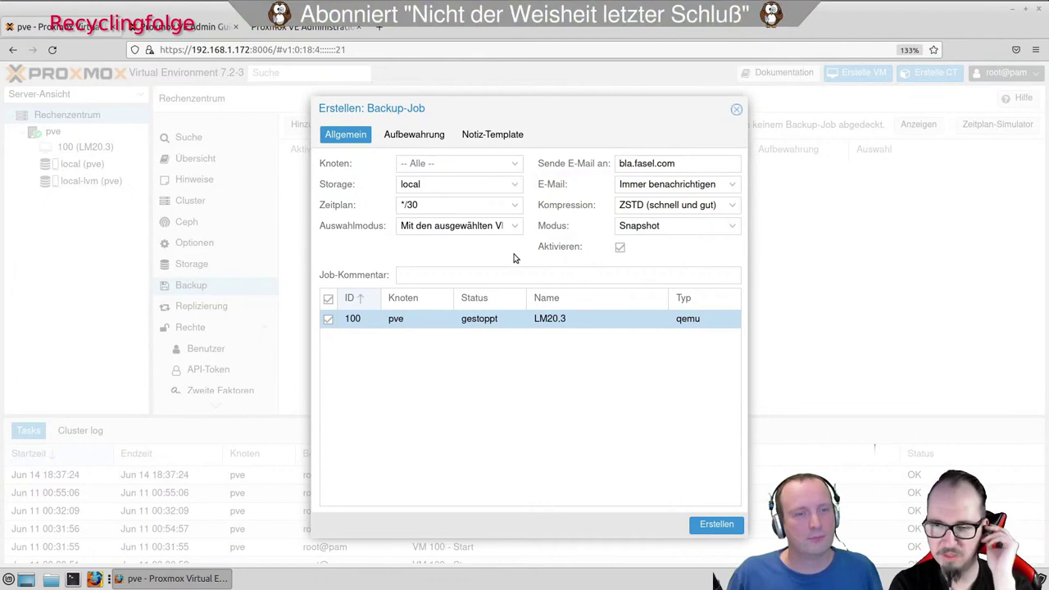
left_click(516, 206)
key("Escape")
left_click(425, 135)
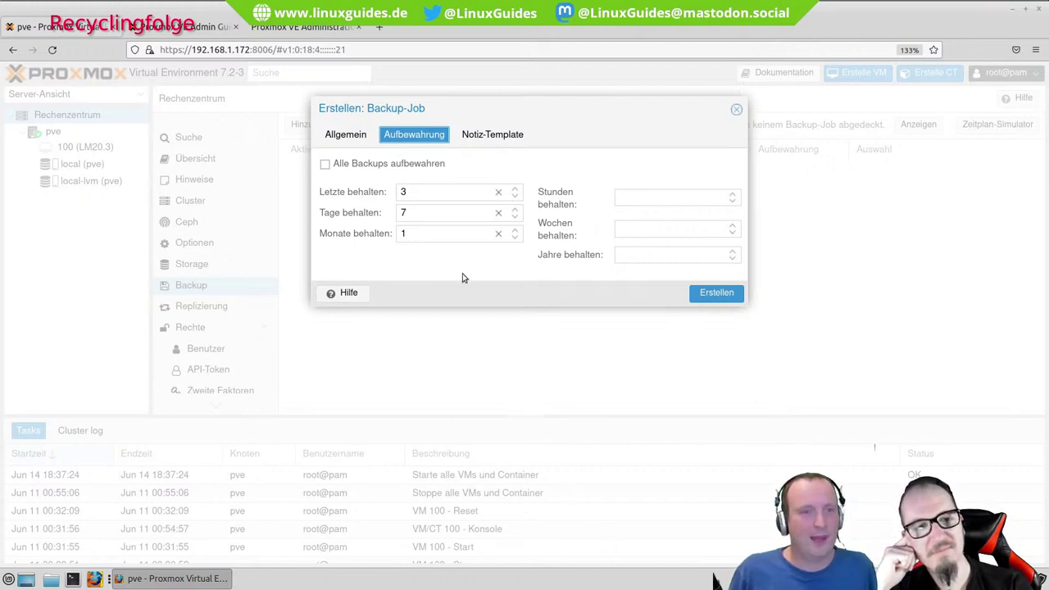
Change the keep-last retention value from 3 to 100.
double_click(420, 191)
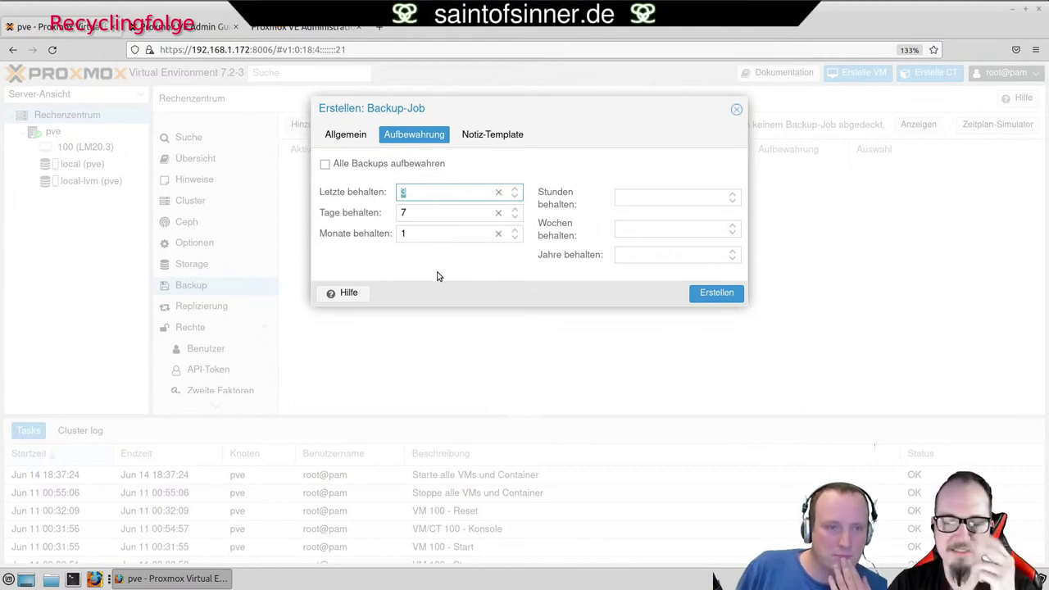
left_click(434, 192)
double_click(435, 199)
type("100")
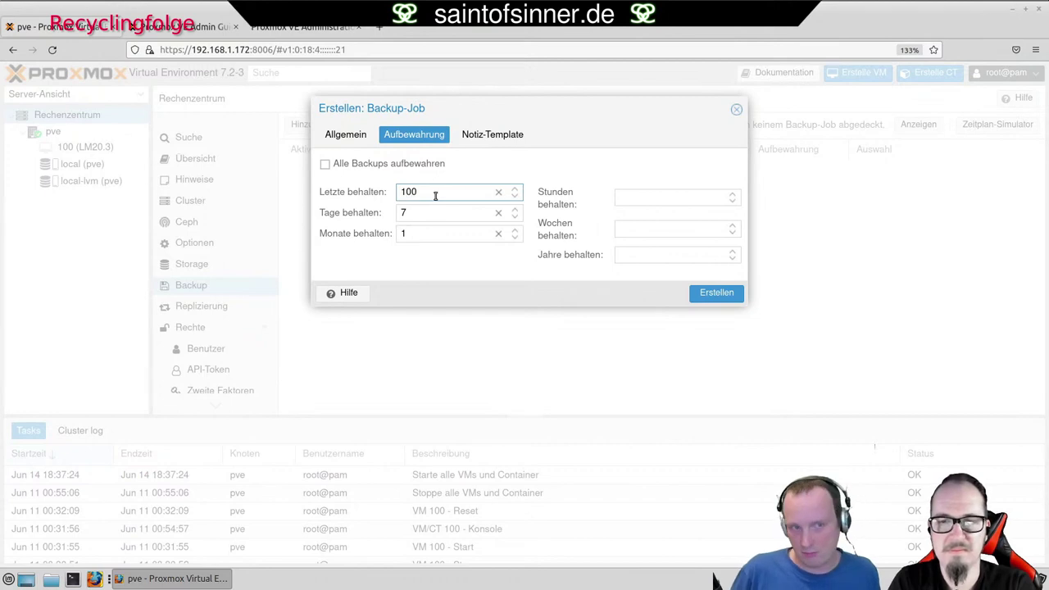
left_click(405, 212)
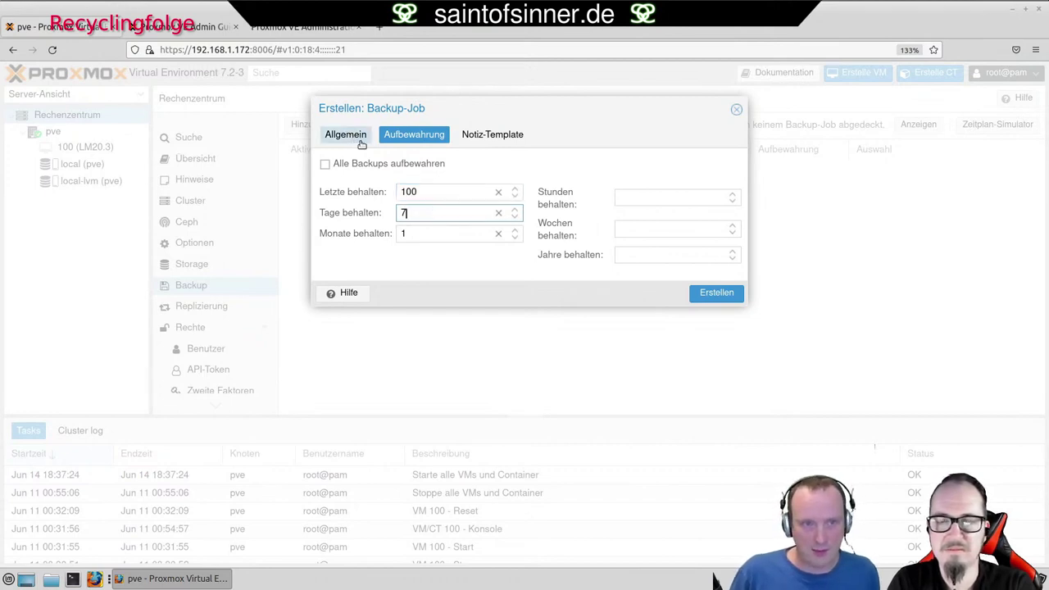
Reschedule the backup job to run Sunday 01:00.
left_click(344, 135)
left_click(511, 208)
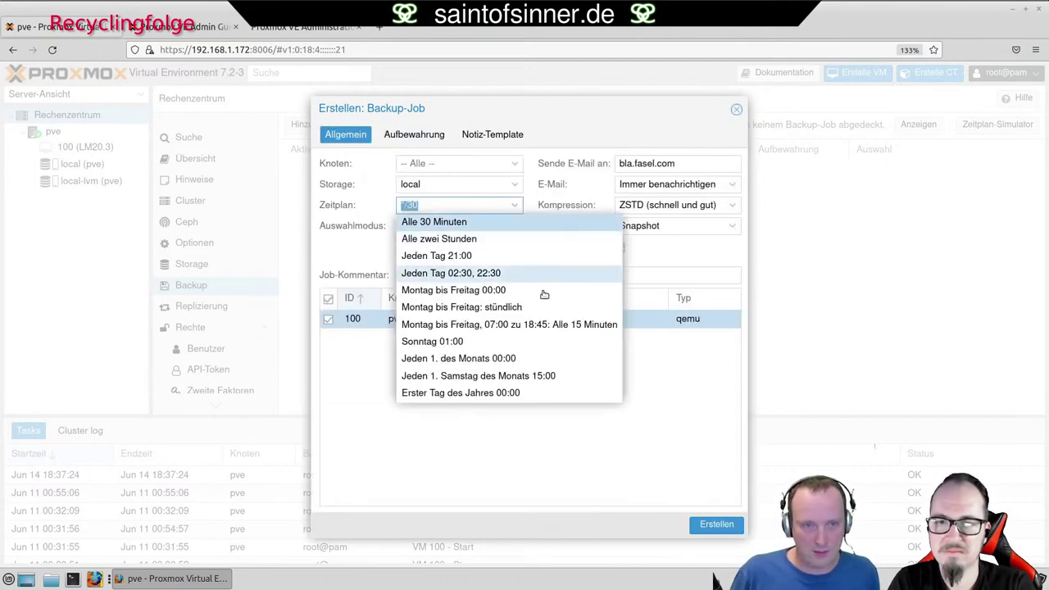
left_click(450, 341)
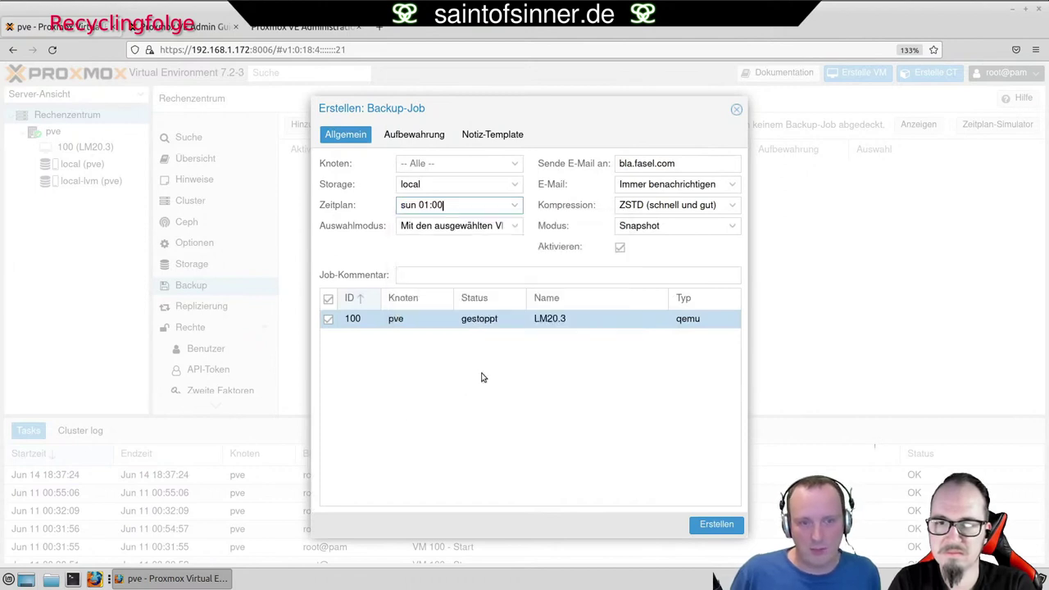
left_click(399, 137)
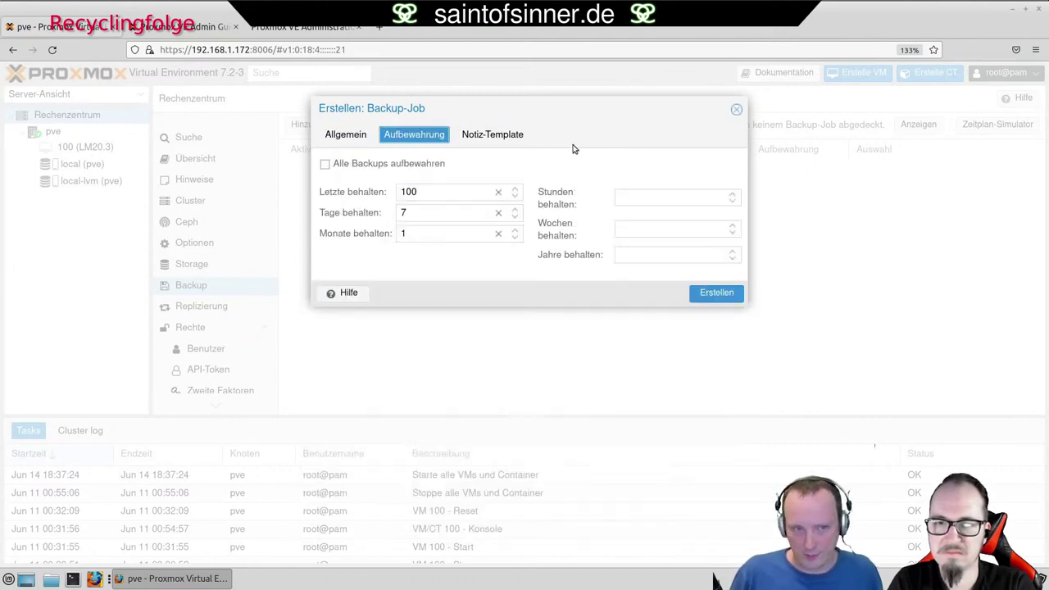
left_click_drag(428, 194, 399, 194)
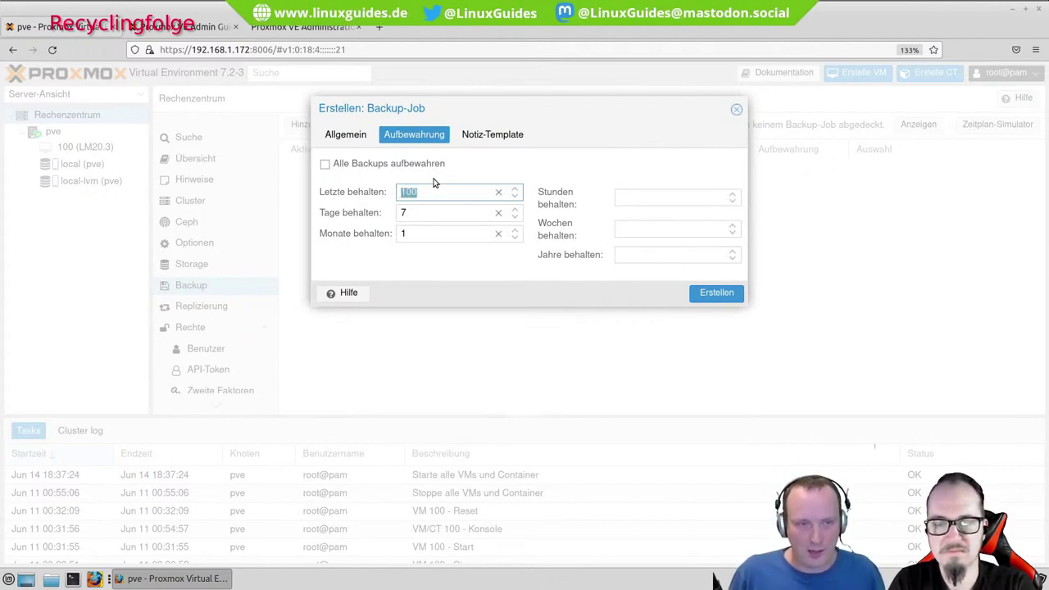
Open the Backup Retention documentation from the Backup-Job dialog's help.
left_click_drag(413, 214, 401, 214)
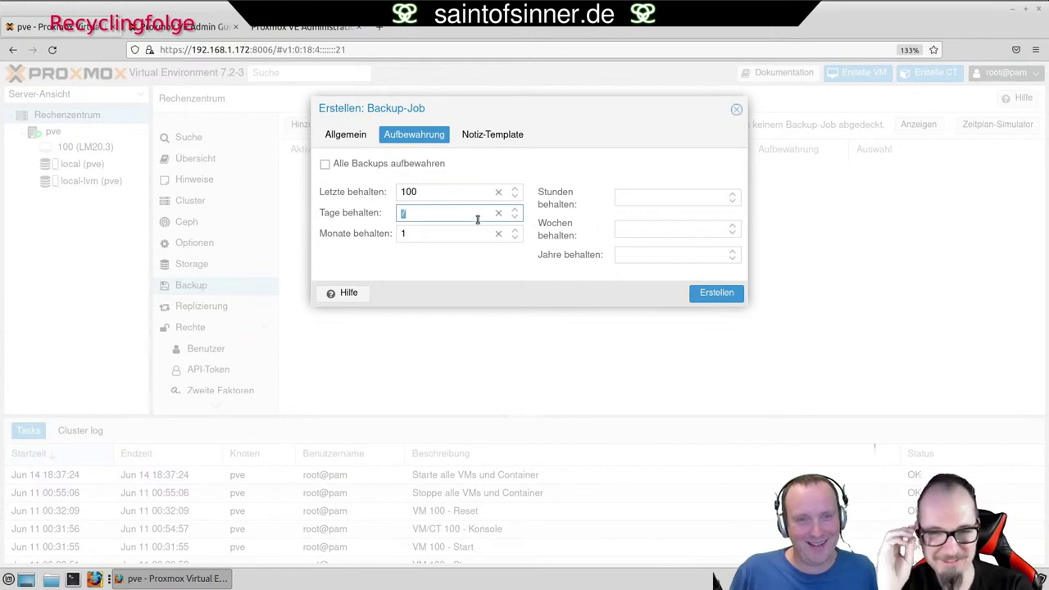
left_click(337, 292)
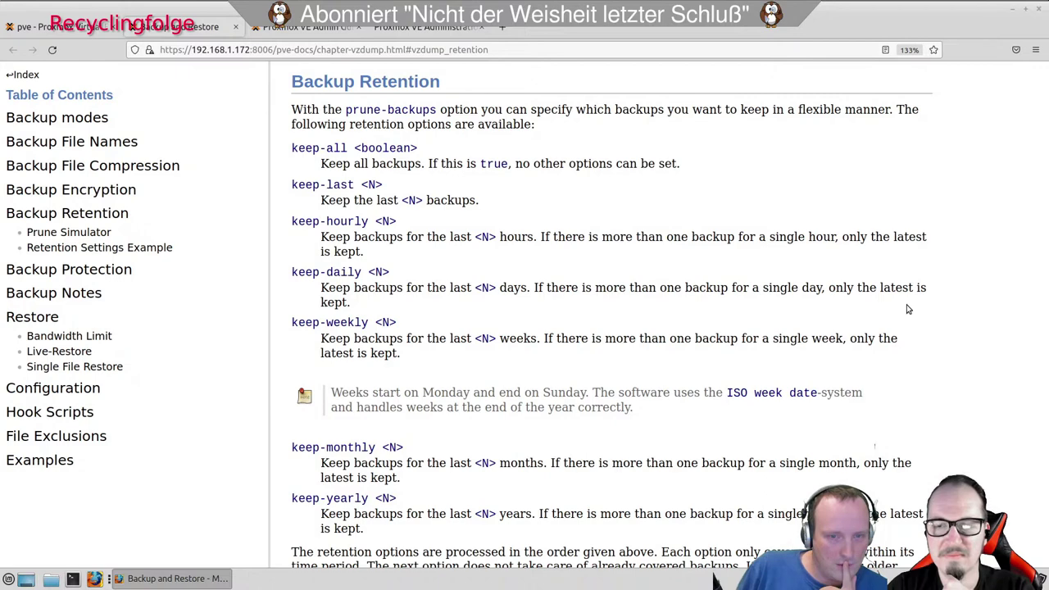
Read further in the retention docs, mark the option-order sentence, glance at the PDF guide, then come back.
scroll(906, 309, "down", 4)
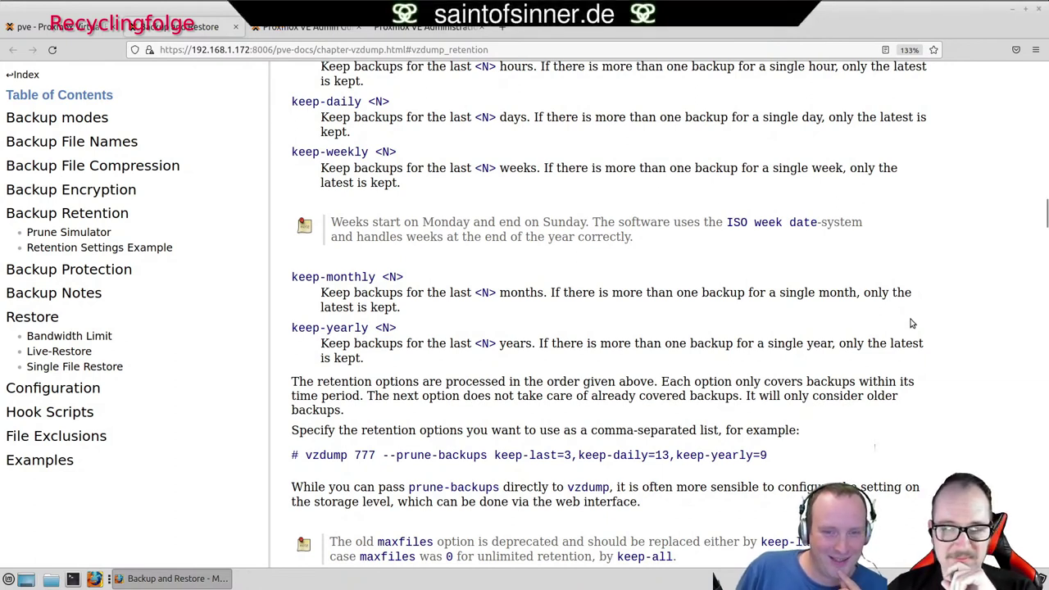
left_click_drag(294, 381, 656, 381)
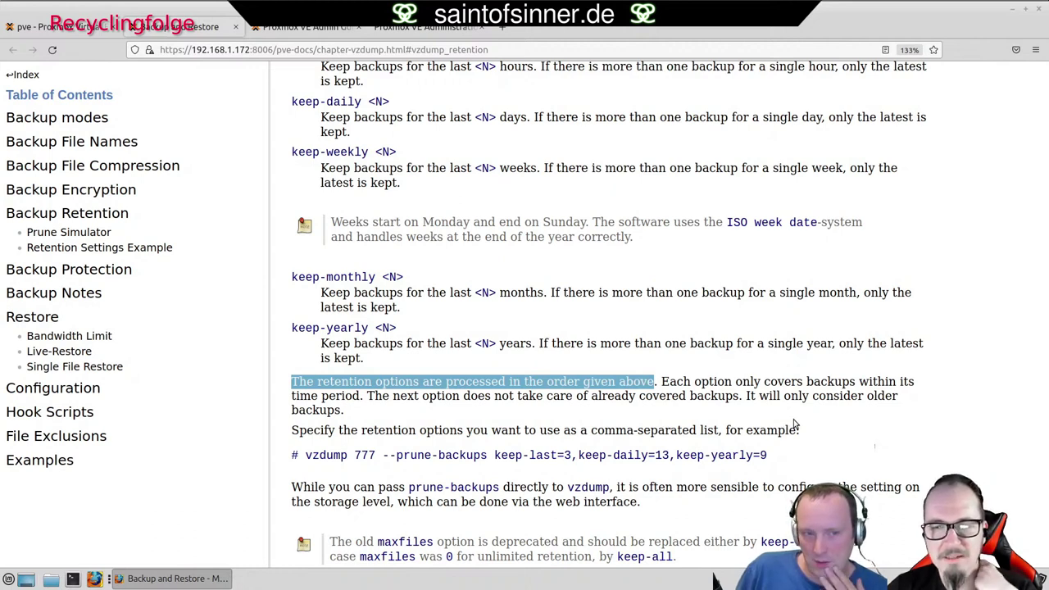
left_click(641, 396)
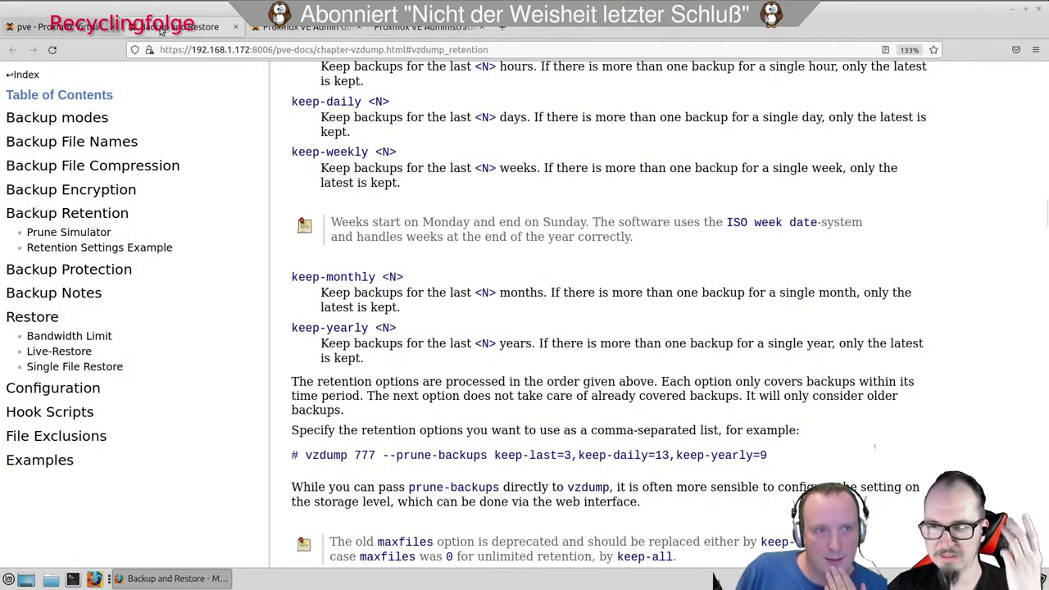
left_click(401, 29)
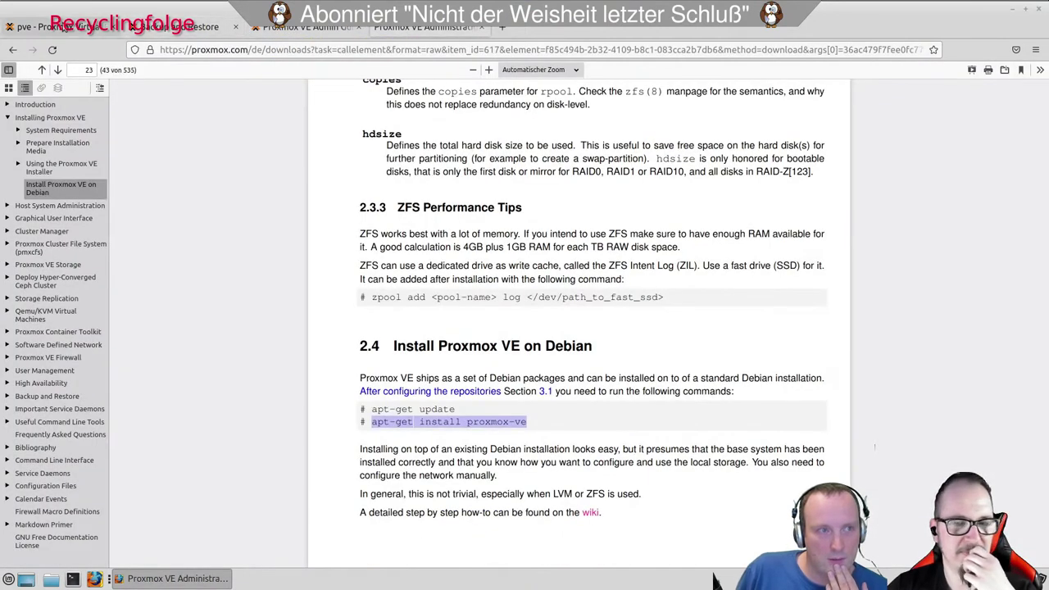
left_click(65, 27)
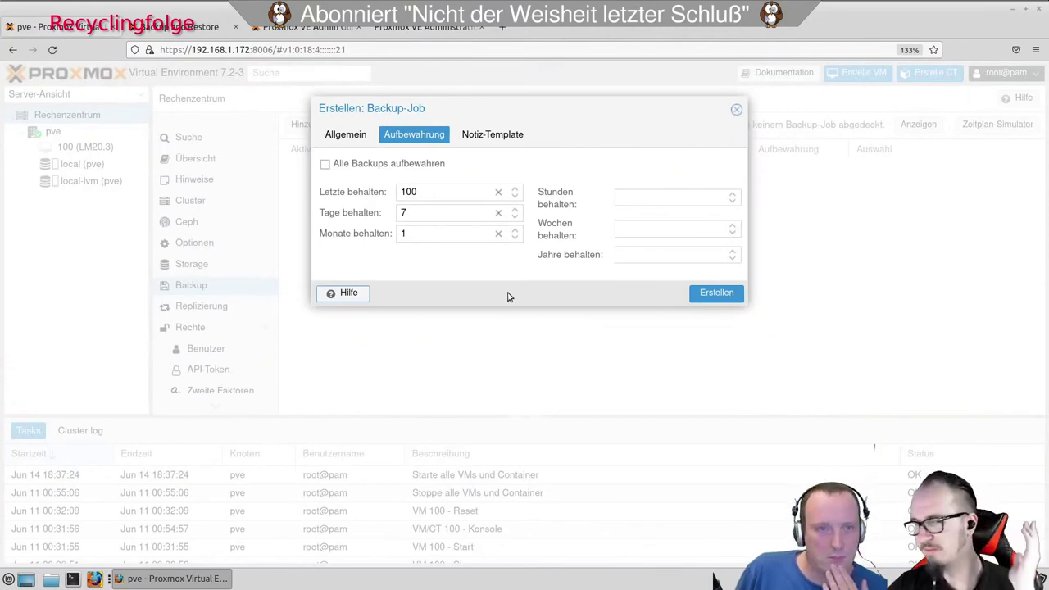
Show the Notiz-Template page with {{guestname}} and move the Backup-Job dialog right and down.
left_click(485, 136)
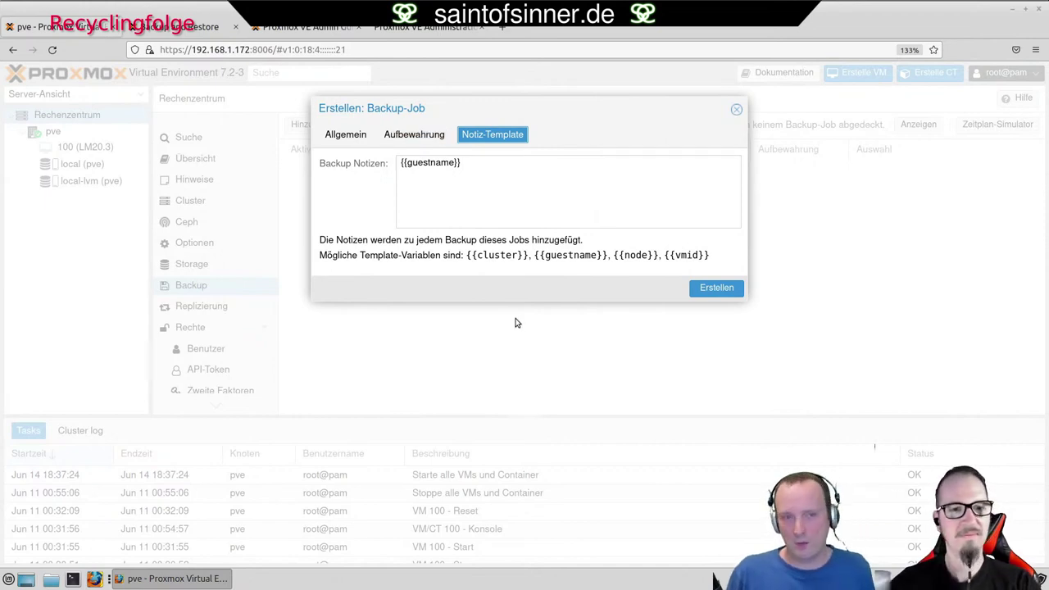
left_click_drag(407, 106, 483, 137)
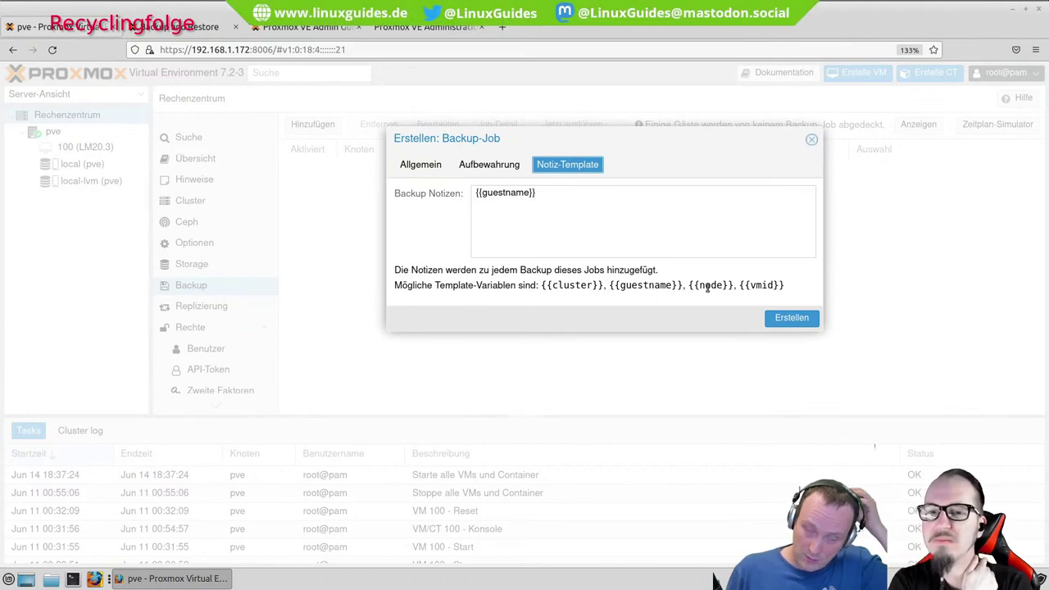
Add 'Dieses Backup' and 'ist vom' to the notes, plus the copied {{cluster}} variable.
left_click(577, 195)
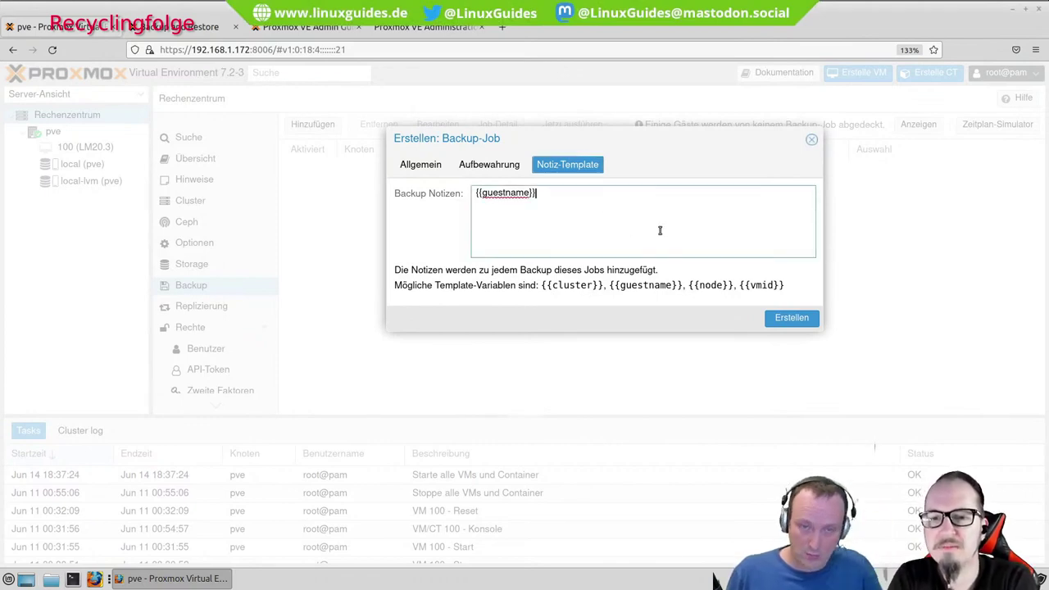
key("Home")
type("Dieses Bac")
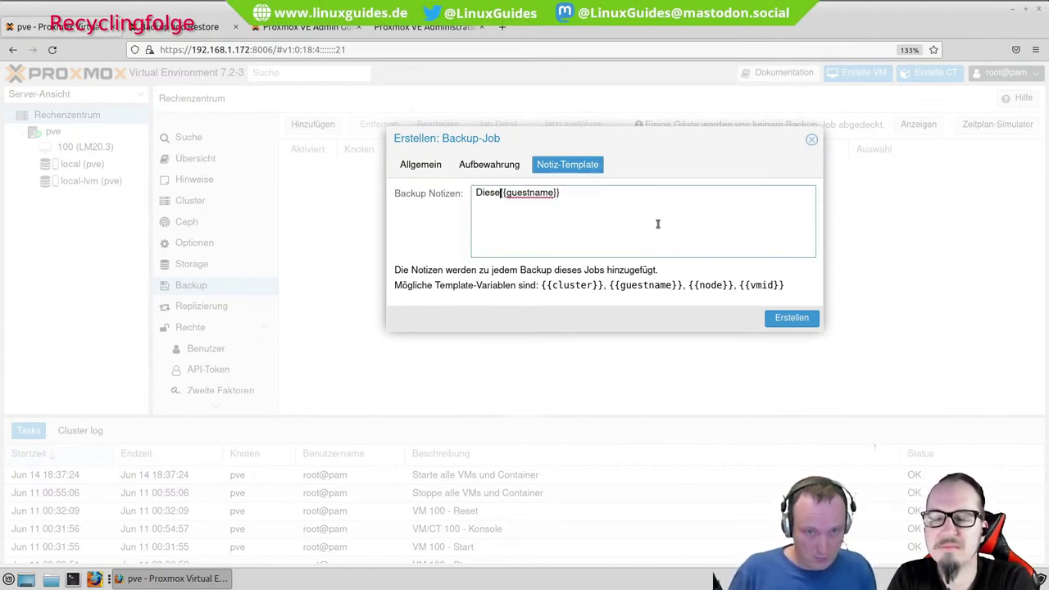
type("k")
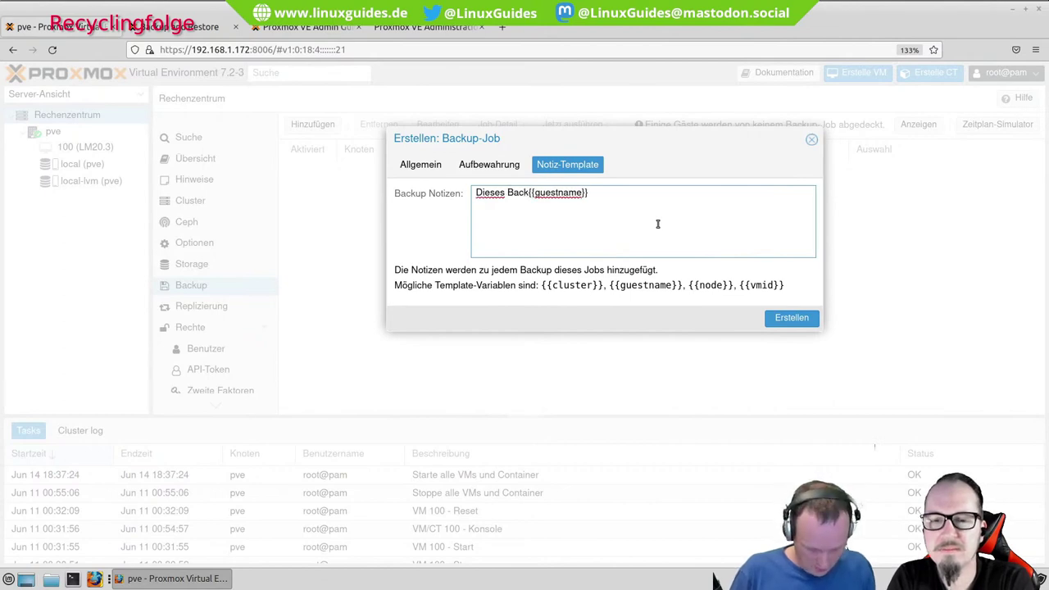
type("up")
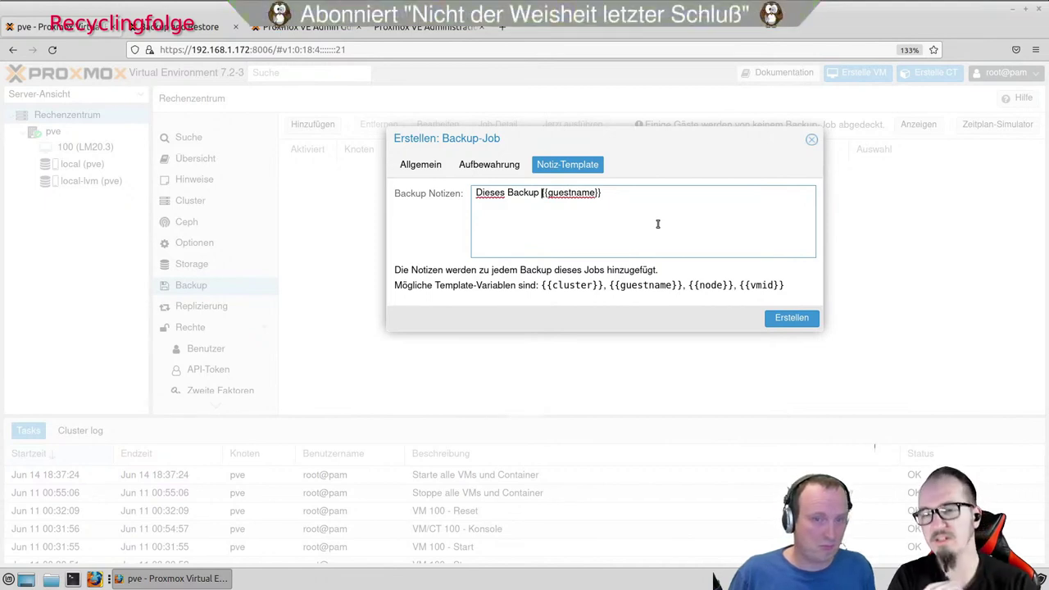
type("ist vom")
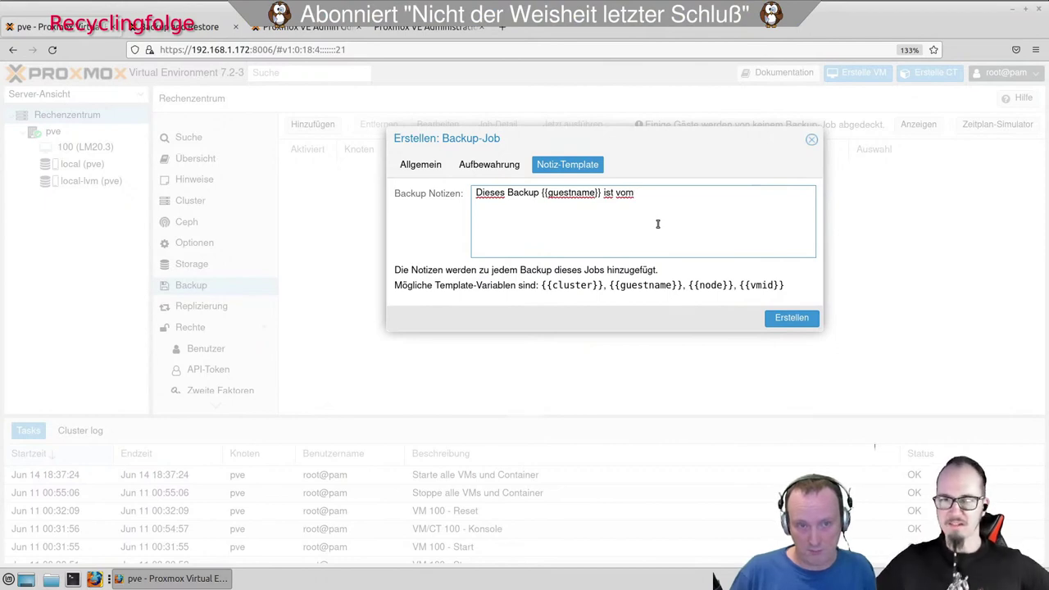
left_click_drag(601, 287, 540, 287)
key("ctrl+c")
left_click(659, 192)
key("ctrl+v")
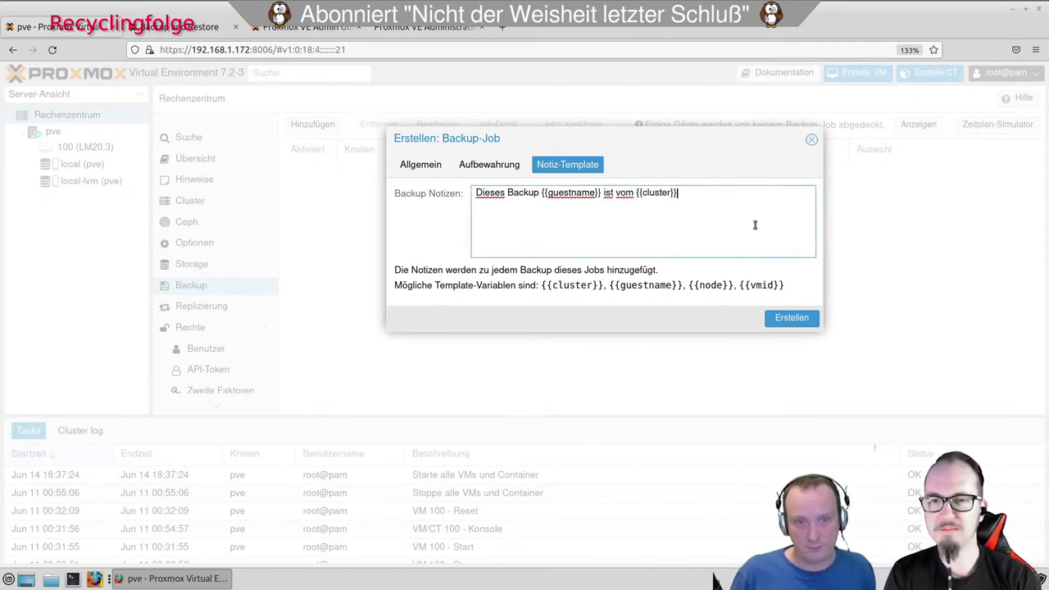
Finish the note with 'mit der' and the {{vmid}} variable, then create the backup job.
type("mit der")
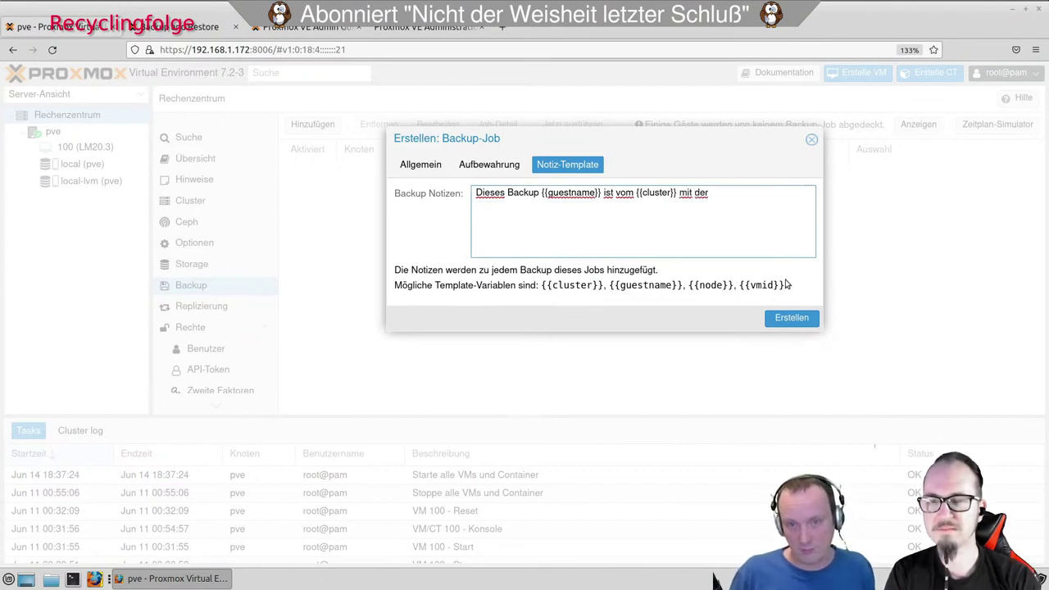
left_click_drag(784, 284, 739, 285)
key("ctrl+c")
left_click(746, 191)
key("ctrl+v")
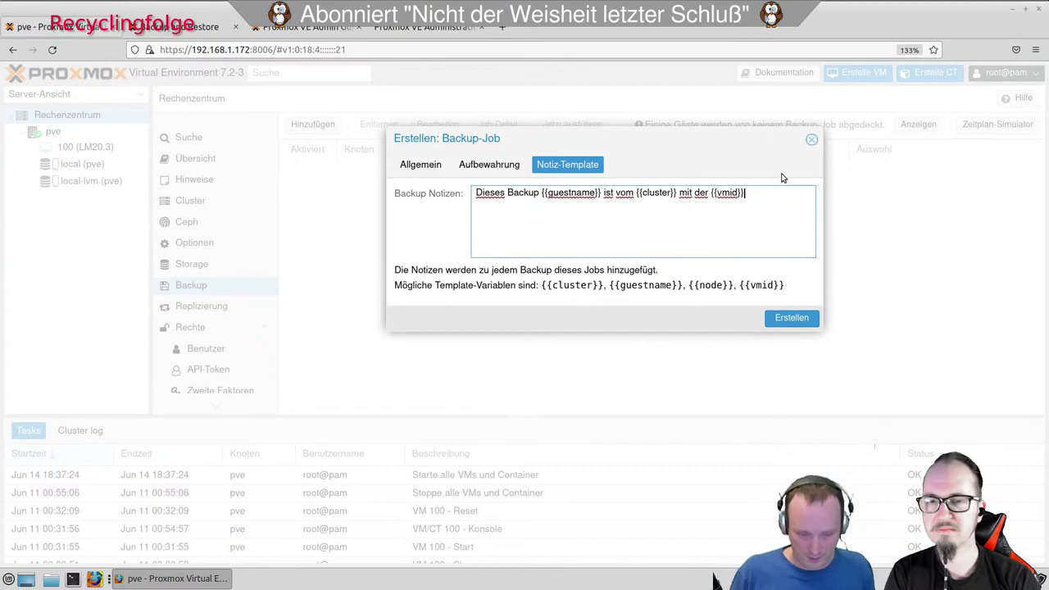
type(".")
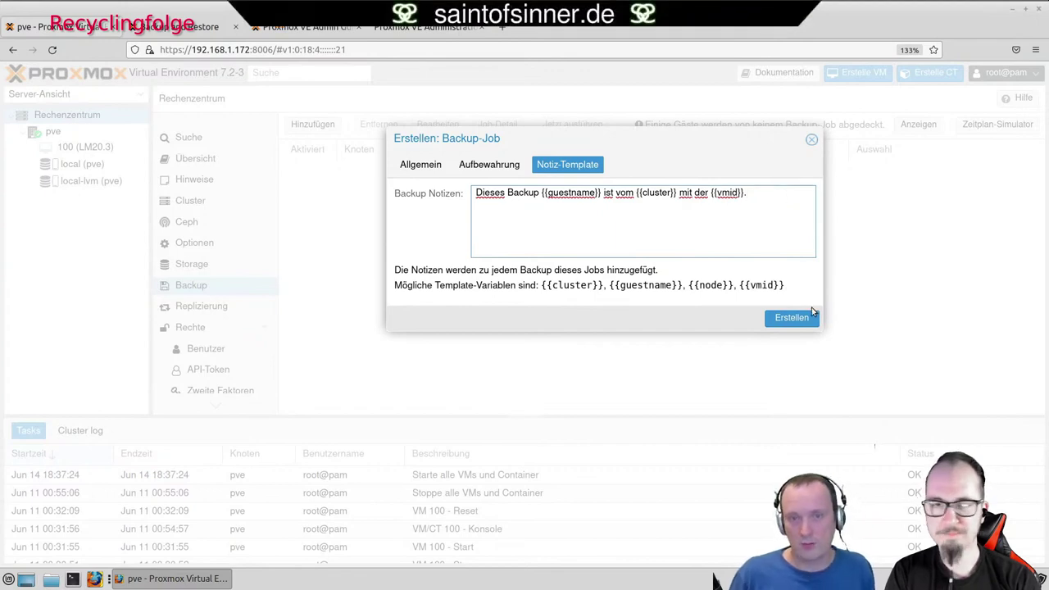
left_click(794, 320)
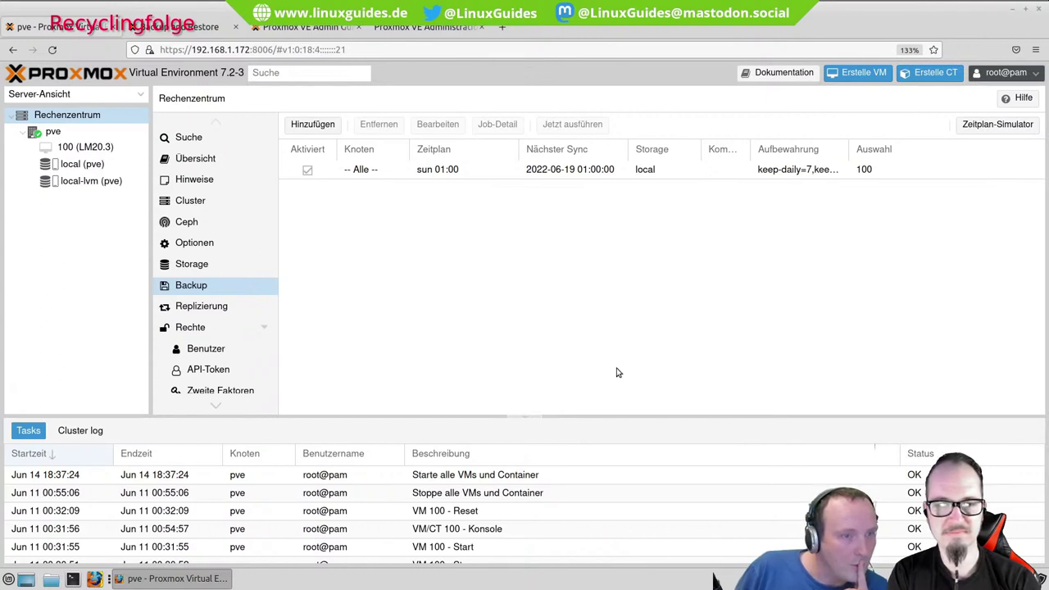
View local (pve), then the local-lvm (pve) overview showing 14.95 GB of 343.70 GB used.
left_click(85, 166)
left_click(96, 187)
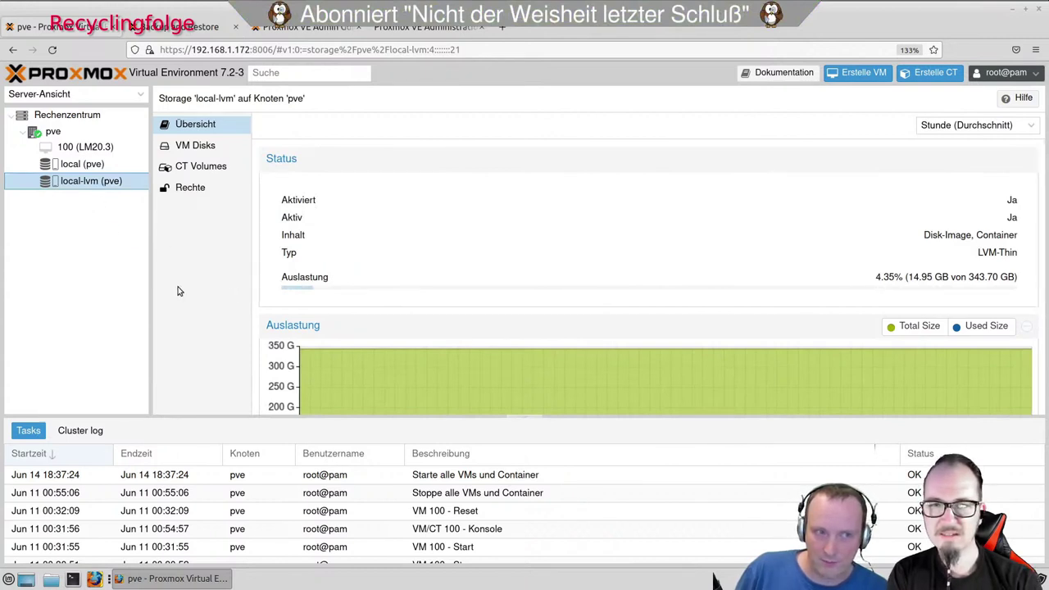
Check the backups on local and local-lvm, then return to the local storage overview.
left_click(82, 164)
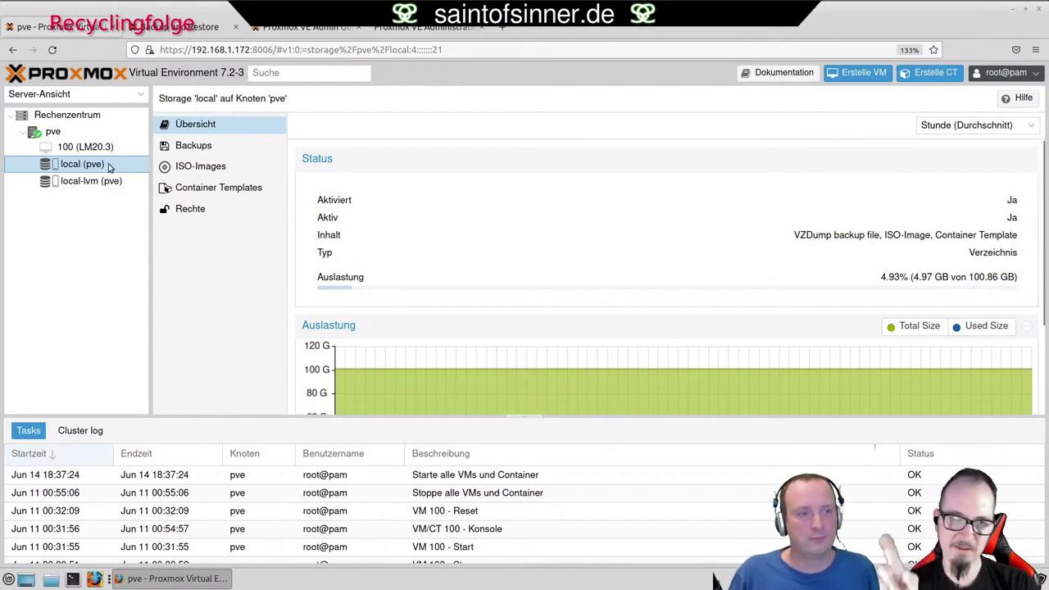
left_click(192, 146)
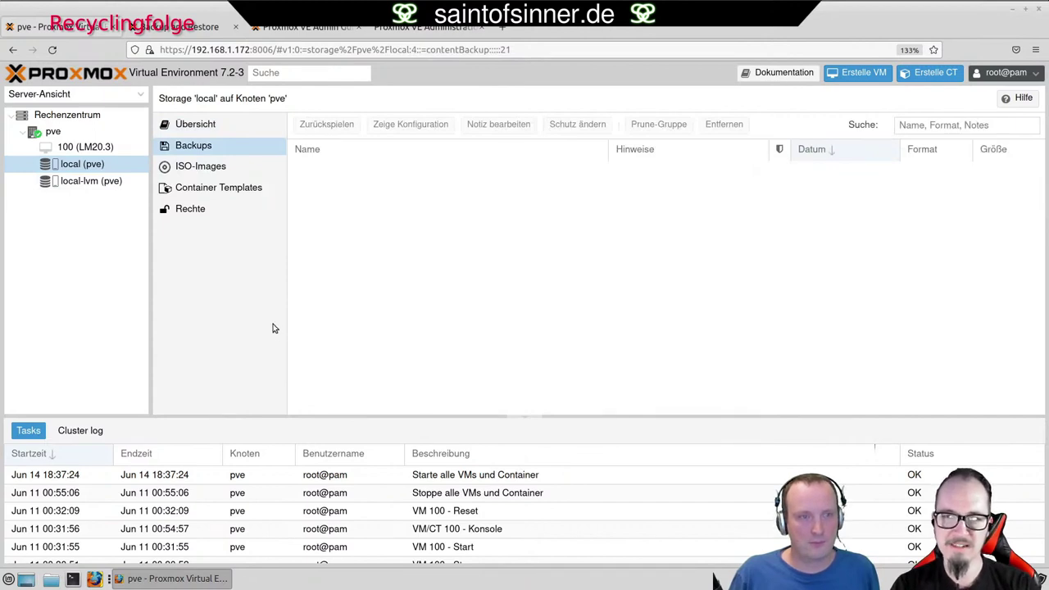
left_click(89, 181)
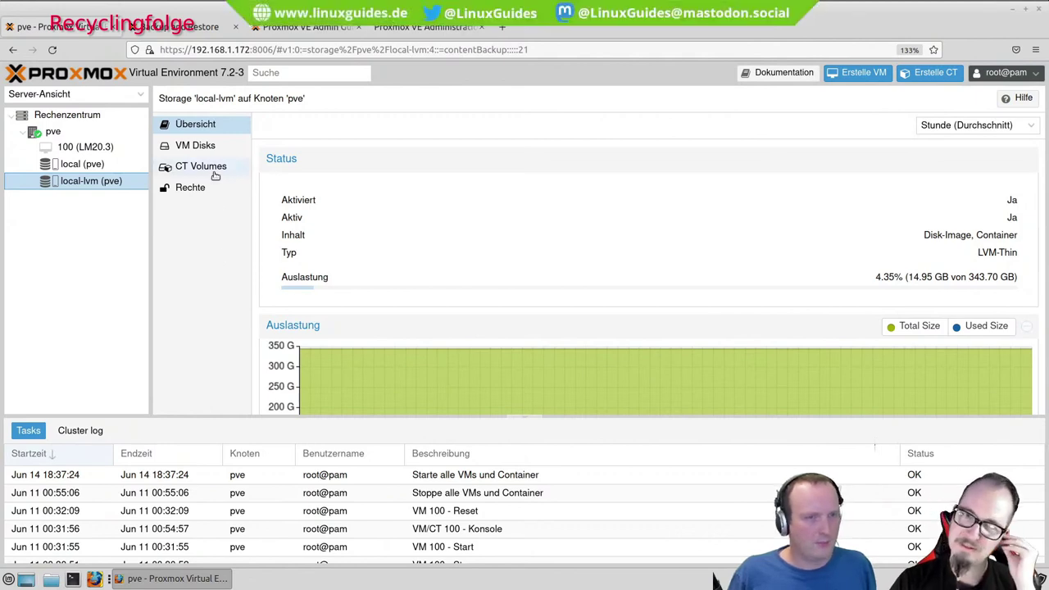
left_click(96, 166)
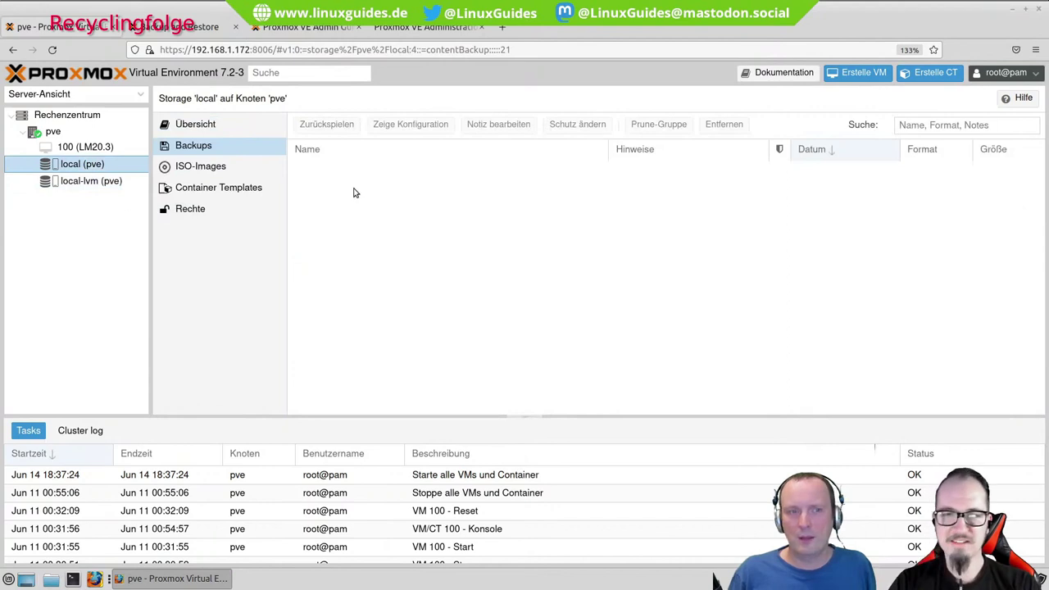
left_click(193, 129)
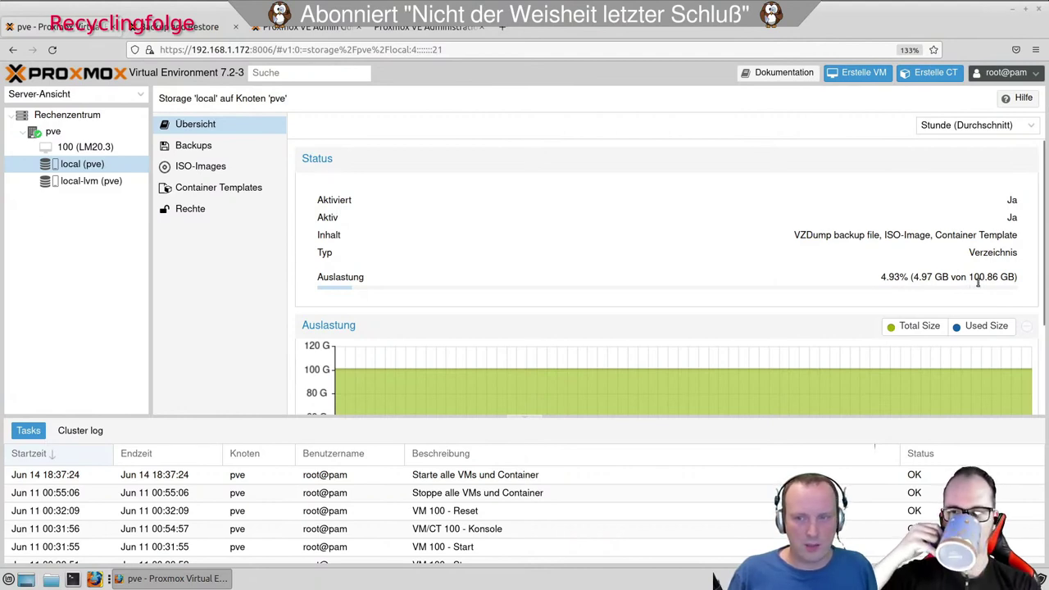
left_click_drag(968, 278, 983, 279)
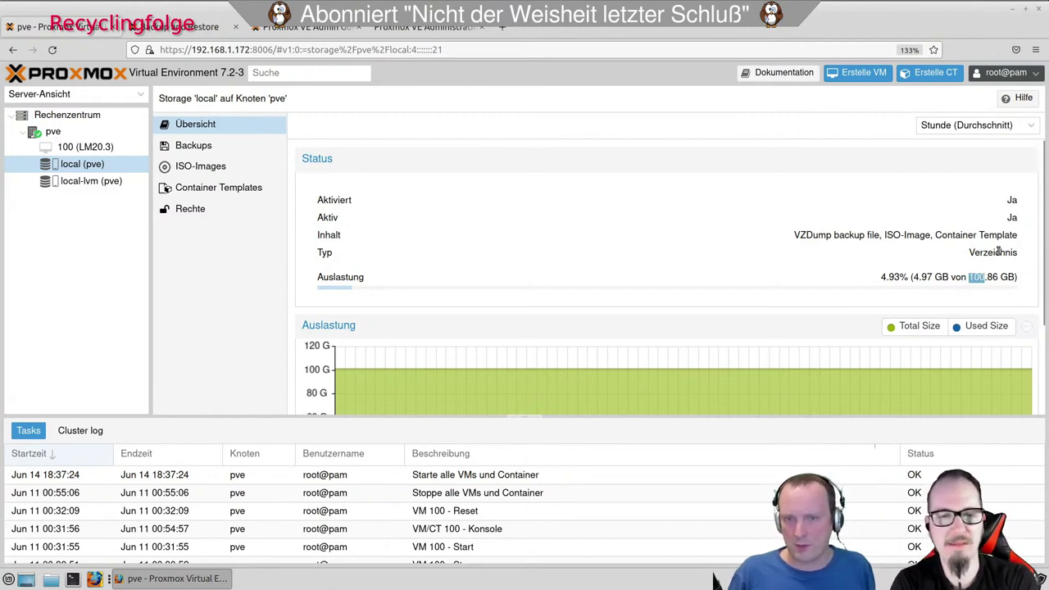
left_click(109, 186)
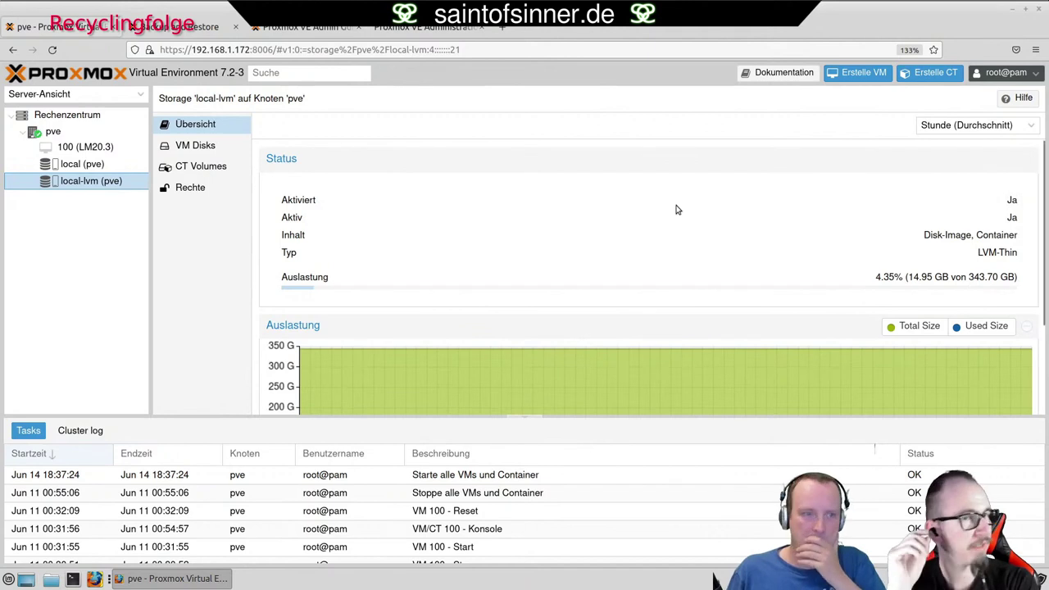
left_click(103, 164)
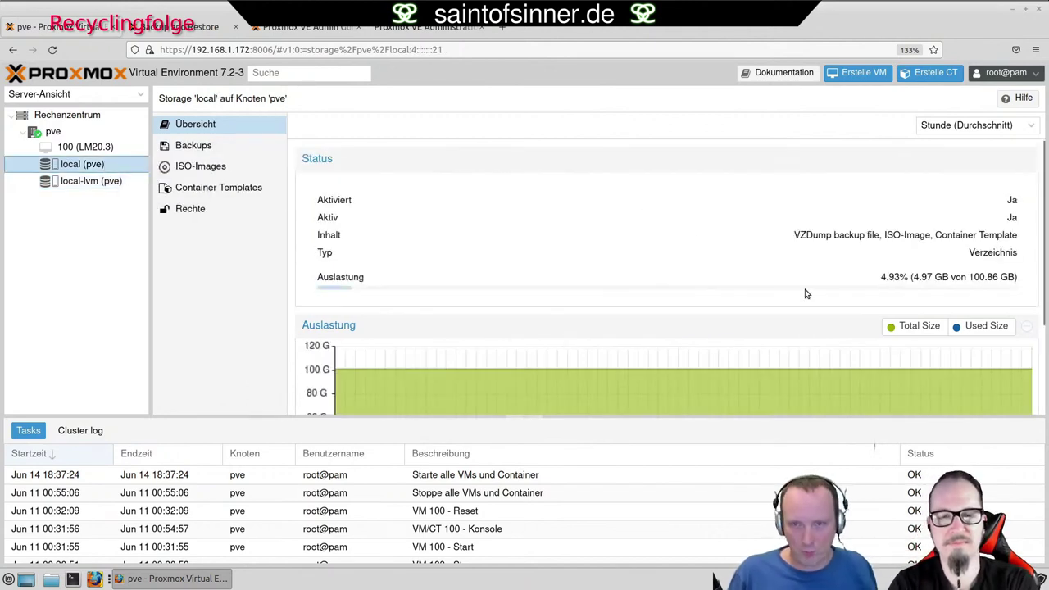
mouse_move(789, 370)
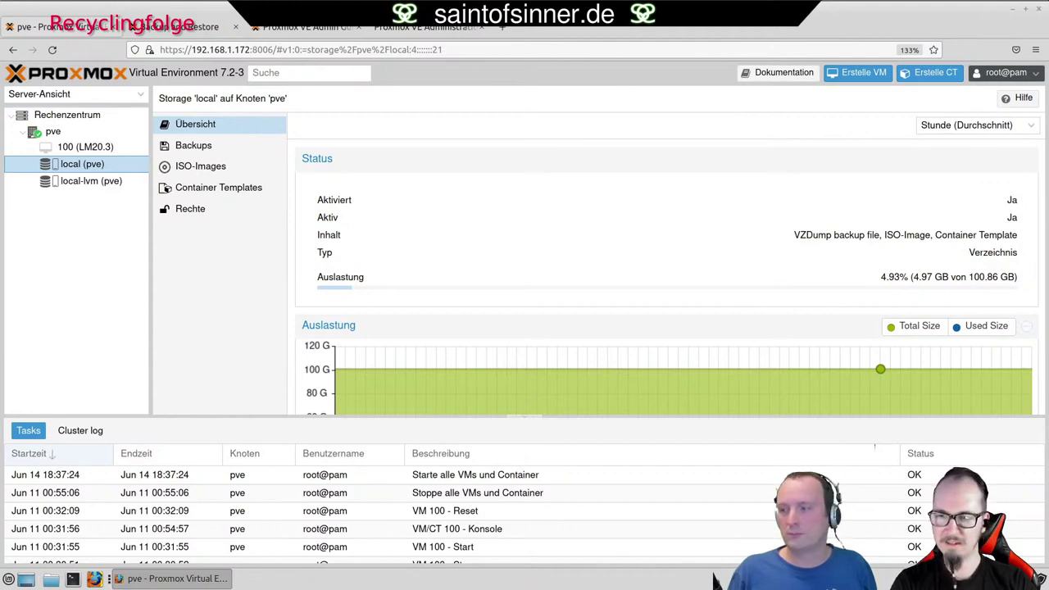
Switch to another open window with Alt+Tab.
key("alt+Tab")
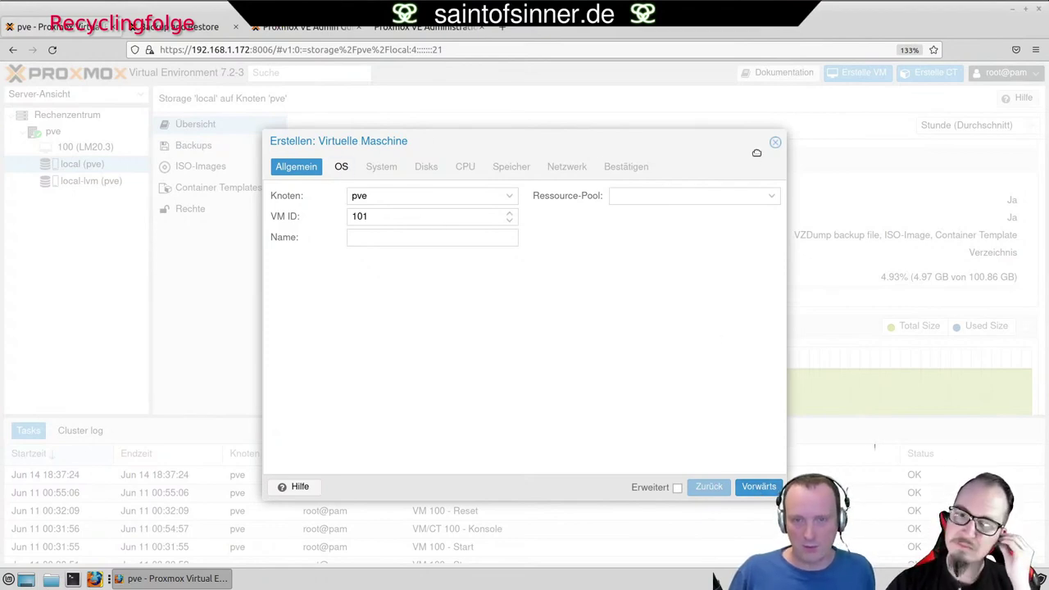
Restart the Create VM wizard and name VM 101 'lmnvidia'.
left_click(776, 143)
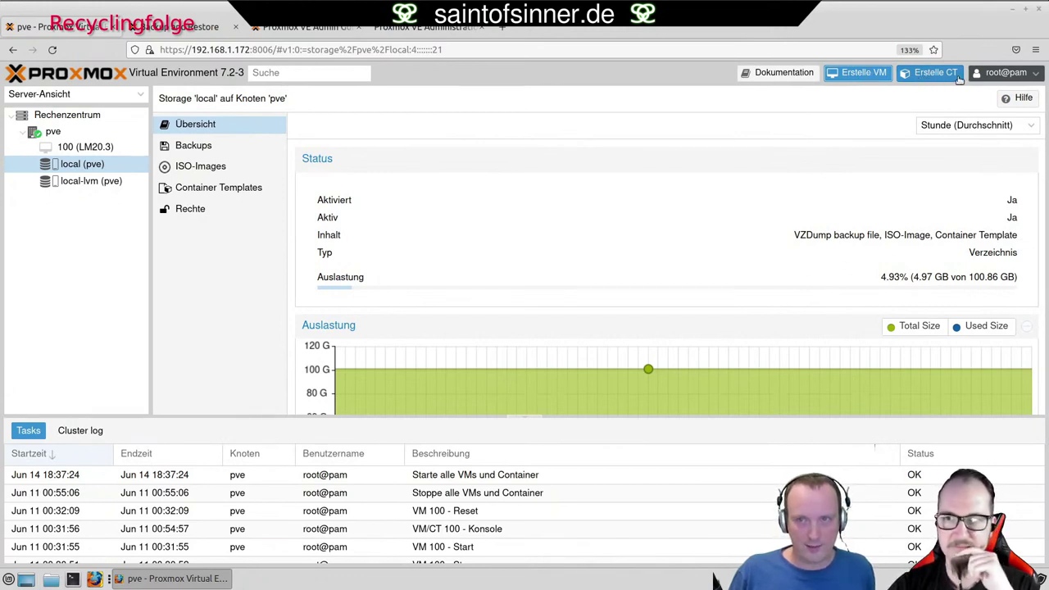
left_click(864, 76)
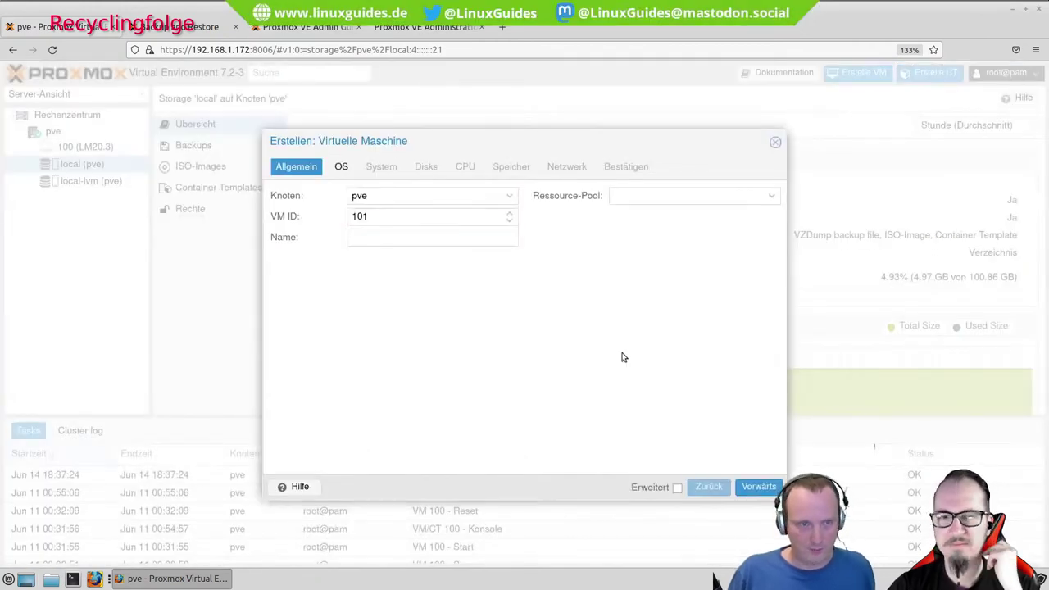
left_click(379, 237)
type("lm")
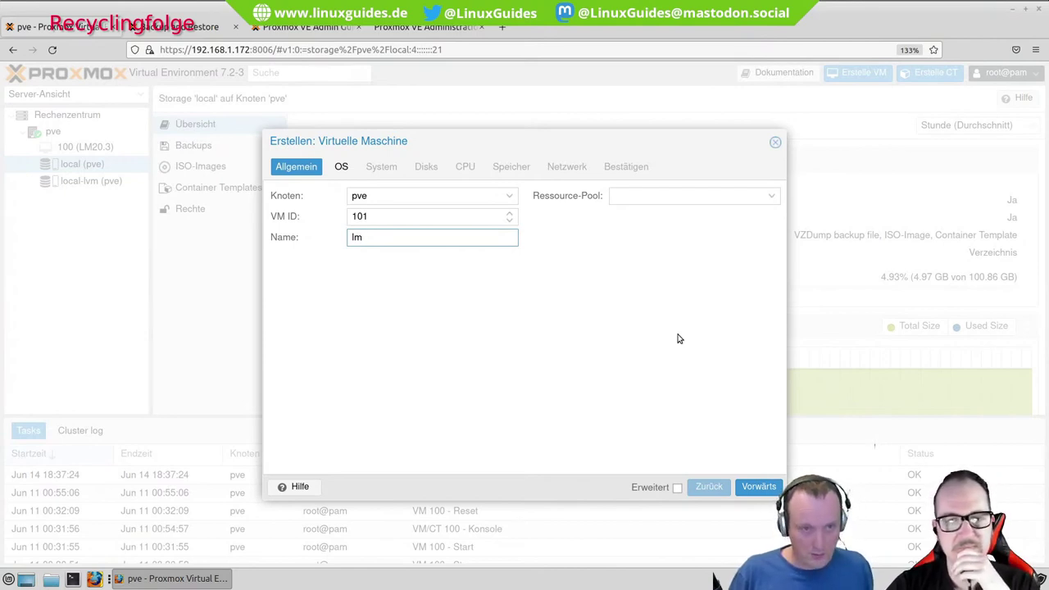
type("nvidi")
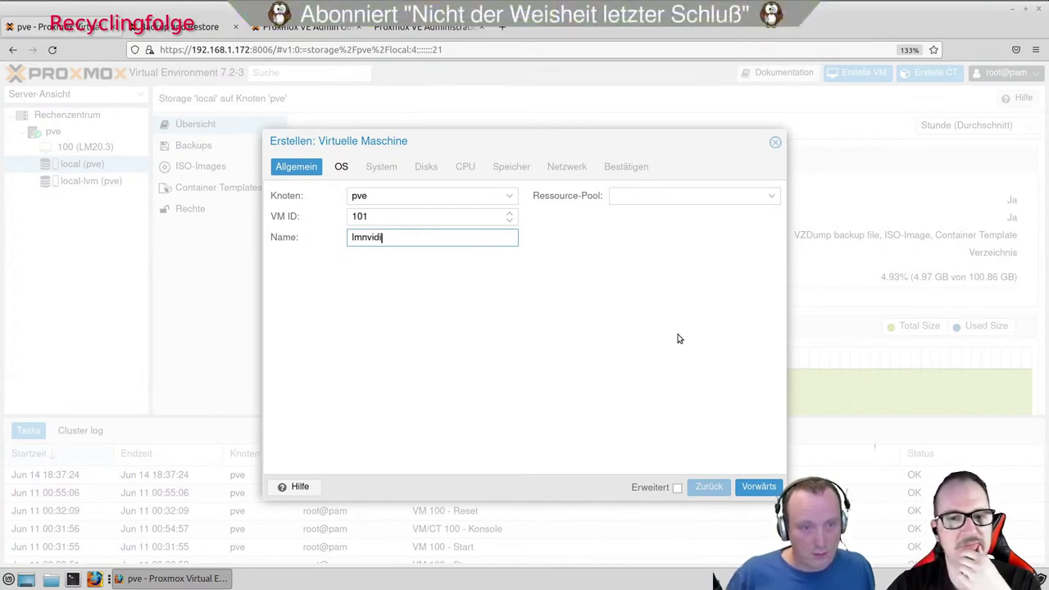
type("a")
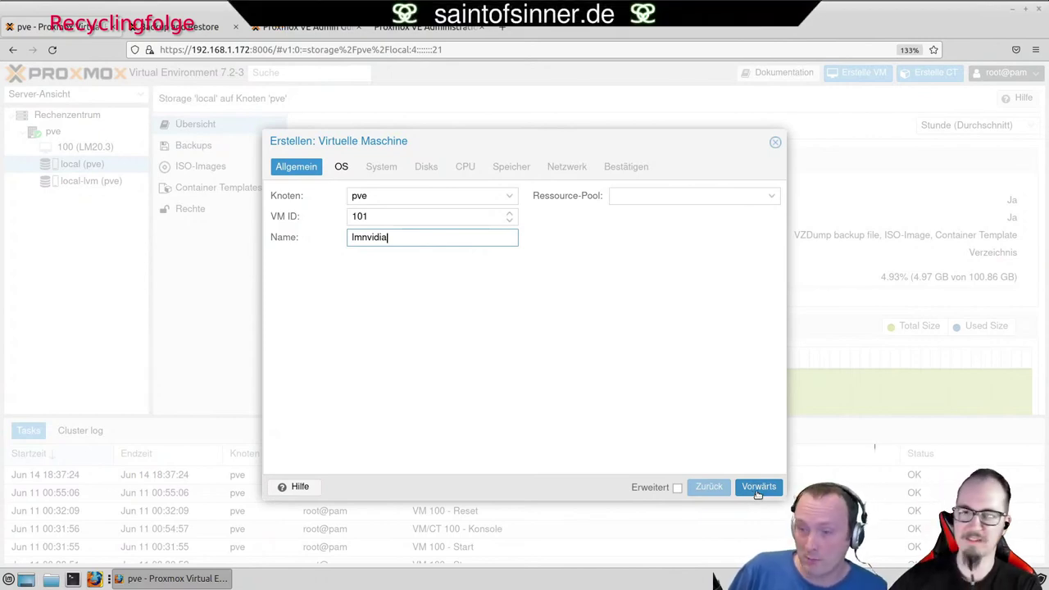
Use linuxmint-20.3-xfce-64bit.iso as the install image, keeping Linux and 5.x - 2.6 Kernel.
left_click(757, 490)
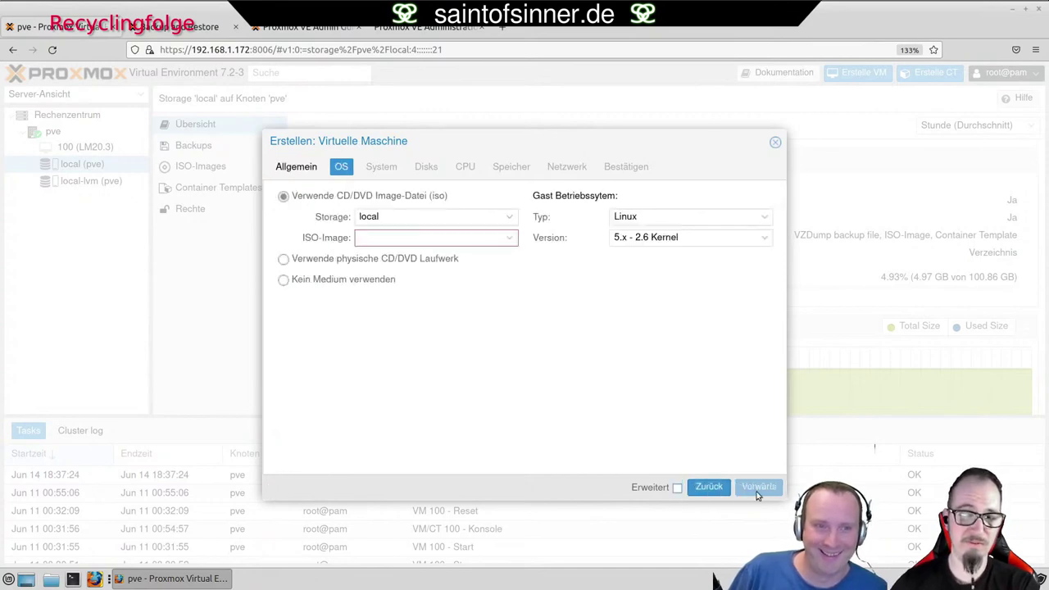
left_click(508, 239)
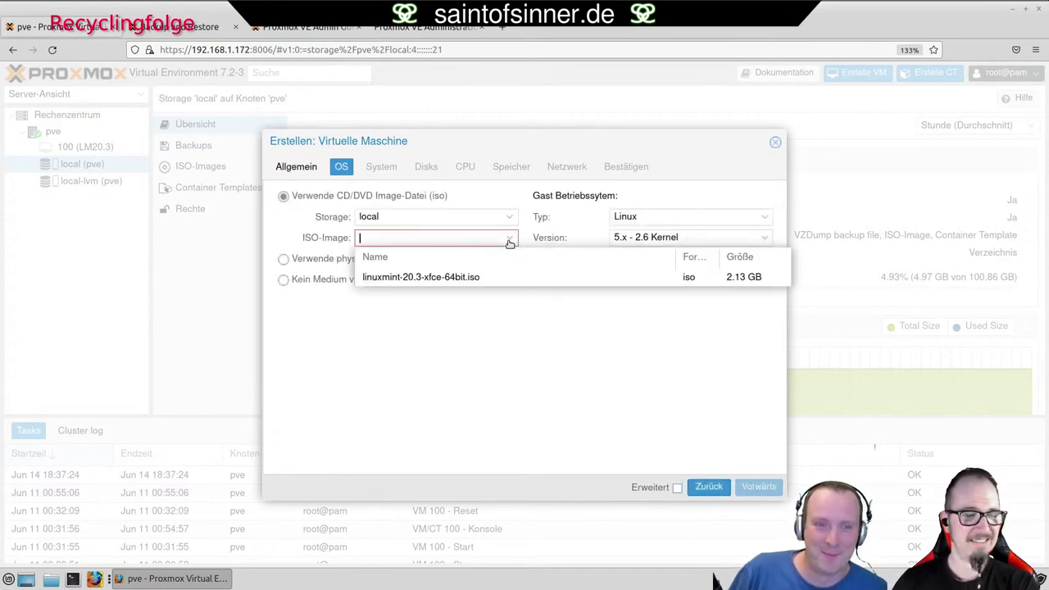
left_click(475, 277)
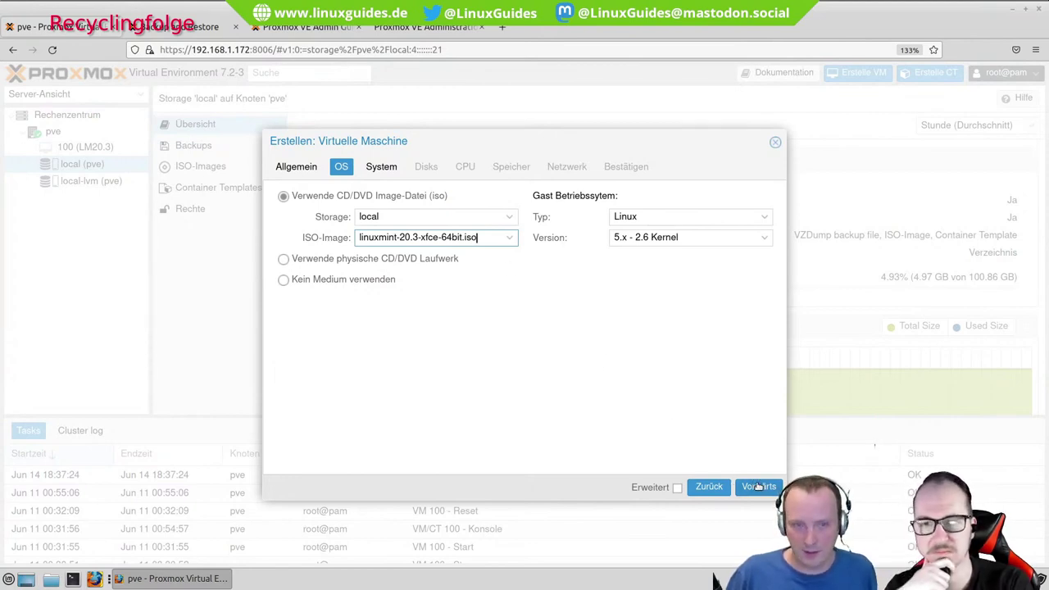
left_click(765, 215)
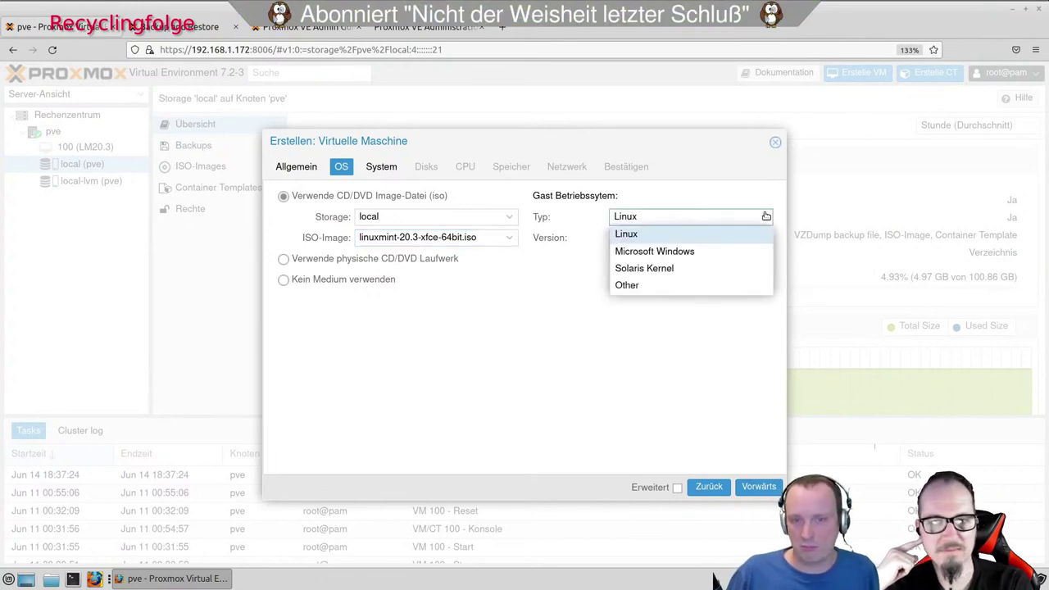
left_click(765, 215)
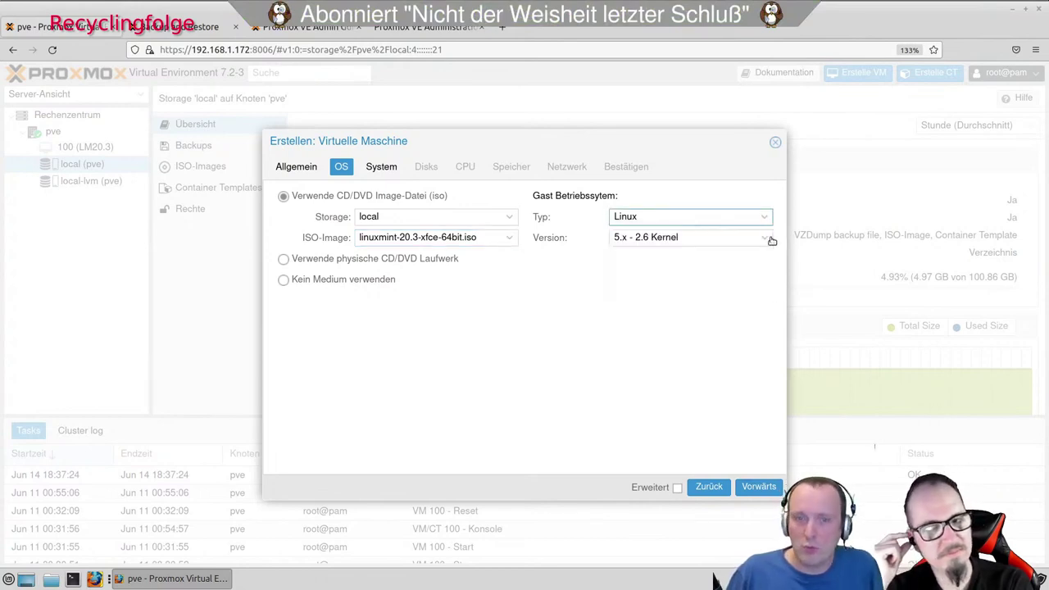
left_click(768, 237)
left_click(770, 238)
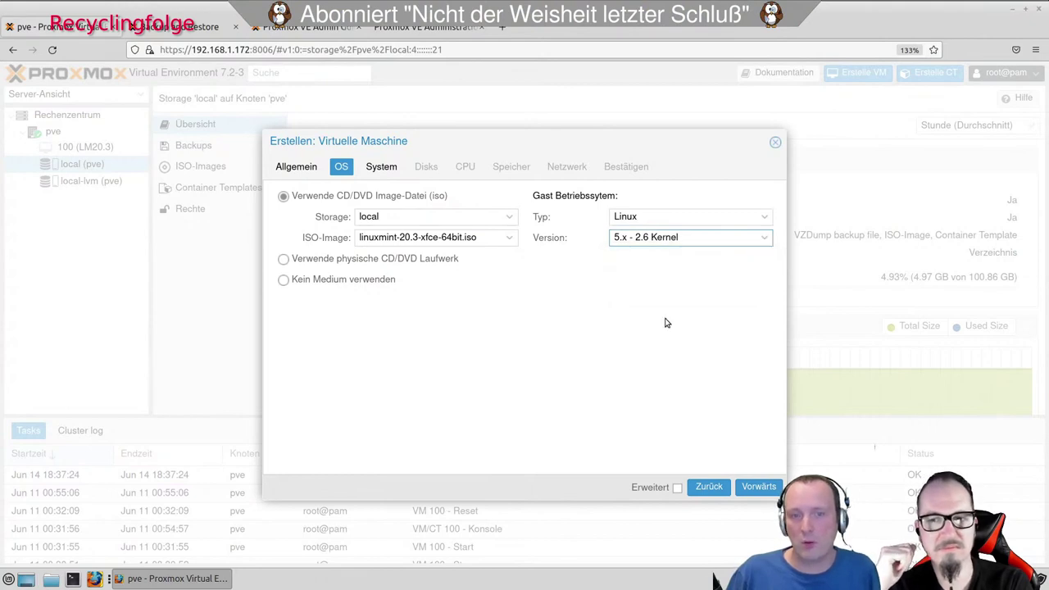
left_click(758, 487)
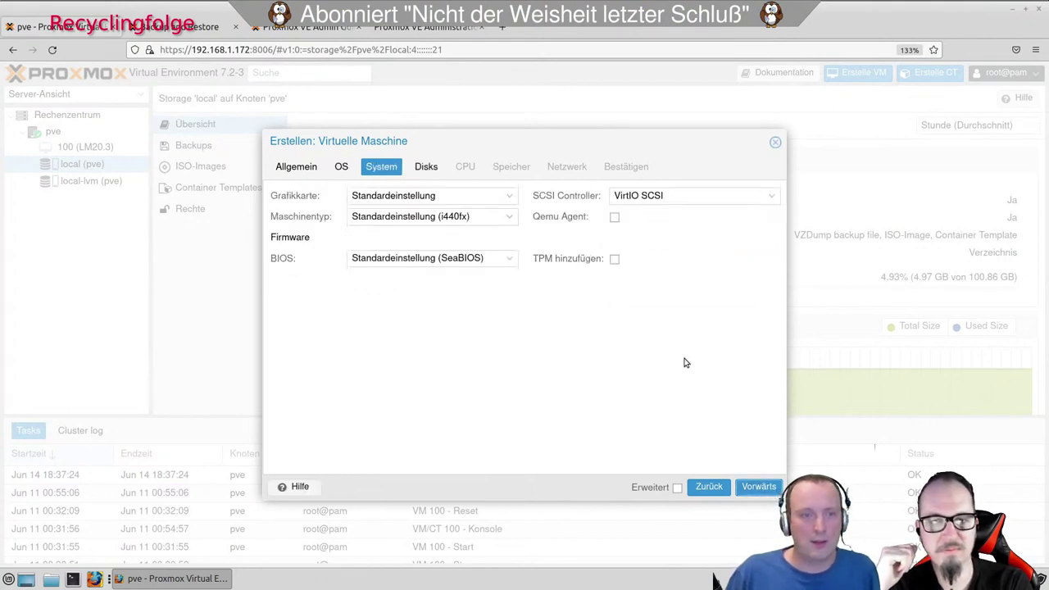
Browse the graphics card options several times without changing the selection.
left_click(499, 196)
scroll(515, 245, "down", 2)
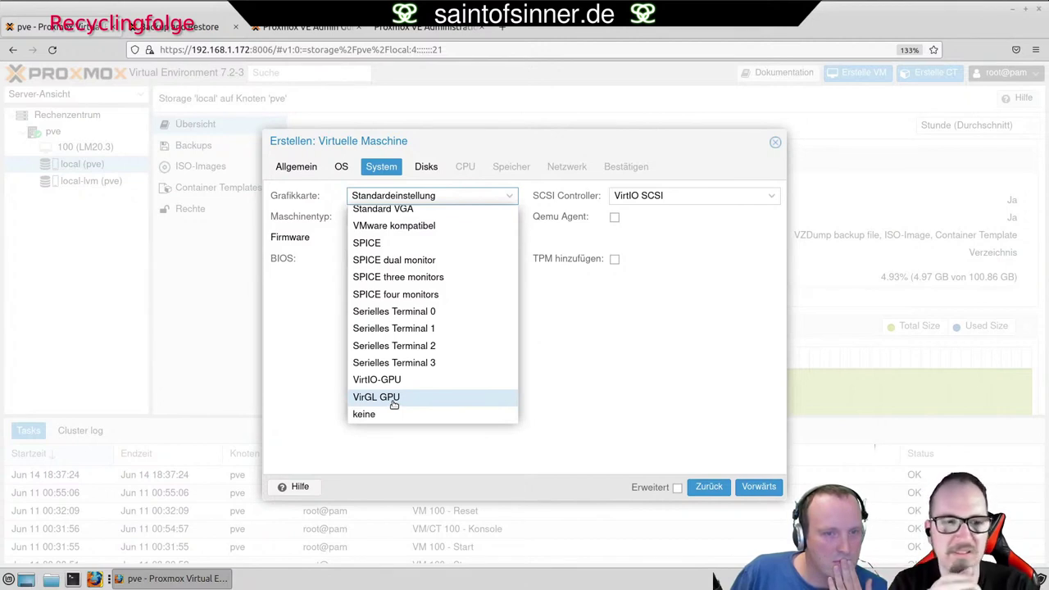
left_click(538, 400)
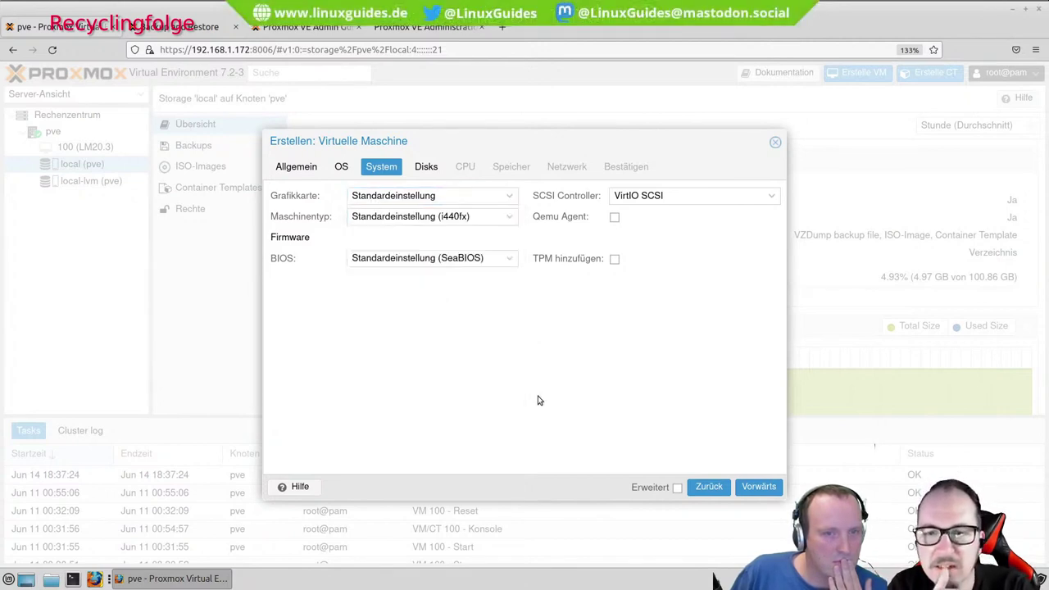
left_click(508, 198)
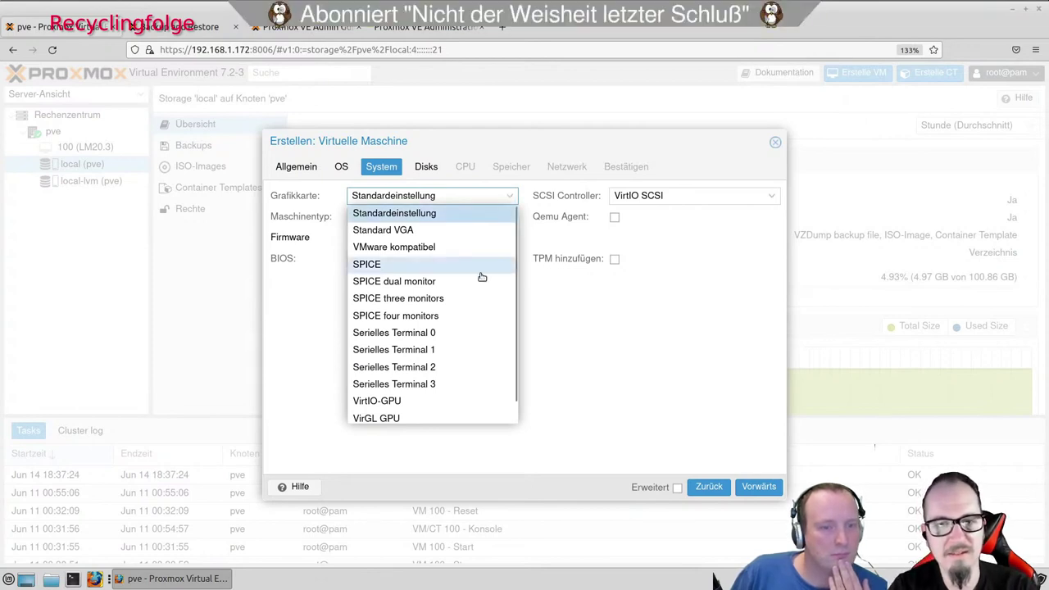
scroll(482, 276, "down", 1)
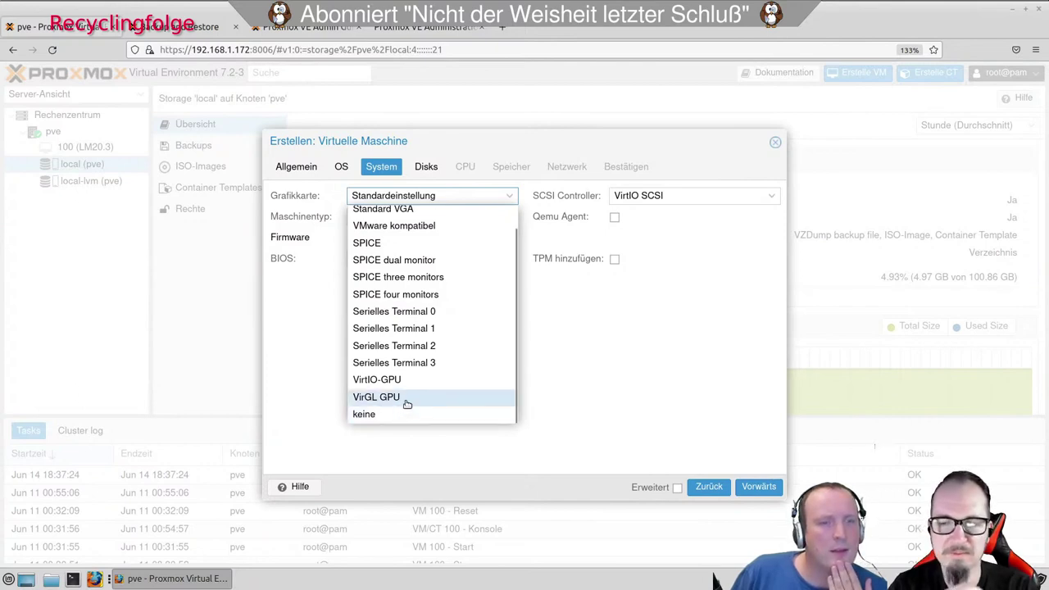
left_click(539, 352)
left_click(501, 198)
scroll(496, 316, "down", 1)
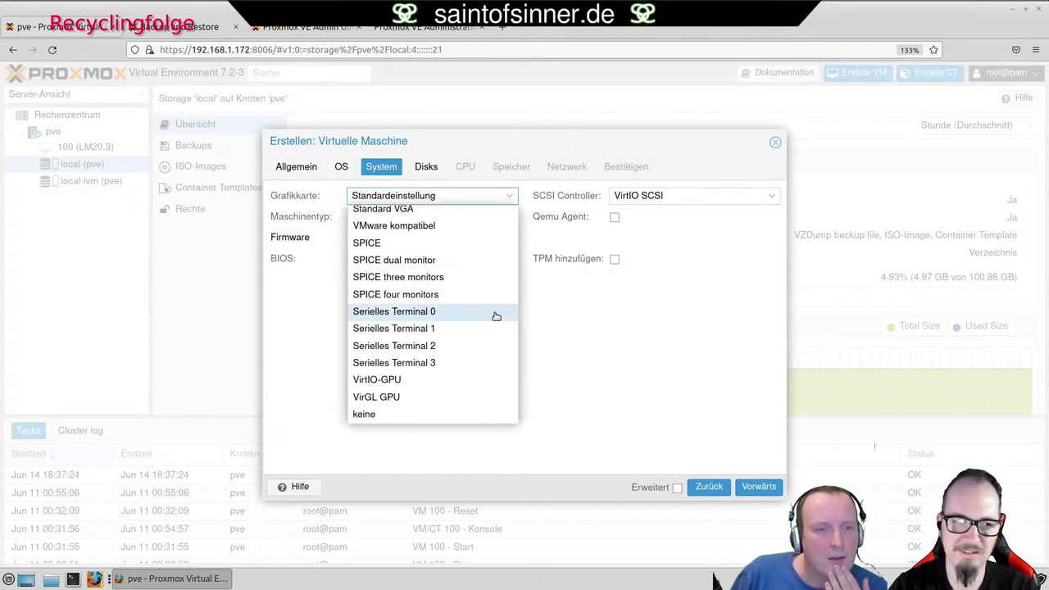
left_click(540, 312)
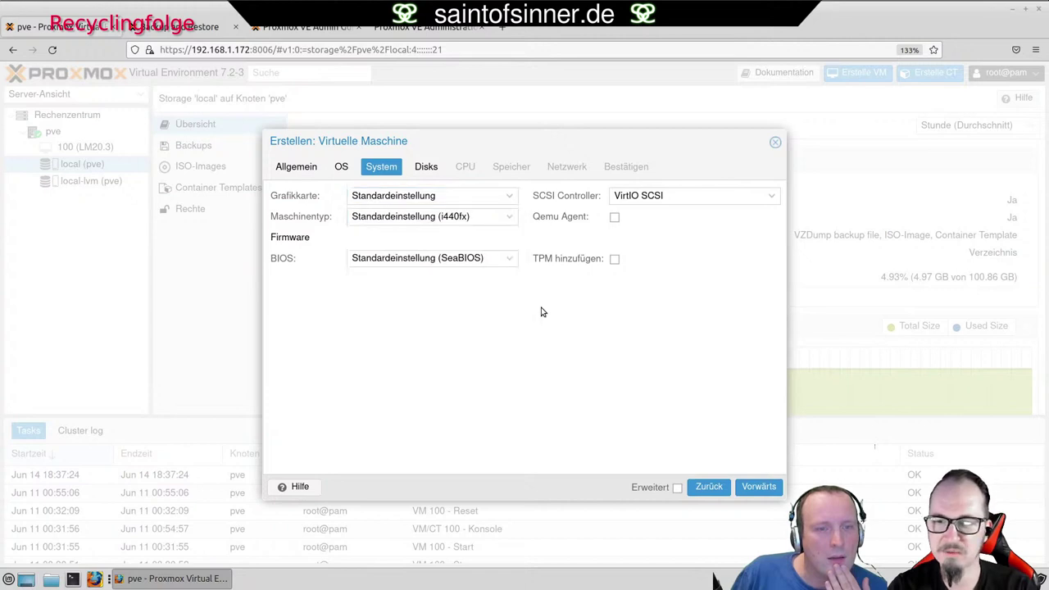
Enable the advanced settings and set the graphics card to SPICE.
left_click(677, 488)
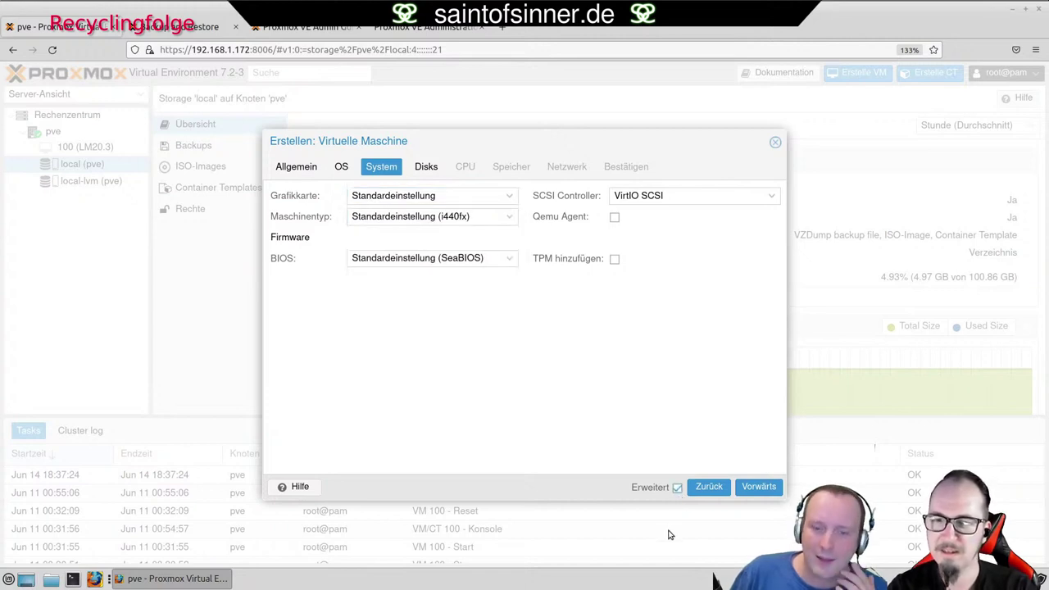
left_click(509, 199)
scroll(505, 255, "down", 1)
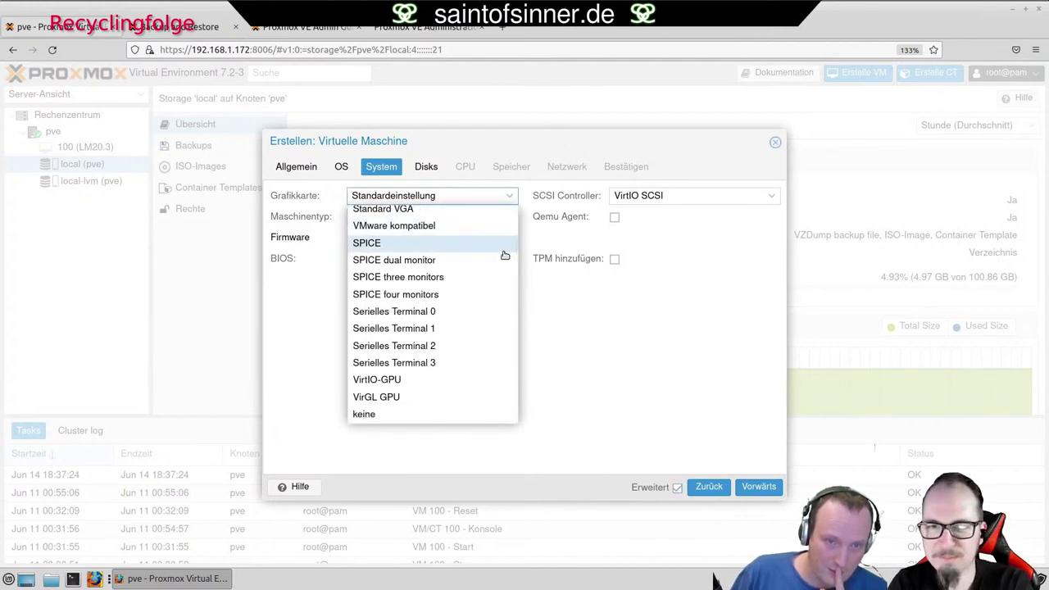
scroll(505, 255, "up", 1)
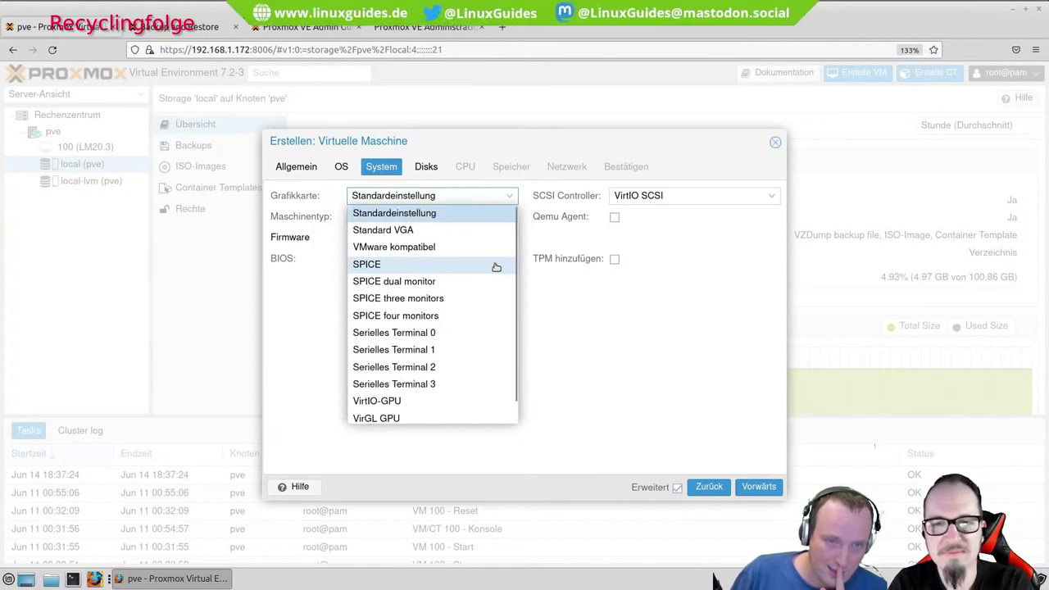
left_click(495, 265)
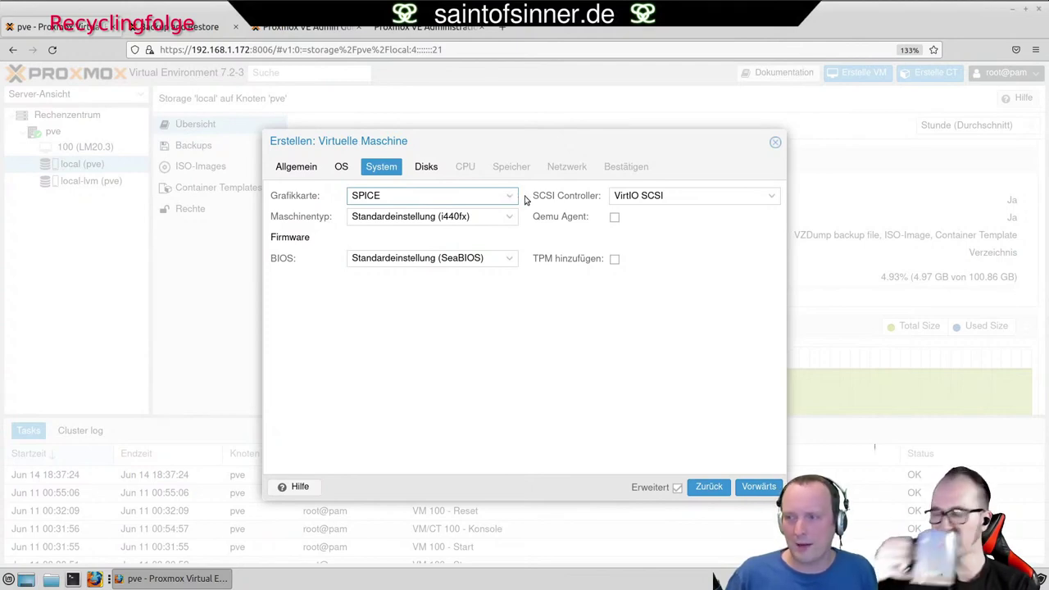
left_click(512, 218)
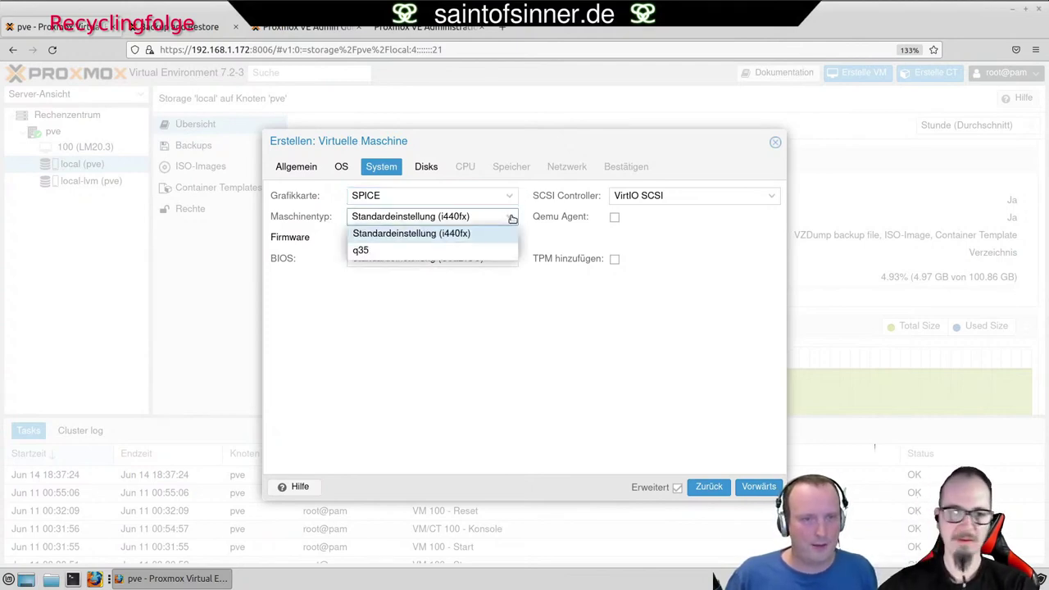
Keep the default i440fx machine type and SeaBIOS firmware.
left_click(511, 218)
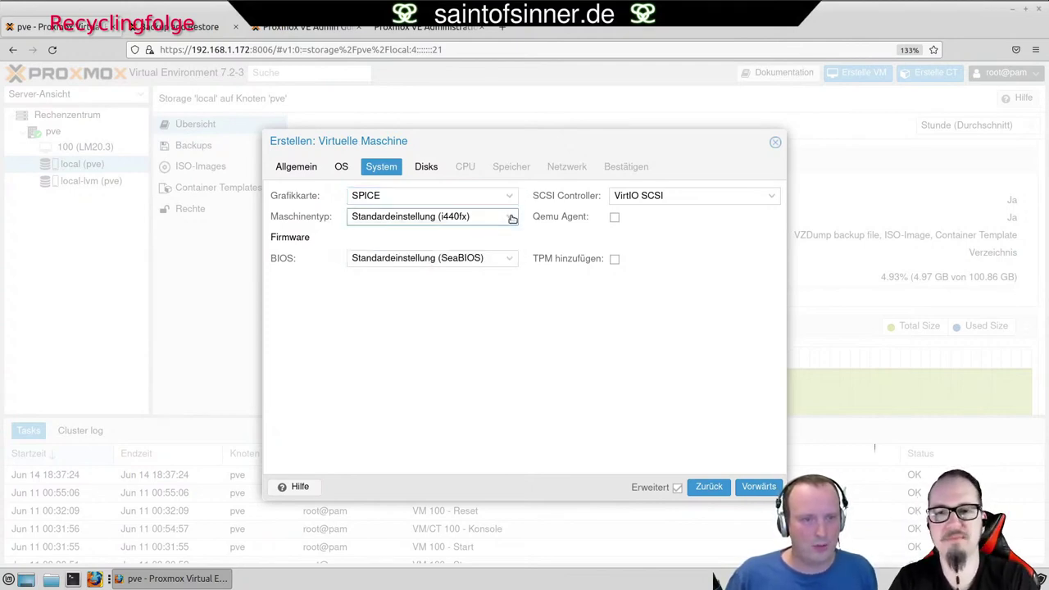
left_click(511, 262)
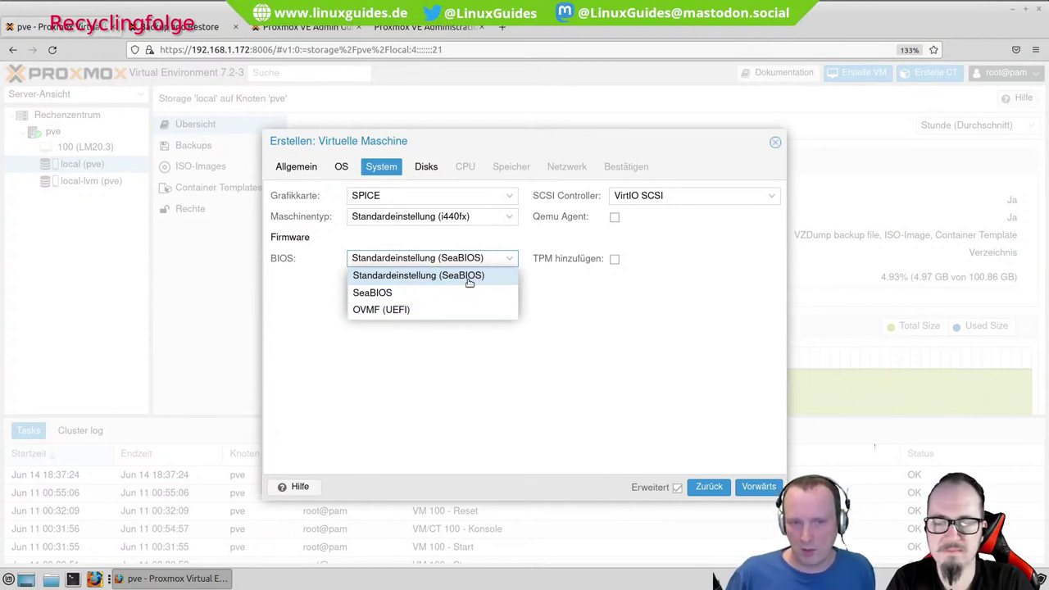
left_click(469, 279)
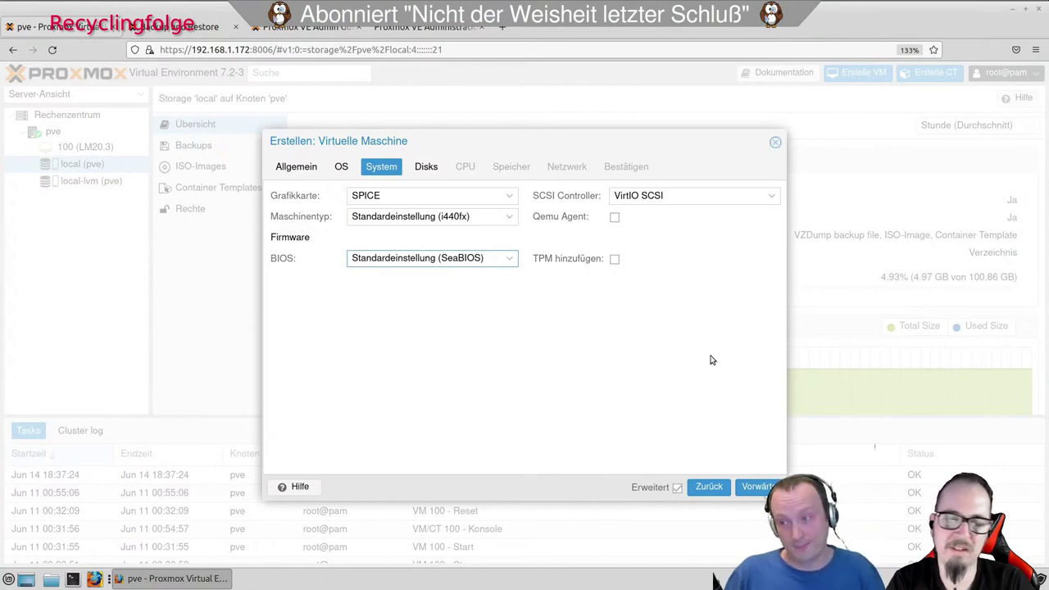
left_click(614, 259)
left_click(613, 260)
left_click(614, 260)
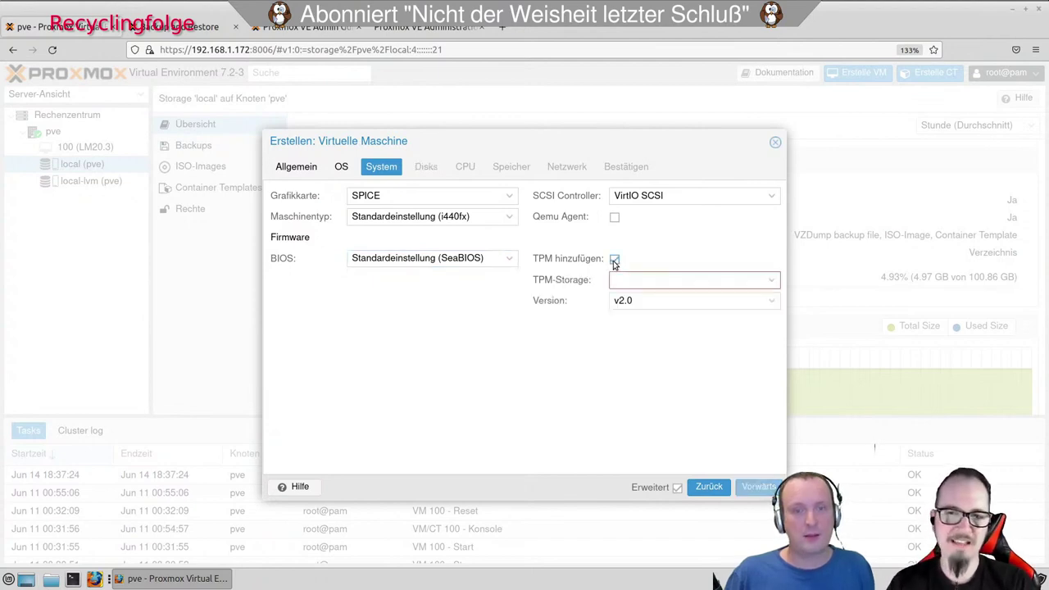
left_click(773, 281)
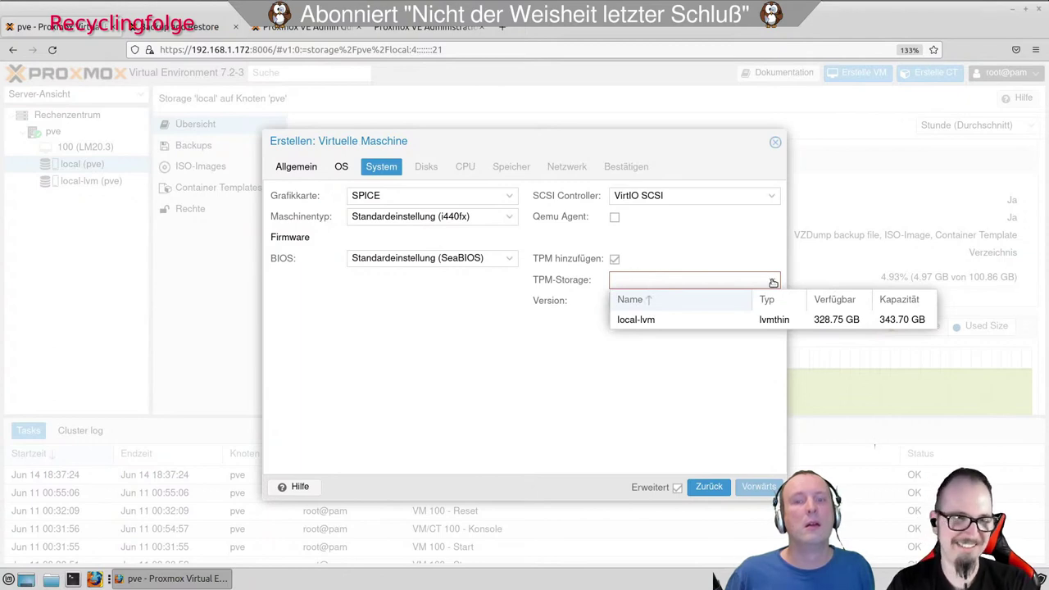
left_click(773, 281)
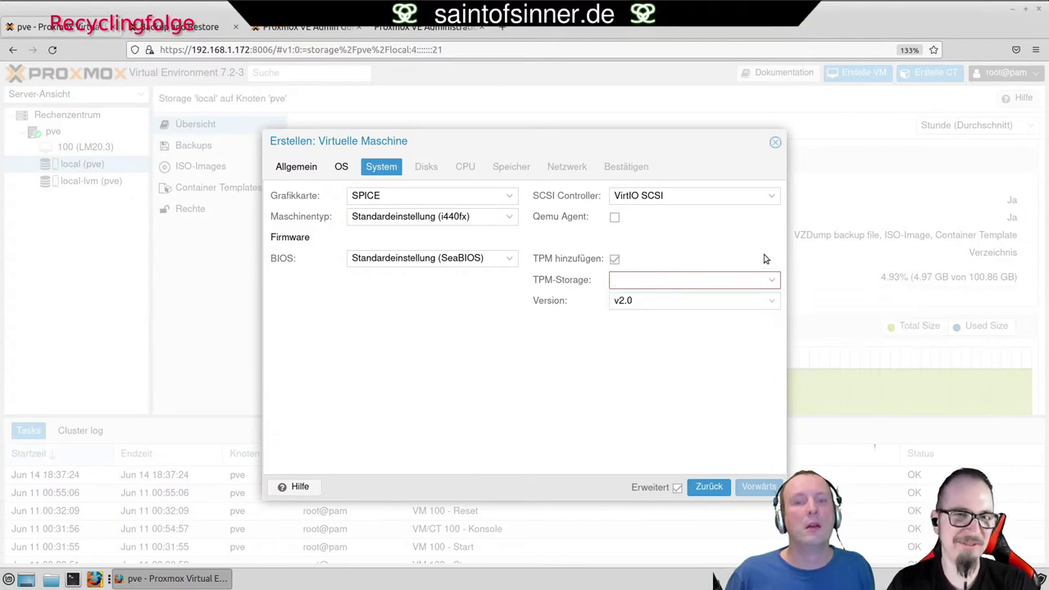
left_click(773, 303)
left_click(773, 303)
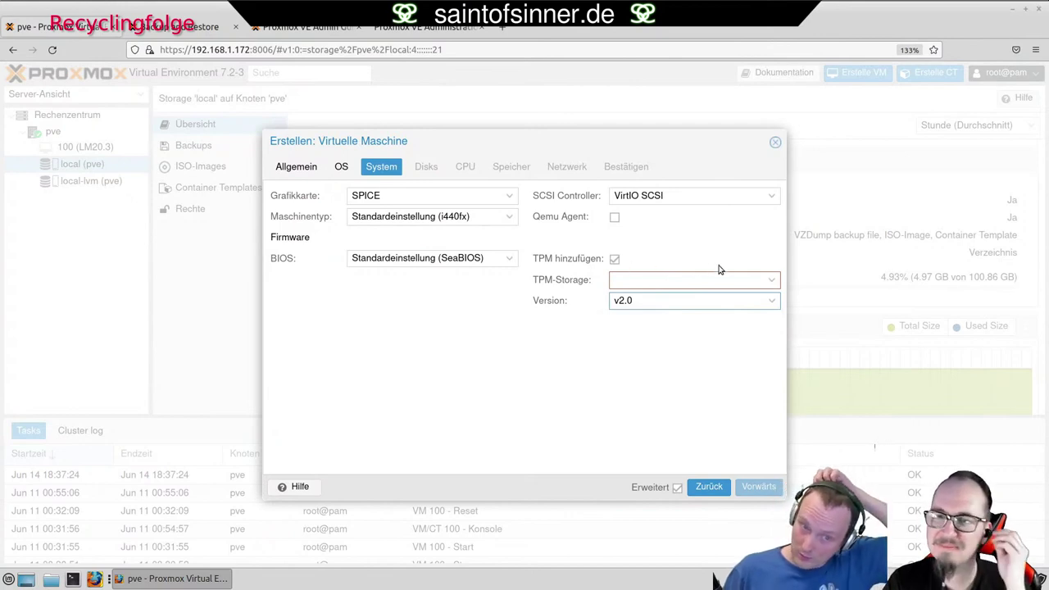
left_click(771, 282)
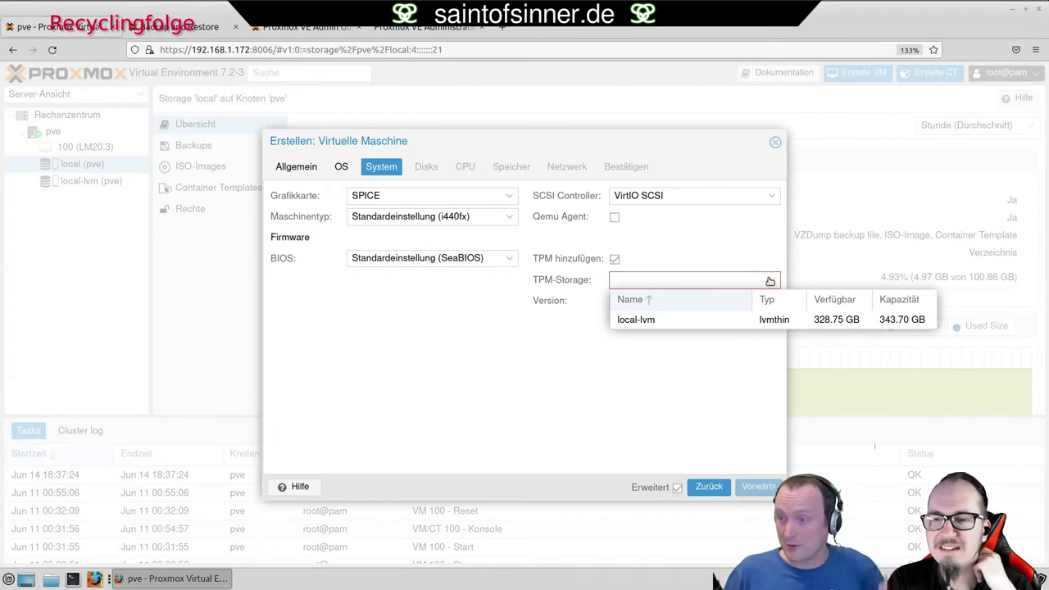
left_click(724, 243)
left_click(510, 260)
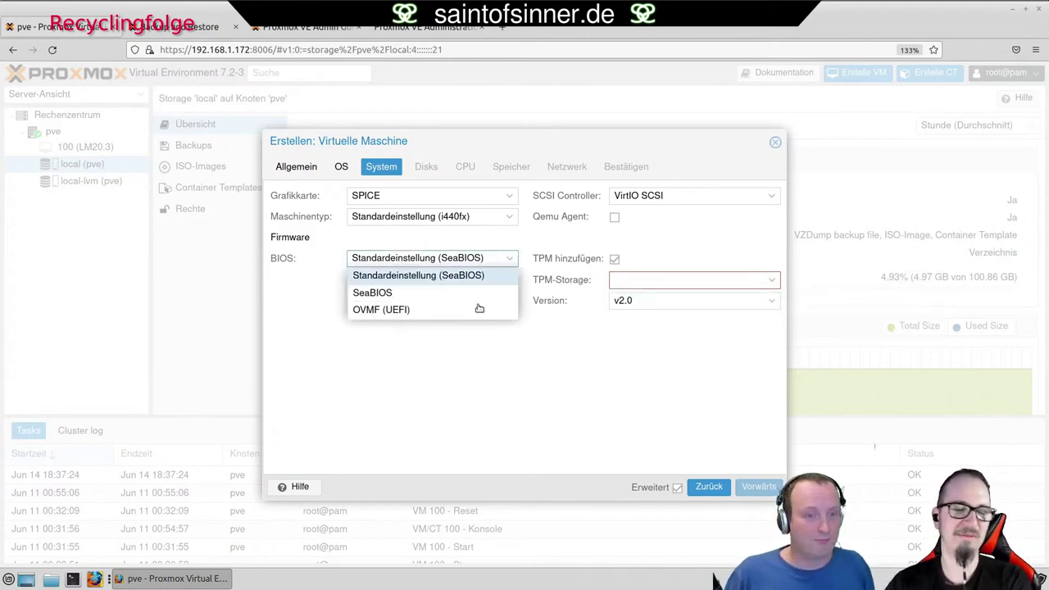
left_click(448, 310)
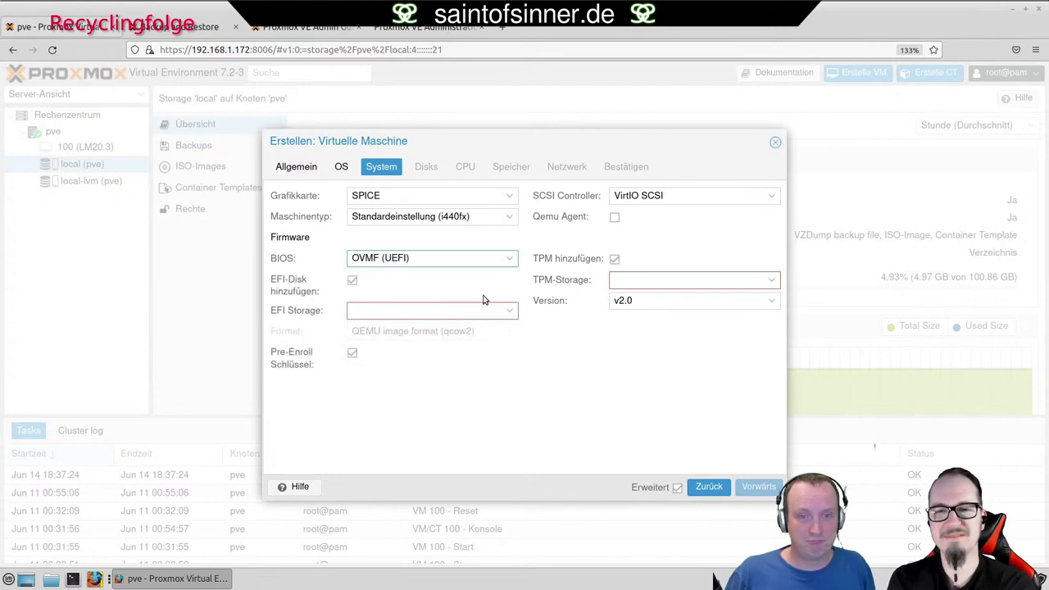
left_click(767, 285)
left_click(672, 321)
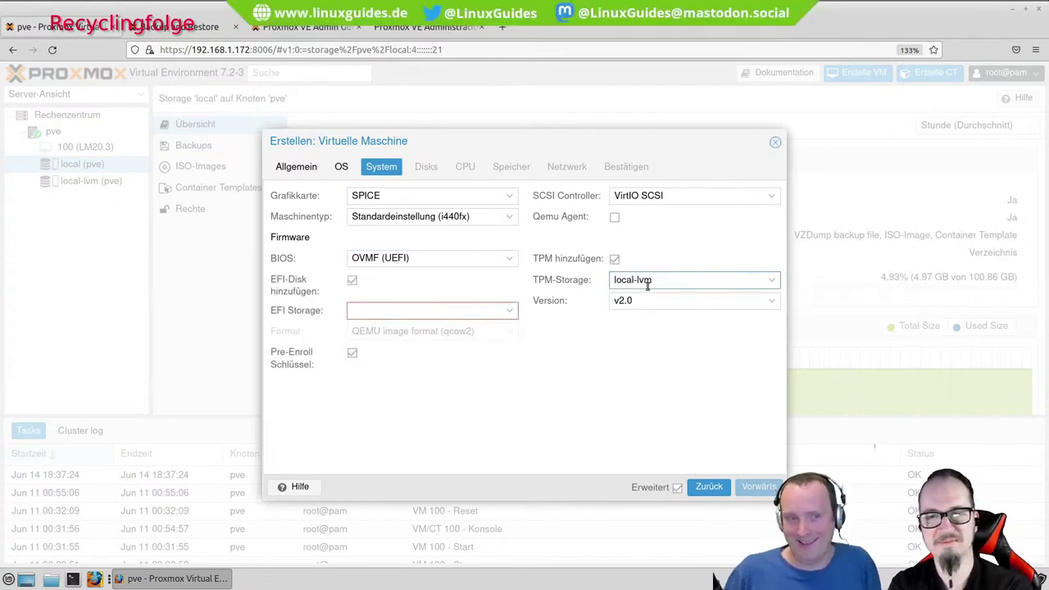
left_click(511, 259)
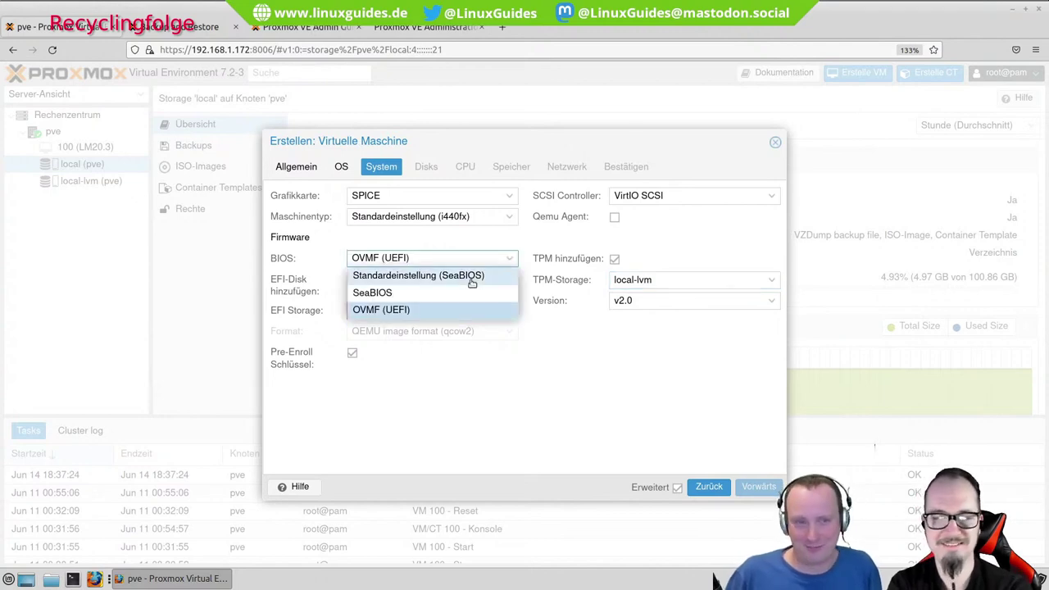
left_click(473, 279)
left_click(614, 259)
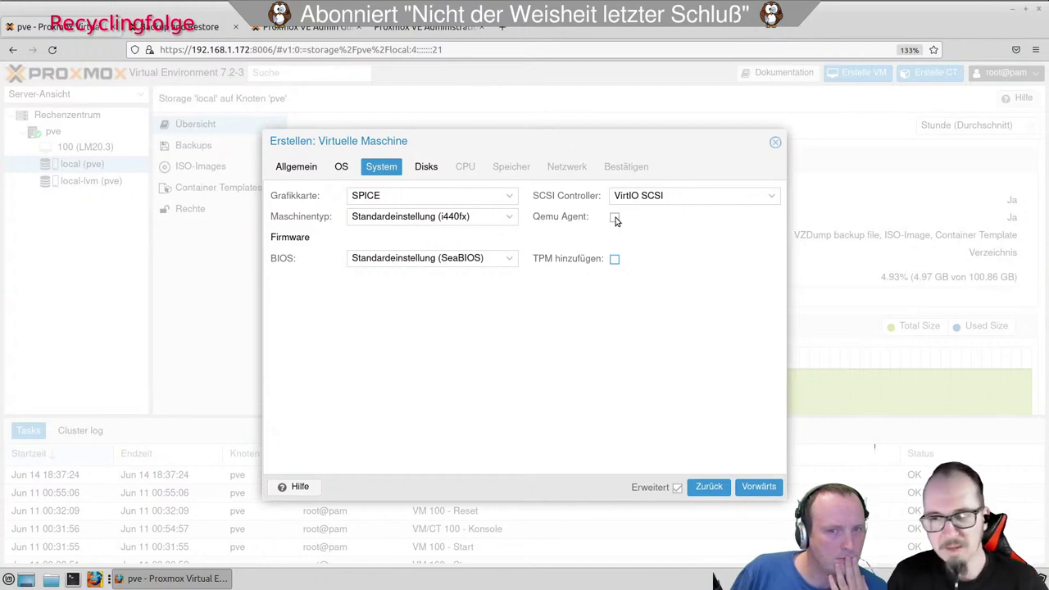
Enable the Qemu Agent and advance to the Disks page showing the 32 GiB scsi0 disk.
left_click(614, 218)
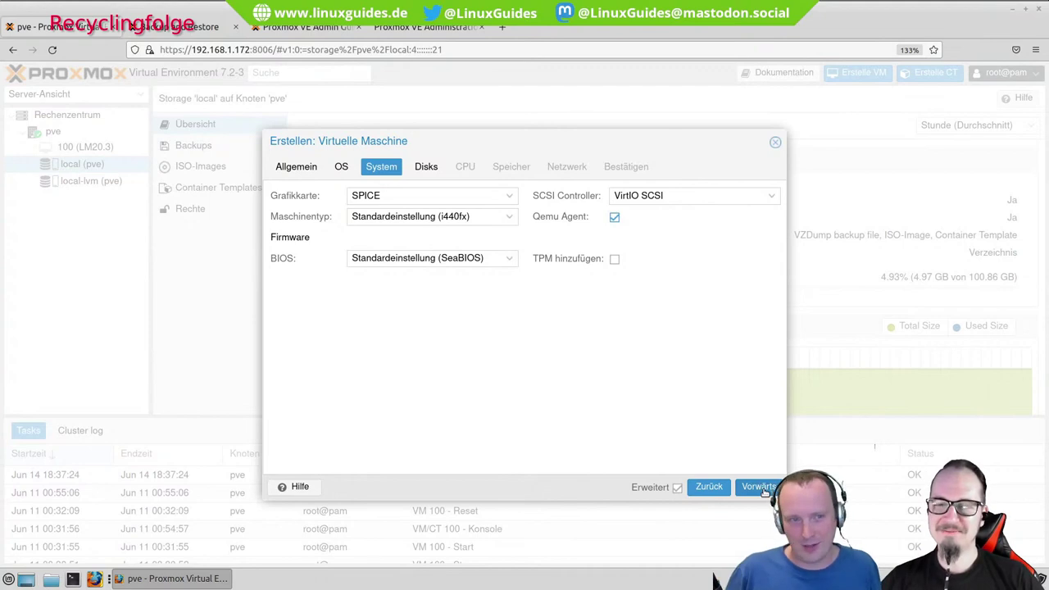
left_click(760, 486)
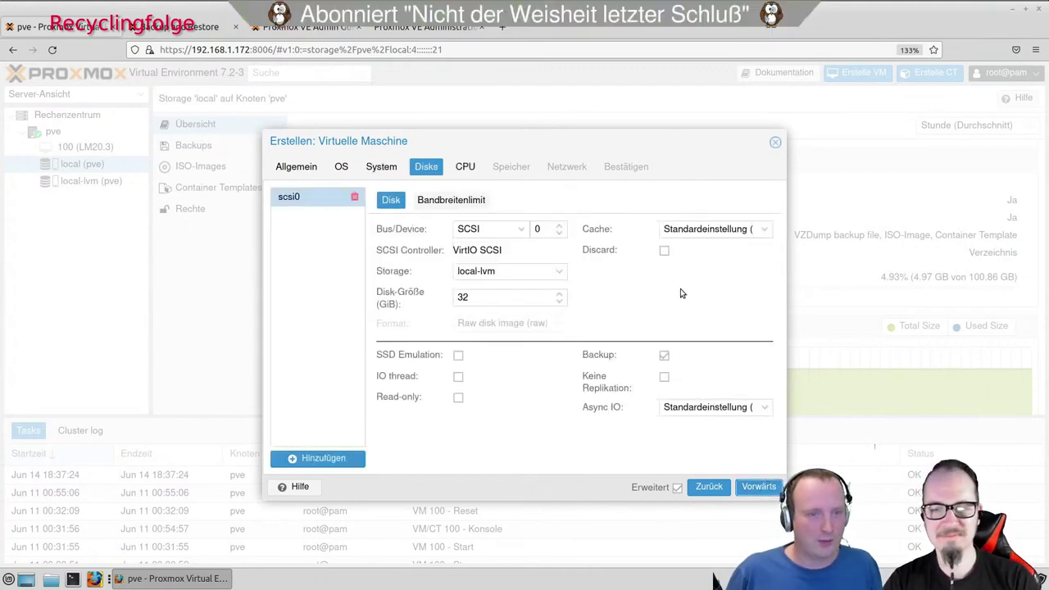
Keep the scsi0 disk at 32 GiB on local-lvm and advance to the CPU page.
double_click(463, 297)
left_click(701, 303)
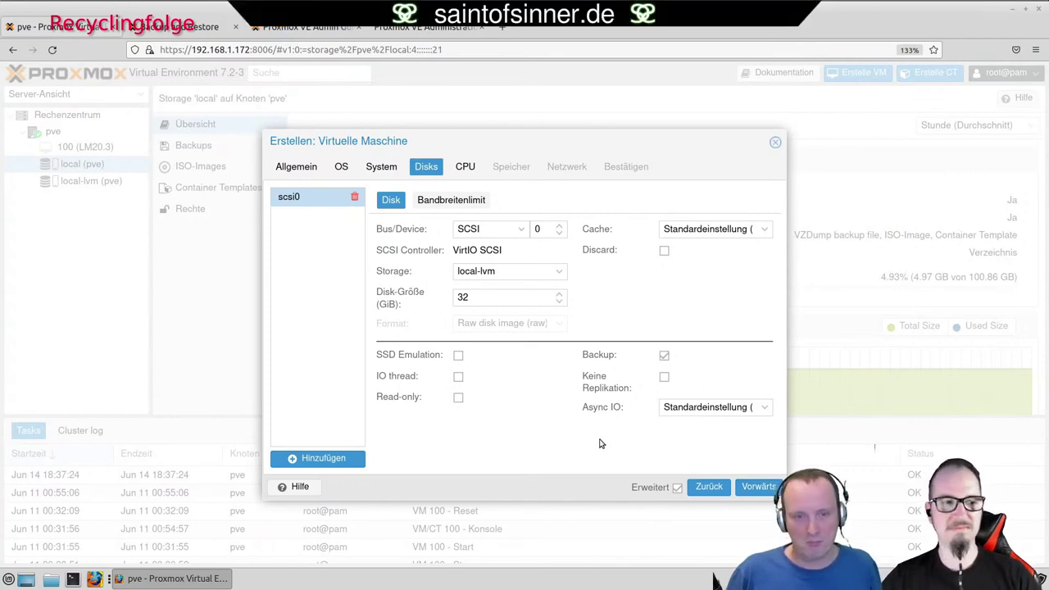
left_click(760, 487)
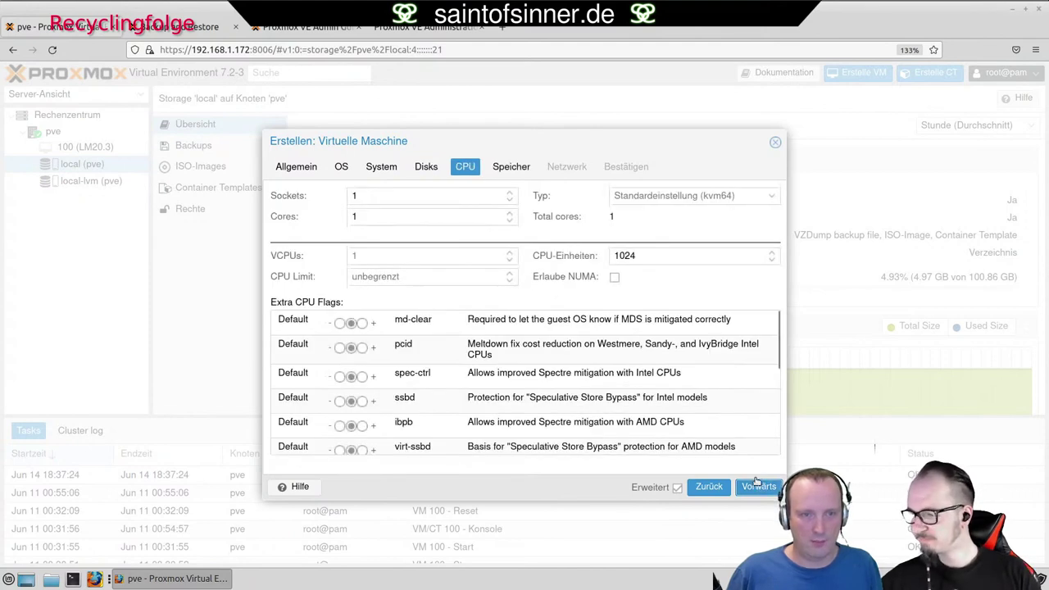
left_click(677, 488)
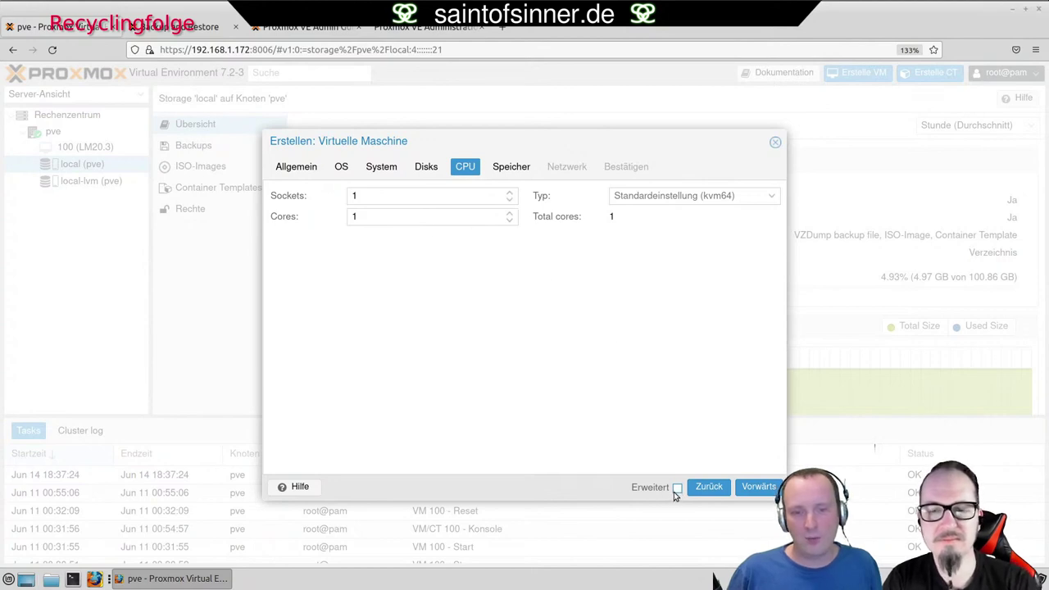
left_click(676, 487)
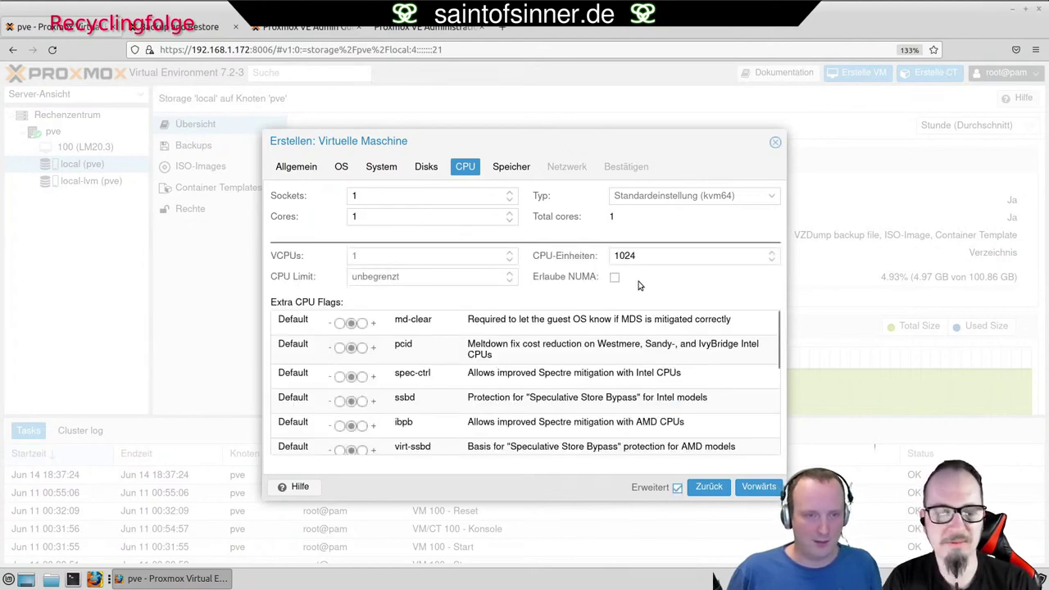
scroll(649, 359, "down", 3)
scroll(726, 367, "down", 2)
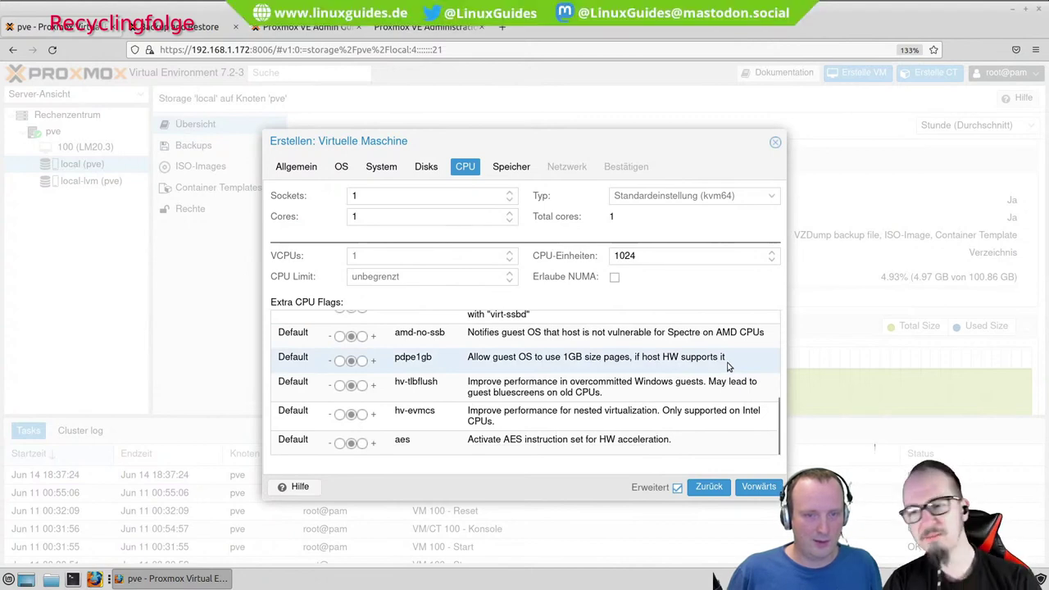
scroll(726, 367, "up", 3)
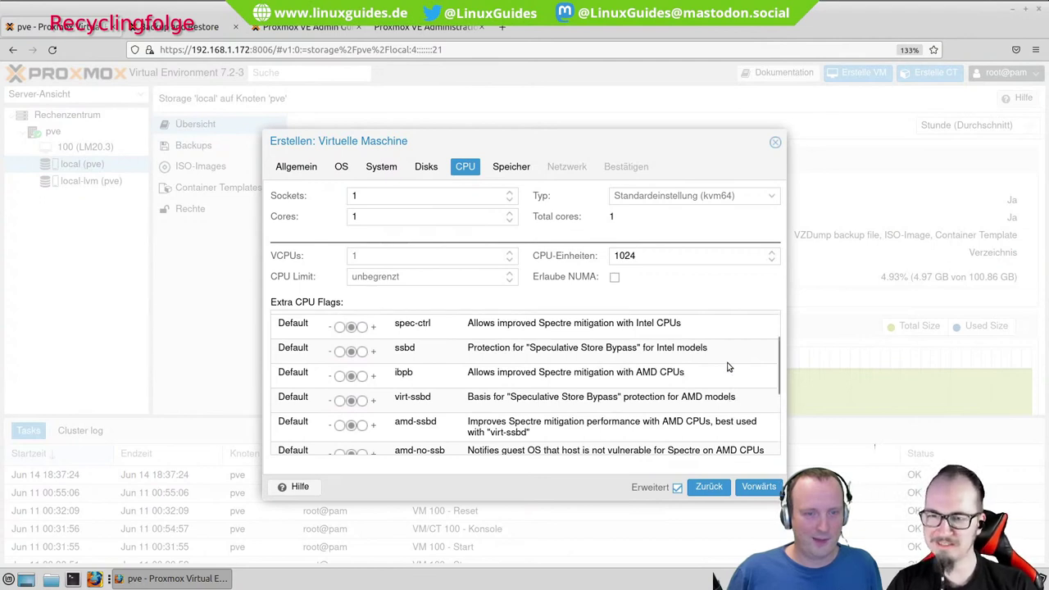
scroll(726, 367, "up", 2)
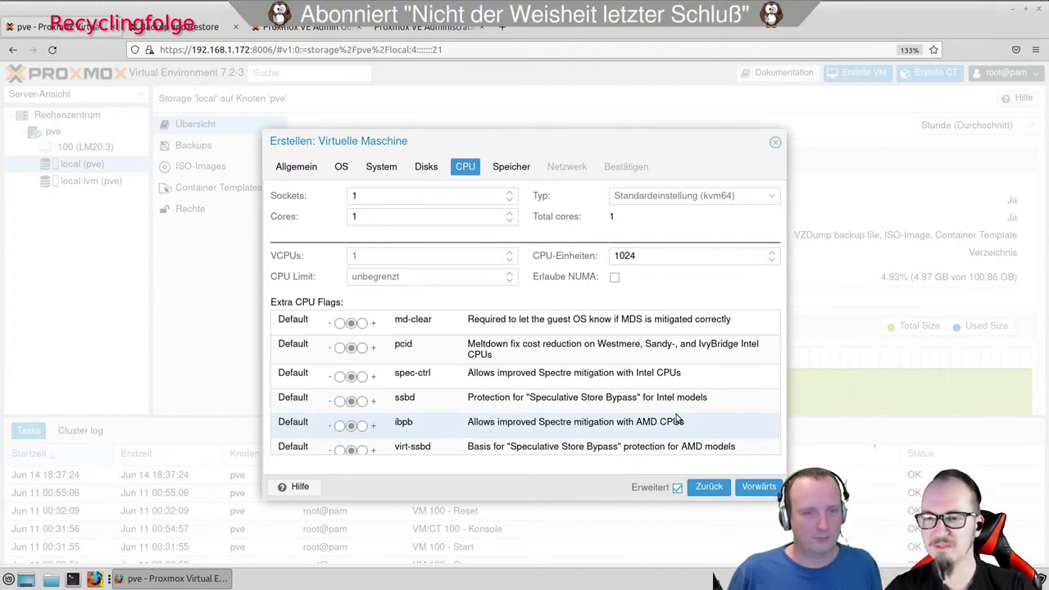
scroll(674, 418, "down", 5)
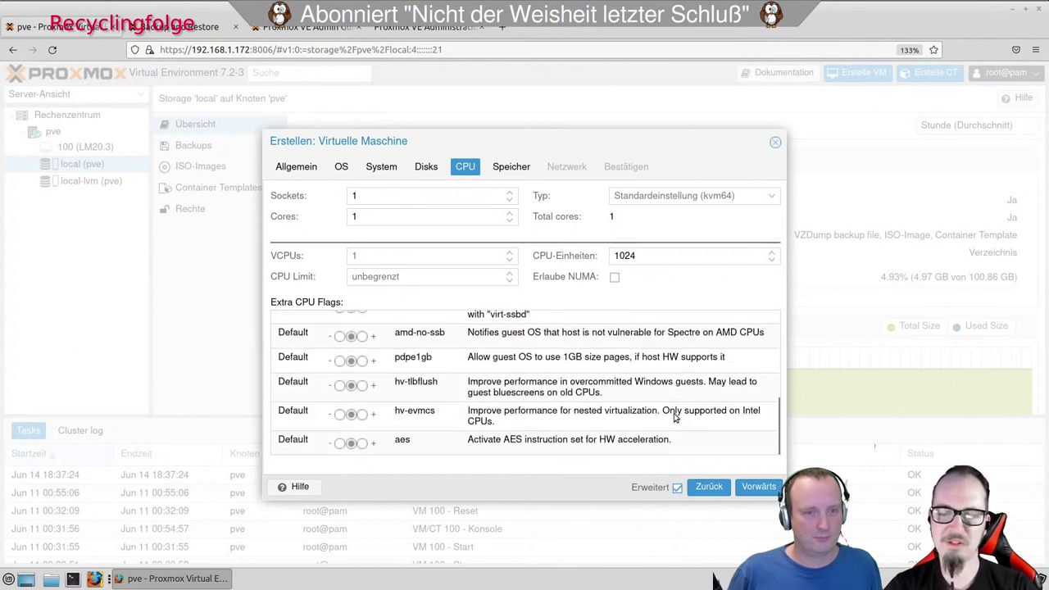
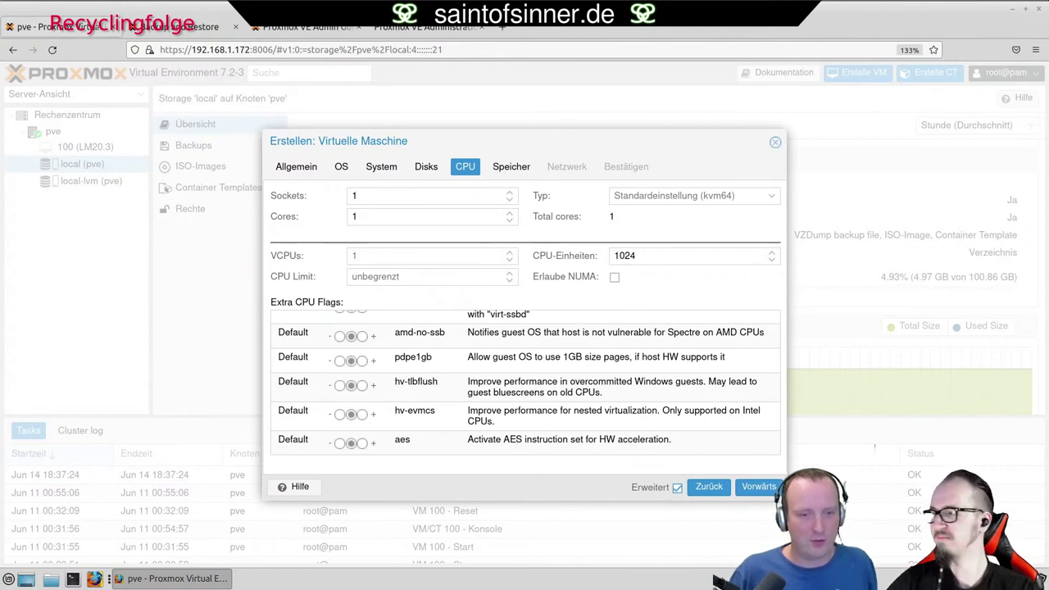
Hide the advanced CPU options and give the new VM 4 cores.
left_click(677, 487)
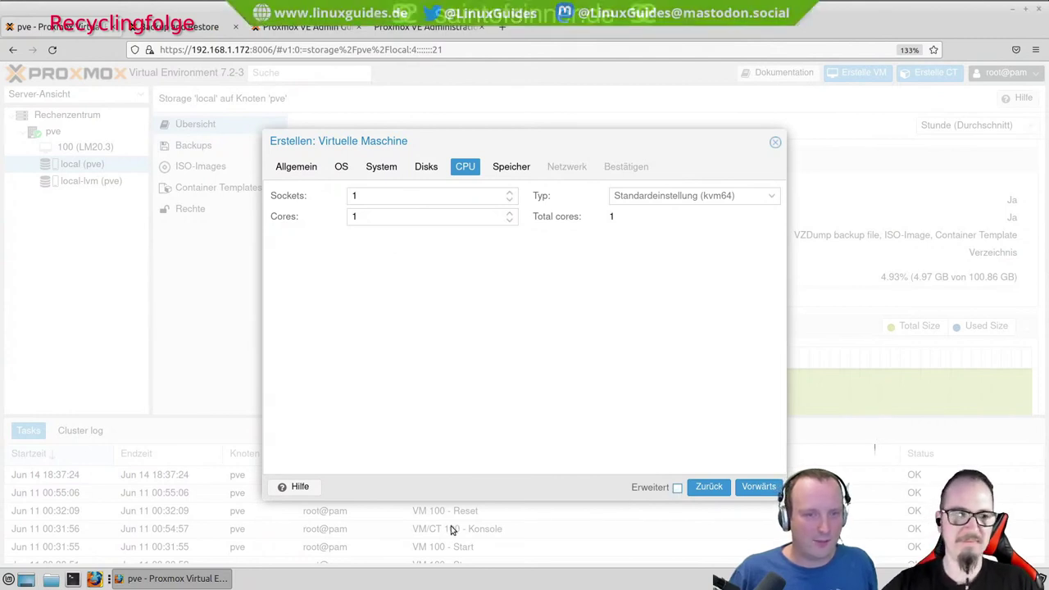
left_click(471, 221)
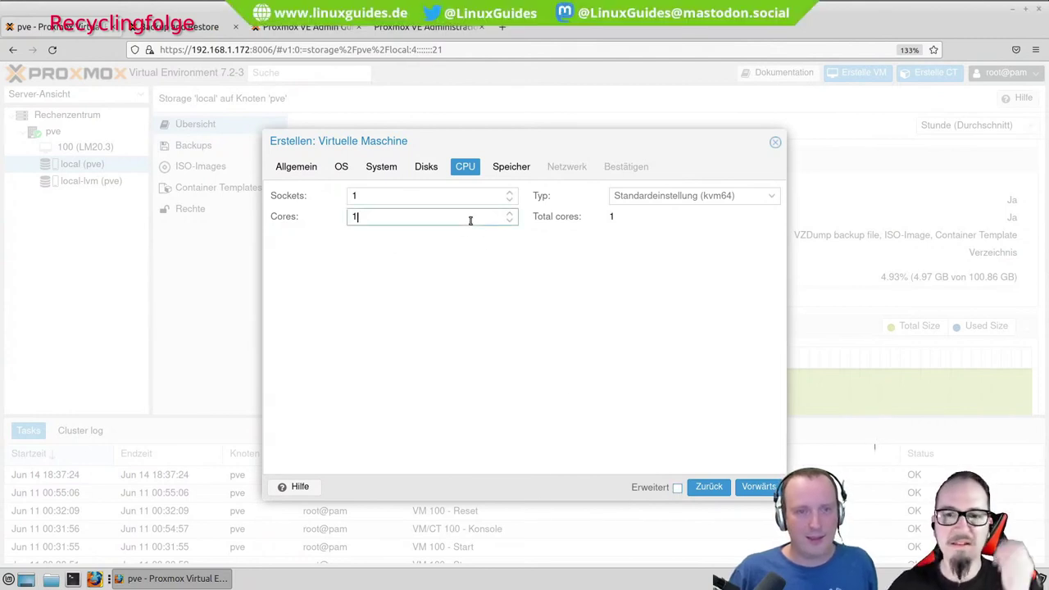
scroll(470, 220, "up", 1)
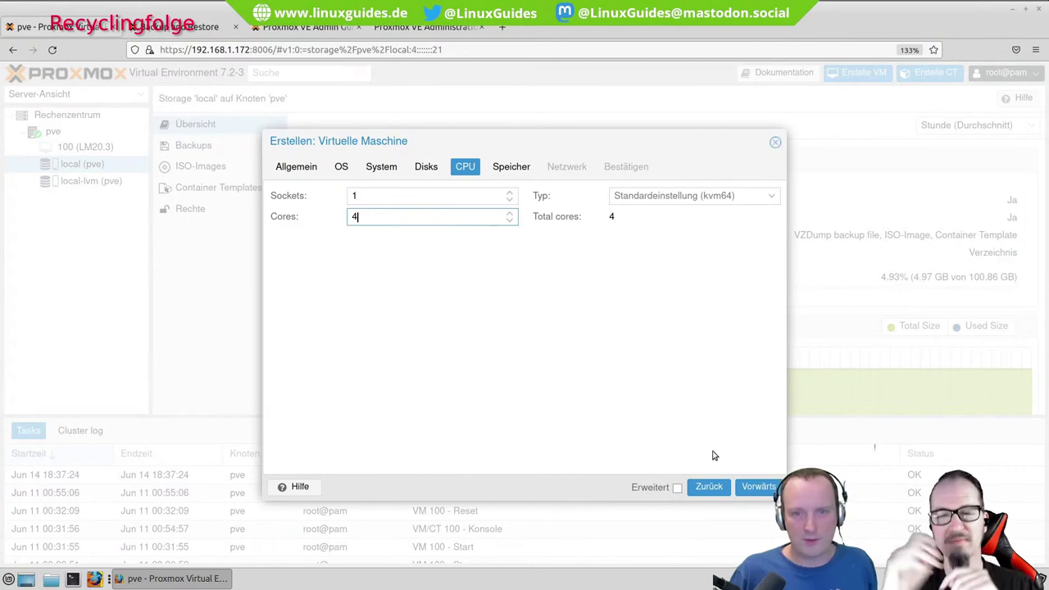
left_click(758, 487)
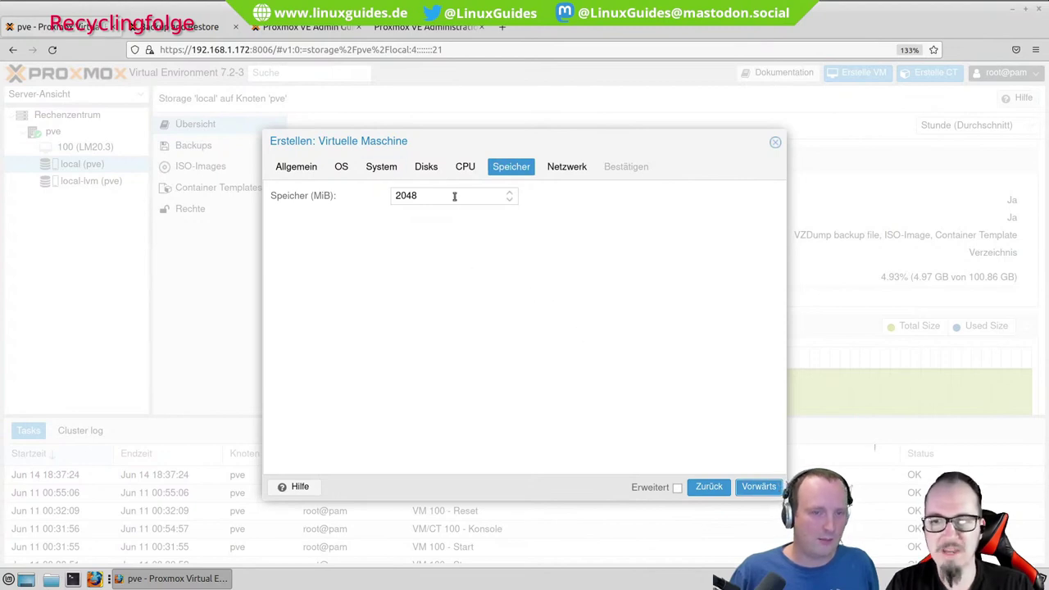
left_click(464, 166)
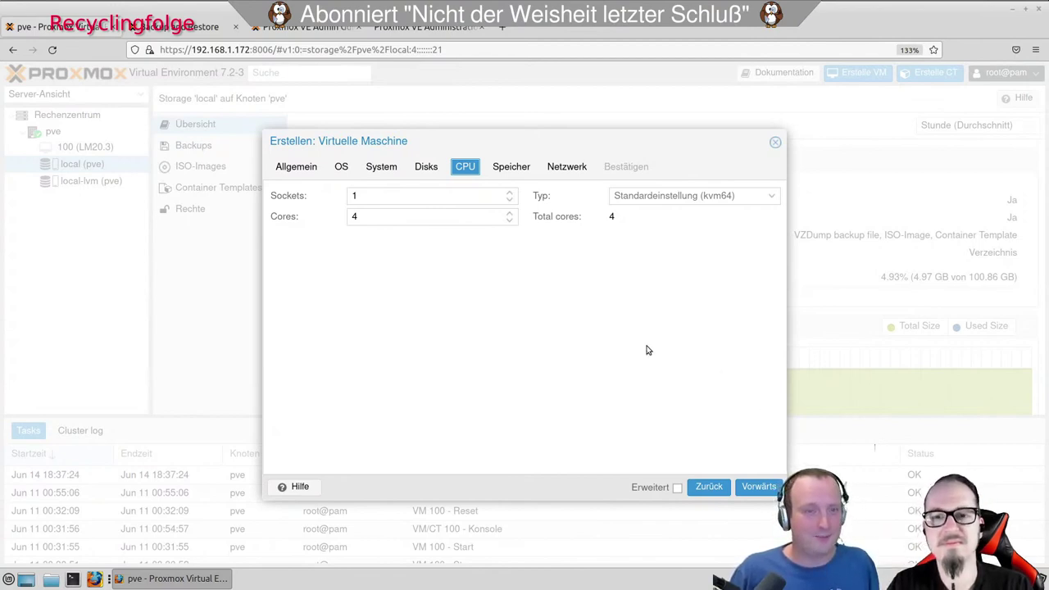
Set the VM's memory to 4096 MiB, replacing 2048.
left_click(754, 489)
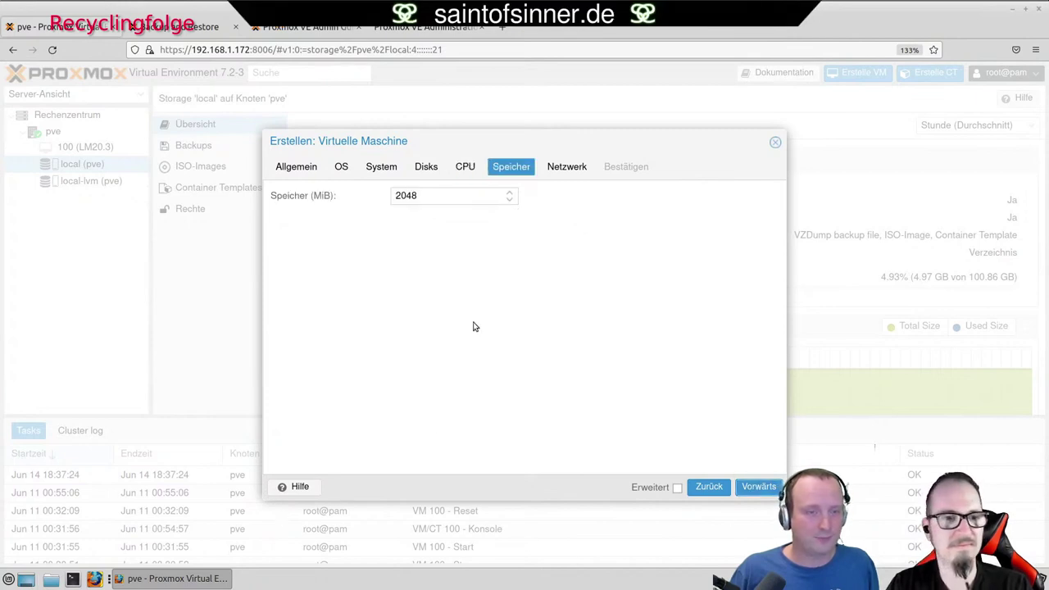
left_click_drag(444, 197, 295, 199)
type("4096")
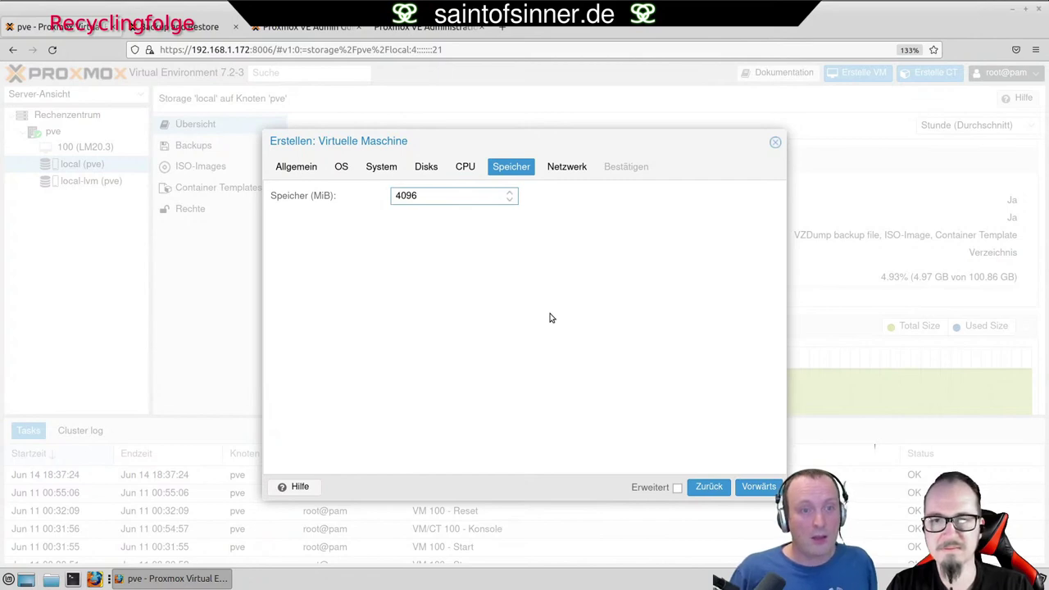
left_click(759, 487)
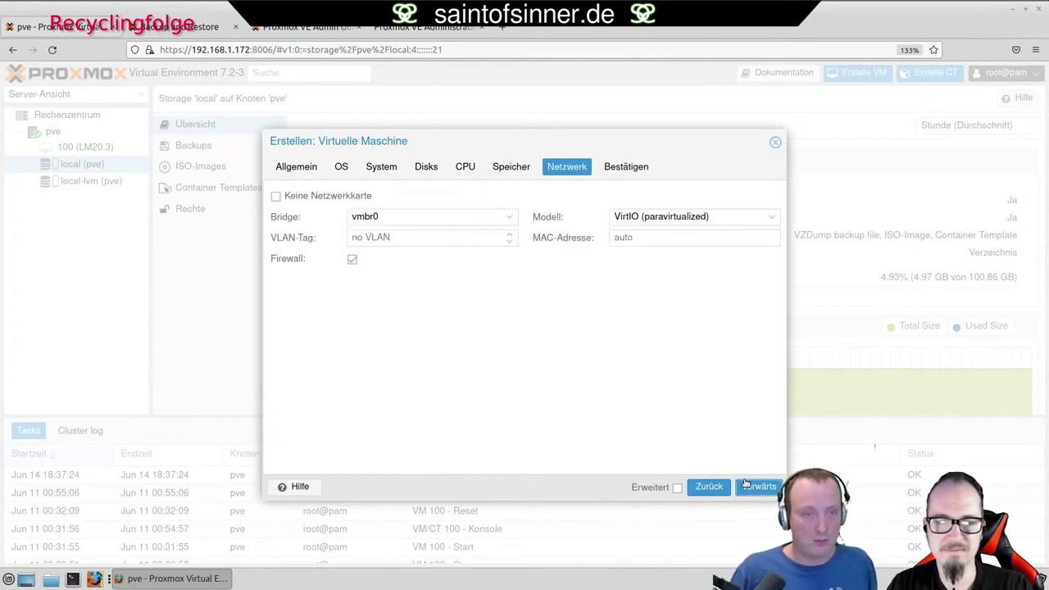
left_click(733, 218)
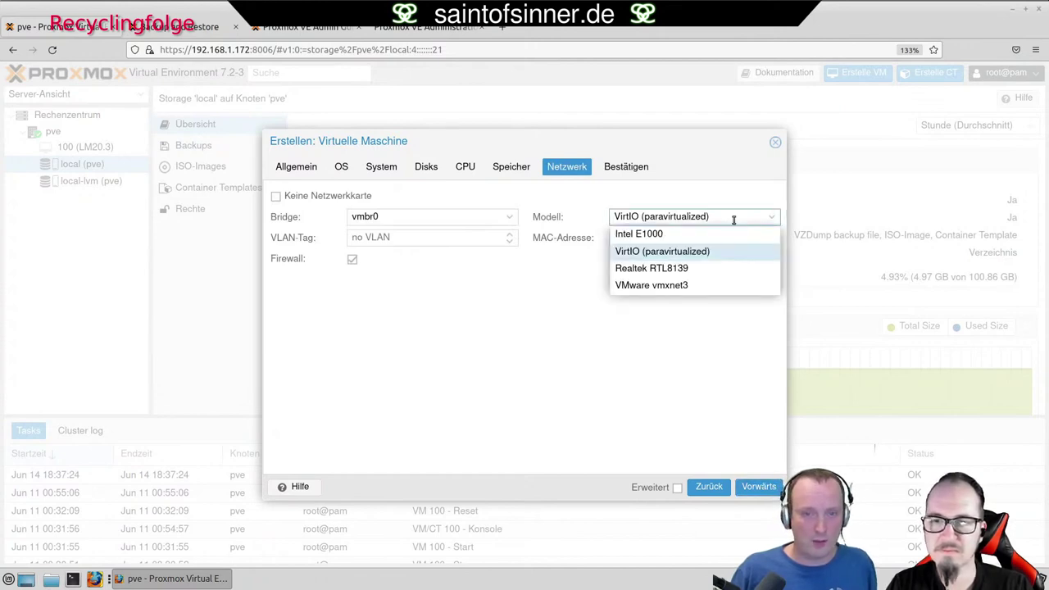
left_click(685, 416)
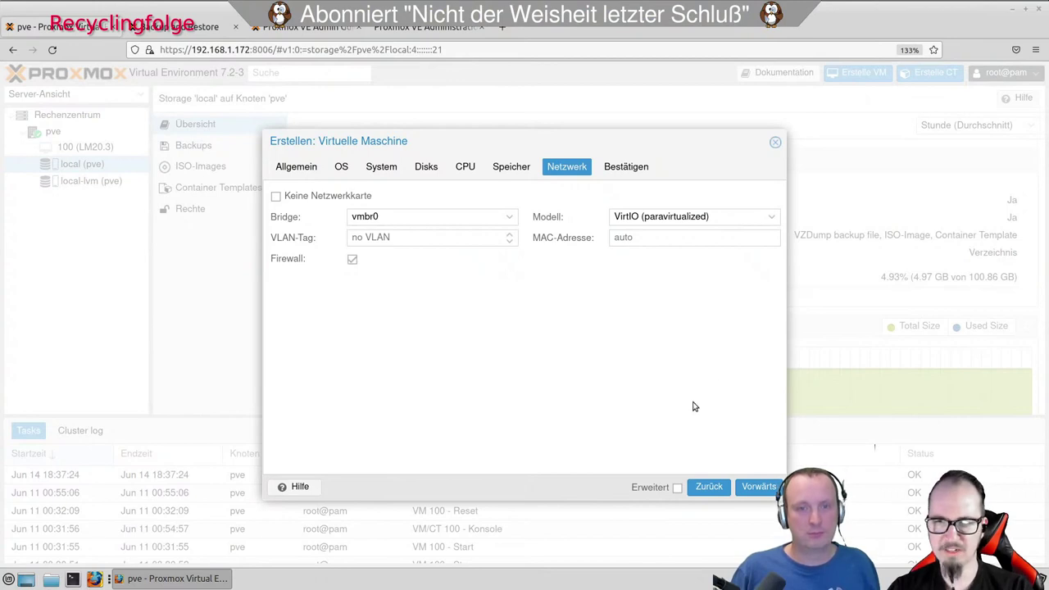
left_click(771, 216)
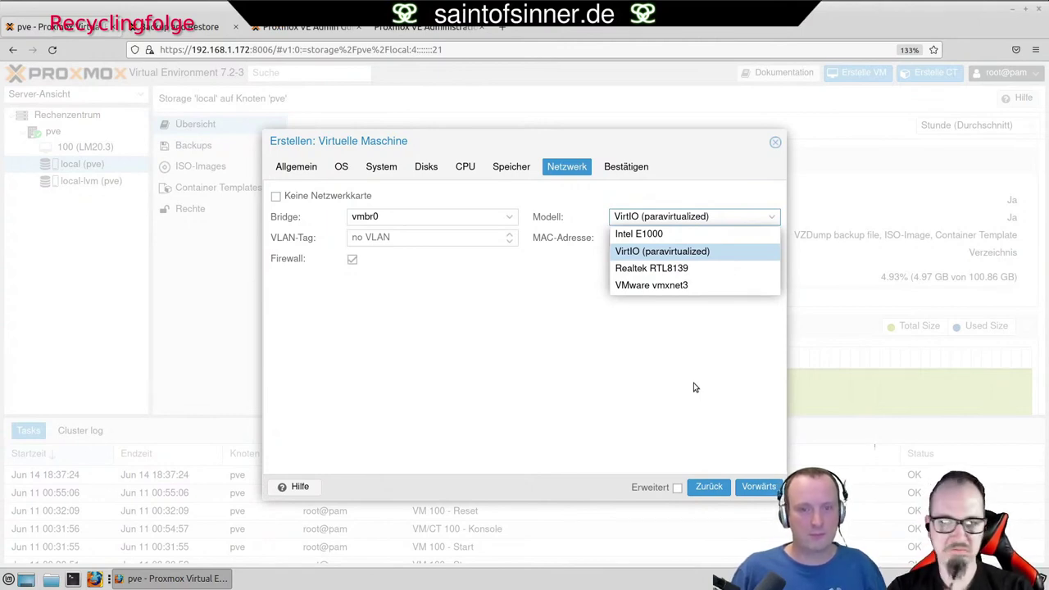
Keep the VirtIO (paravirtualized) network card on vmbr0 and go to the confirmation summary.
left_click(734, 254)
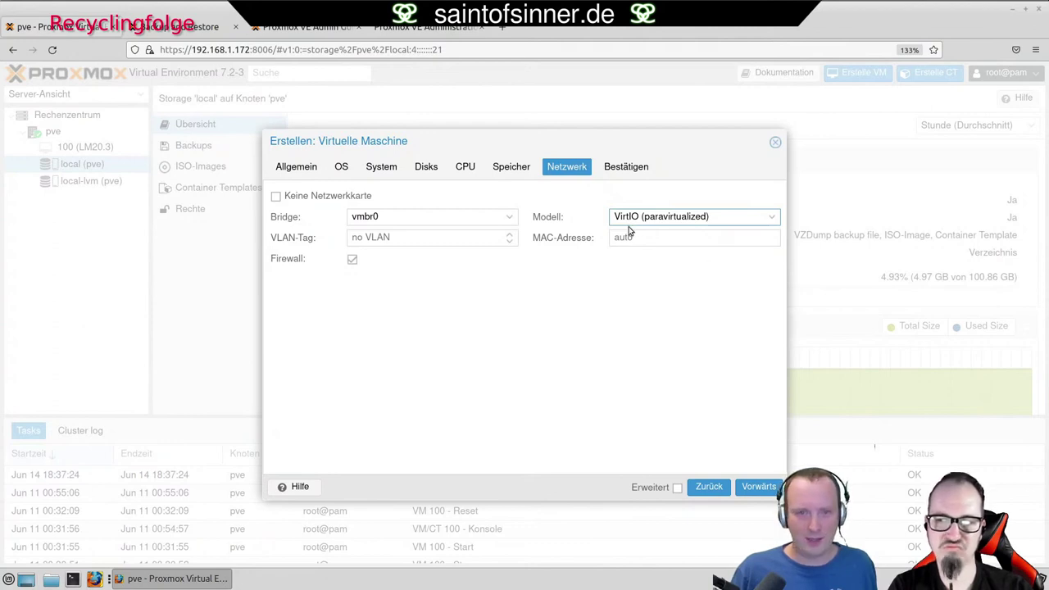
left_click(635, 218)
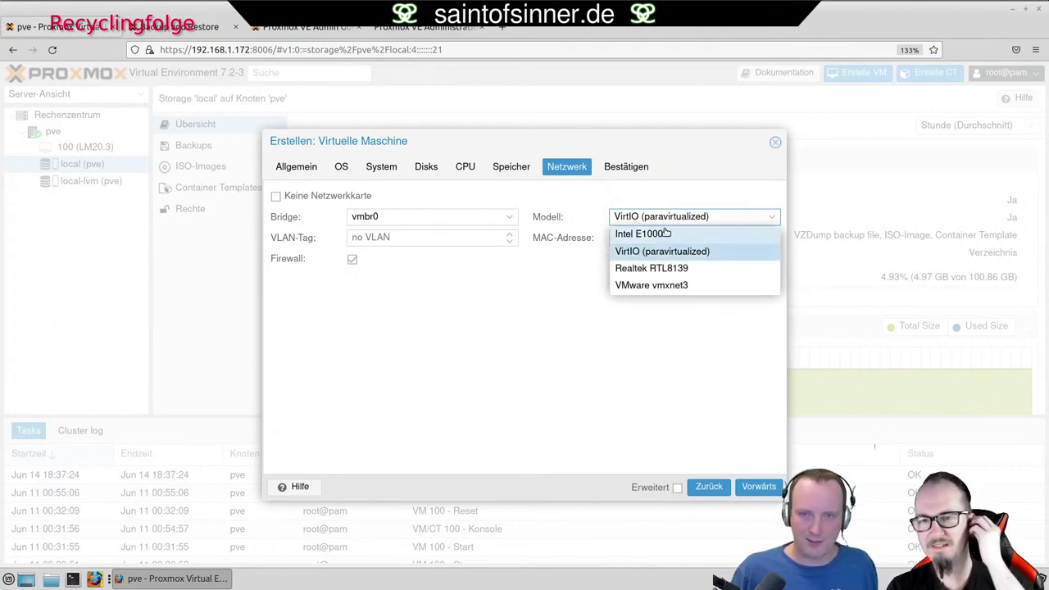
left_click(653, 350)
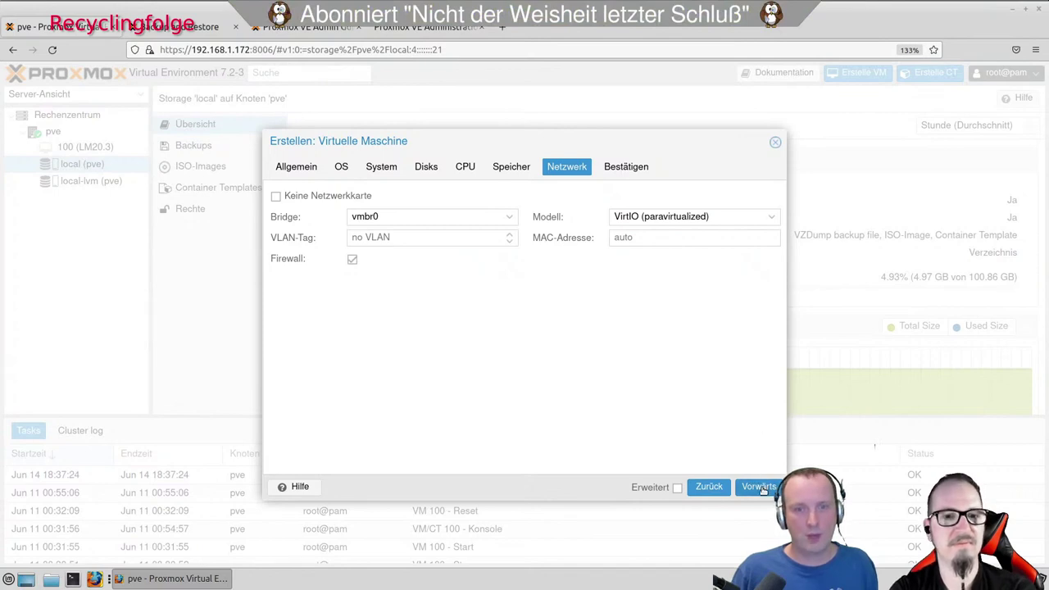
left_click(757, 486)
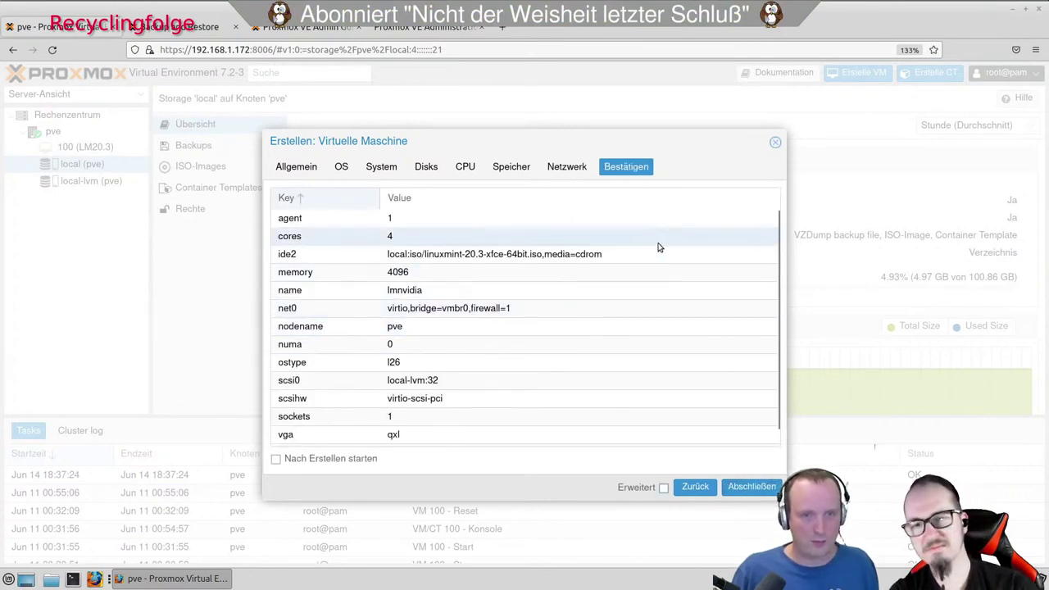
Finish creating VM 101 lmnvidia, select it in the tree, and list its console types.
scroll(657, 247, "down", 1)
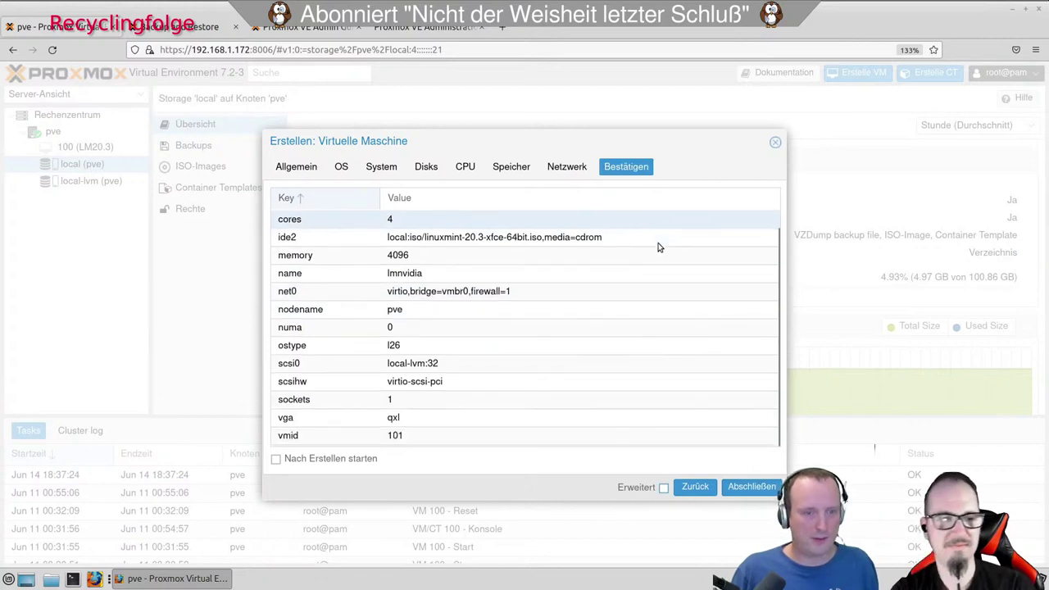
left_click(751, 487)
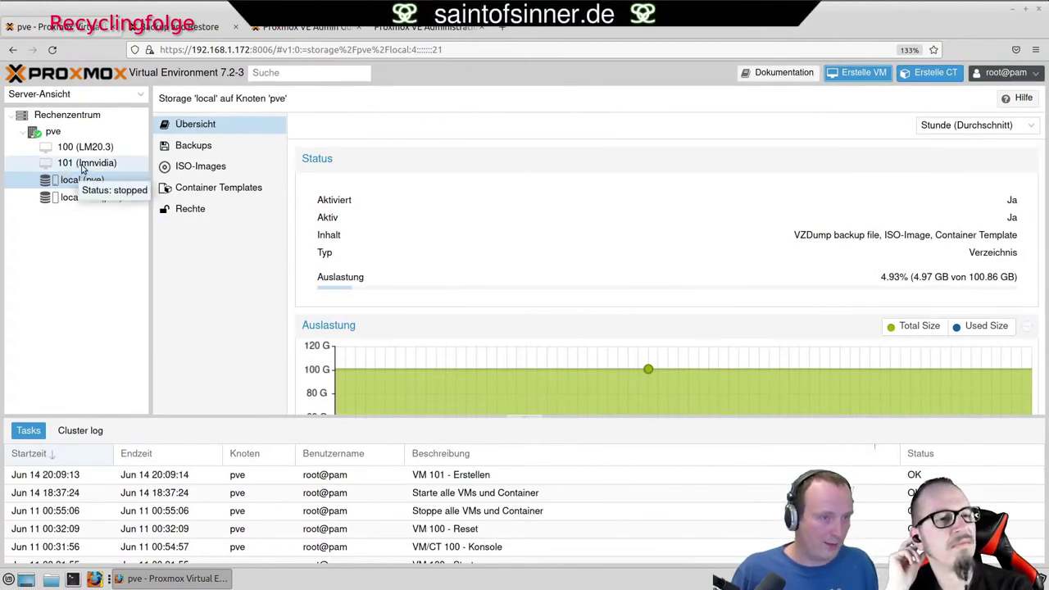
left_click(90, 166)
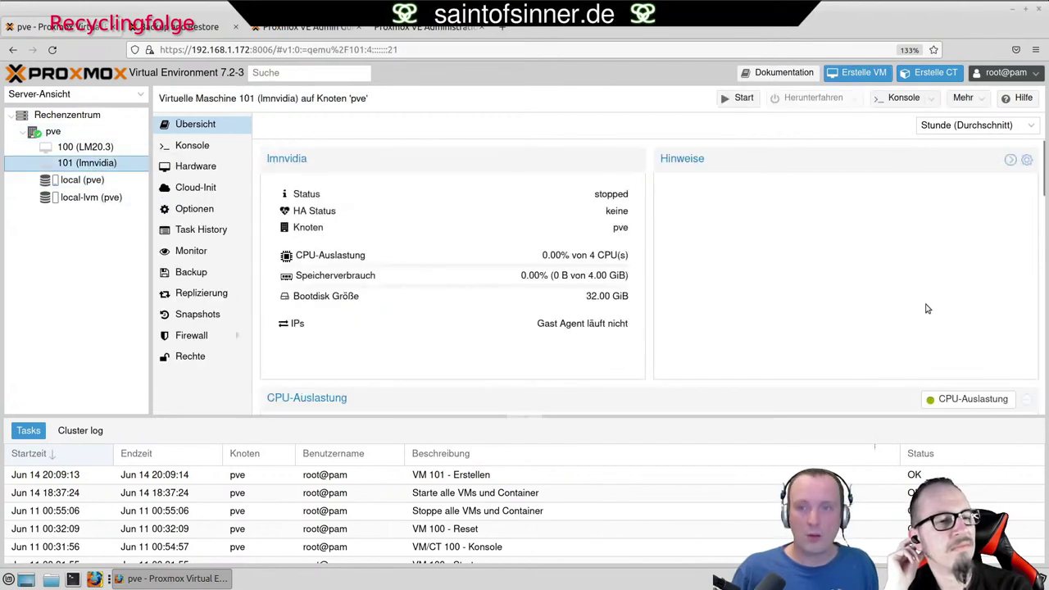
left_click(931, 105)
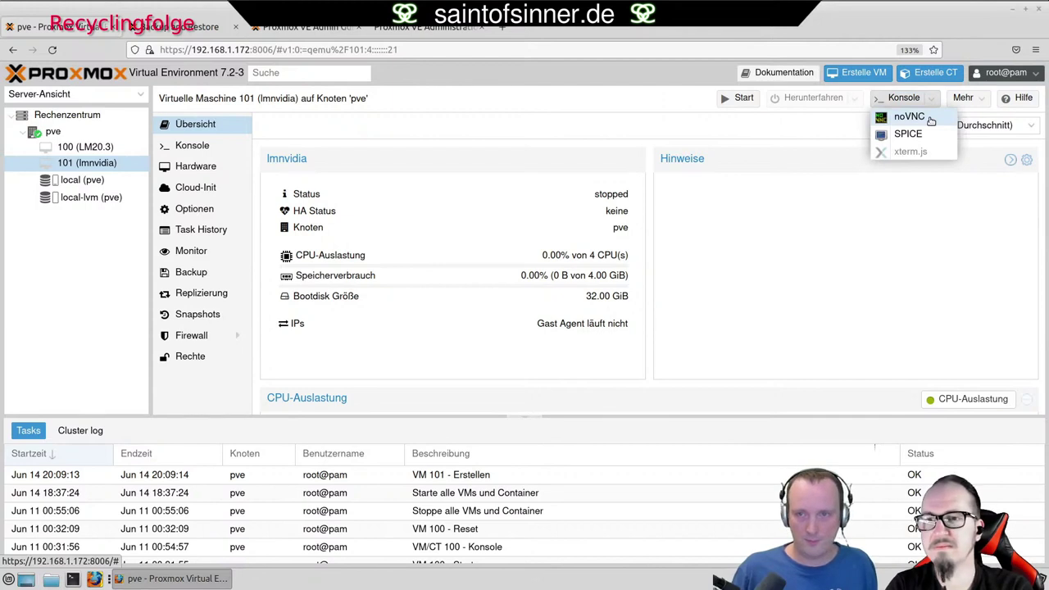
Open VM 101's noVNC console, start the VM, and boot the Start Linux Mint entry.
left_click(930, 120)
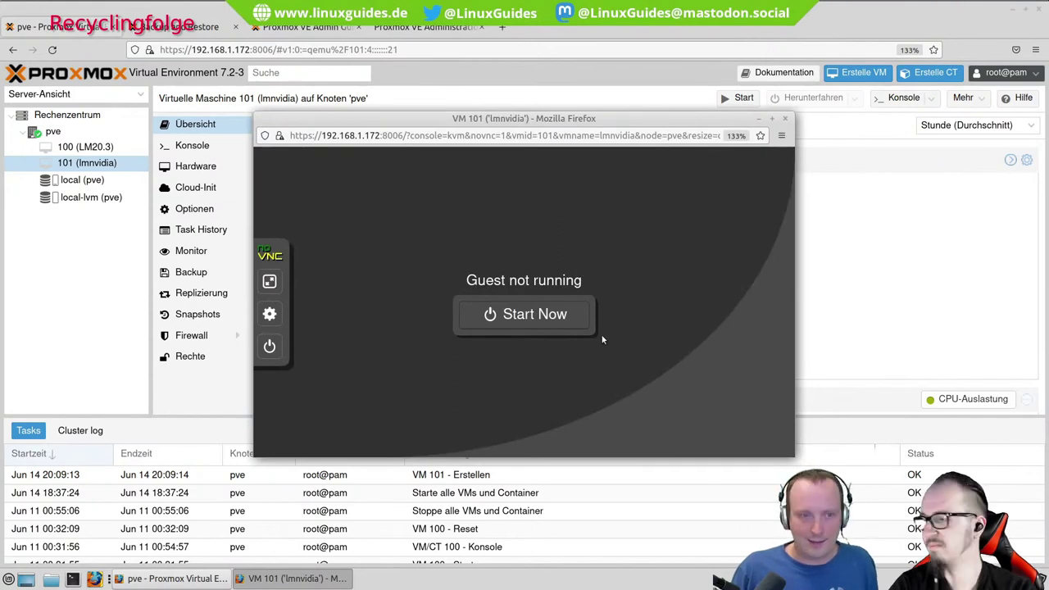
left_click(561, 319)
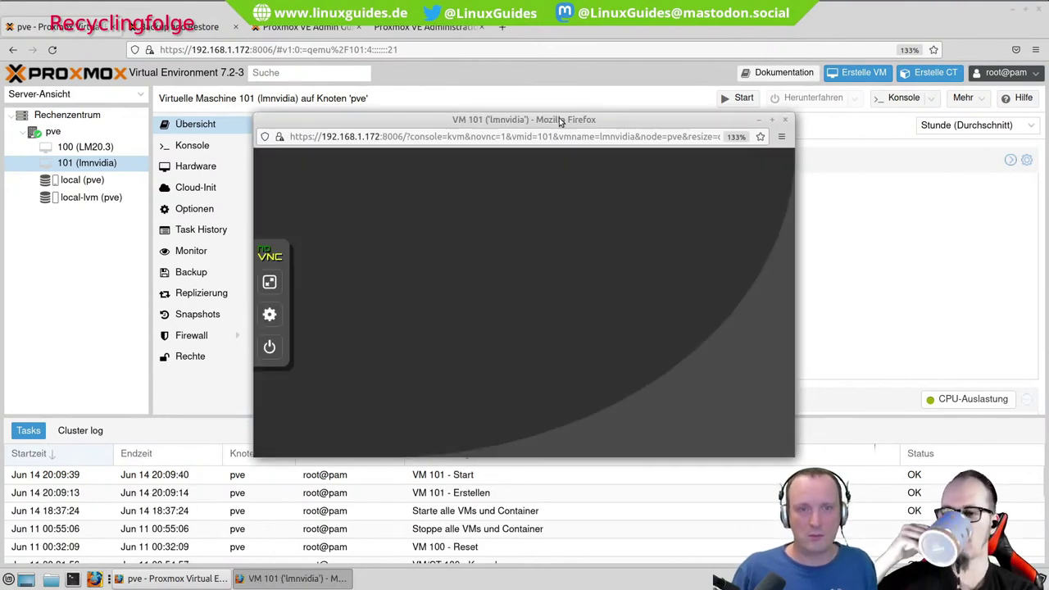
left_click_drag(557, 121, 551, 79)
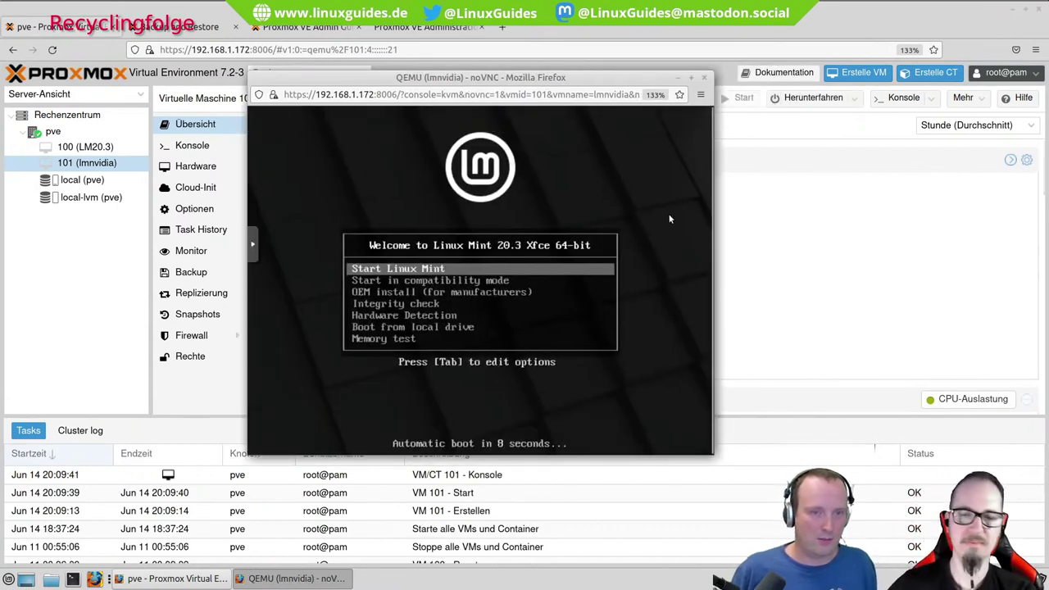
key("Down")
key("Up")
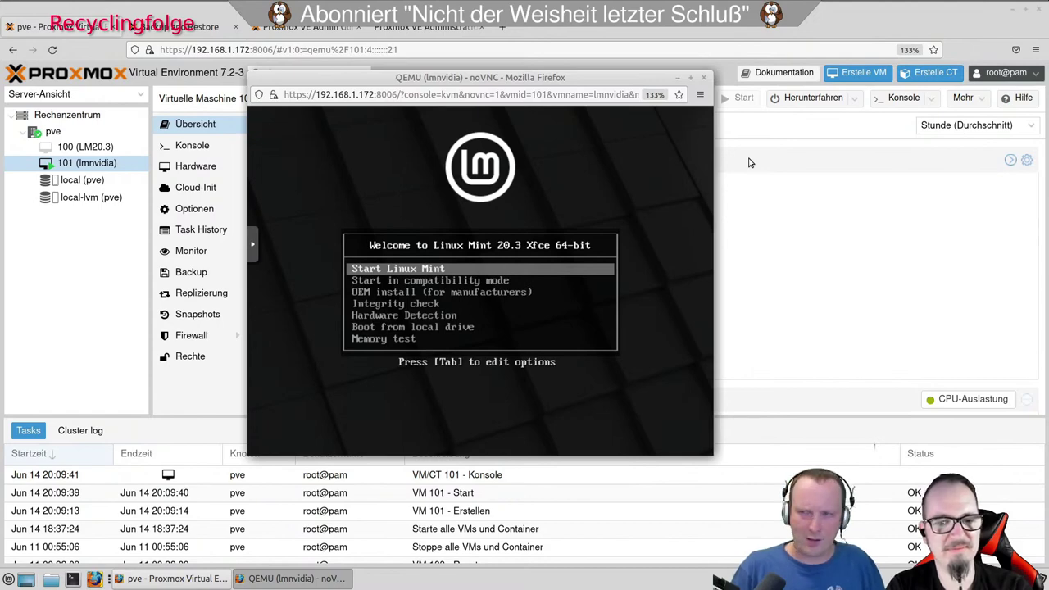
key("Return")
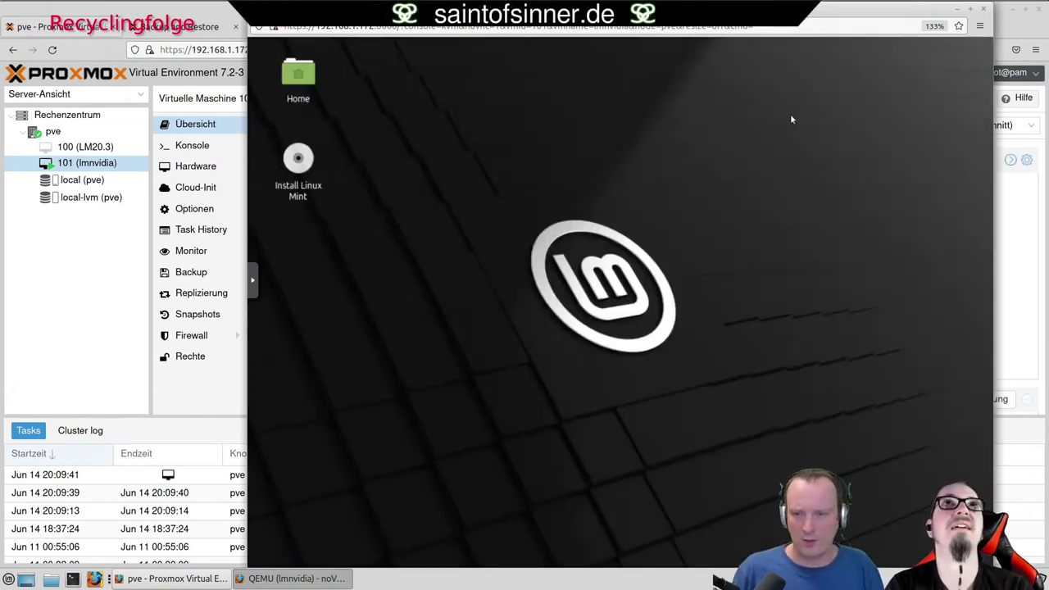
Move and resize the noVNC console window, then restore its earlier size.
left_click_drag(803, 13, 752, 12)
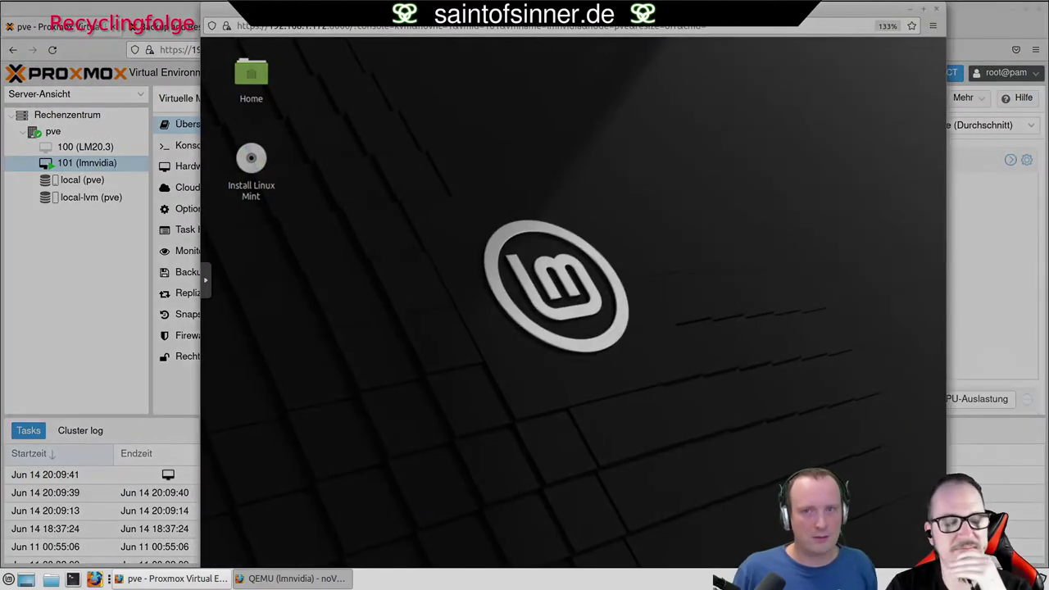
left_click_drag(753, 12, 555, 12)
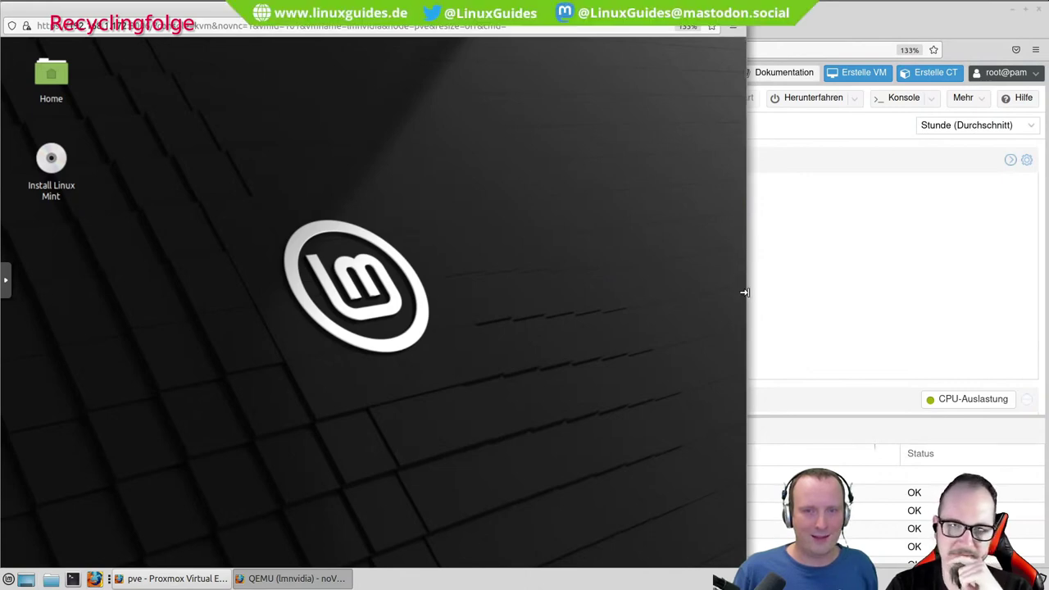
left_click_drag(745, 295, 740, 382)
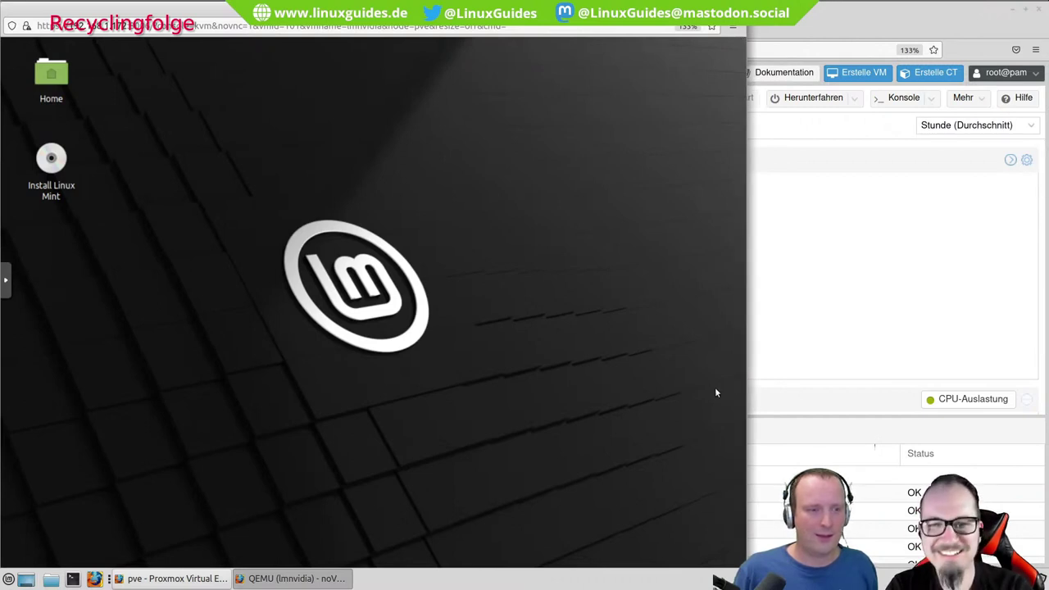
left_click_drag(373, 8, 533, 1)
key("super+Down")
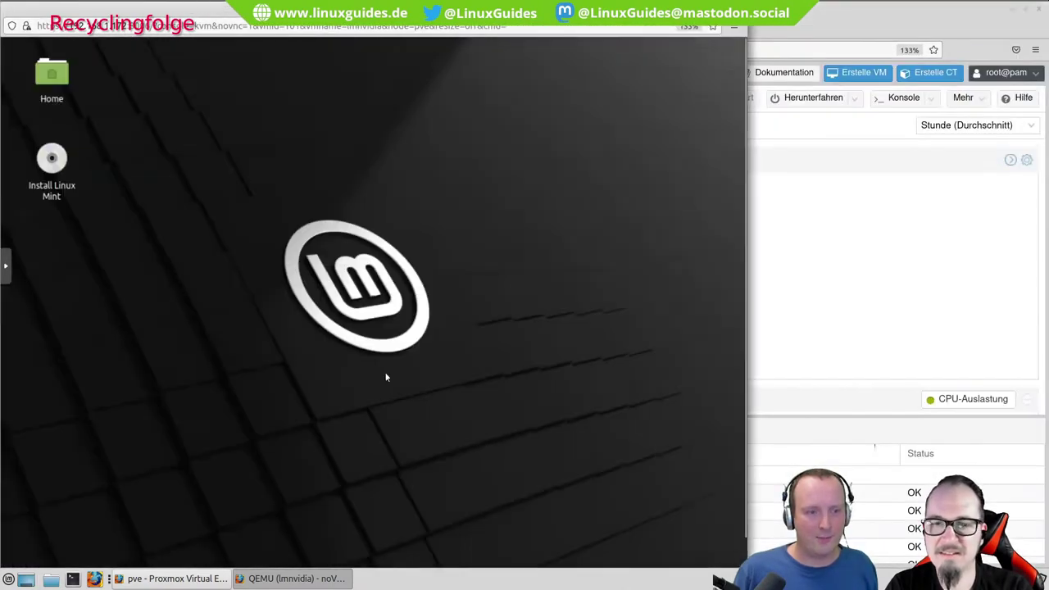
Open and close Mint's Desktop Settings unchanged, and reveal the noVNC control panel.
right_click(320, 290)
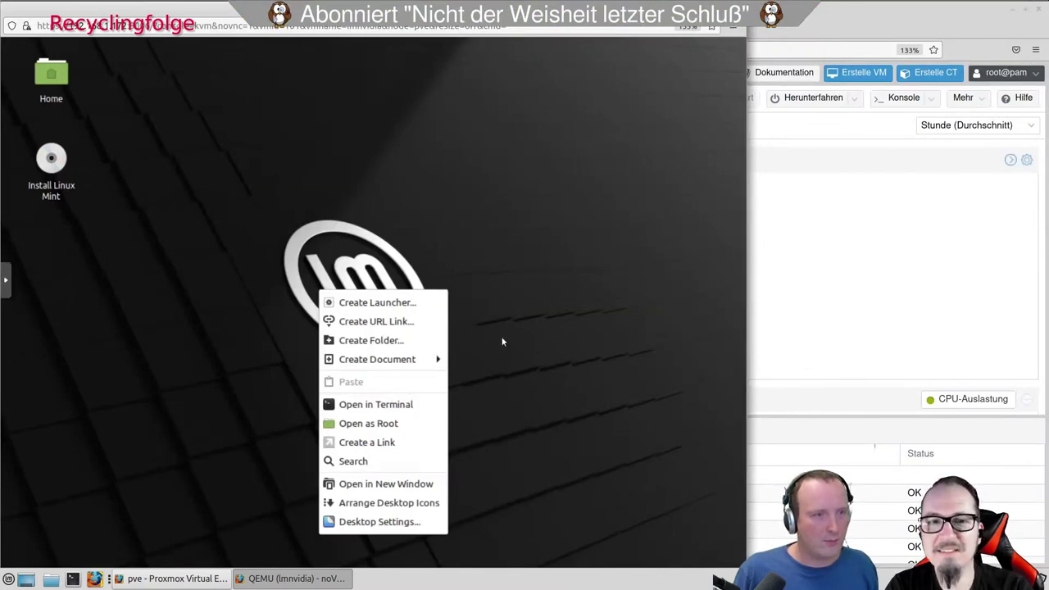
left_click(416, 524)
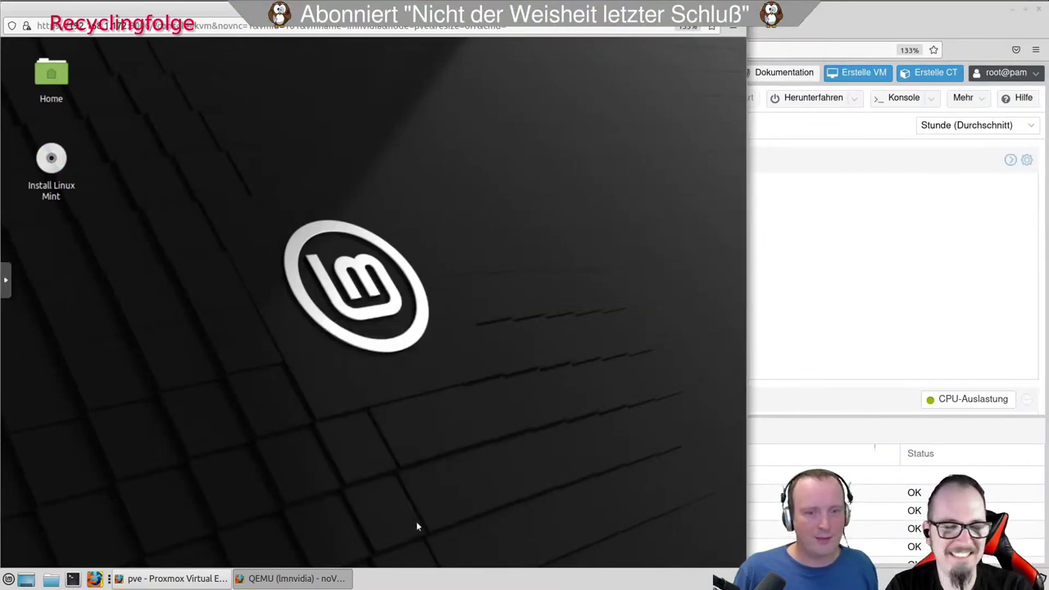
right_click(254, 317)
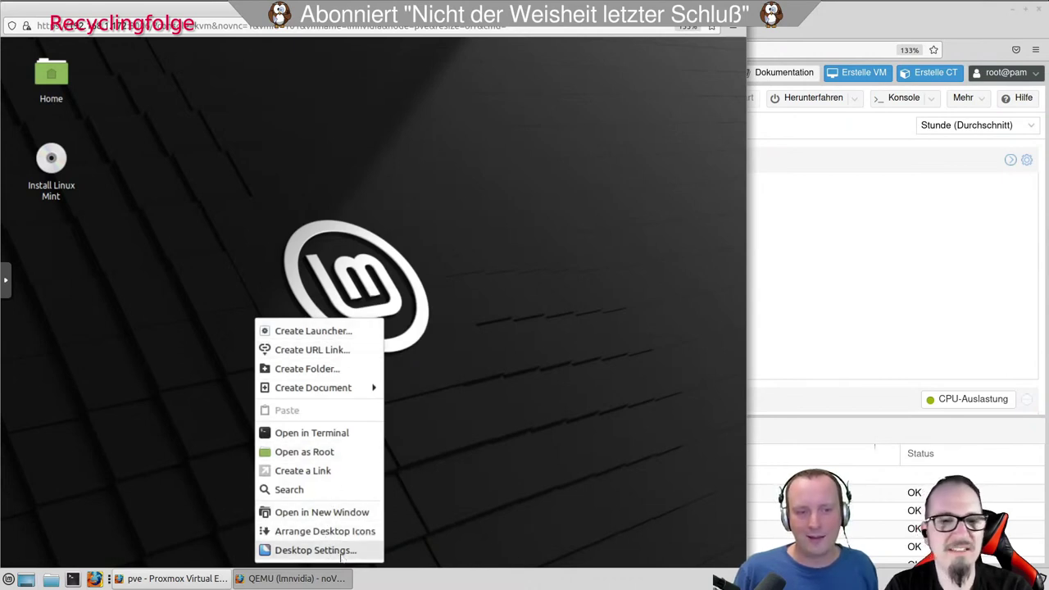
left_click(311, 550)
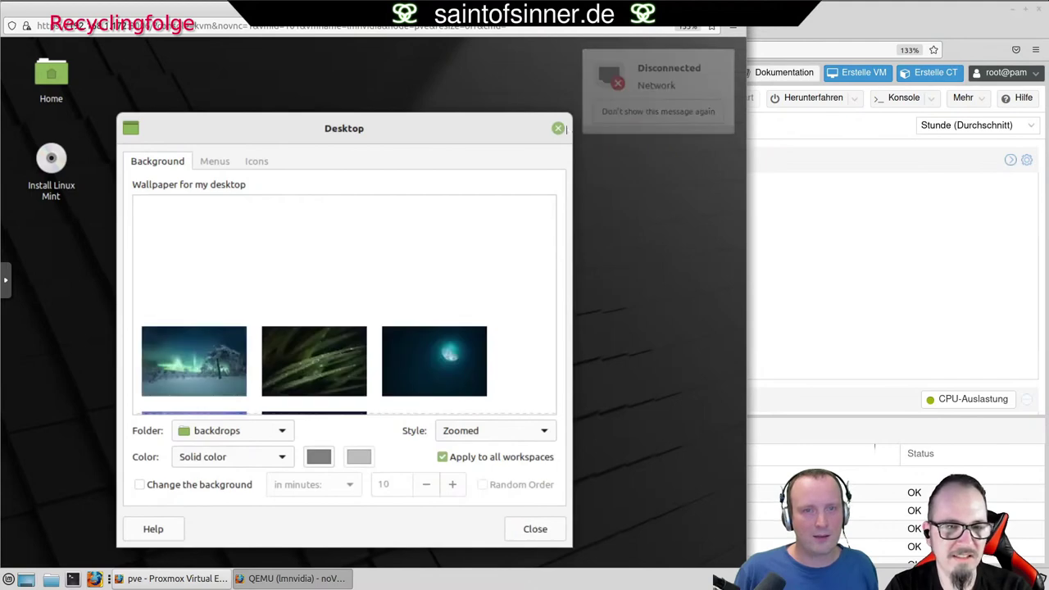
left_click(558, 128)
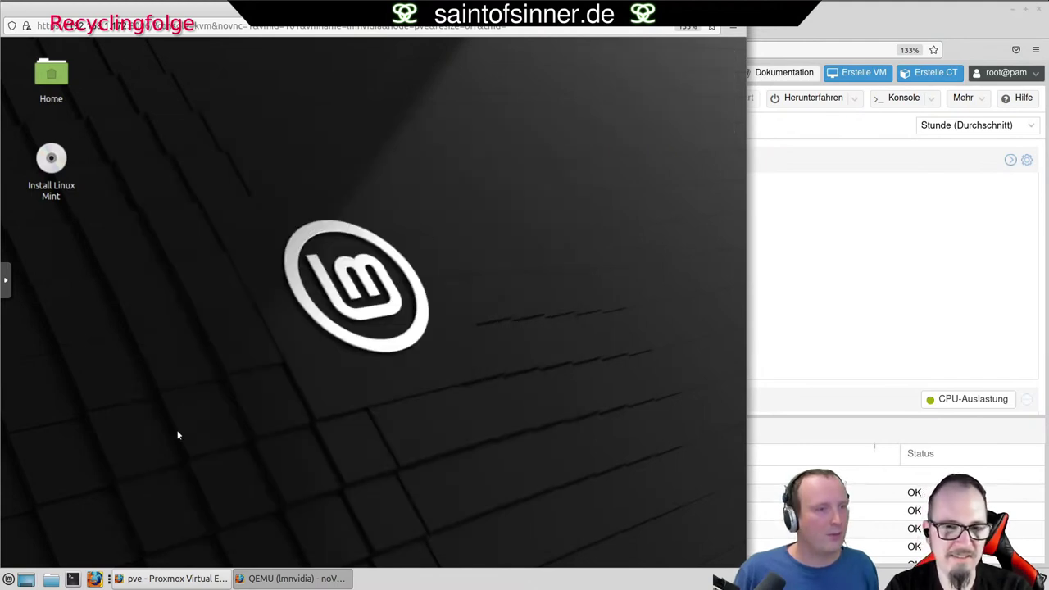
left_click(5, 279)
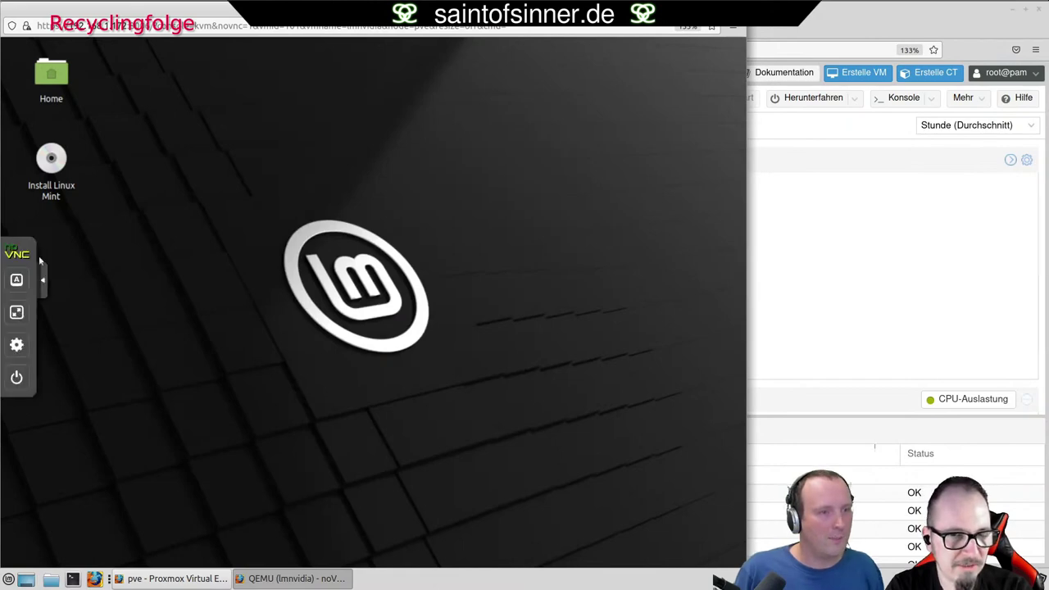
Put the noVNC console in fullscreen and open the Mint network applet's menu.
left_click(18, 312)
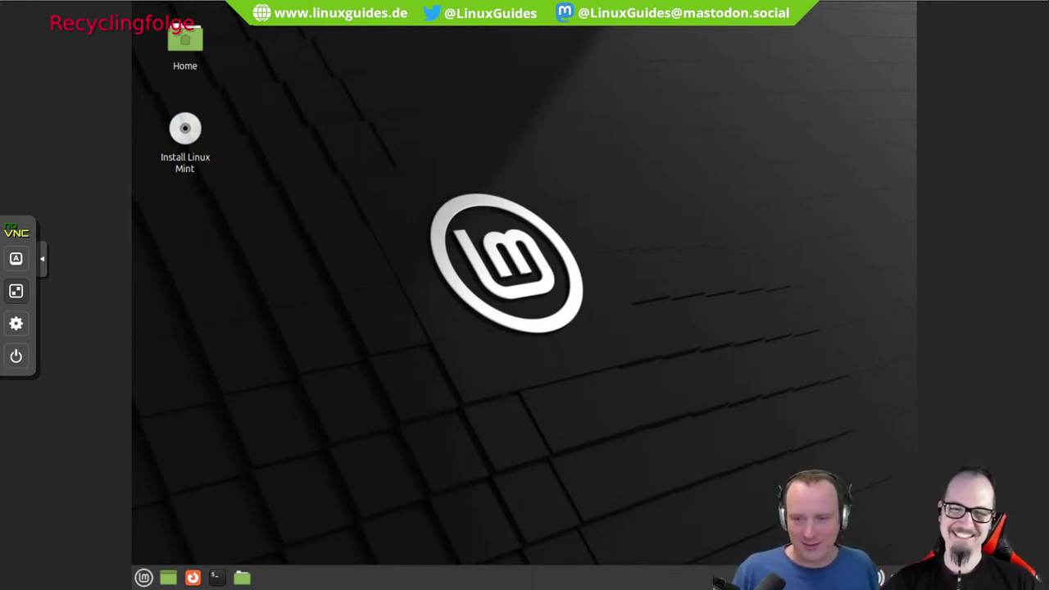
right_click(880, 577)
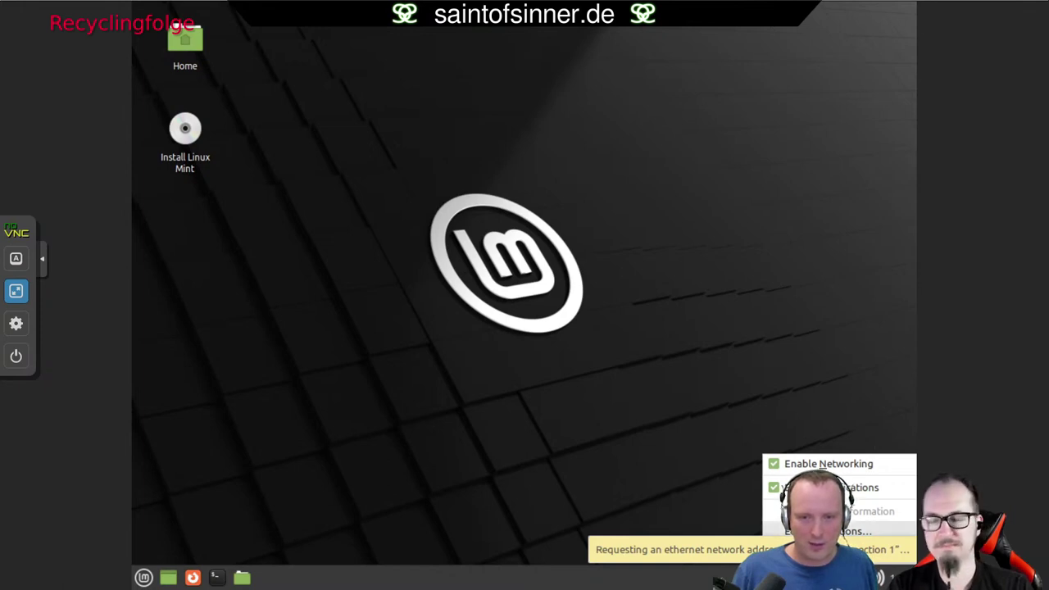
Edit Wired connection 1 and set its IPv4 method to Manual.
left_click(823, 531)
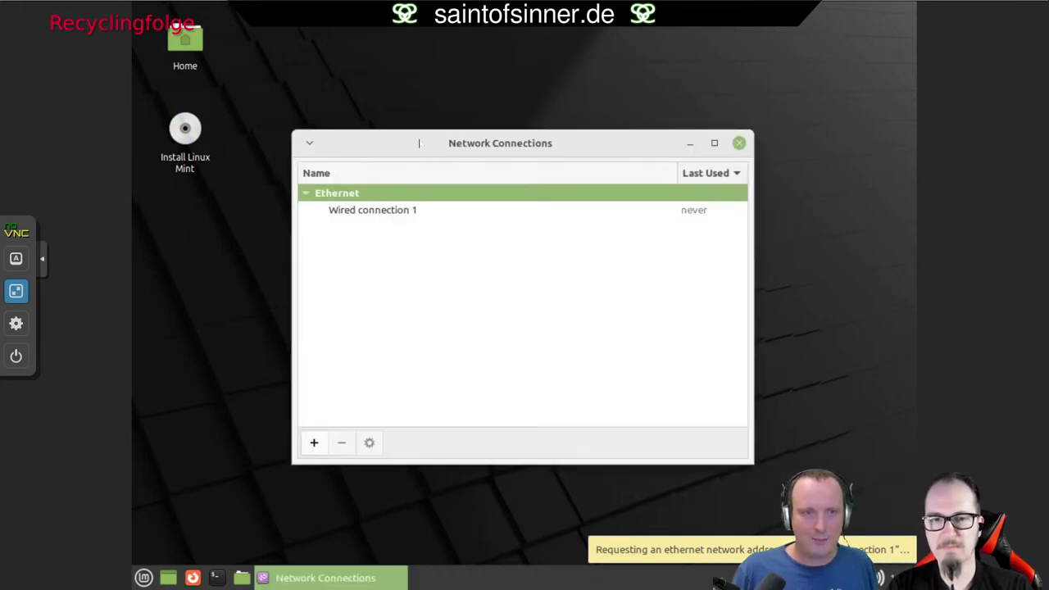
left_click_drag(418, 141, 462, 182)
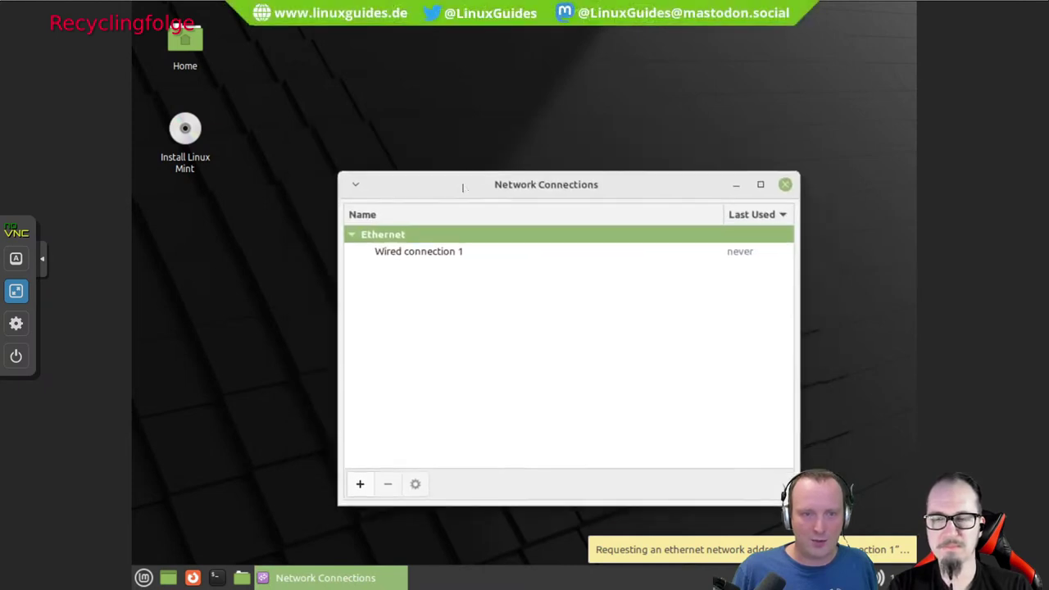
left_click(446, 250)
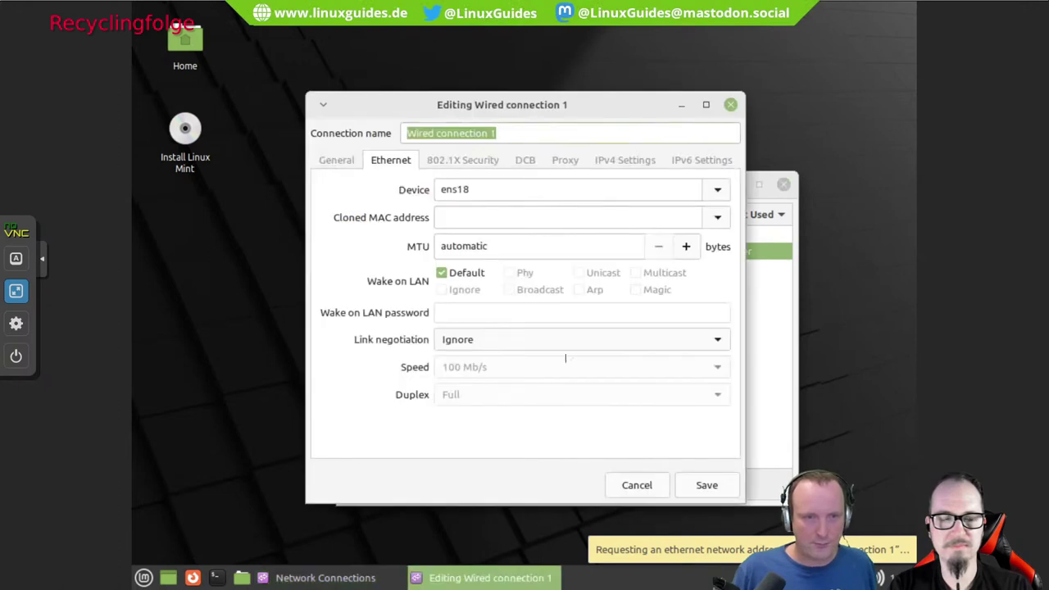
left_click_drag(550, 125, 644, 152)
left_click(703, 185)
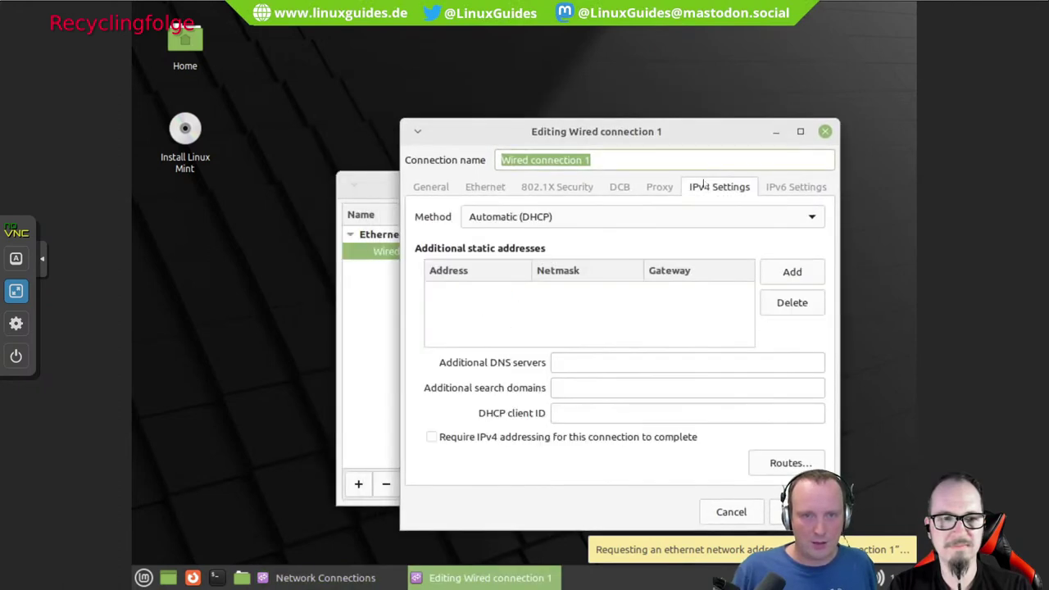
left_click(628, 218)
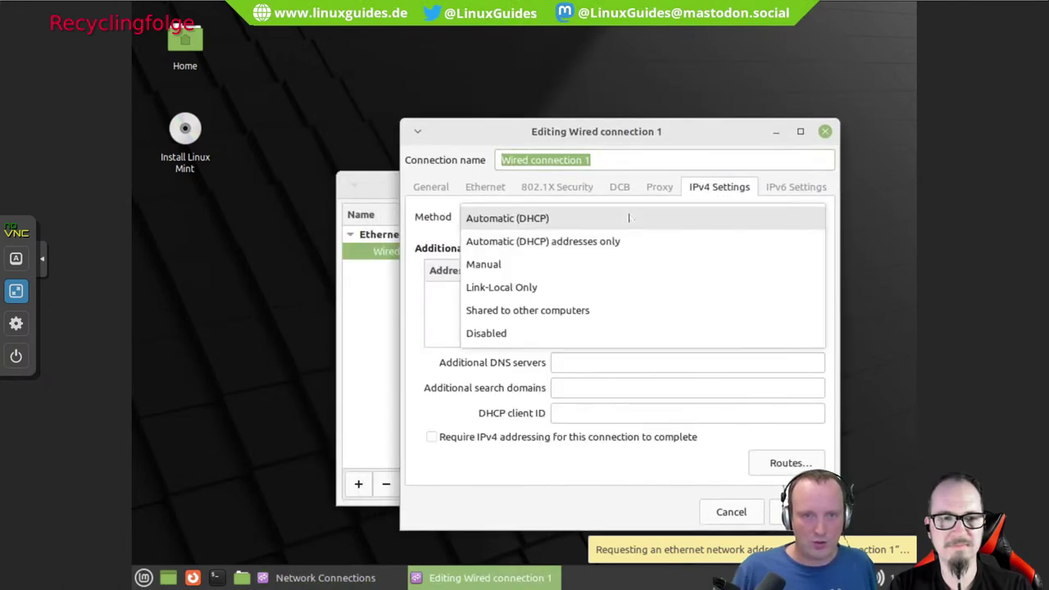
left_click(535, 264)
Add address 192.168.1.123, netmask 24, gateway 192.168.1.5, and save the connection.
left_click(805, 279)
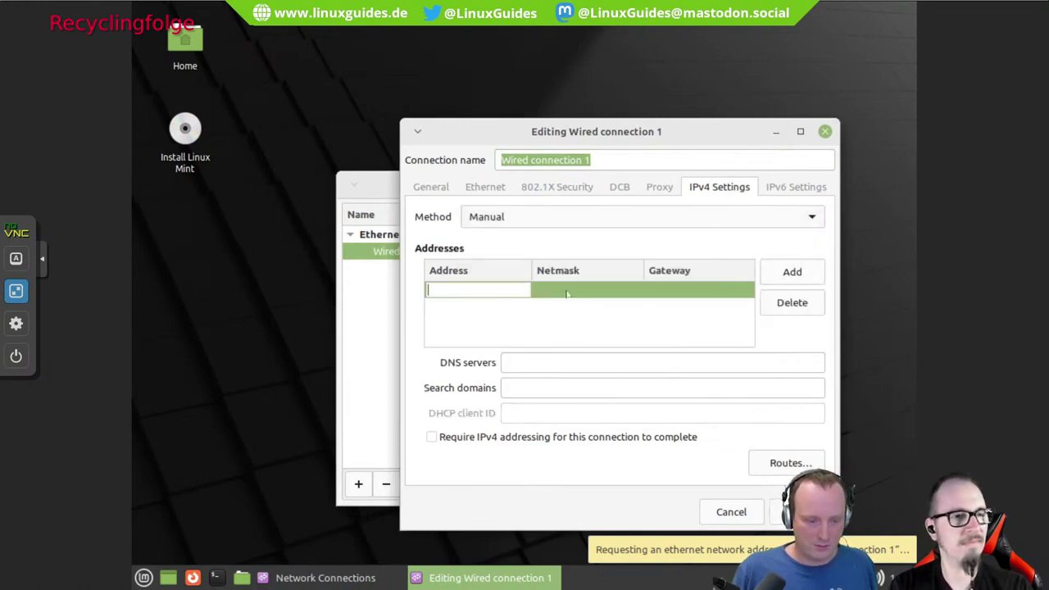
type("192.168.")
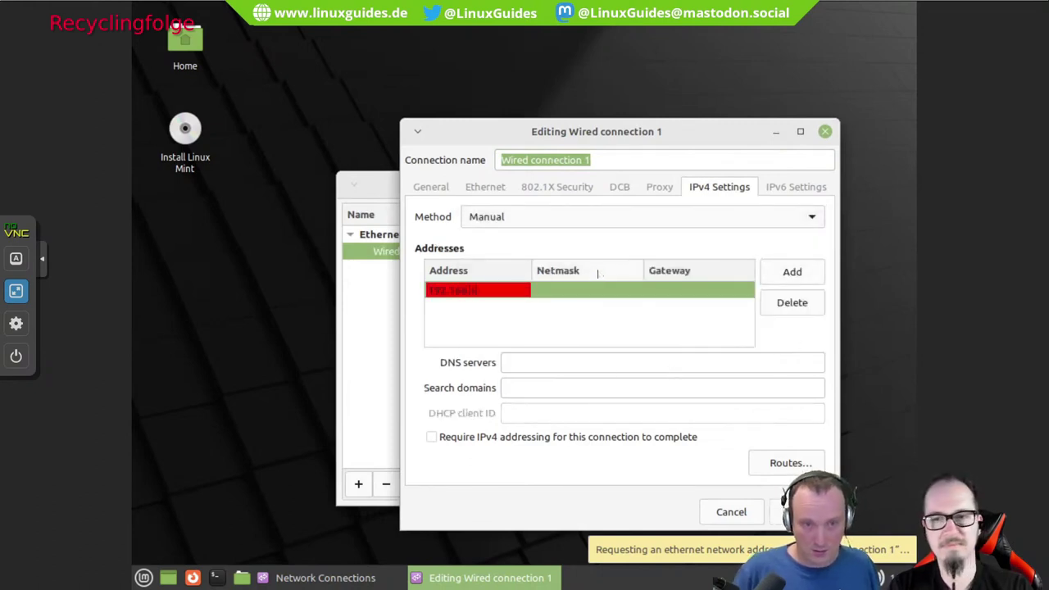
type("1")
key("Escape")
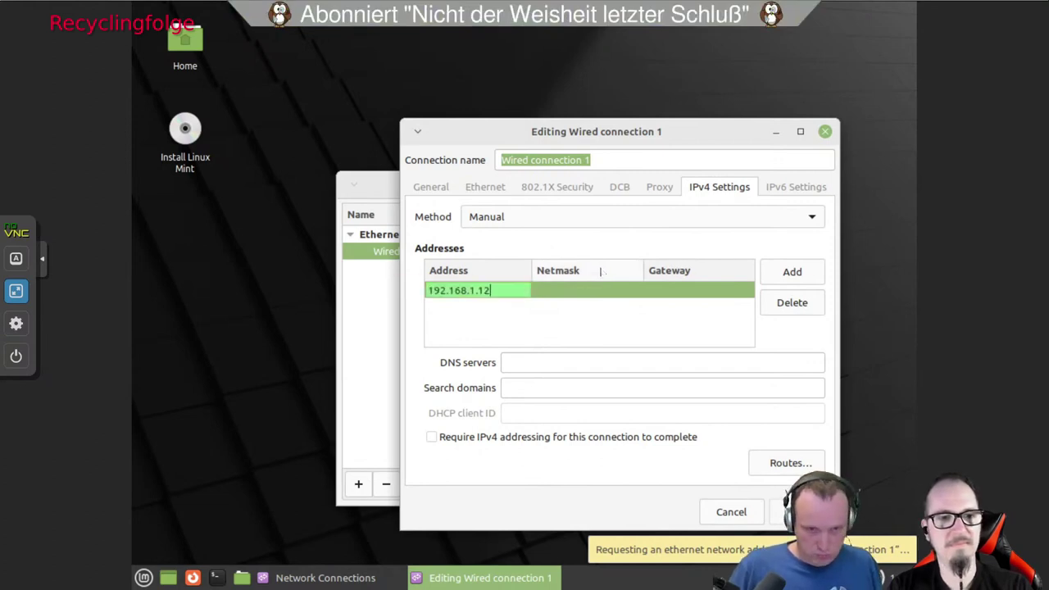
type(".123")
key("Tab")
type("1")
key("BackSpace")
type("24")
key("Tab")
type("192.1")
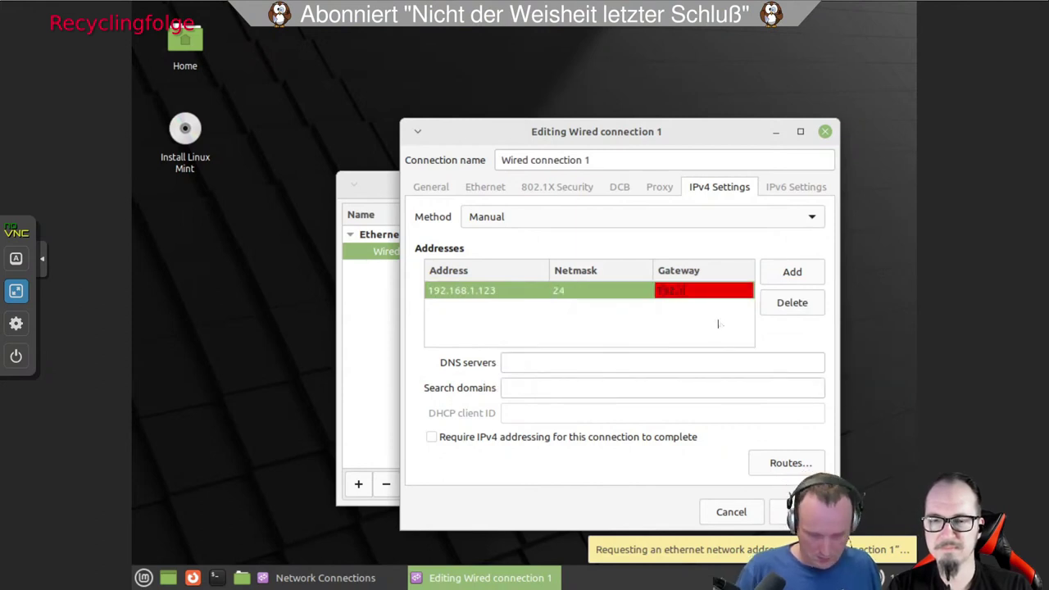
type("68.1.5")
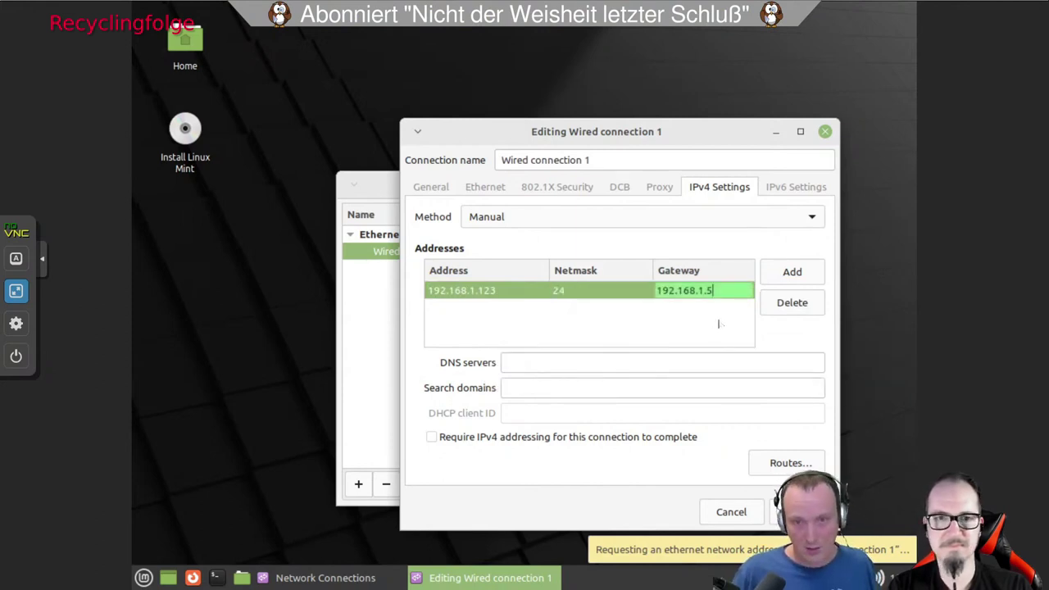
key("Return")
left_click(535, 362)
type("192.168.1.5")
key("Return")
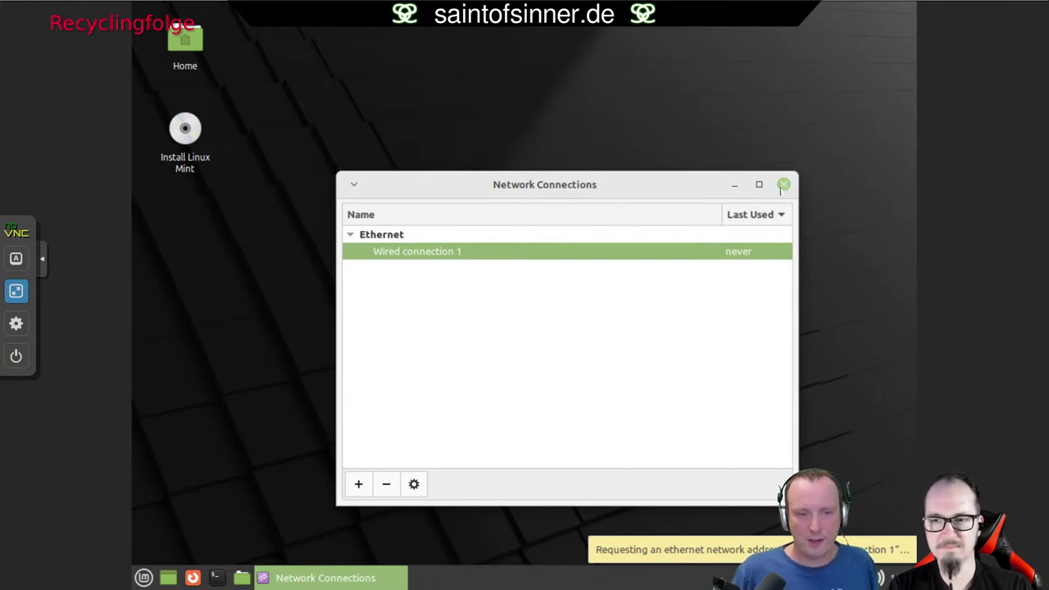
Close Network Connections, connect Wired connection 1 from the tray, and dismiss the notification.
left_click(783, 184)
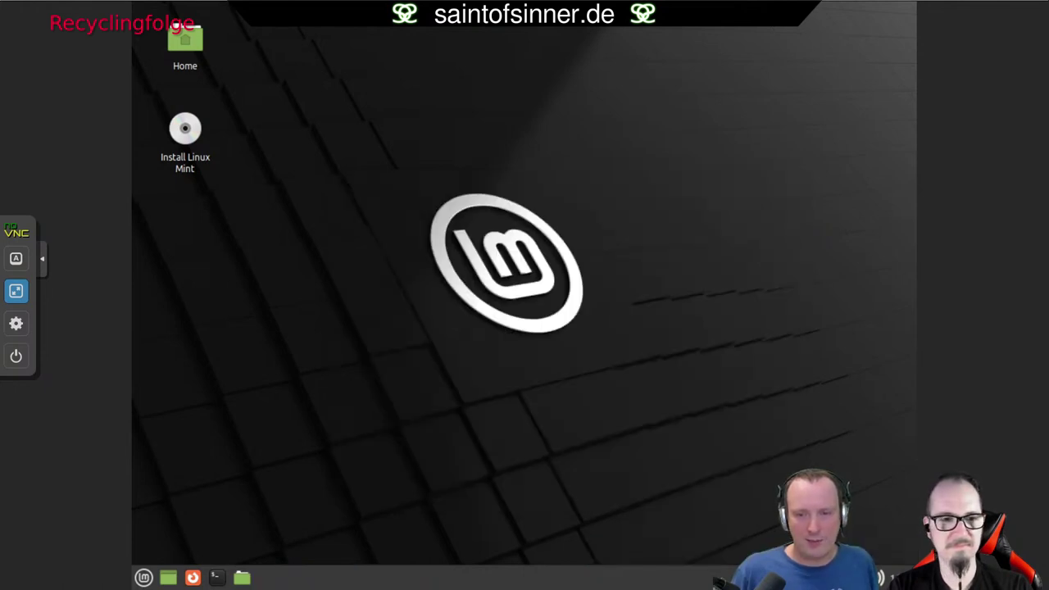
right_click(880, 577)
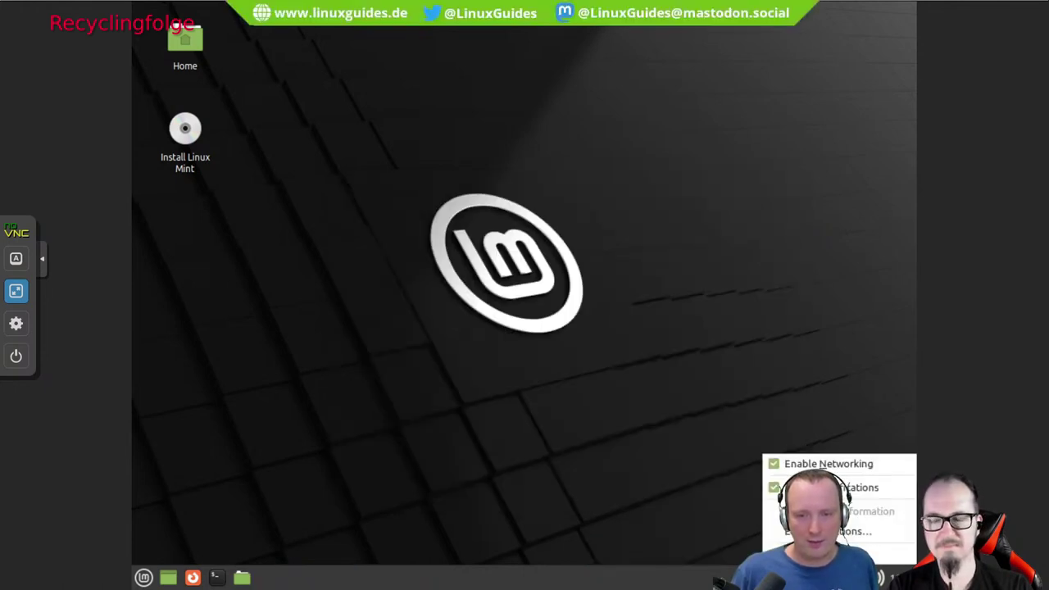
key("Escape")
left_click(880, 578)
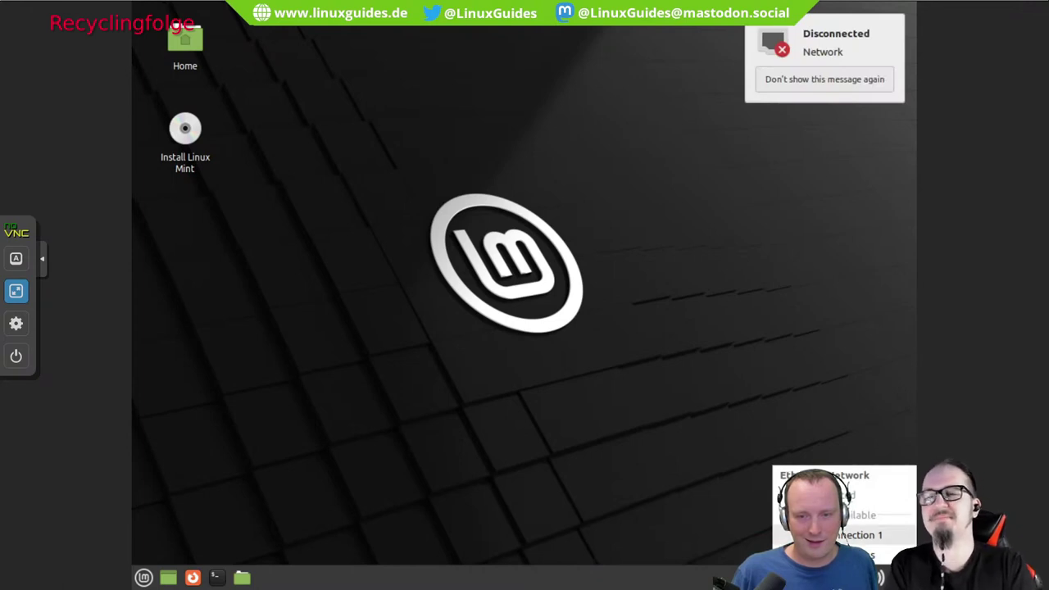
left_click(860, 534)
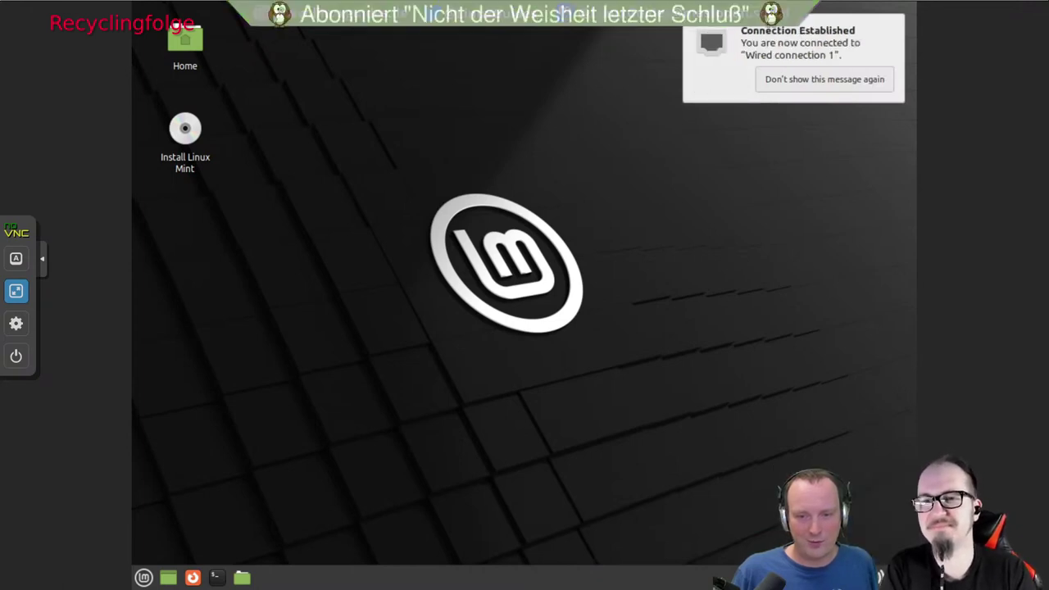
left_click(696, 47)
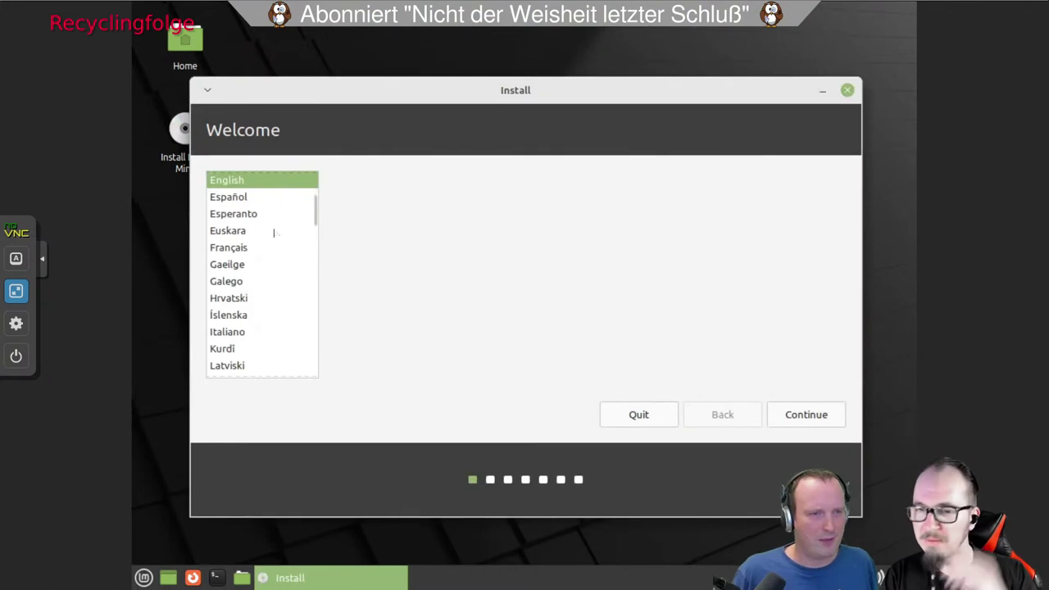
Choose Deutsch, accept the German keyboard layout, and continue past the codecs page.
scroll(280, 236, "up", 1)
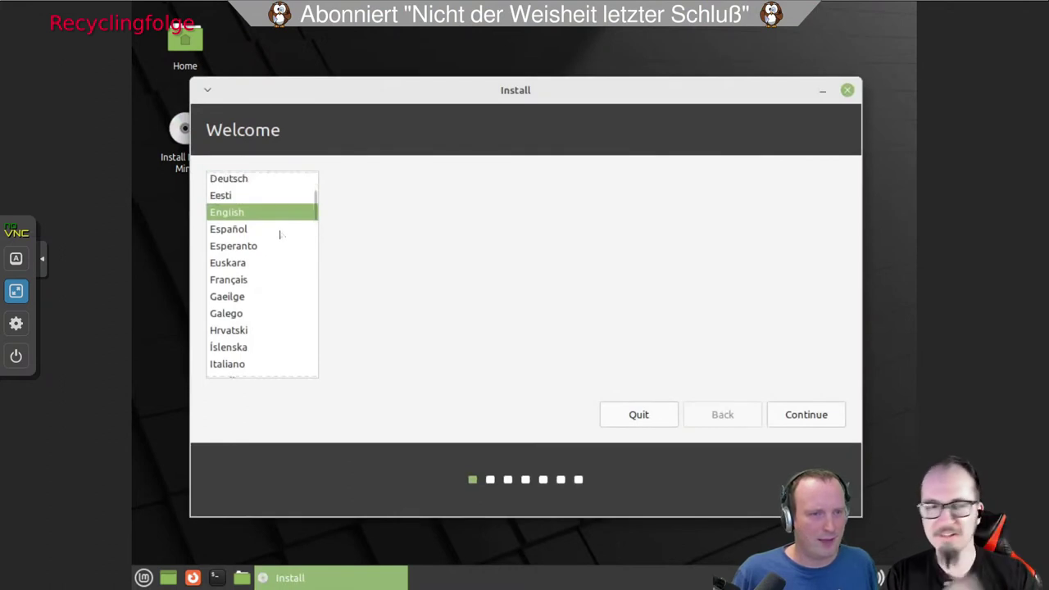
left_click(234, 179)
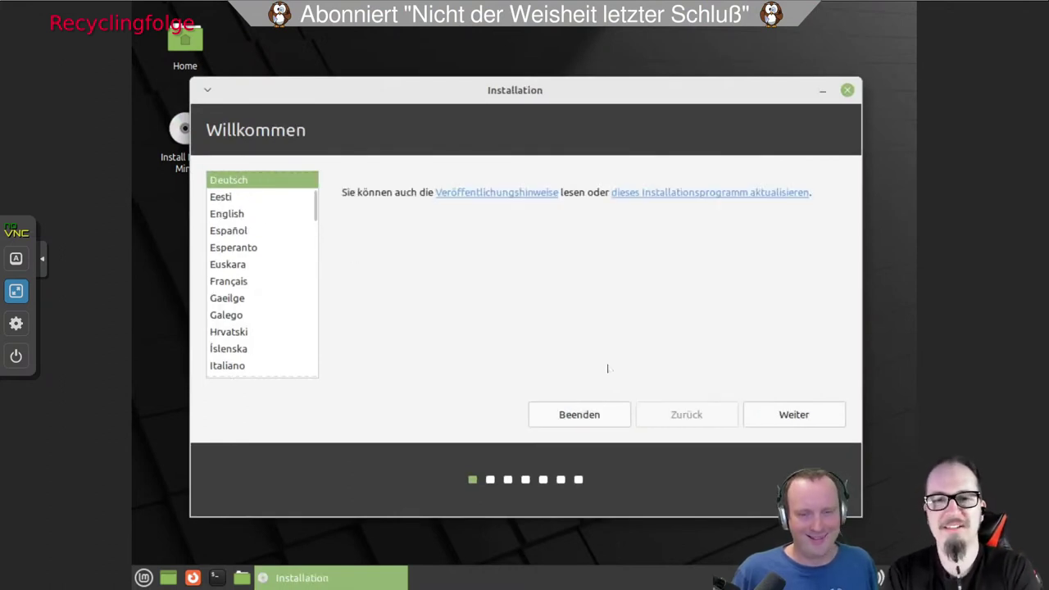
left_click(782, 416)
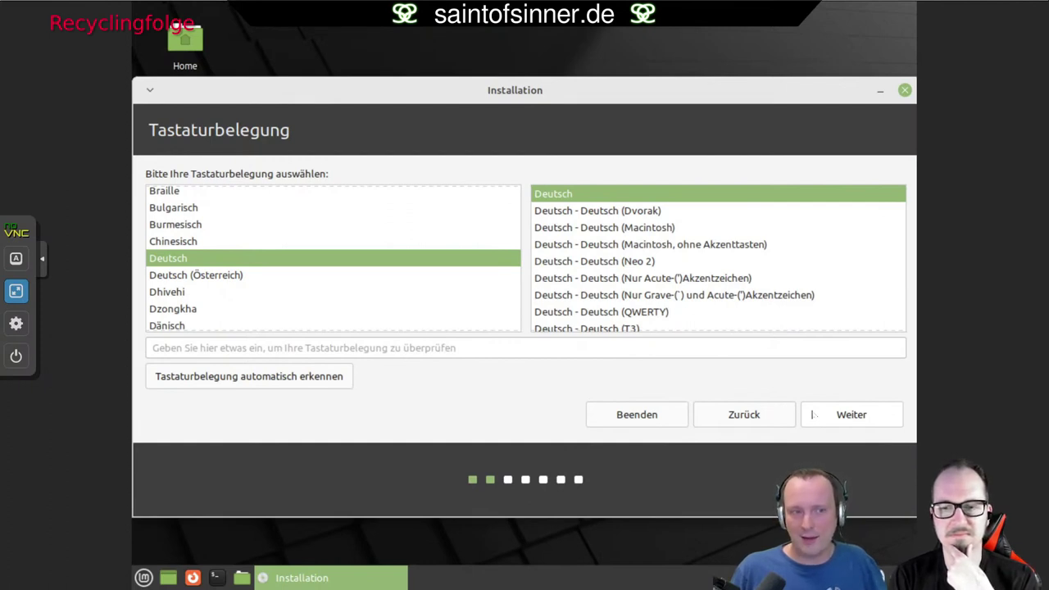
left_click(838, 416)
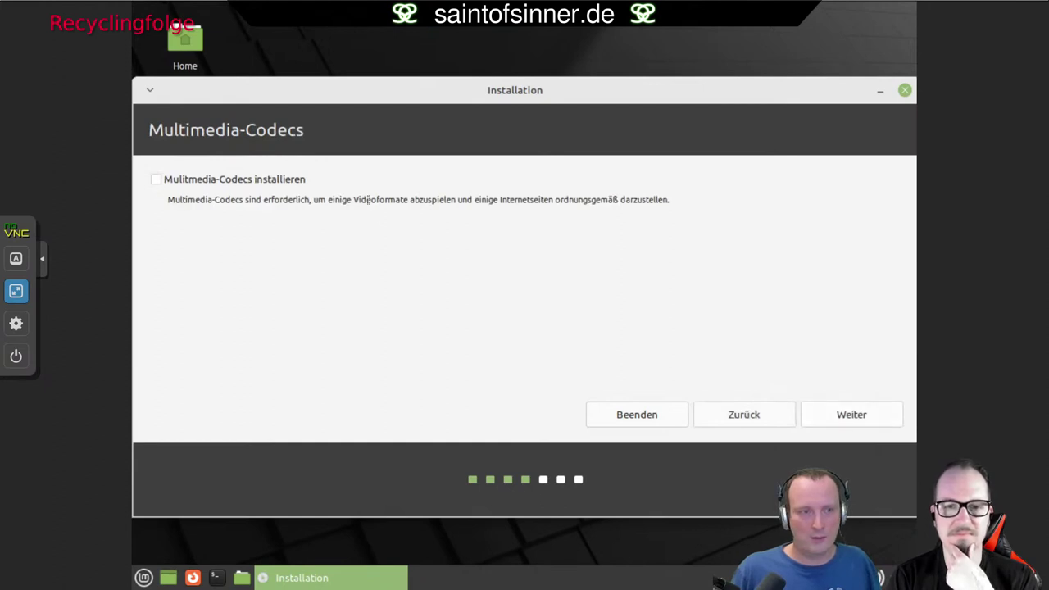
left_click(849, 414)
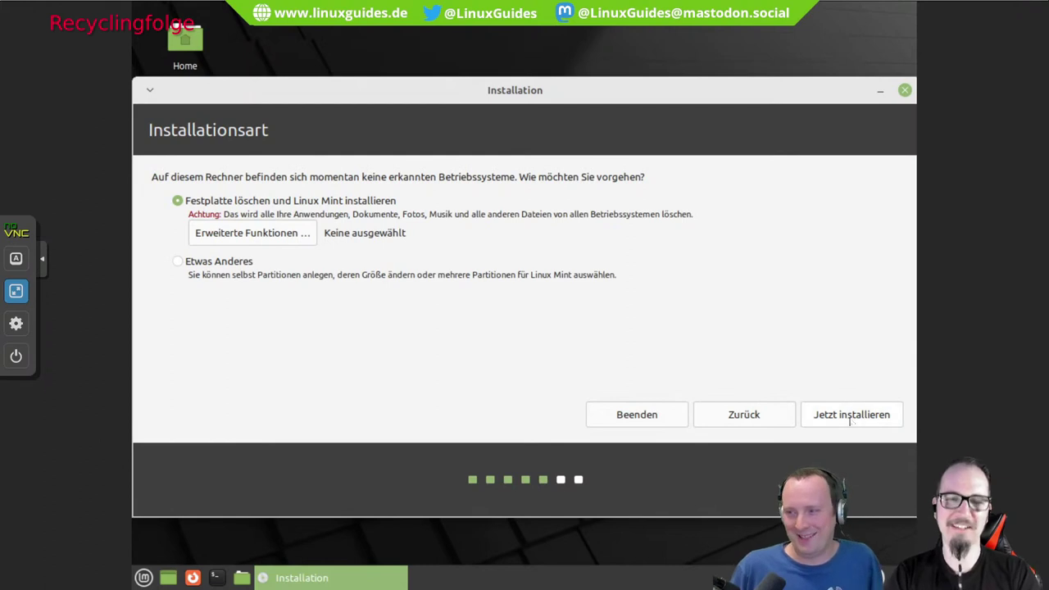
Start the erase-disk installation, confirm the partition changes, and accept Berlin as location.
left_click(849, 418)
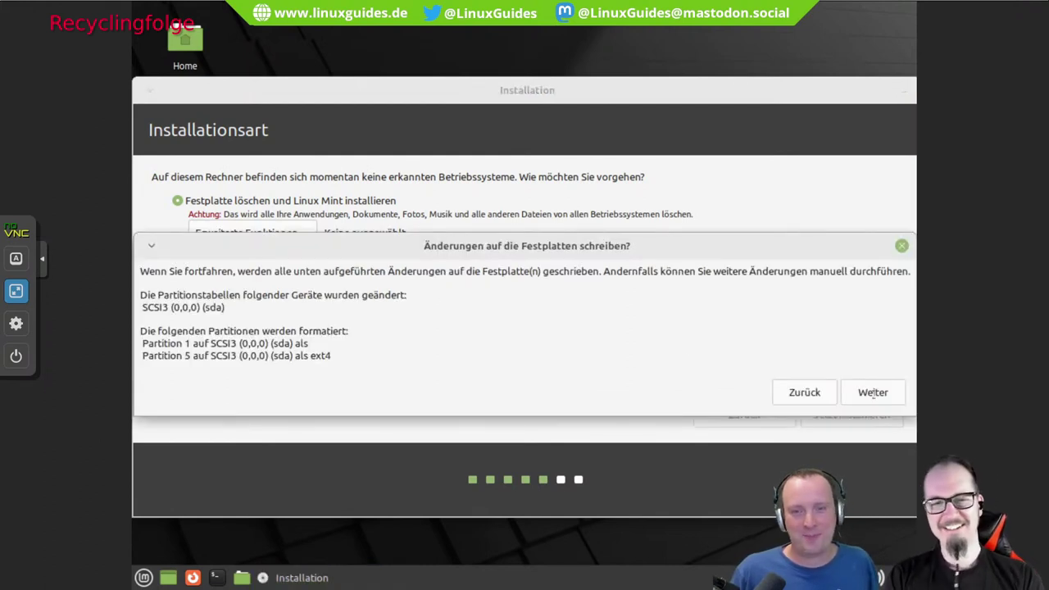
left_click(870, 393)
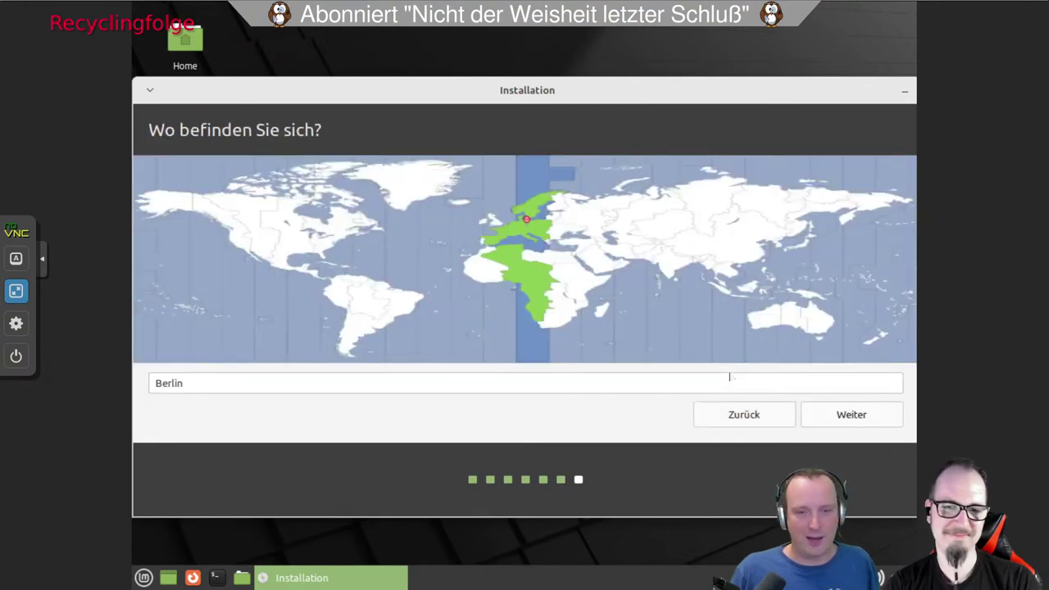
left_click(861, 415)
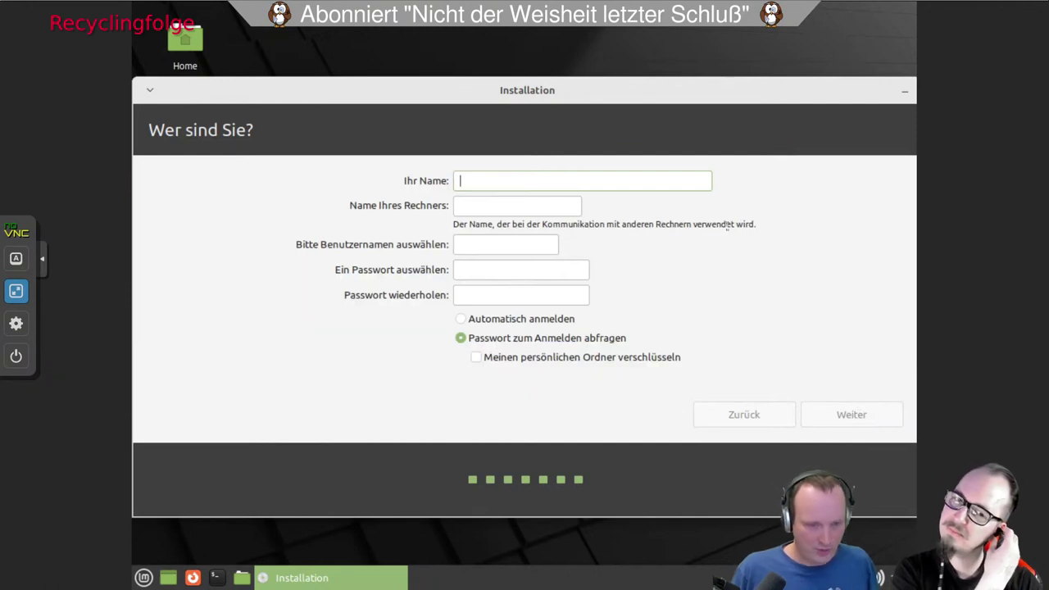
Enter name 'test', computer name 'lm', the account password, and enable automatic login.
type("test")
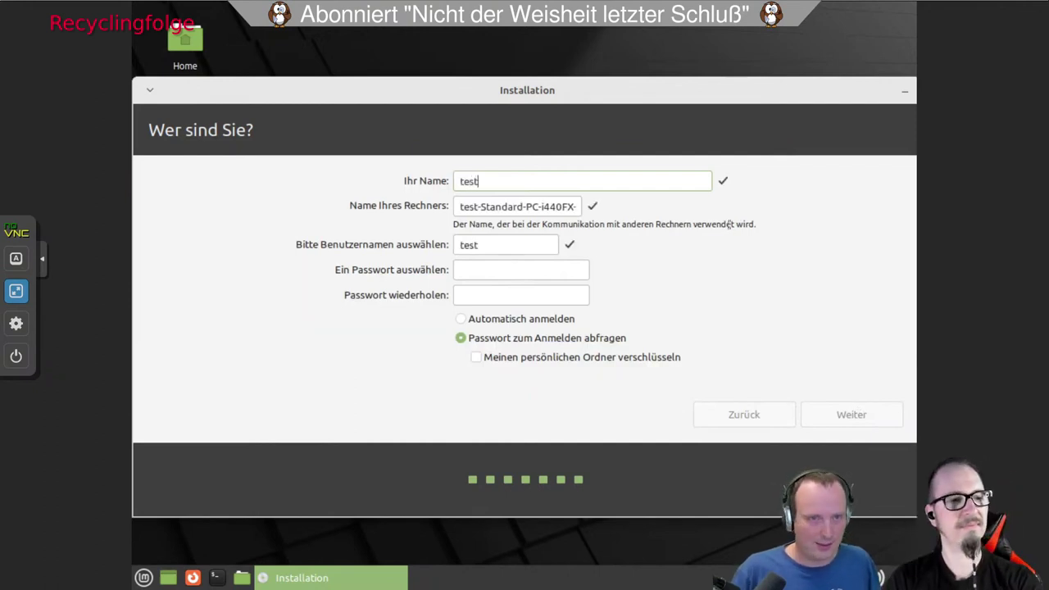
key("Tab")
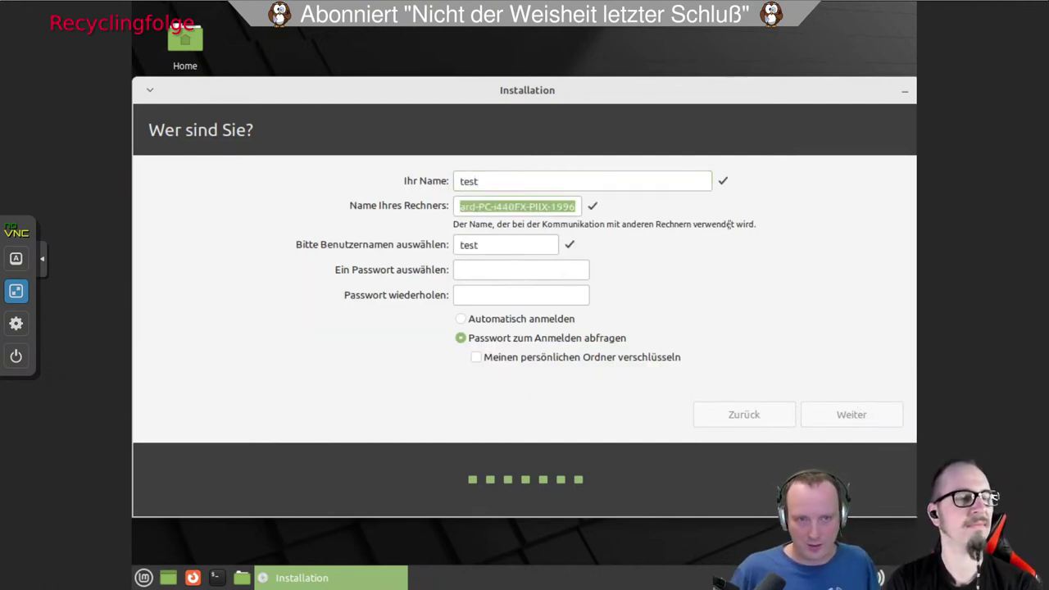
type("lm")
key("Tab")
key("Tab")
type("test")
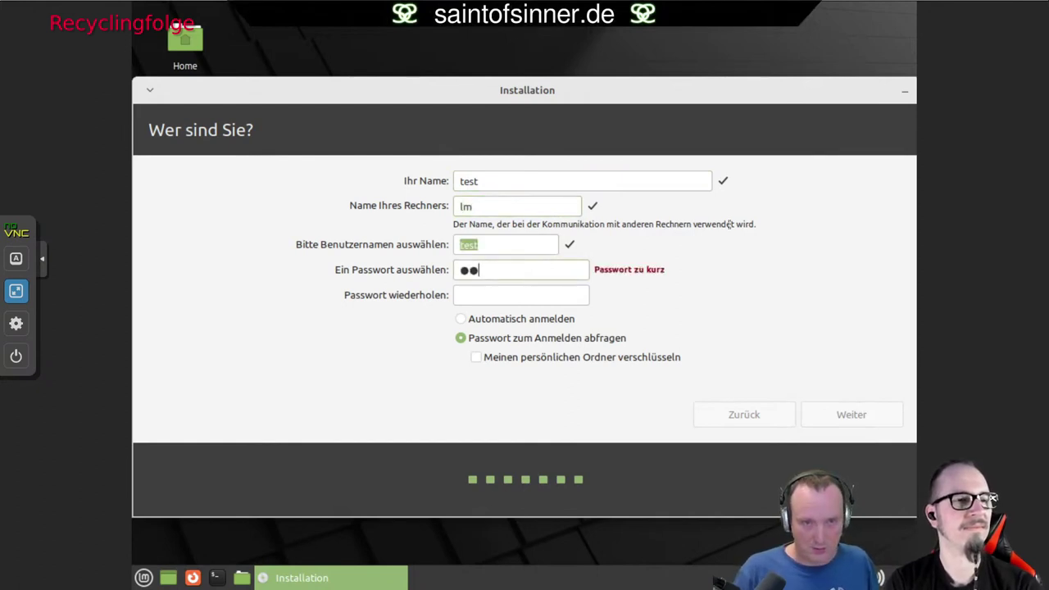
key("Tab")
type("test")
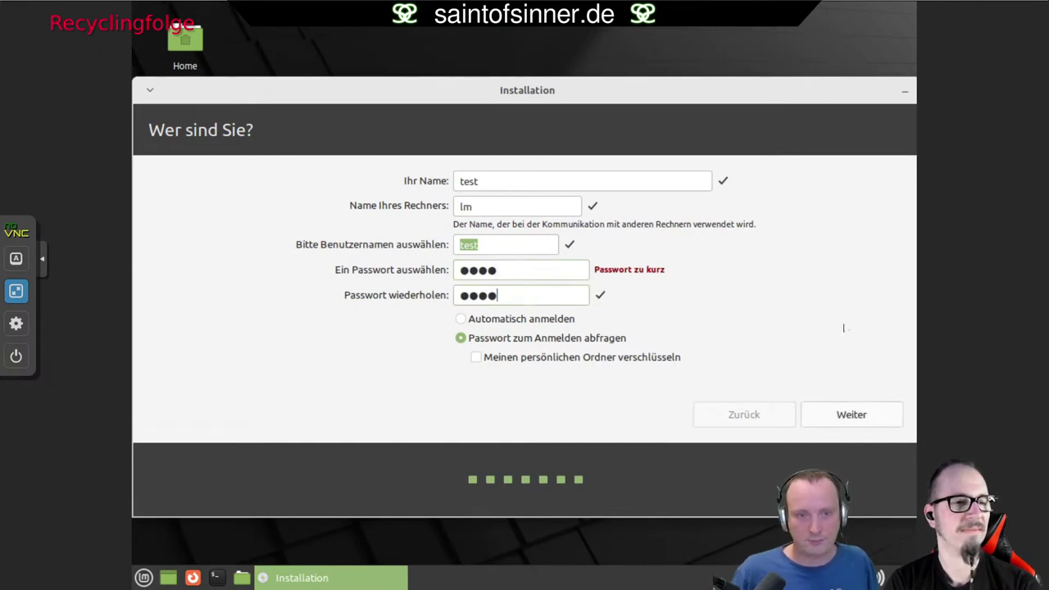
left_click(521, 319)
Confirm the account details on the Wer sind Sie page so Linux Mint starts installing.
left_click(846, 419)
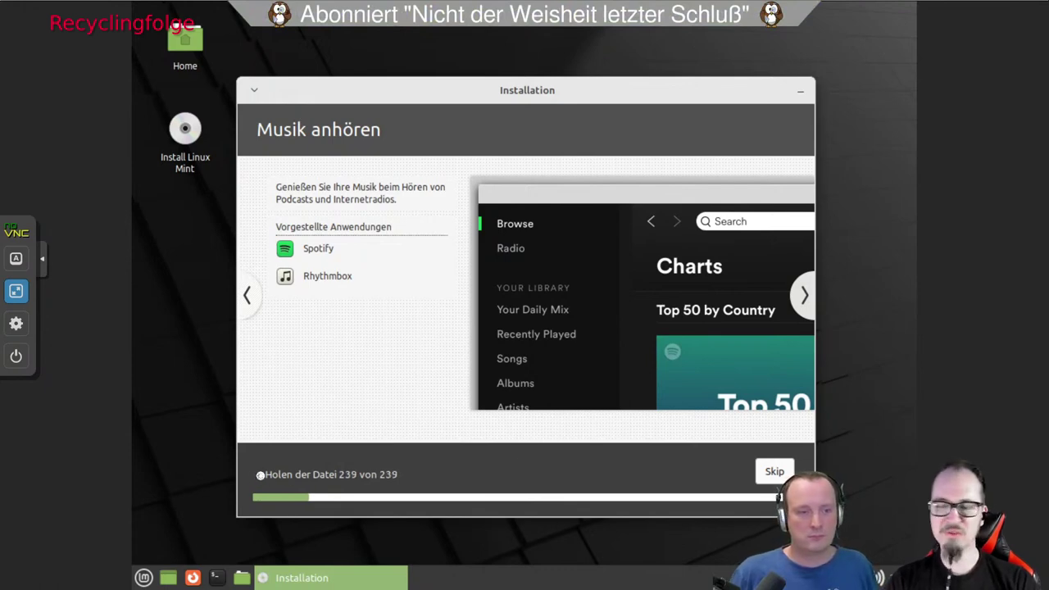
Expand the installer's detailed log while the installation copies its files.
left_click(259, 474)
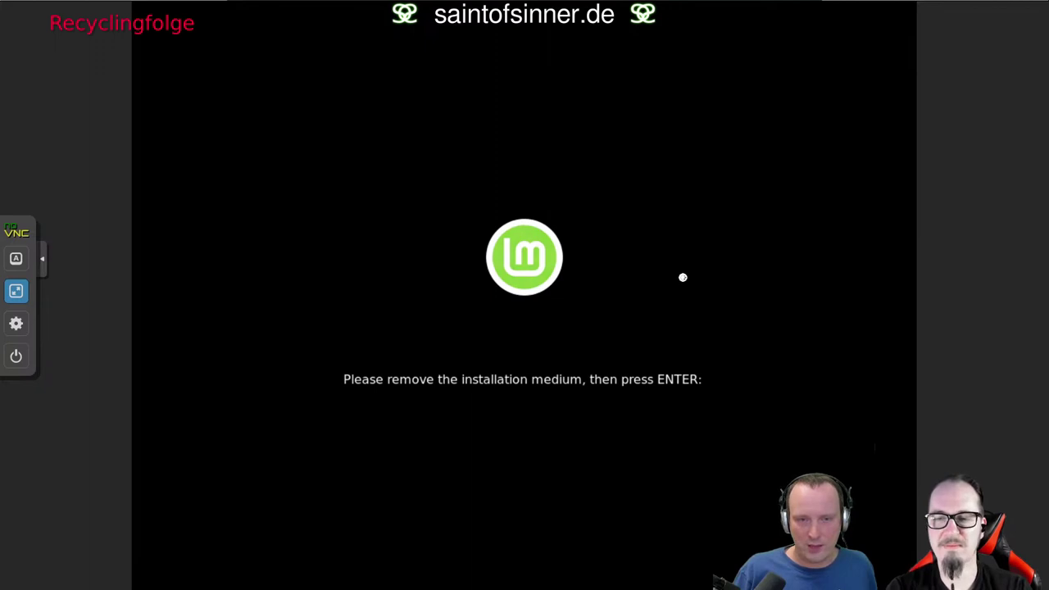
Dismiss the remove-installation-medium prompt so the VM reboots into Linux Mint 20.3.
key("Return")
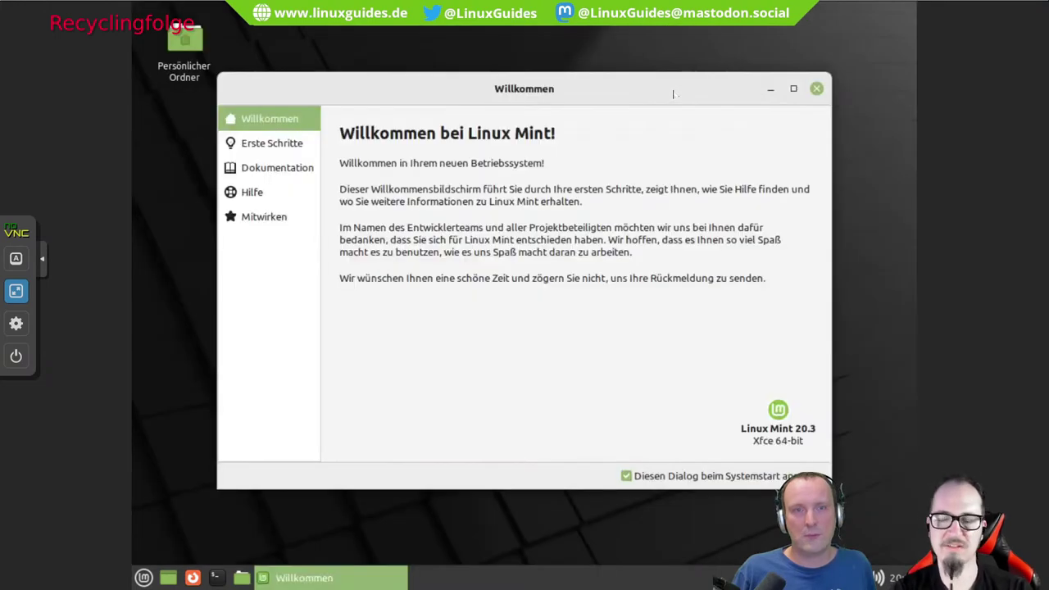
Open Mint's Anzeige display settings from the application menu's Einstellungen category.
right_click(179, 447)
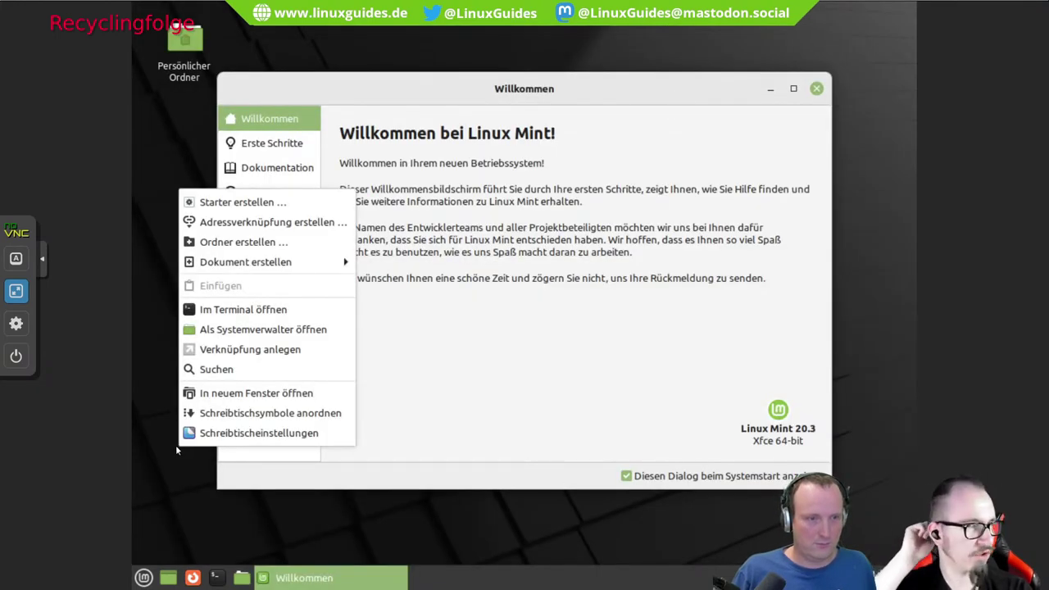
left_click(144, 579)
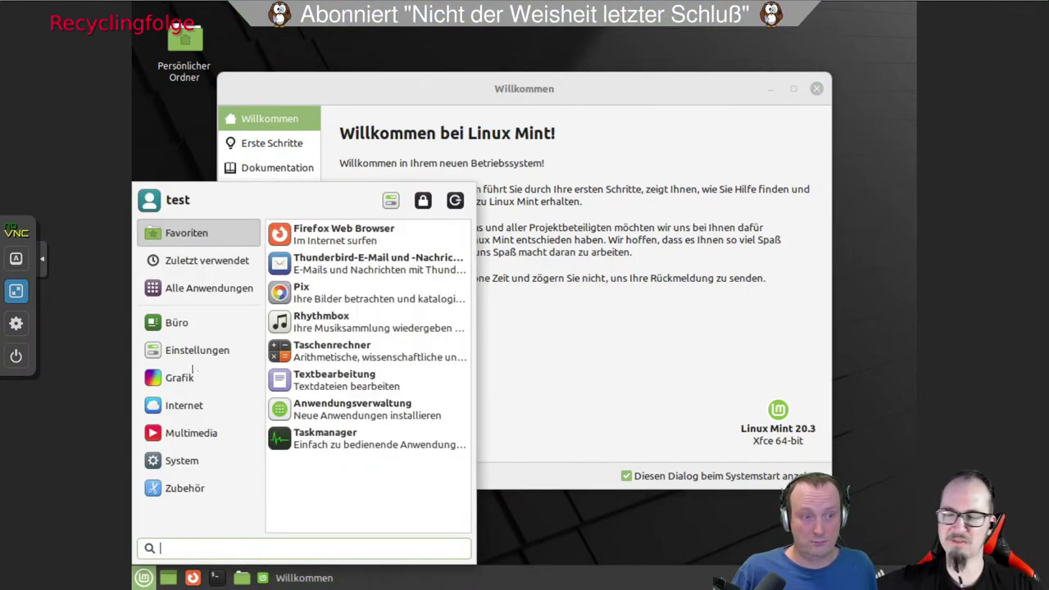
left_click(179, 377)
left_click(196, 353)
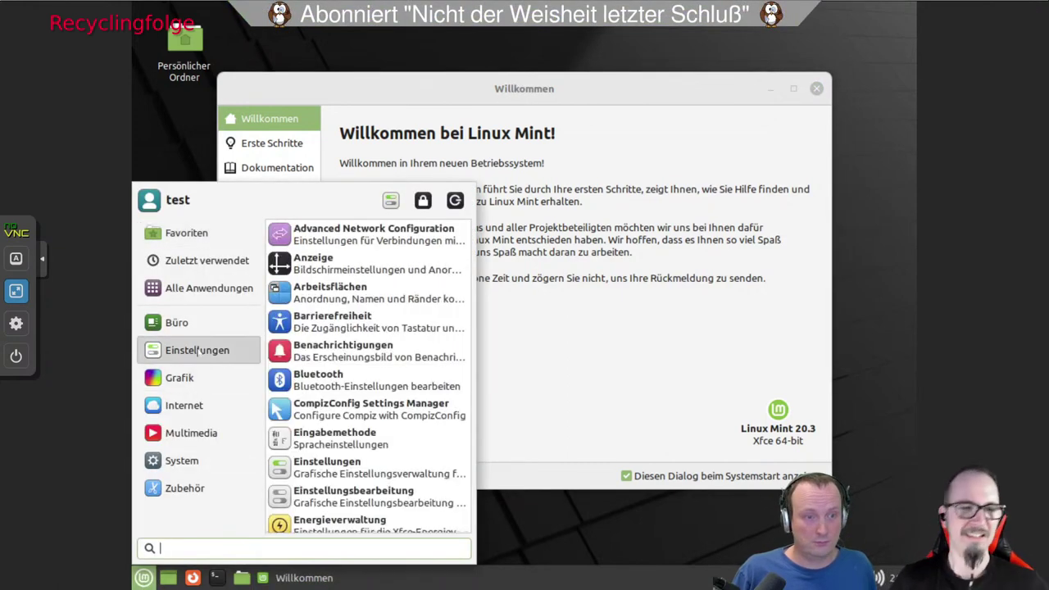
left_click(357, 278)
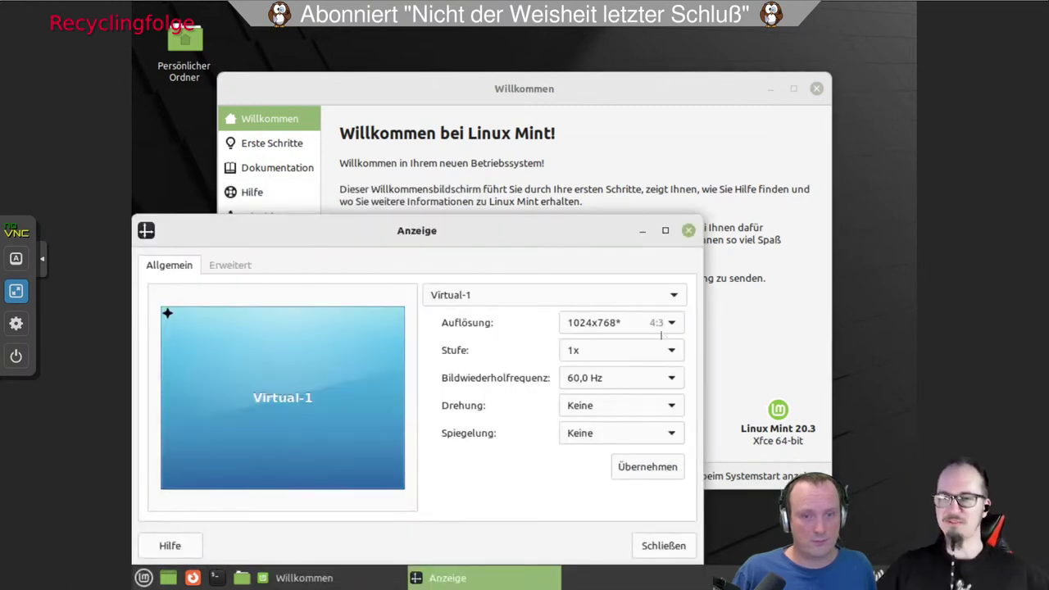
Set the resolution to 1366x768, apply and keep it, then close the settings.
left_click(677, 321)
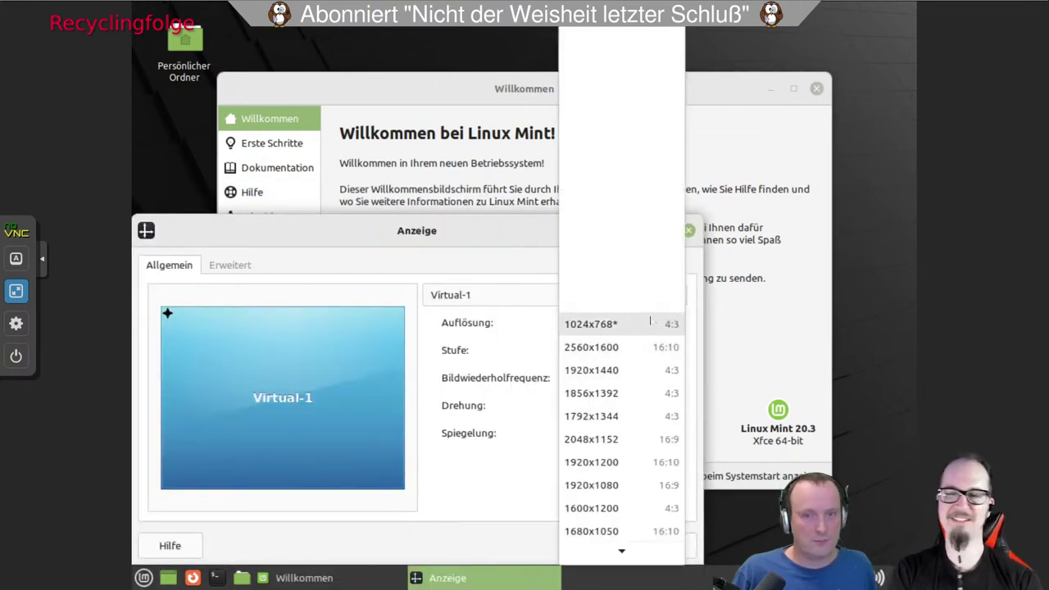
scroll(650, 322, "down", 3)
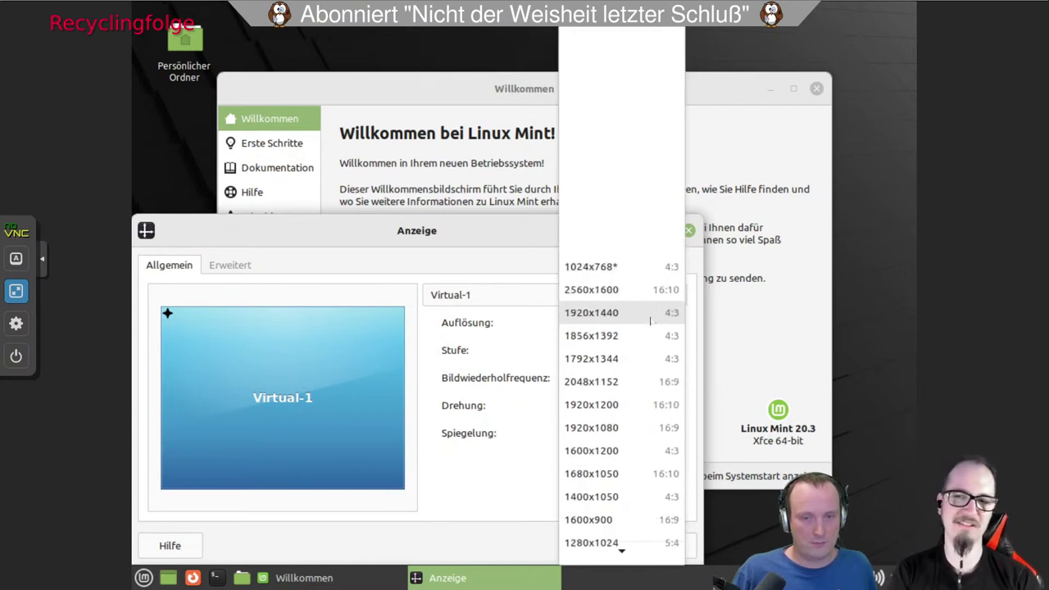
scroll(650, 321, "down", 3)
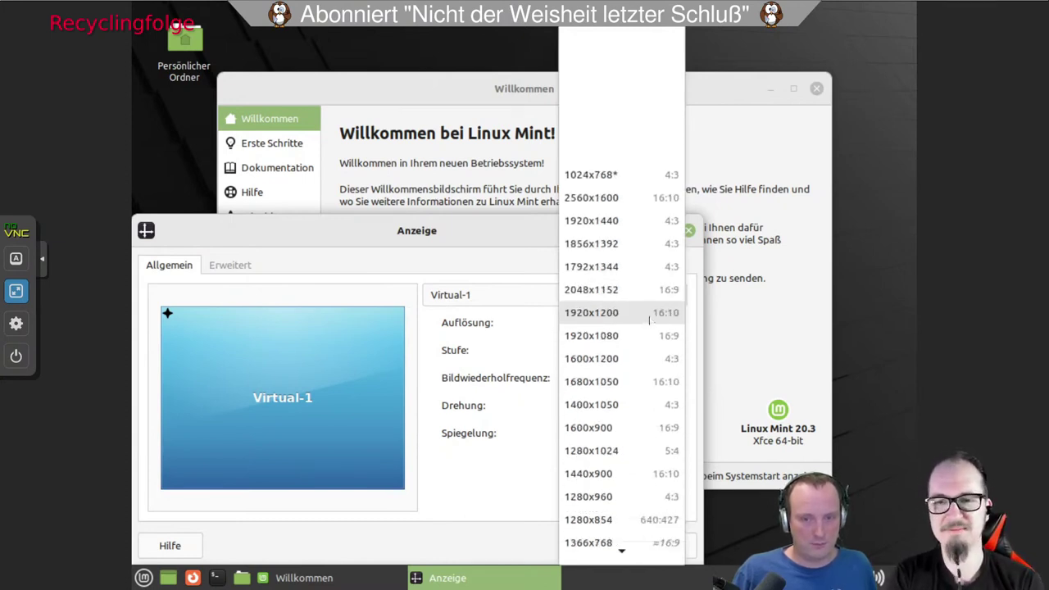
scroll(650, 322, "down", 2)
scroll(650, 321, "down", 2)
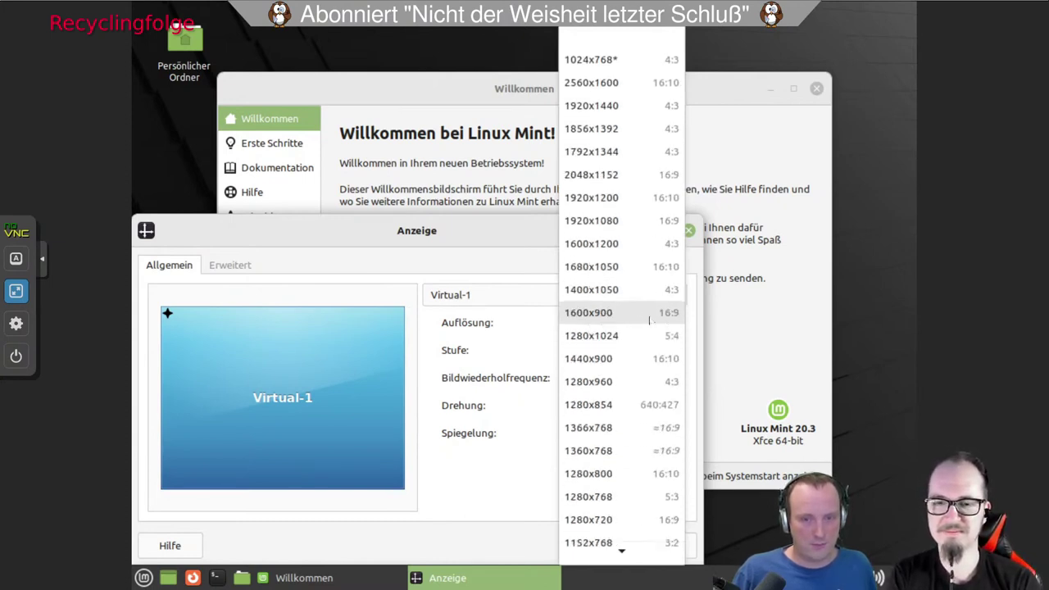
left_click(636, 427)
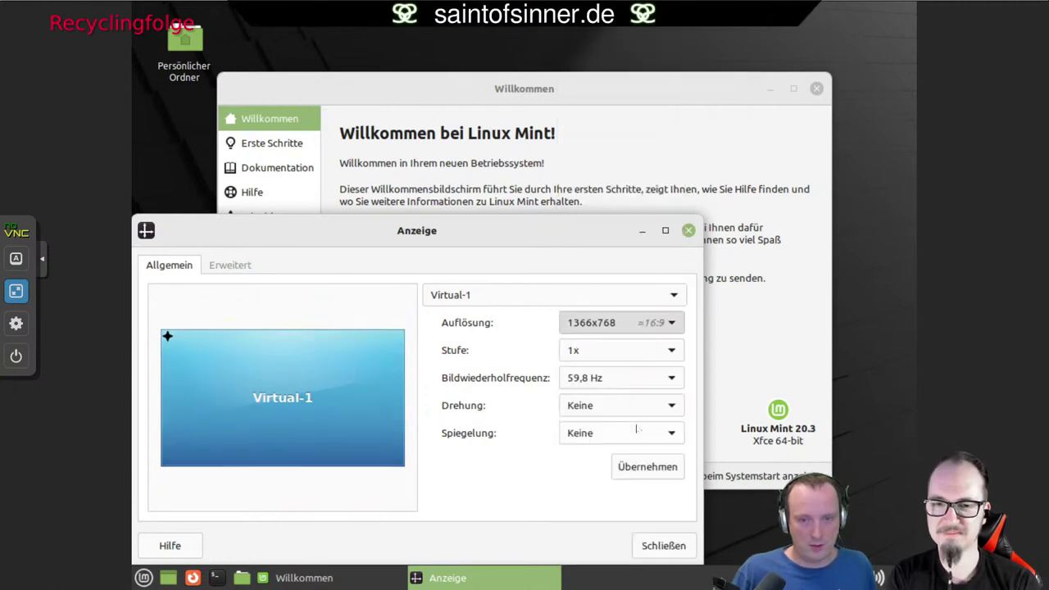
left_click(647, 467)
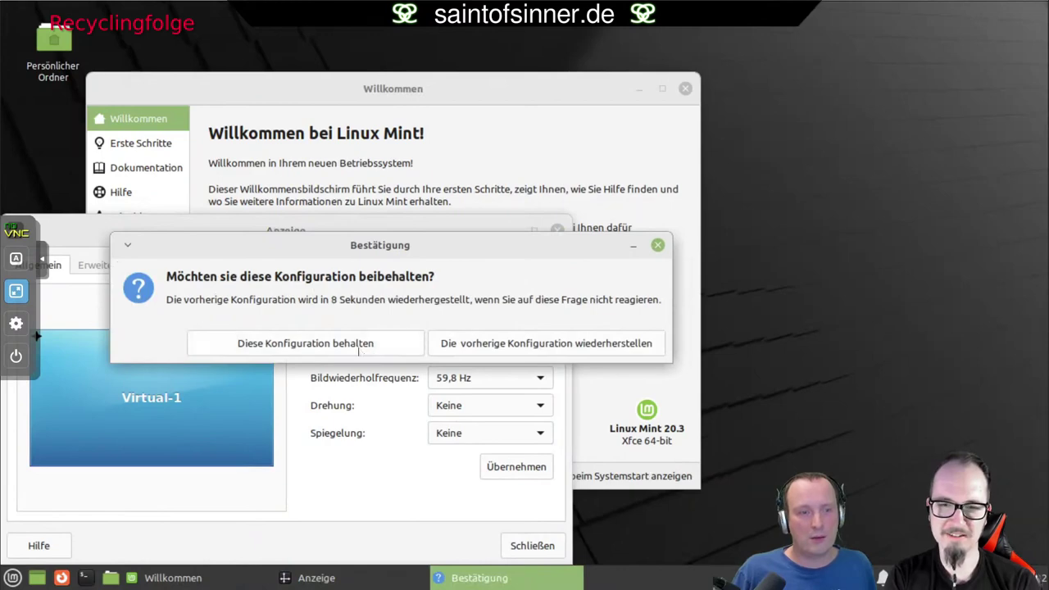
left_click(351, 350)
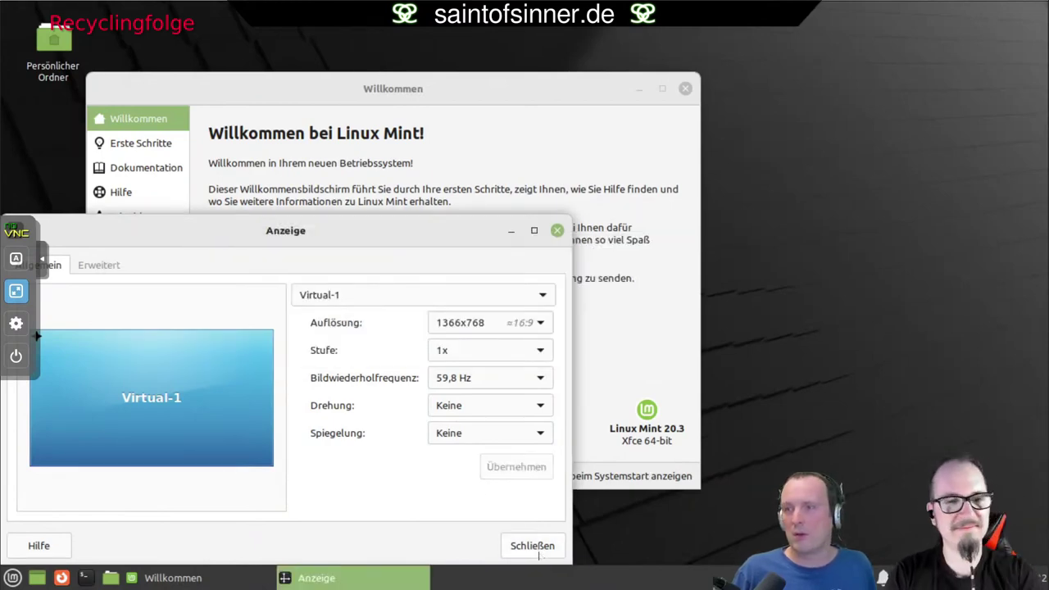
left_click(538, 550)
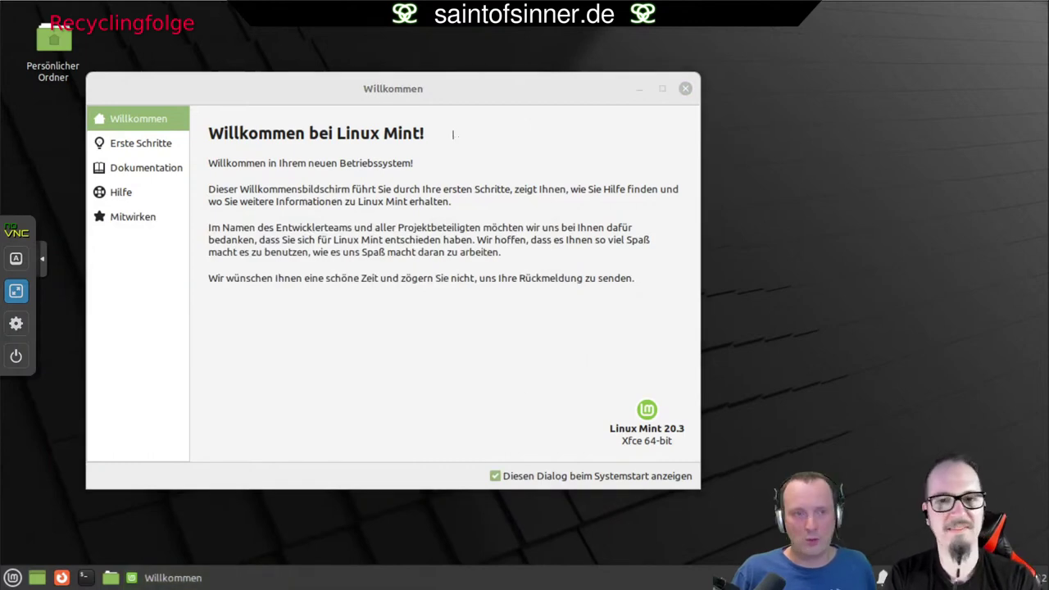
Close Mint's Willkommen welcome window and collapse the noVNC control panel.
mouse_move(443, 89)
left_mouse_down()
mouse_move(577, 88)
mouse_move(466, 132)
mouse_move(414, 116)
mouse_move(439, 100)
left_mouse_up()
left_click_drag(564, 93, 389, 92)
left_click_drag(566, 116, 570, 117)
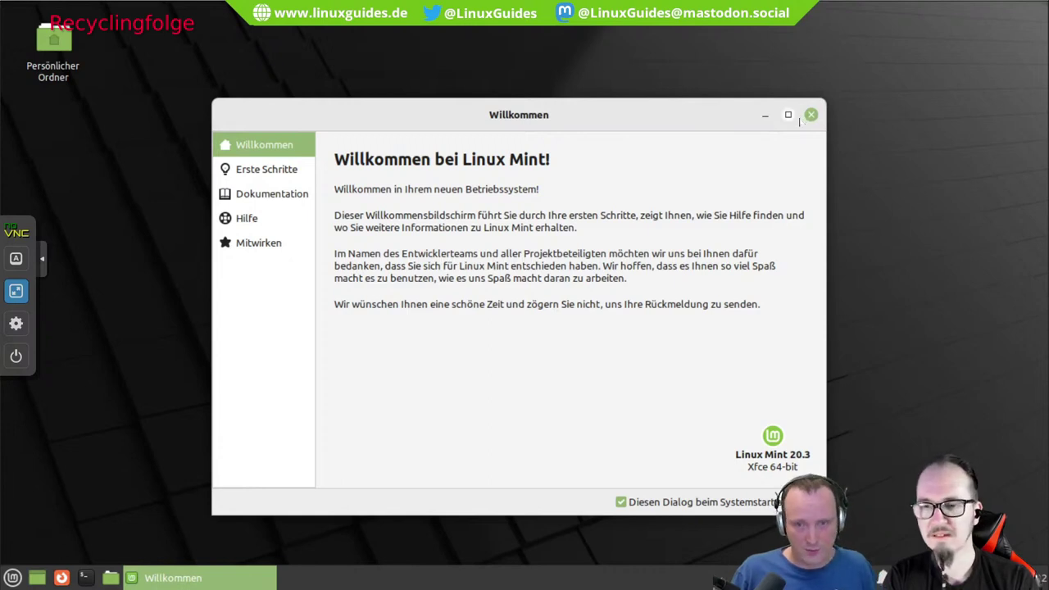
left_click(812, 117)
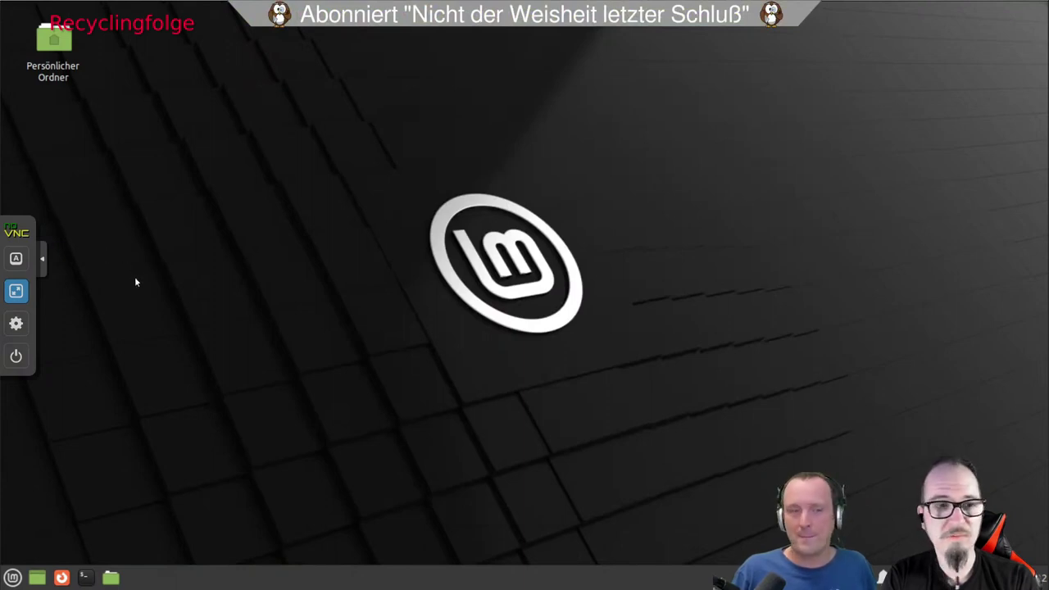
left_click(42, 259)
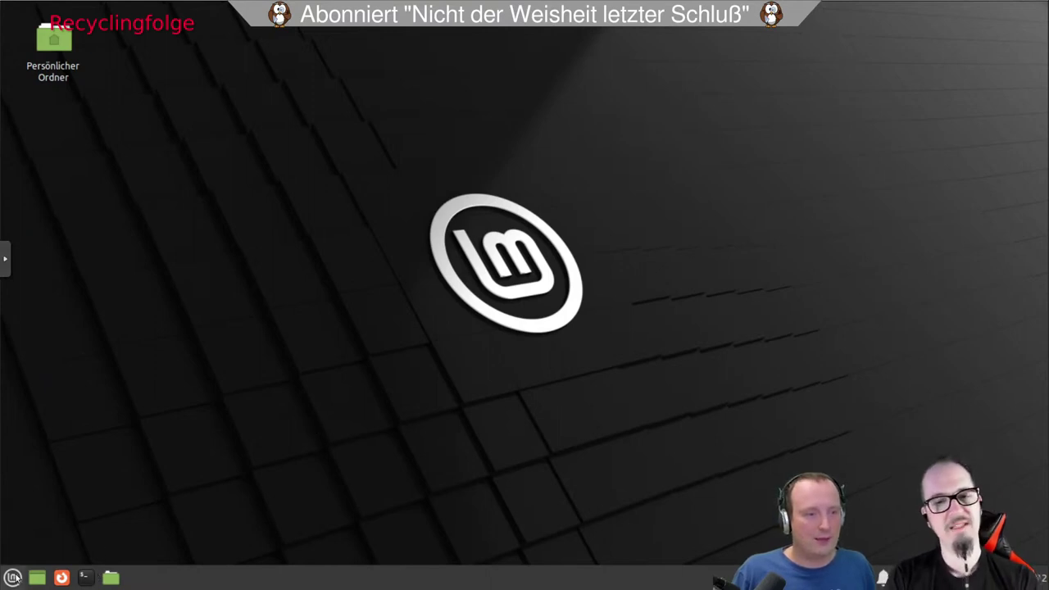
left_click(85, 577)
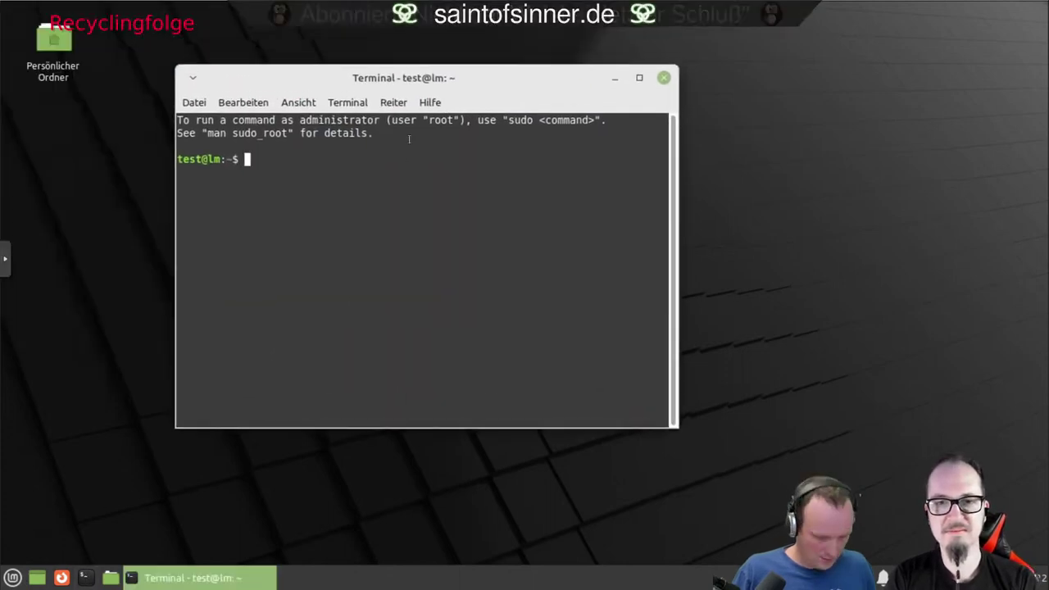
type("ps -e")
key("Return")
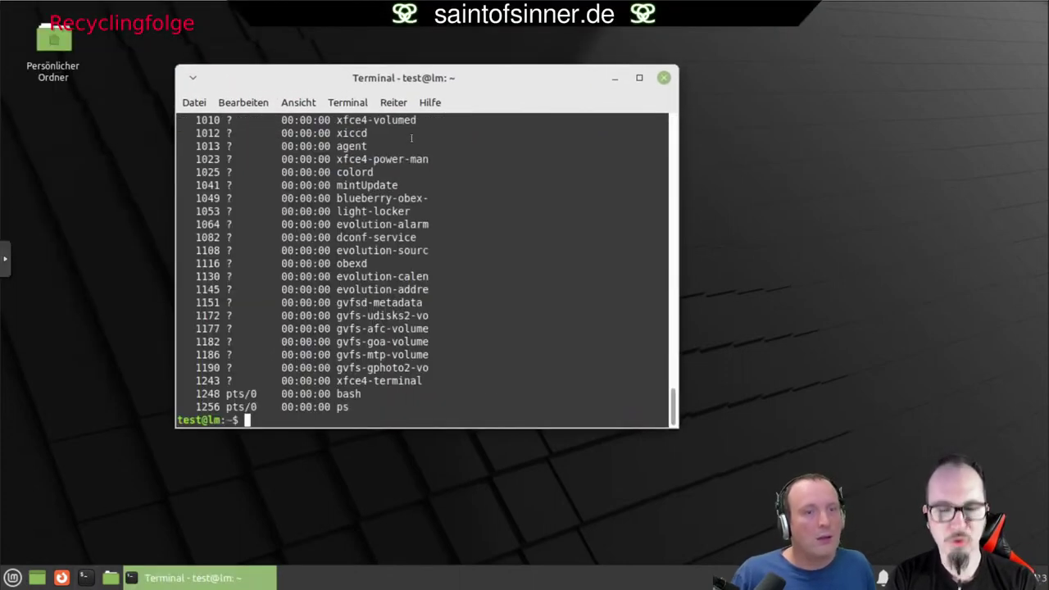
scroll(573, 301, "up", 3)
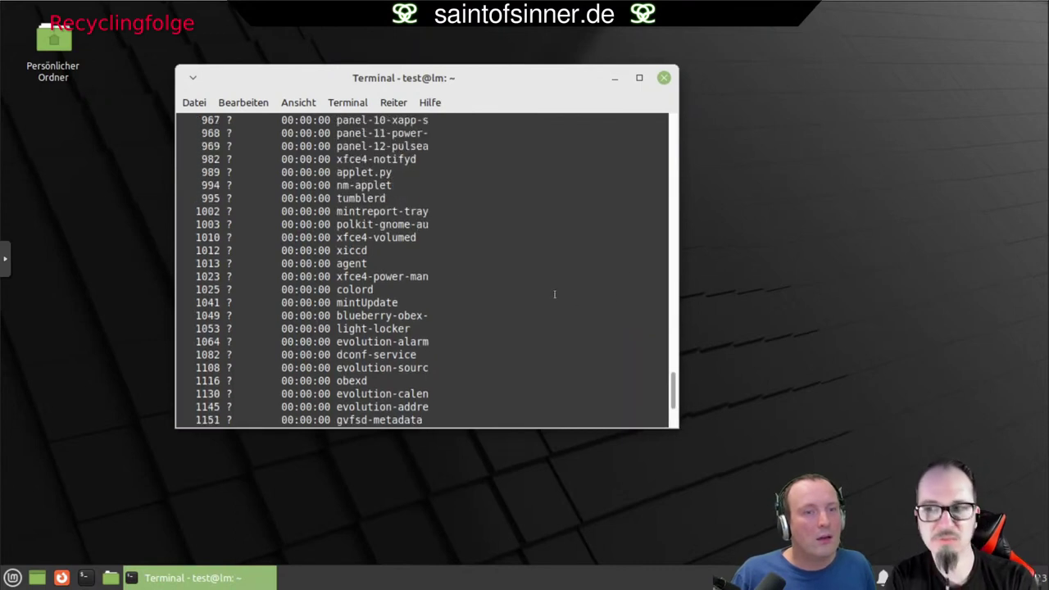
left_click_drag(334, 238, 368, 237)
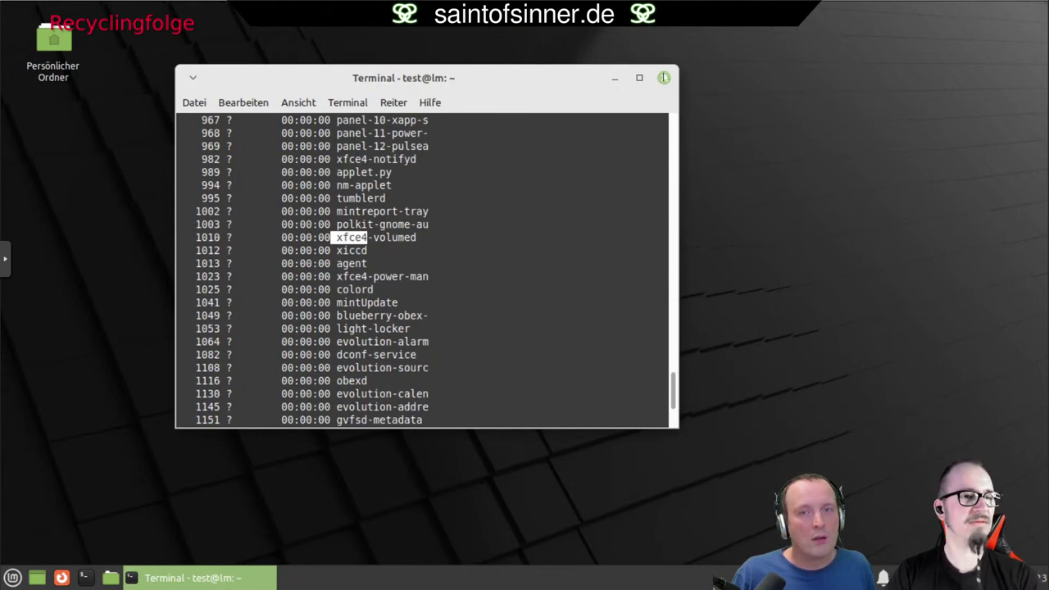
left_click(664, 78)
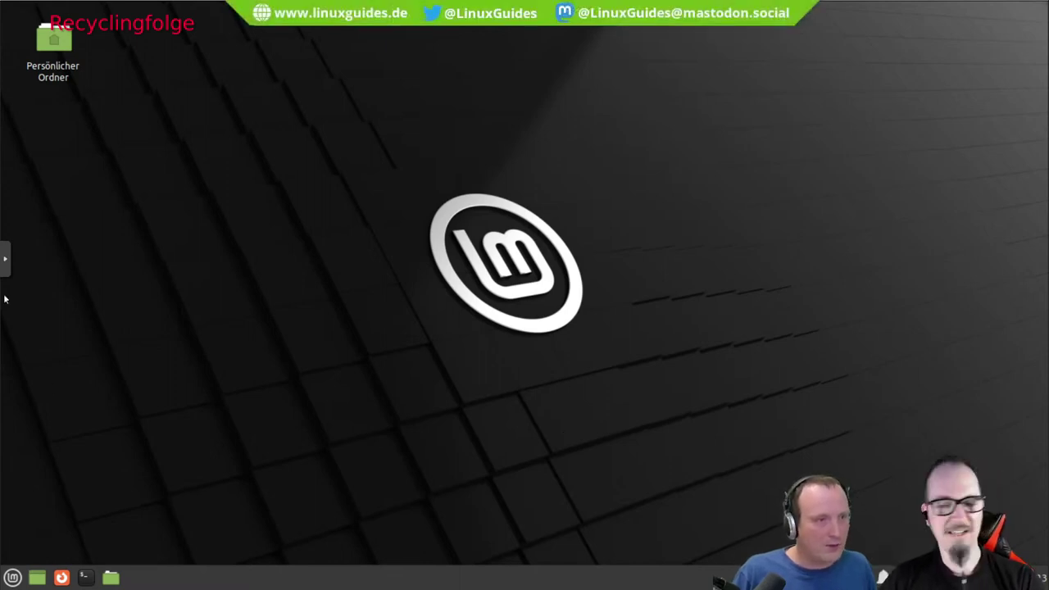
Leave the noVNC full-screen view and close the noVNC console window.
left_click(5, 258)
left_click(16, 288)
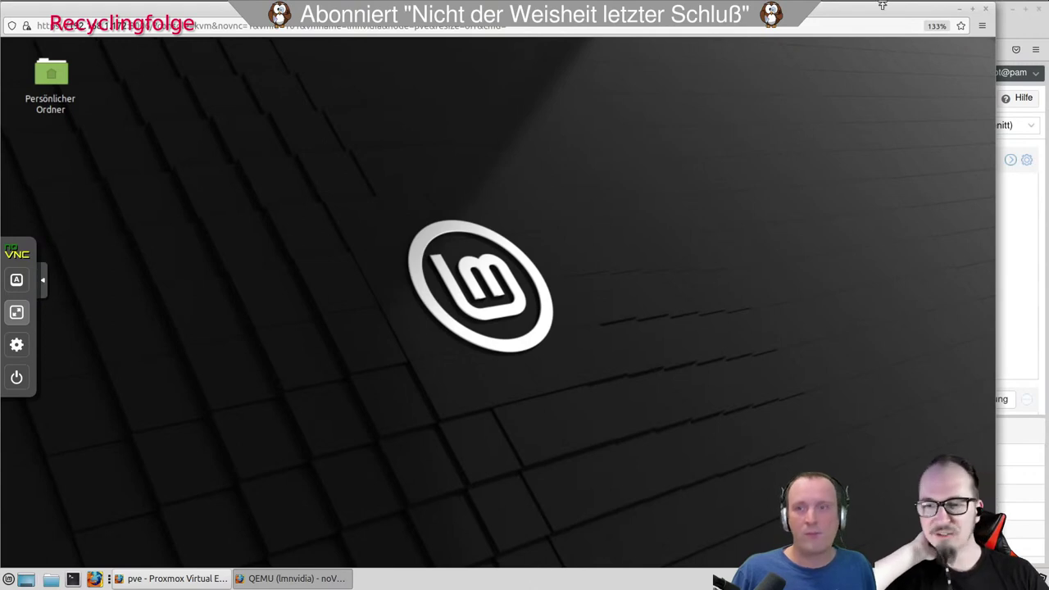
left_click(988, 11)
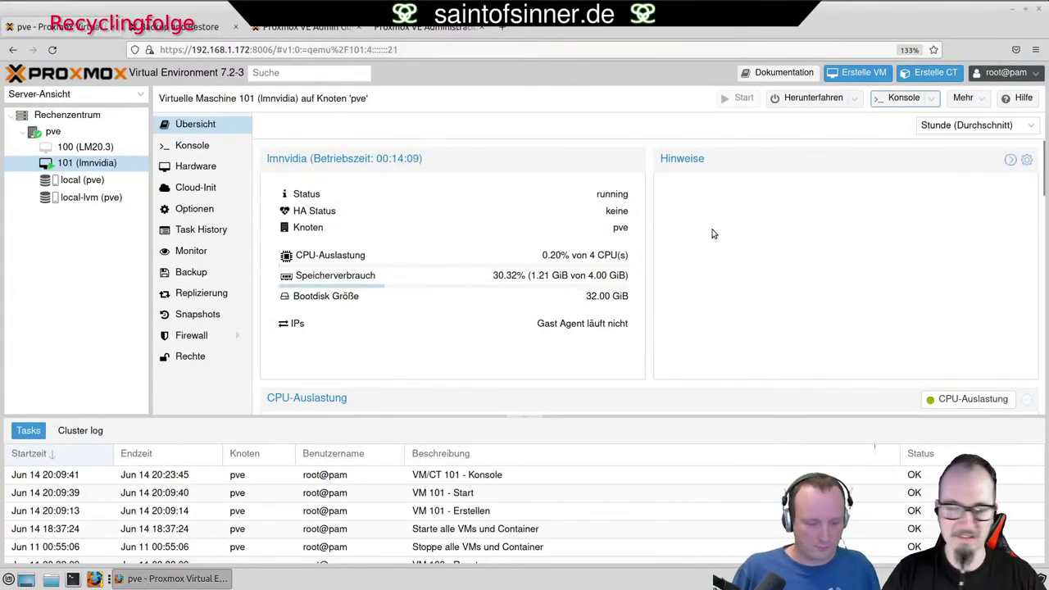
Download VM 101's SPICE connection file T5UOg8MQ via the Konsole menu.
left_click(936, 98)
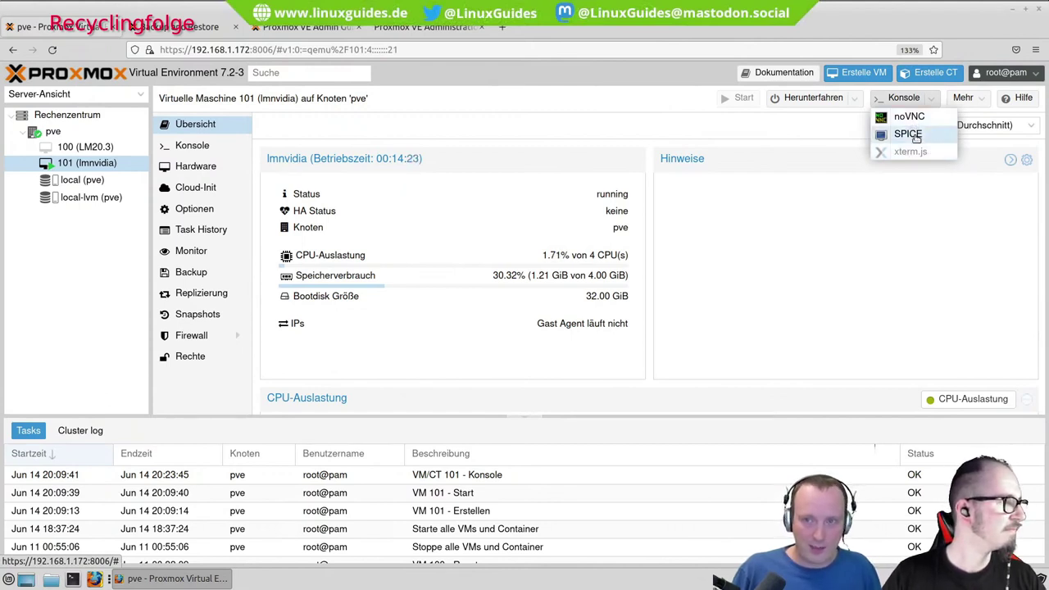
left_click(916, 135)
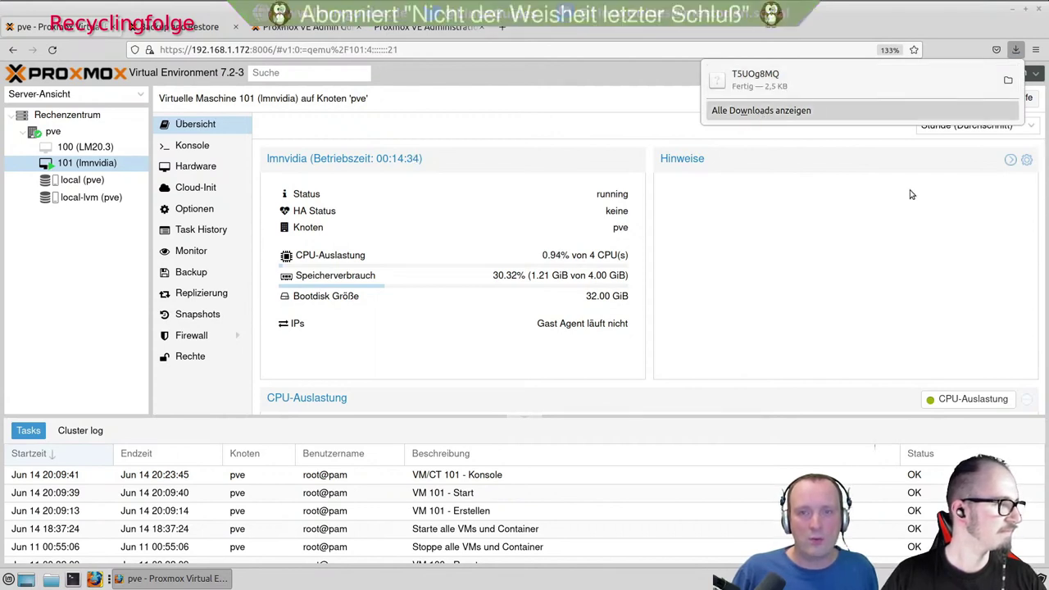
left_click(888, 230)
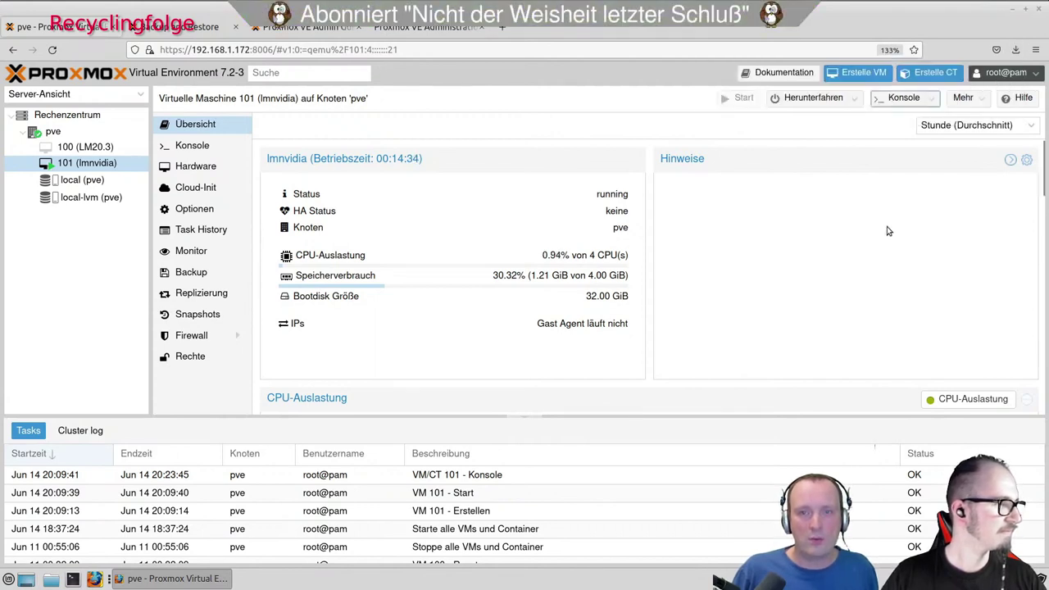
Open a host terminal, reposition it and enlarge its font.
left_click(73, 578)
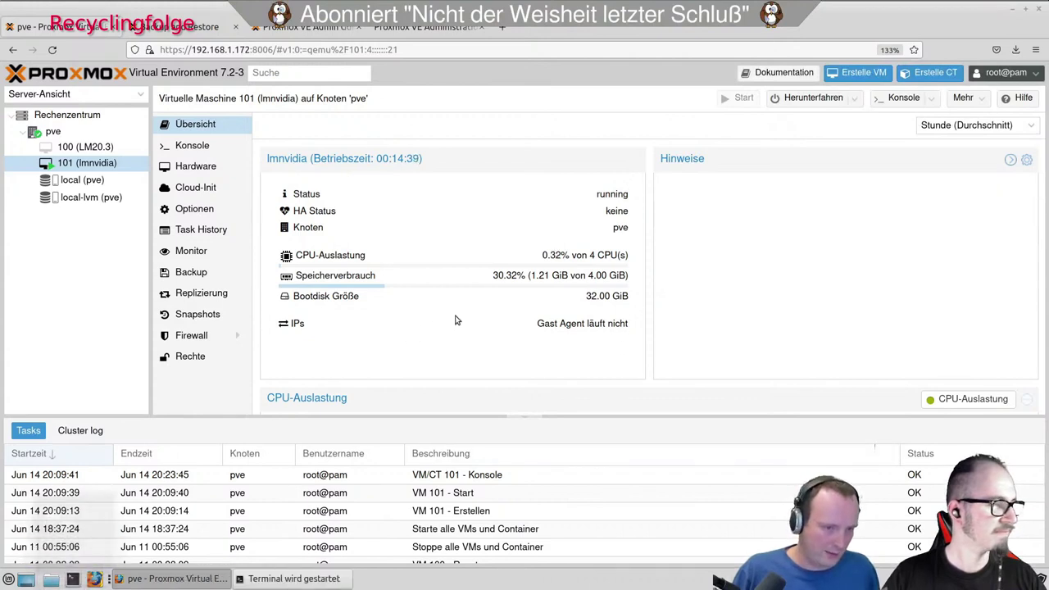
mouse_move(329, 585)
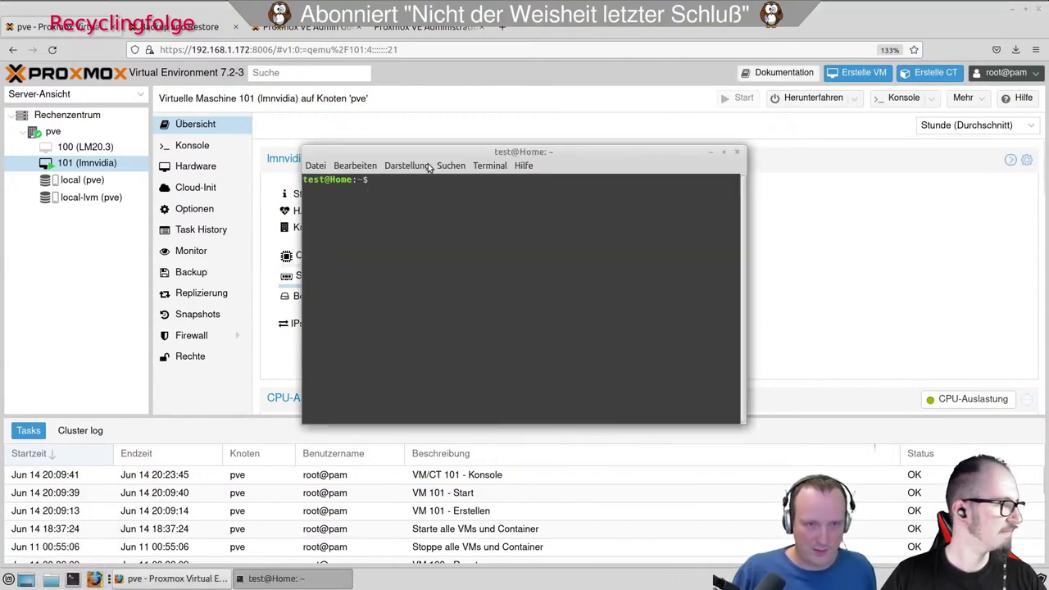
left_click_drag(437, 153, 478, 185)
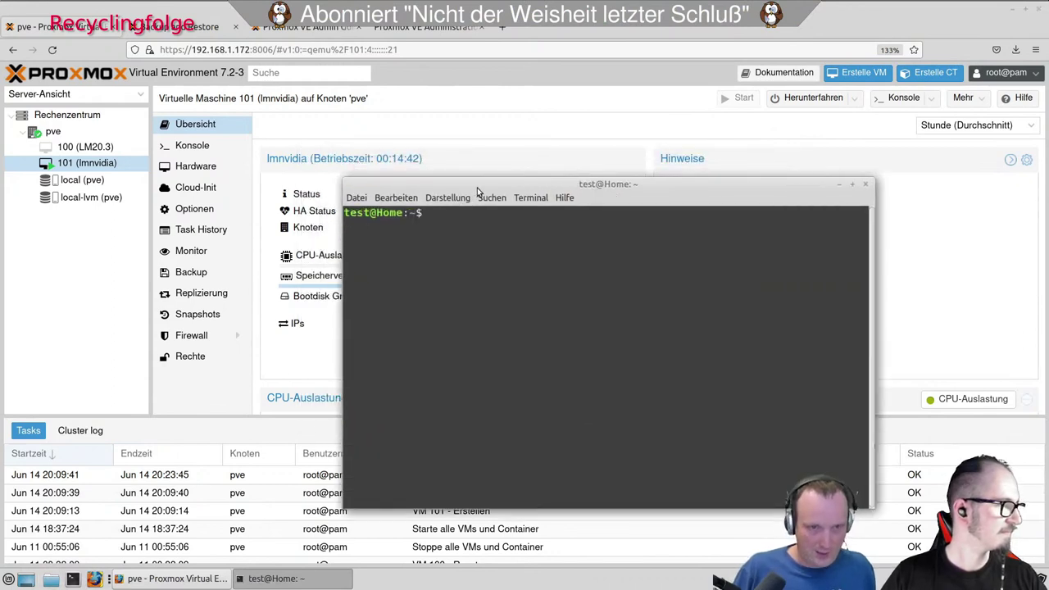
key("ctrl+plus")
key("ctrl+plus")
Change into ~/Downloads and list its files.
type("cd ")
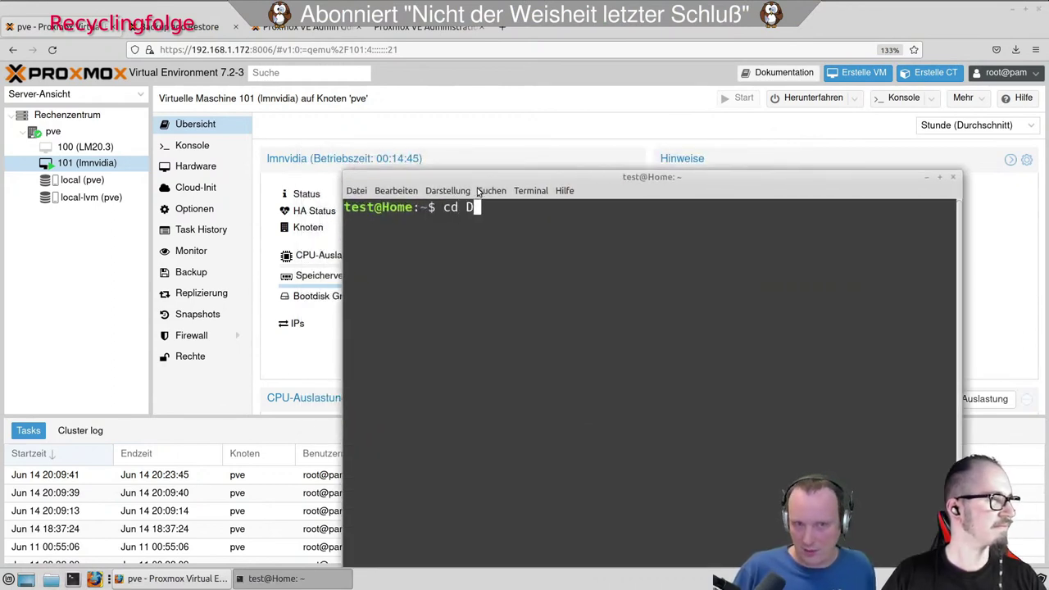
type("Dow")
key("BackSpace")
type("o")
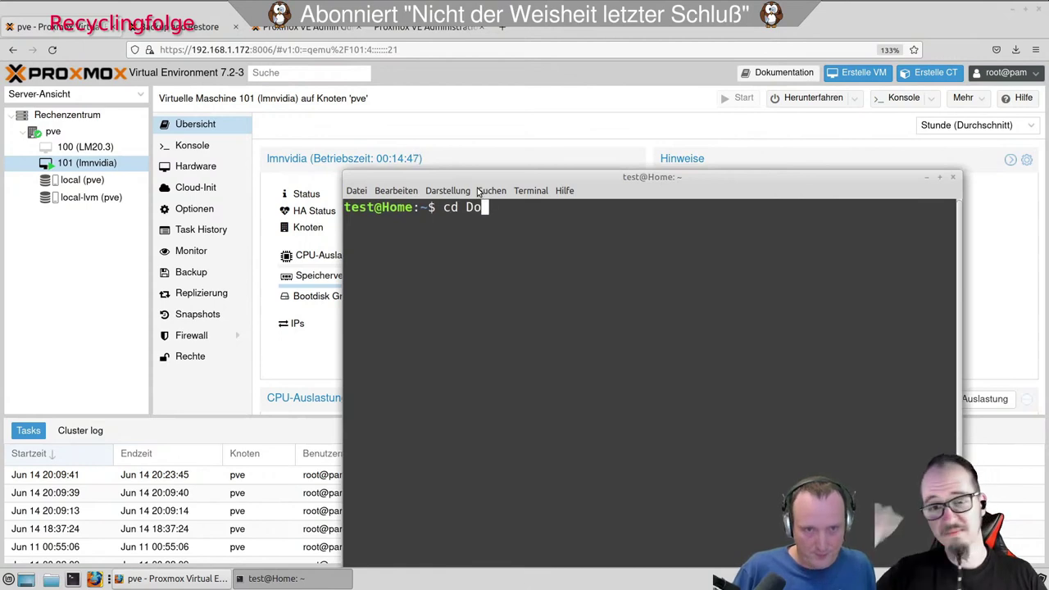
key("Tab")
key("Tab")
type("w")
key("Tab")
key("Return")
type("ls")
key("Return")
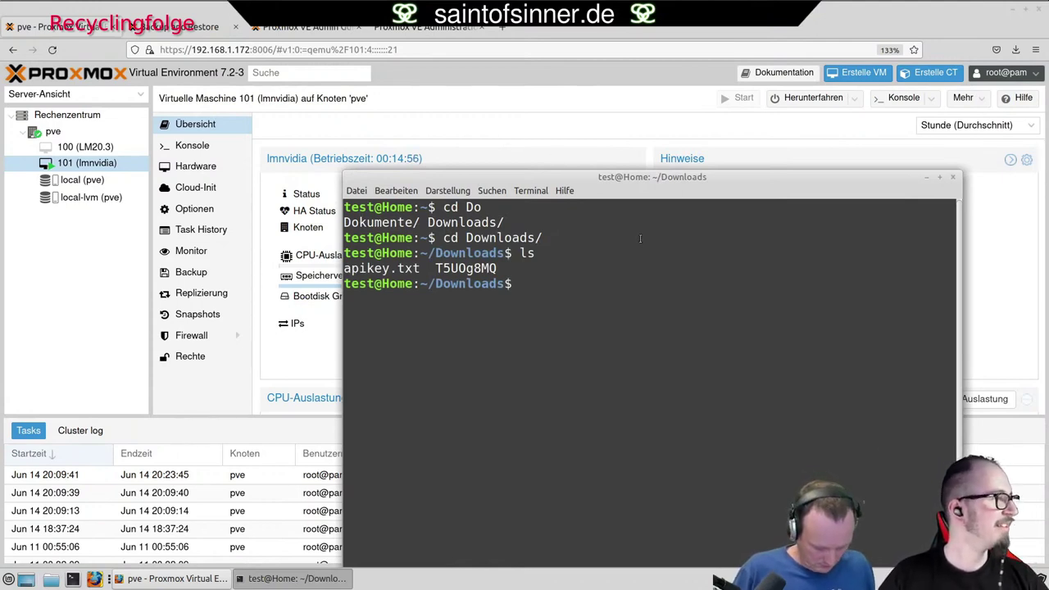
Enter 'remote-viewer T5UOg8MQ' at the prompt using Tab completion.
type("remo")
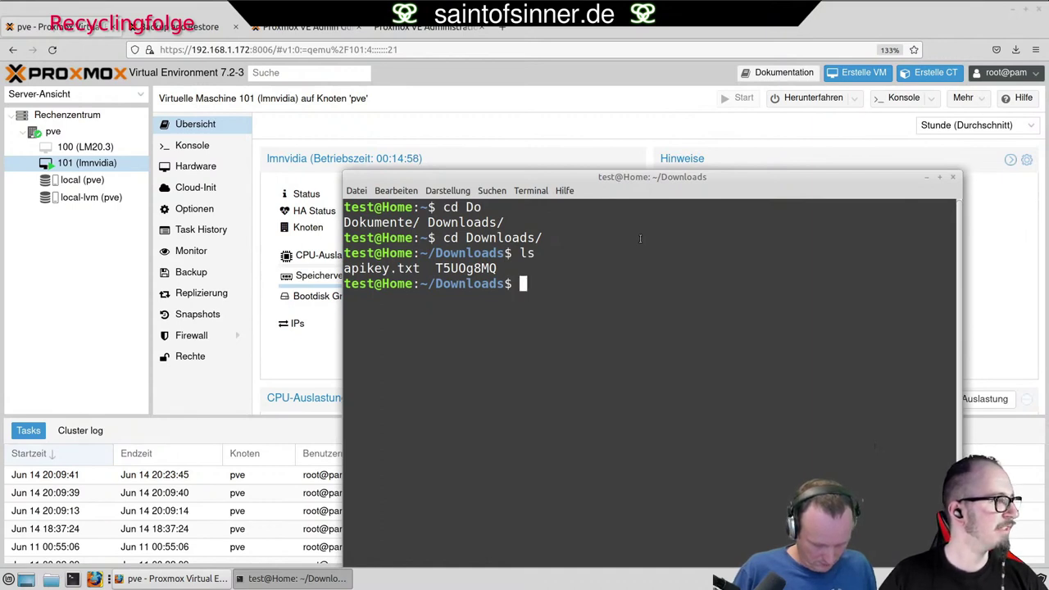
key("Tab")
key("Tab")
type("t")
key("Tab")
type("t")
key("BackSpace")
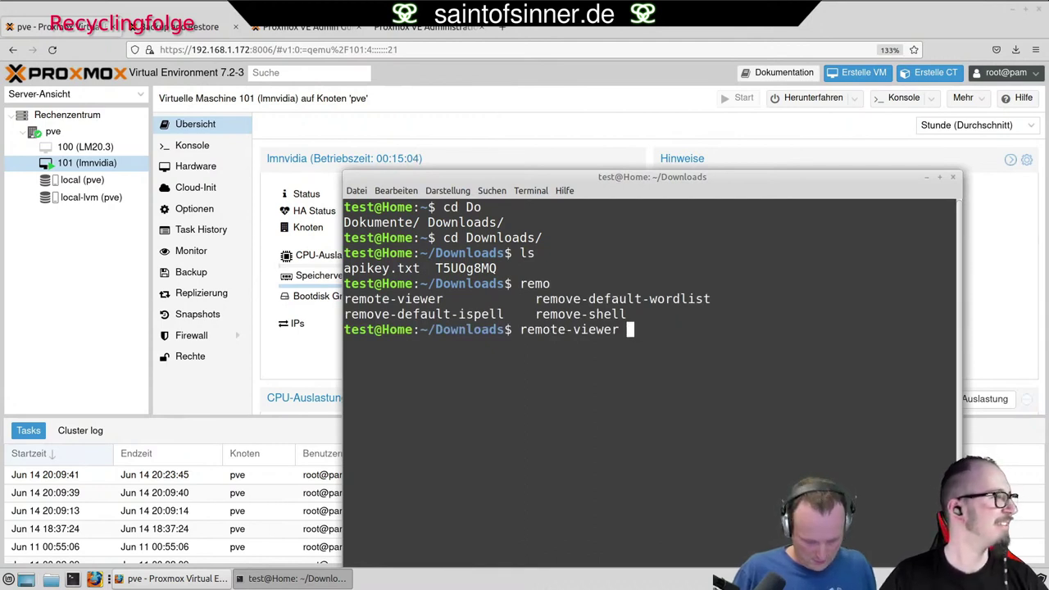
type("T")
key("Tab")
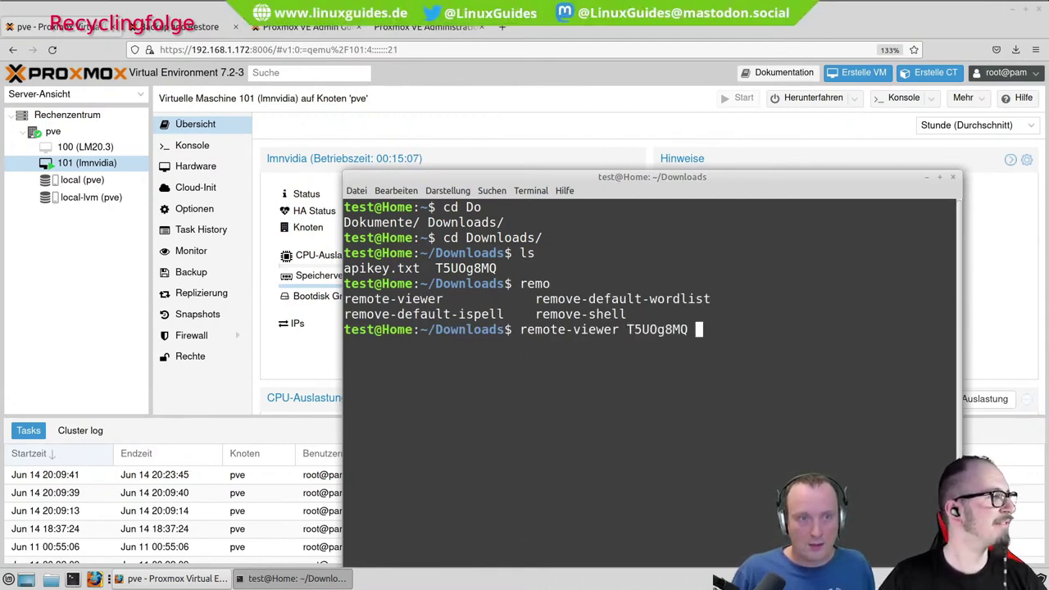
left_click_drag(537, 179, 474, 88)
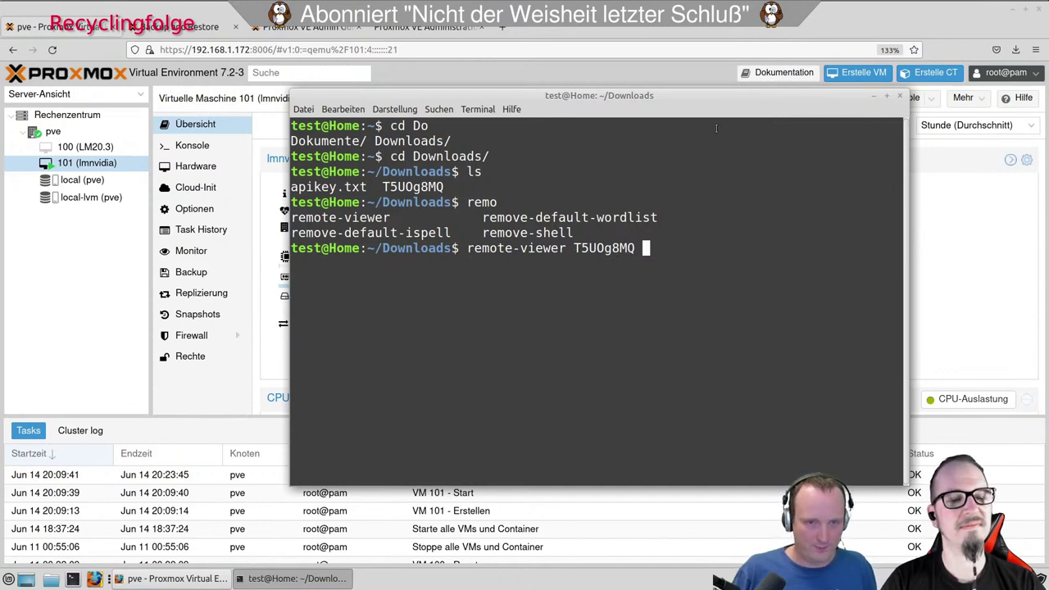
key("Return")
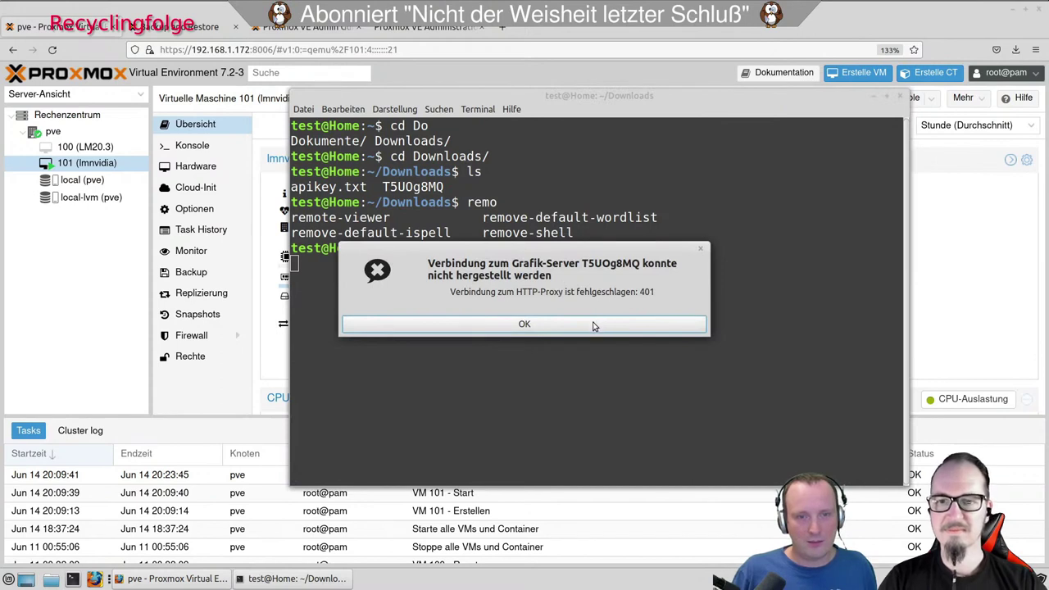
left_click(598, 324)
key("Up")
key("Home")
key("Delete")
key("Delete")
key("Delete")
key("Delete")
key("Delete")
key("Delete")
key("Delete")
key("Delete")
key("Delete")
key("Delete")
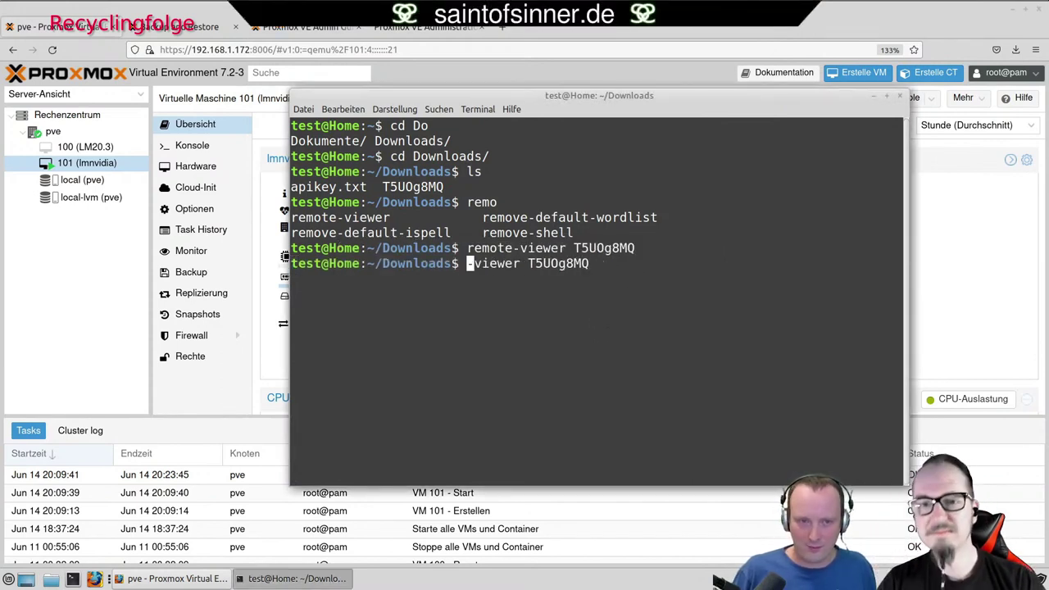
key("Delete")
key("Delete")
key("Delete")
key("Delete")
key("Delete")
key("Delete")
key("Delete")
key("Delete")
key("Delete")
key("Delete")
key("Delete")
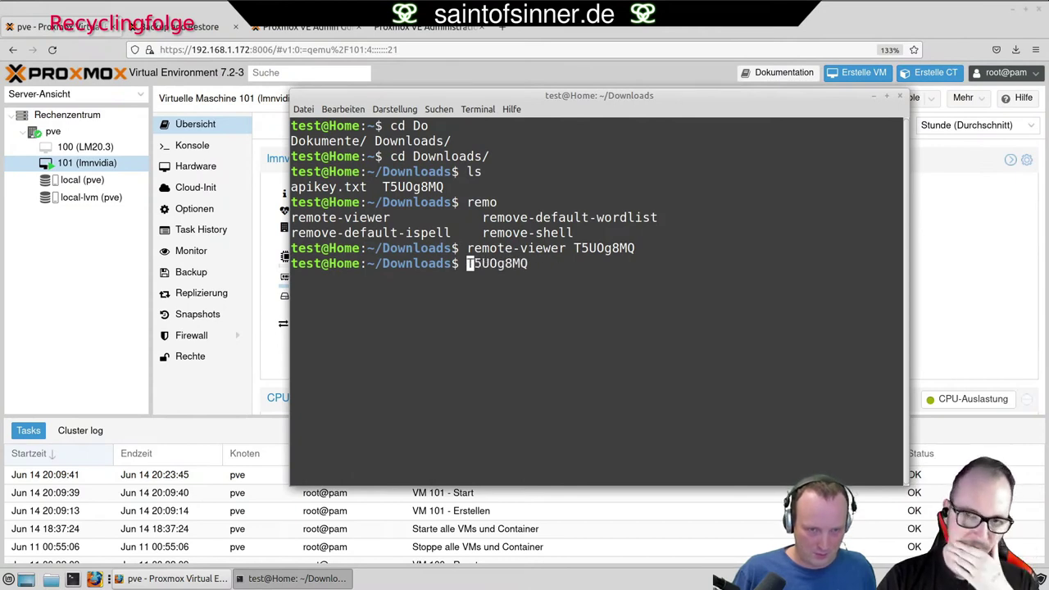
type("virt-viewer")
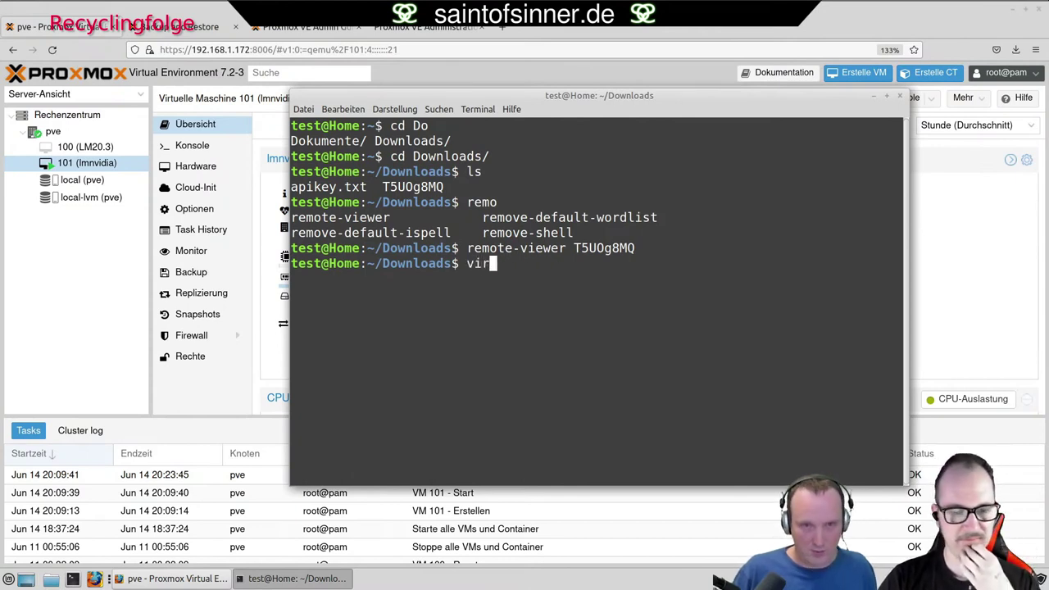
double_click(604, 247)
middle_click(680, 228)
key("Return")
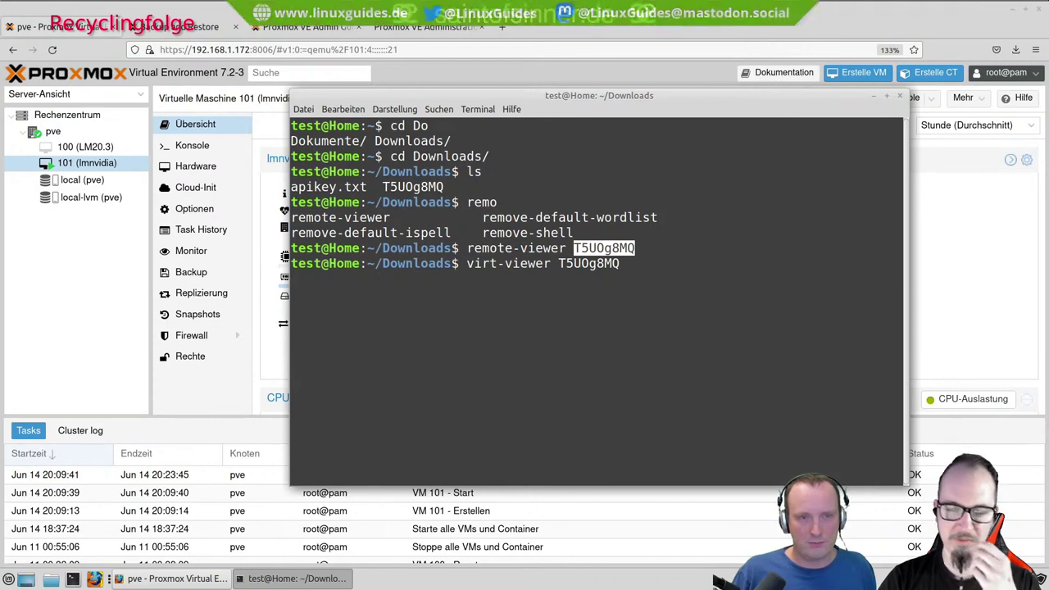
Cancel the hung virt-viewer run, list Downloads, and return to the Proxmox page.
left_click(653, 269)
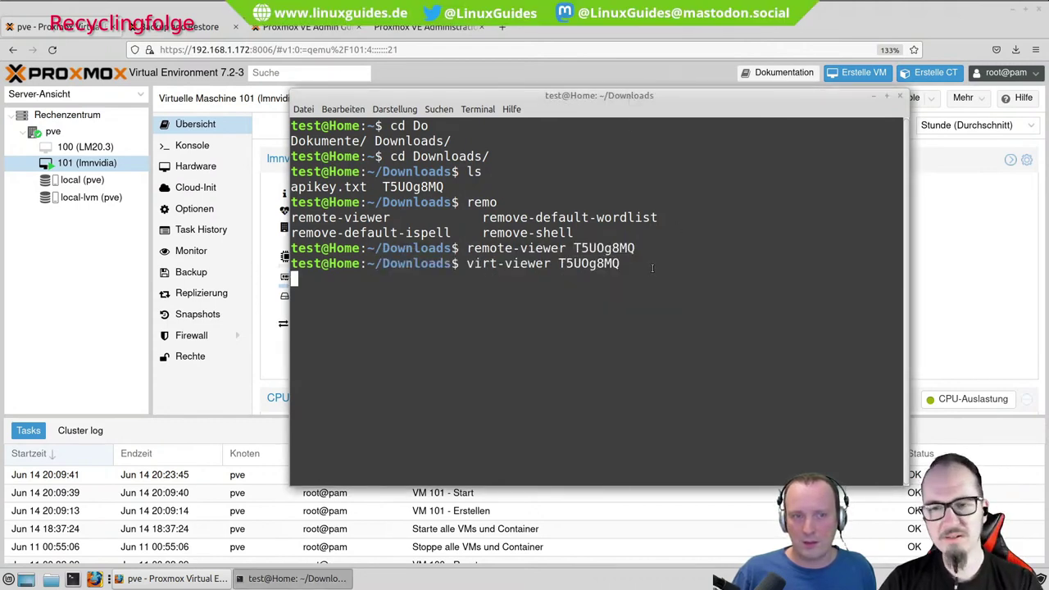
key("ctrl+c")
type("ls")
key("Return")
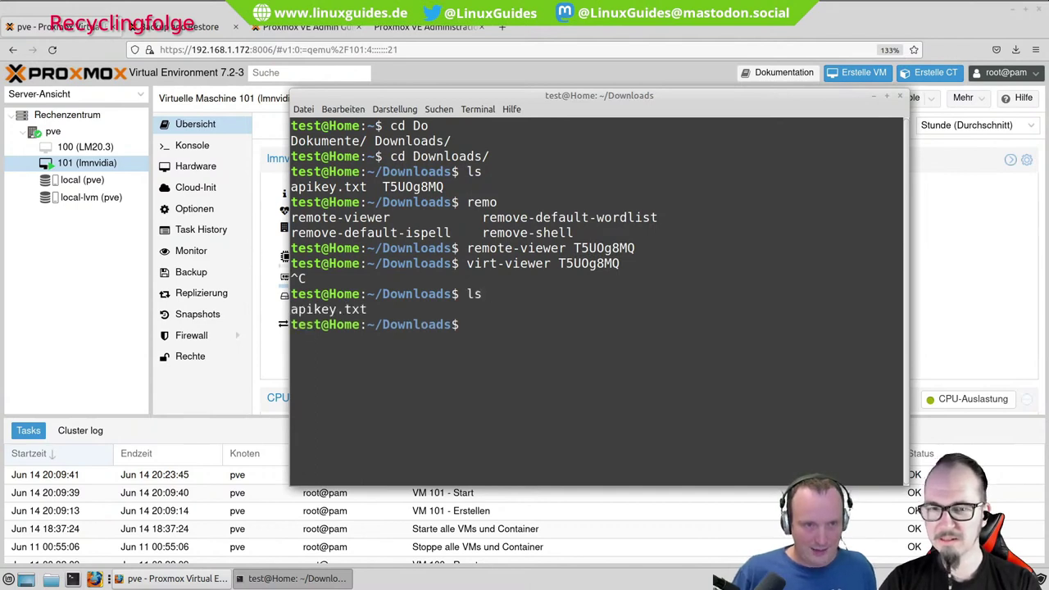
left_click(956, 255)
Download a fresh SPICE connection file for VM 101 from the Konsole menu.
left_click(904, 98)
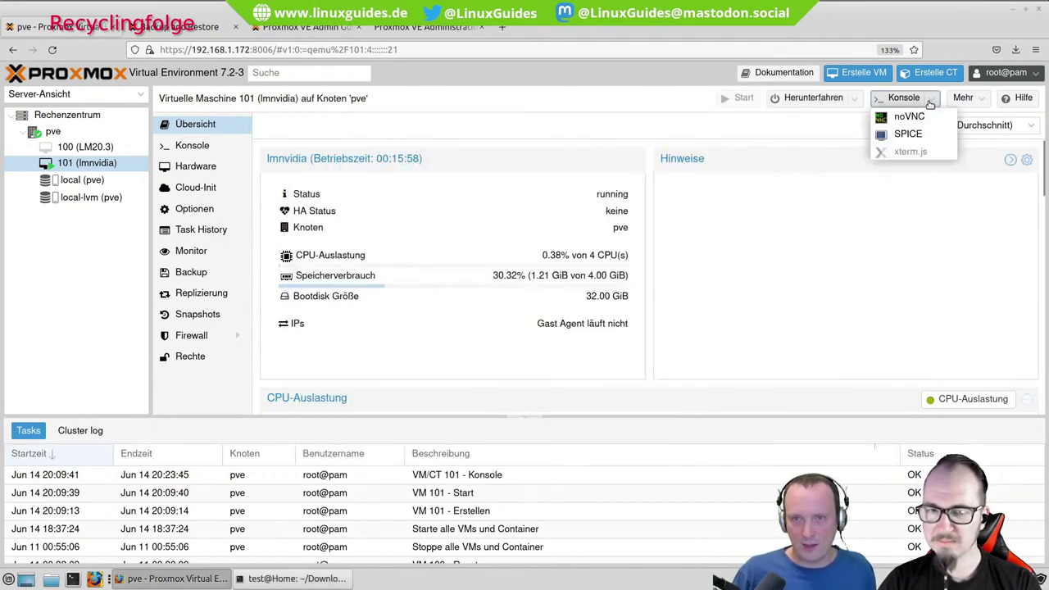
left_click(904, 135)
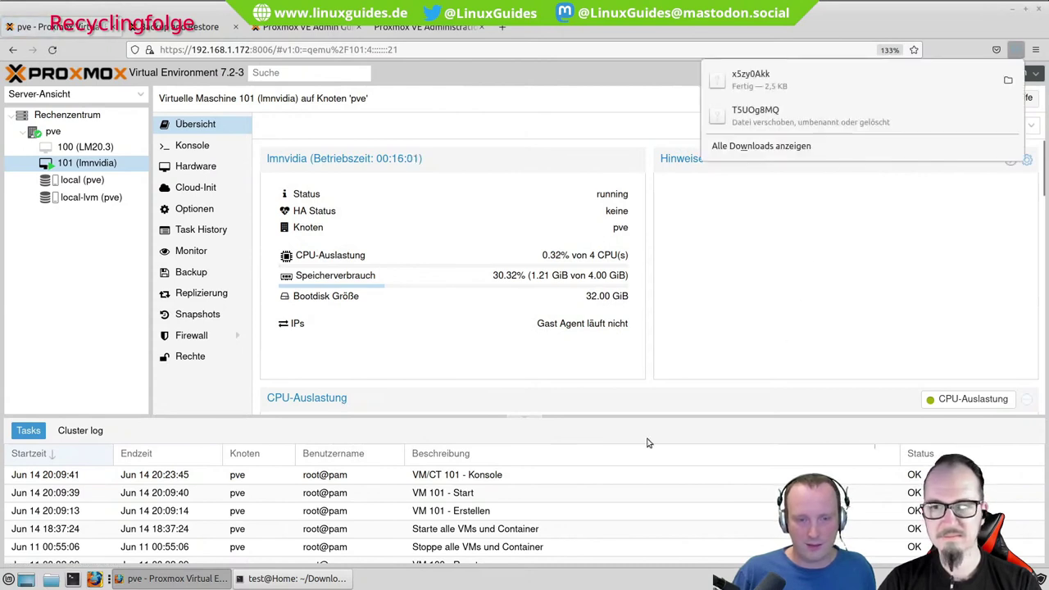
left_click(431, 405)
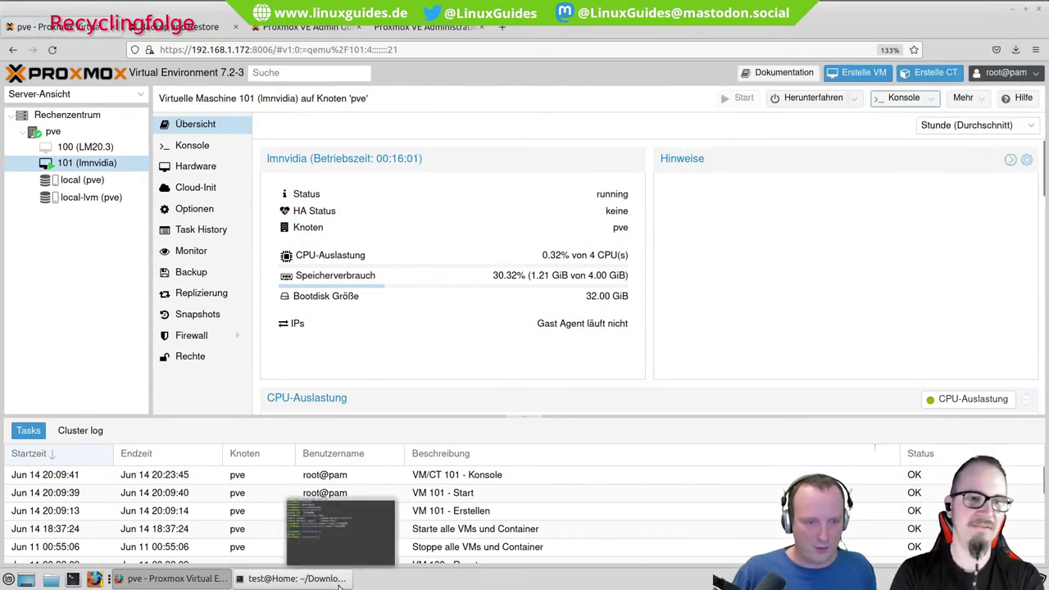
View the new connection file x5zy0Akk in the terminal with less.
left_click(291, 578)
type("less")
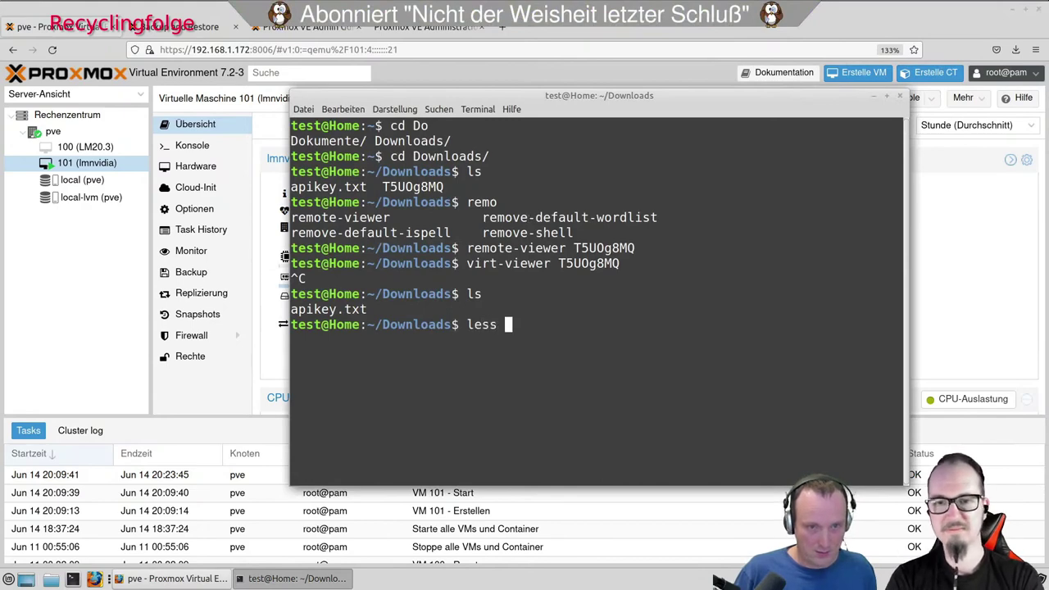
key("Tab")
key("Tab")
type("x")
key("Tab")
key("Return")
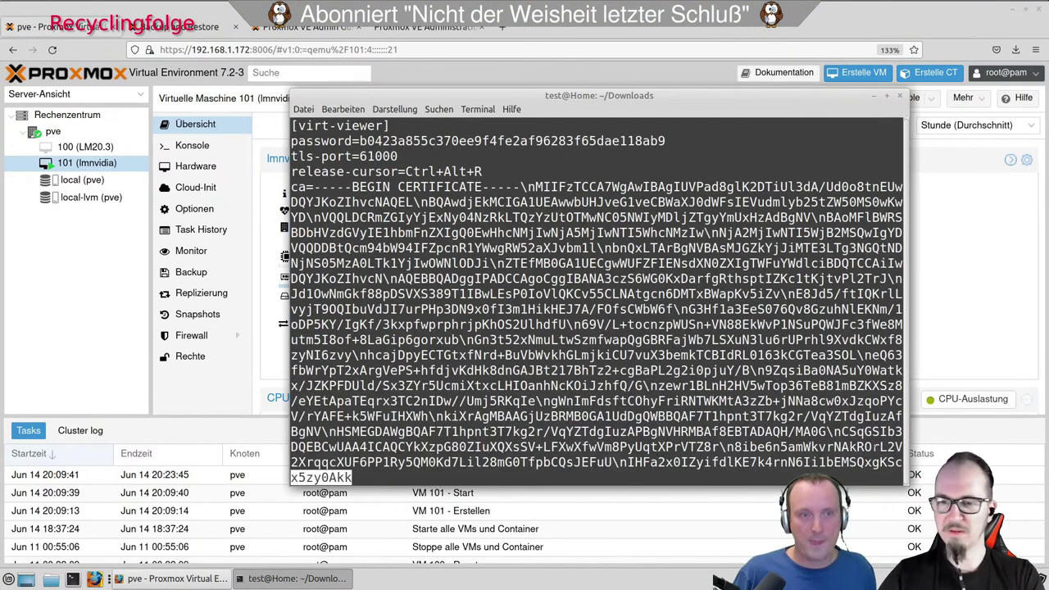
key("Down")
key("Up")
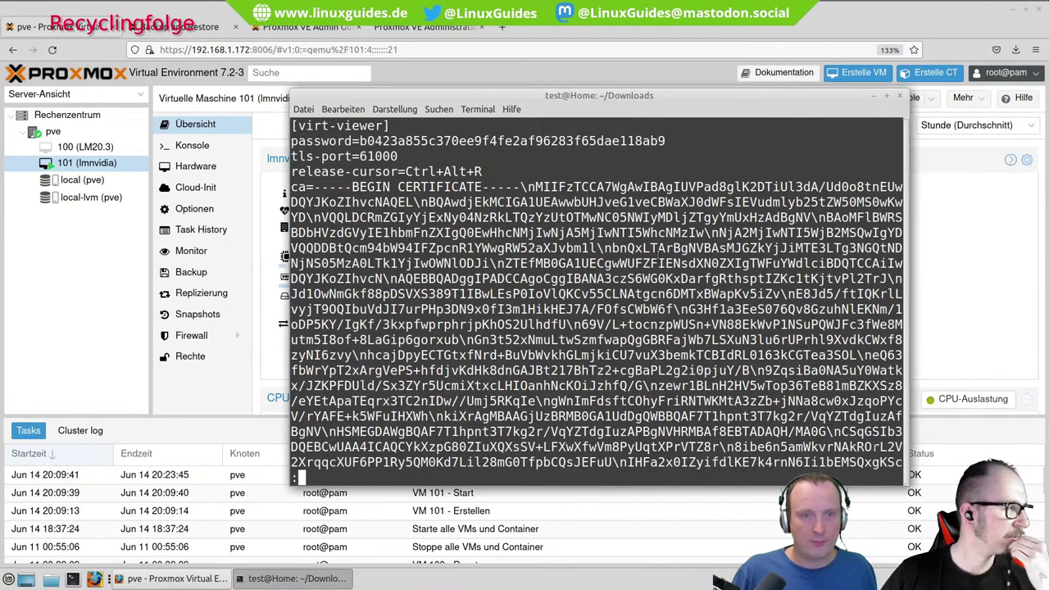
scroll(595, 295, "down", 6)
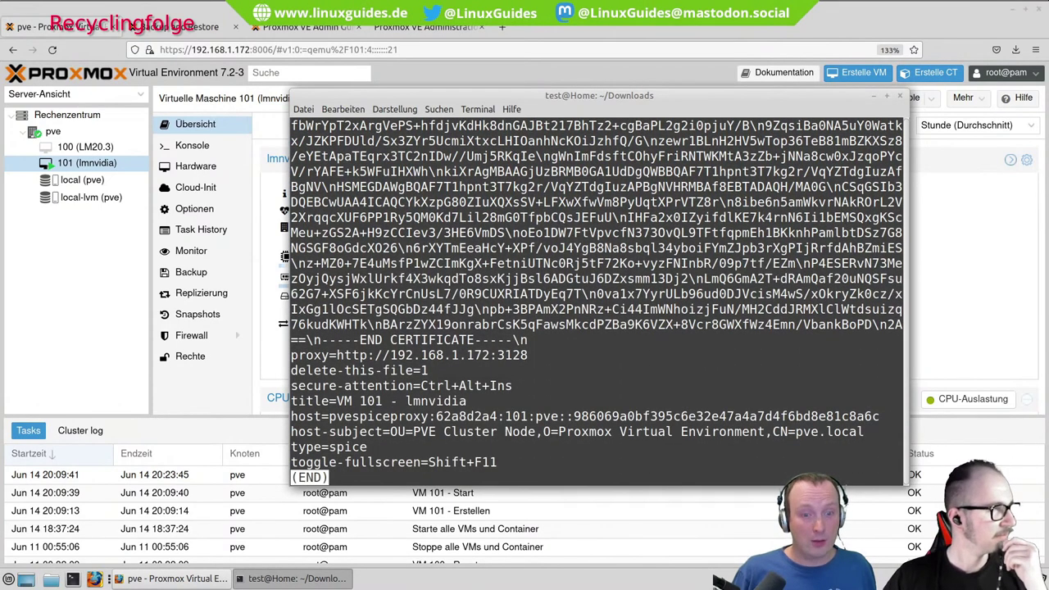
scroll(596, 295, "up", 5)
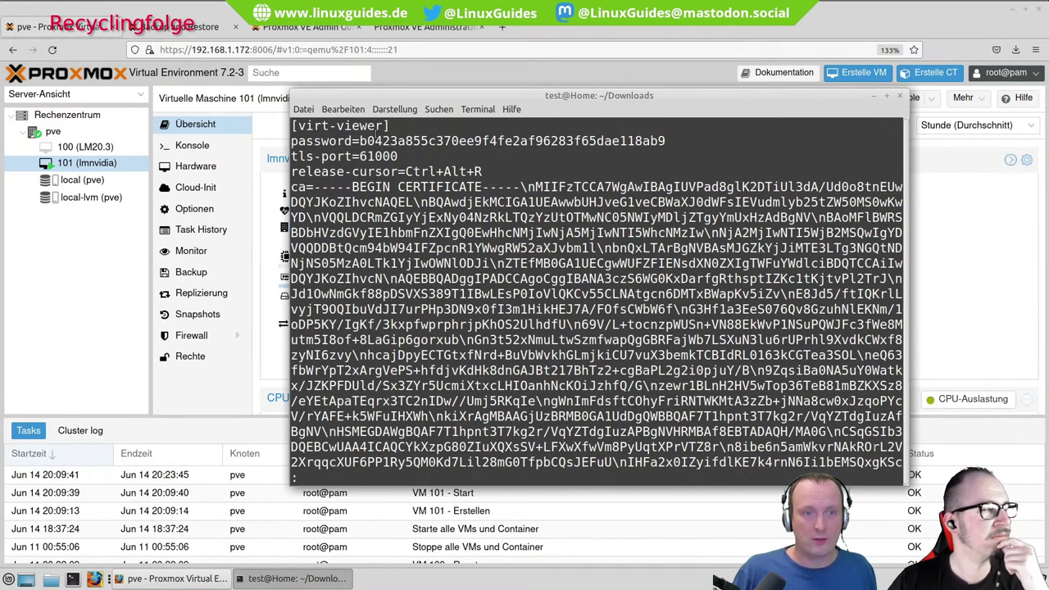
left_click_drag(359, 141, 672, 144)
left_click(371, 156)
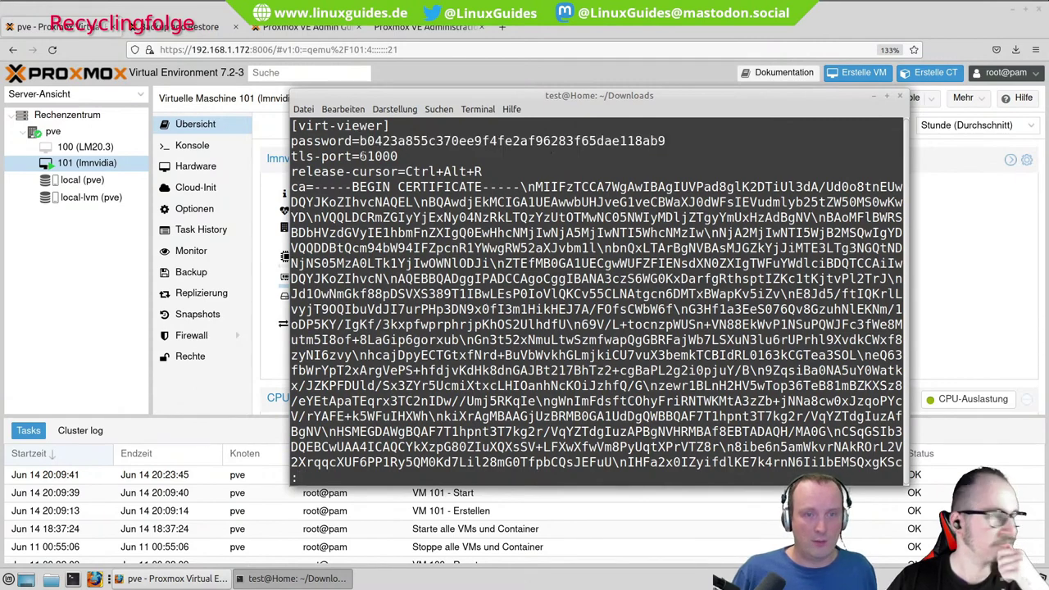
triple_click(369, 156)
left_click(479, 209)
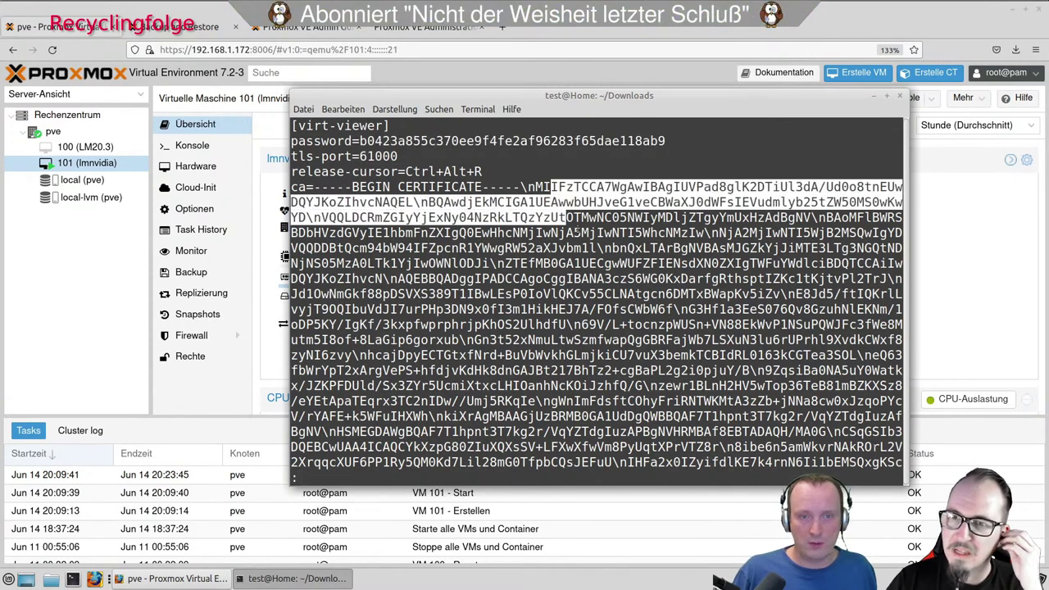
key("space")
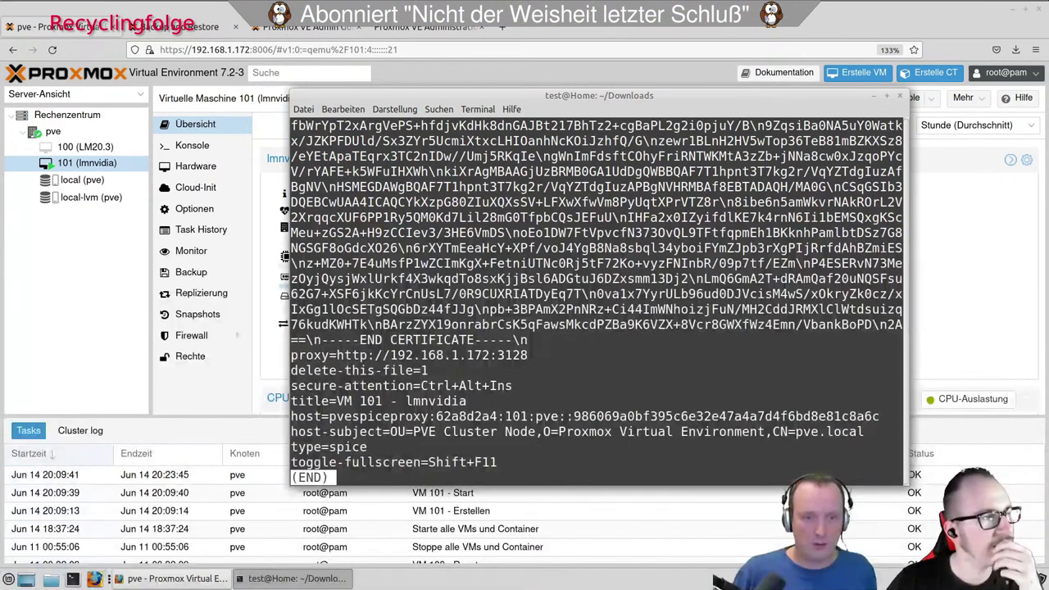
left_click_drag(336, 354, 530, 355)
left_click(529, 355)
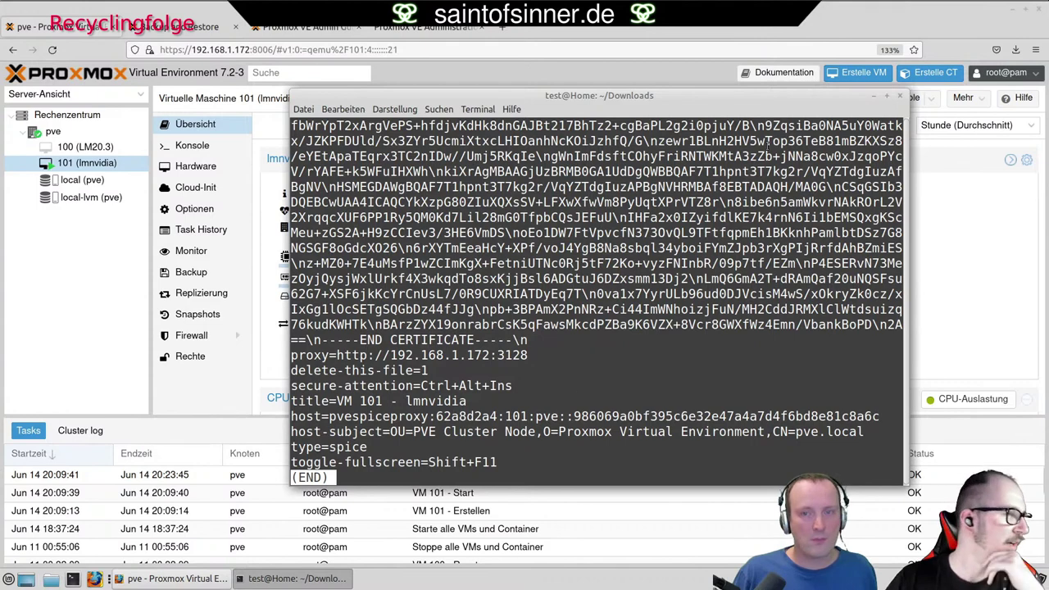
left_click(873, 97)
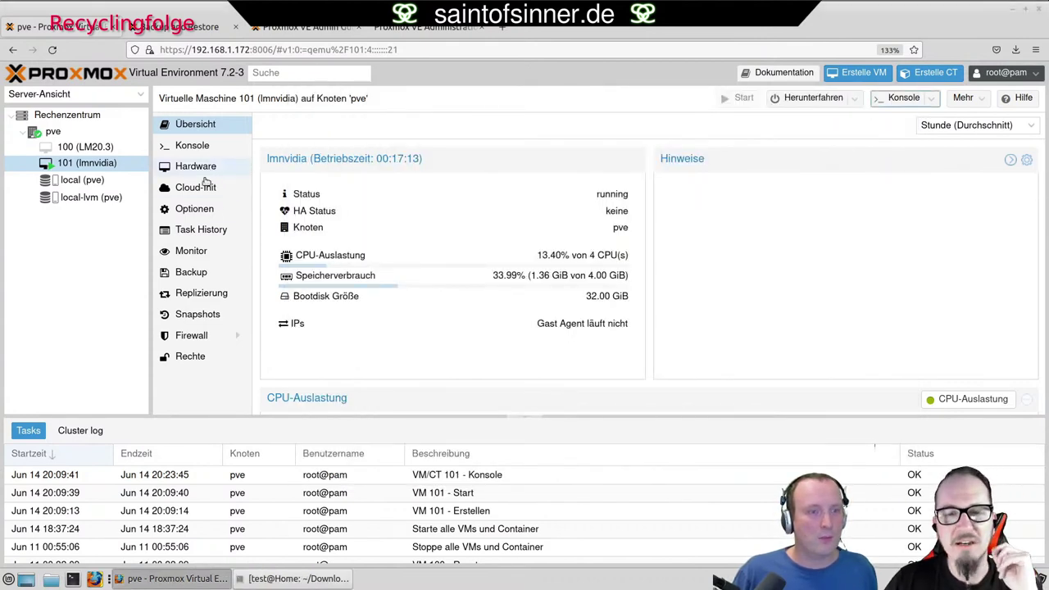
Check VM 101's SPICE (qxl) display, then rerun virt-viewer on the old file T5UOg8MQ, which fails.
left_click(200, 168)
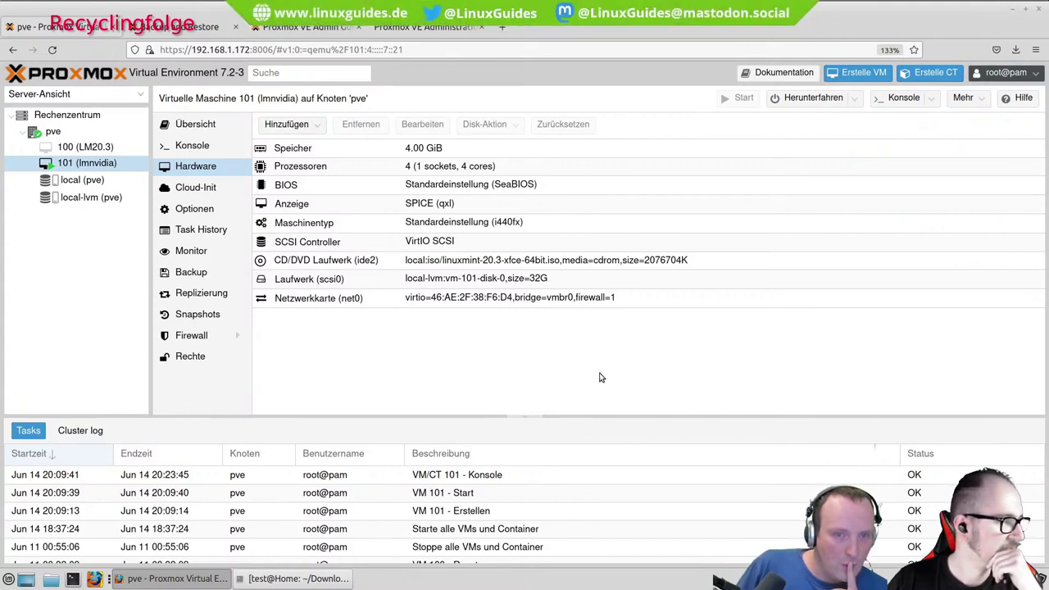
left_click(333, 580)
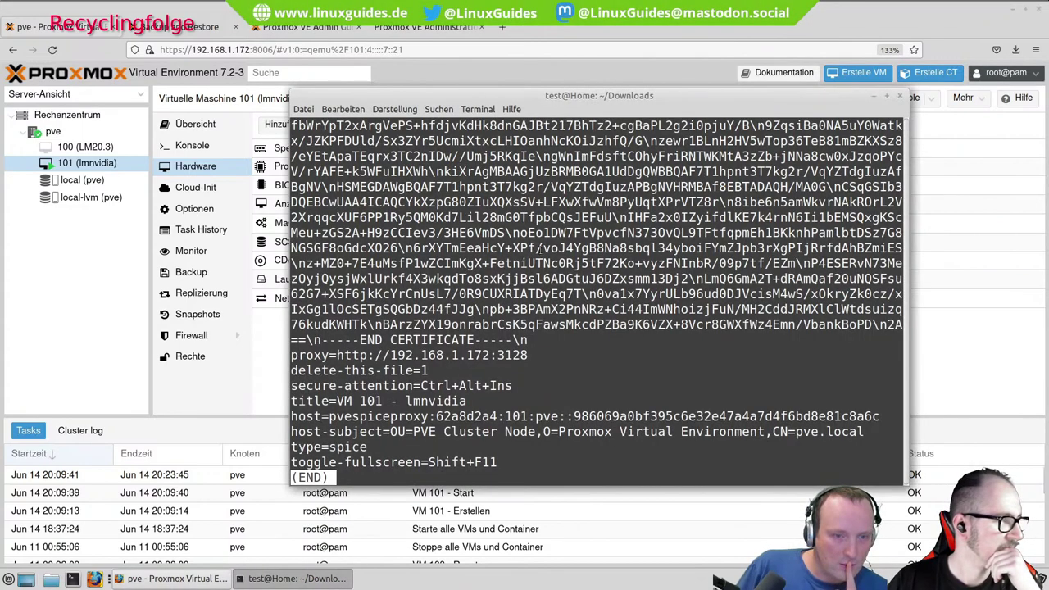
key("q")
key("Up")
key("Up")
key("Up")
key("Up")
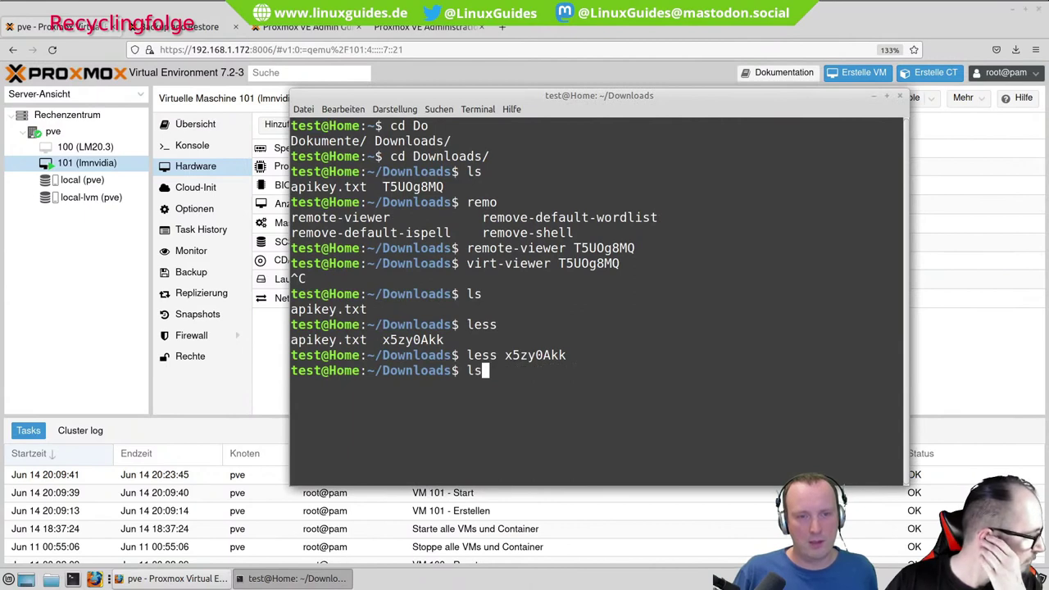
key("Return")
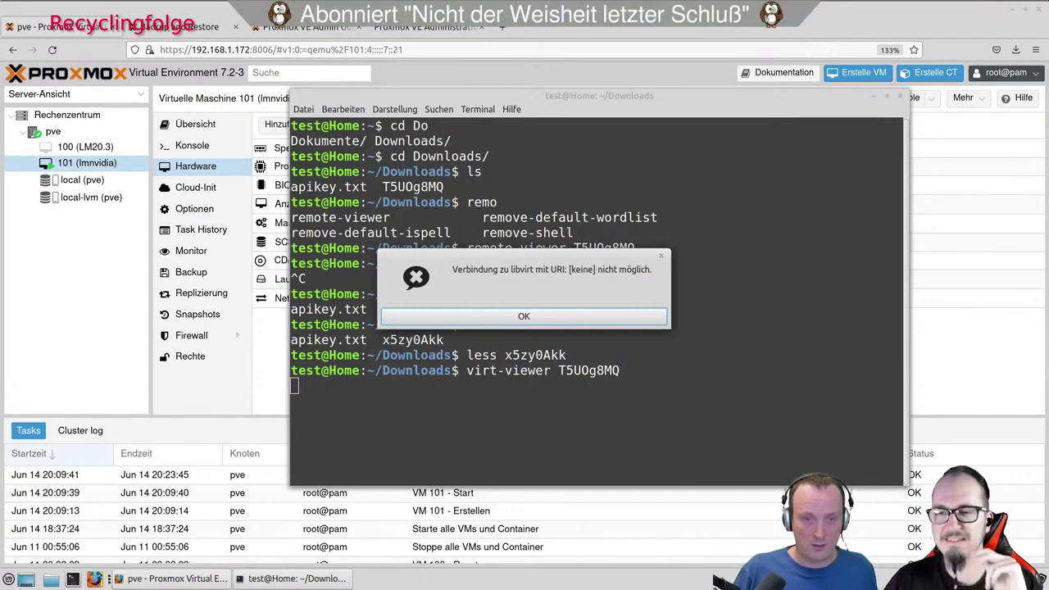
key("Return")
List Downloads in detail, showing apikey.txt (173) and x5zy0Akk (2515 bytes).
type("ls")
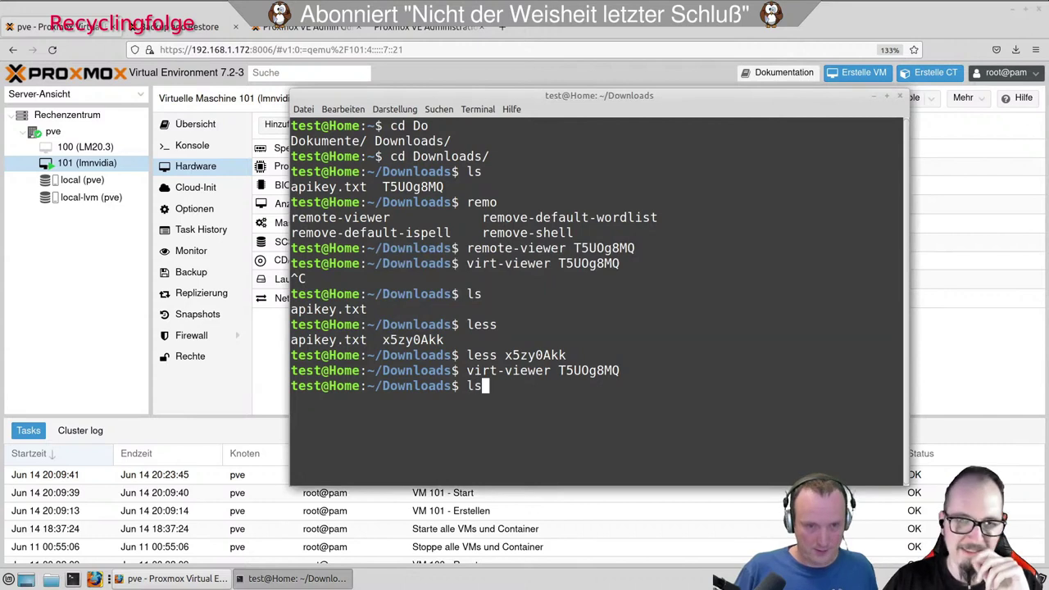
type(" -l")
key("Return")
key("Up")
key("Up")
key("Up")
key("Up")
key("Up")
key("Up")
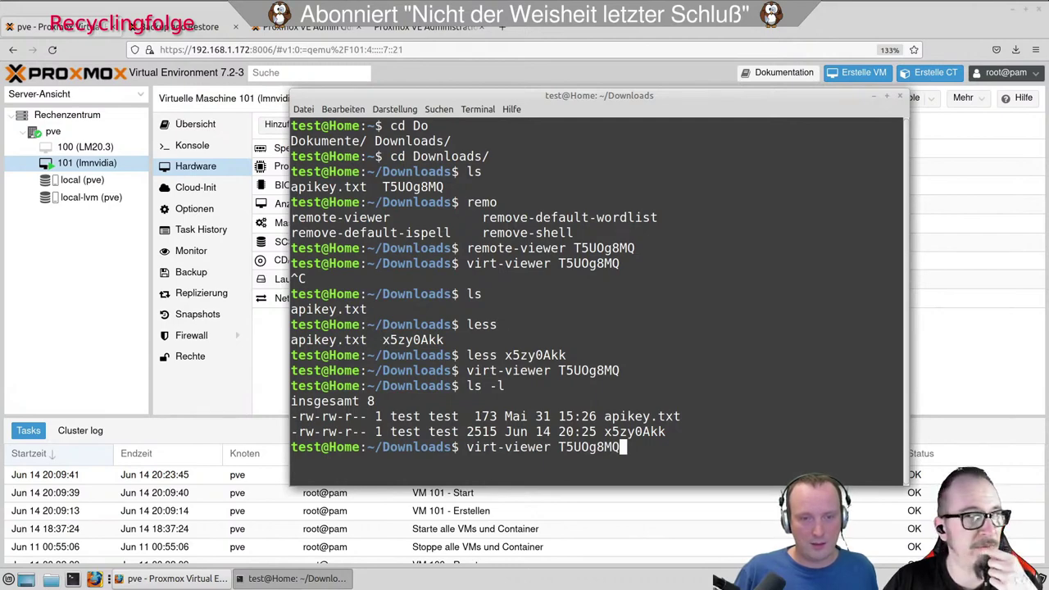
key("ctrl+c")
Enter the remote-viewer command name using Tab completion.
type("remo")
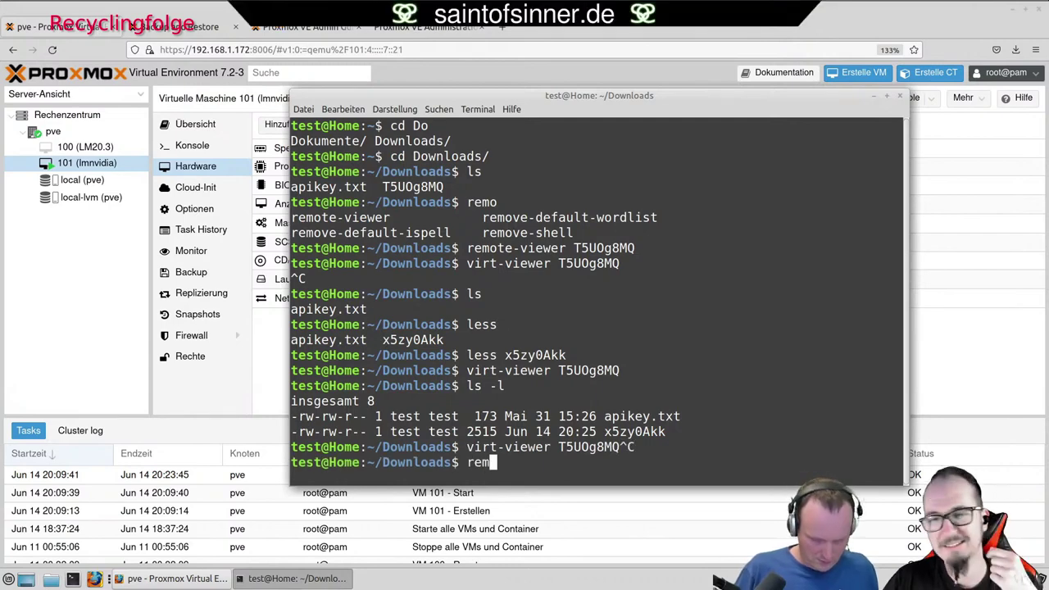
key("Tab")
key("Tab")
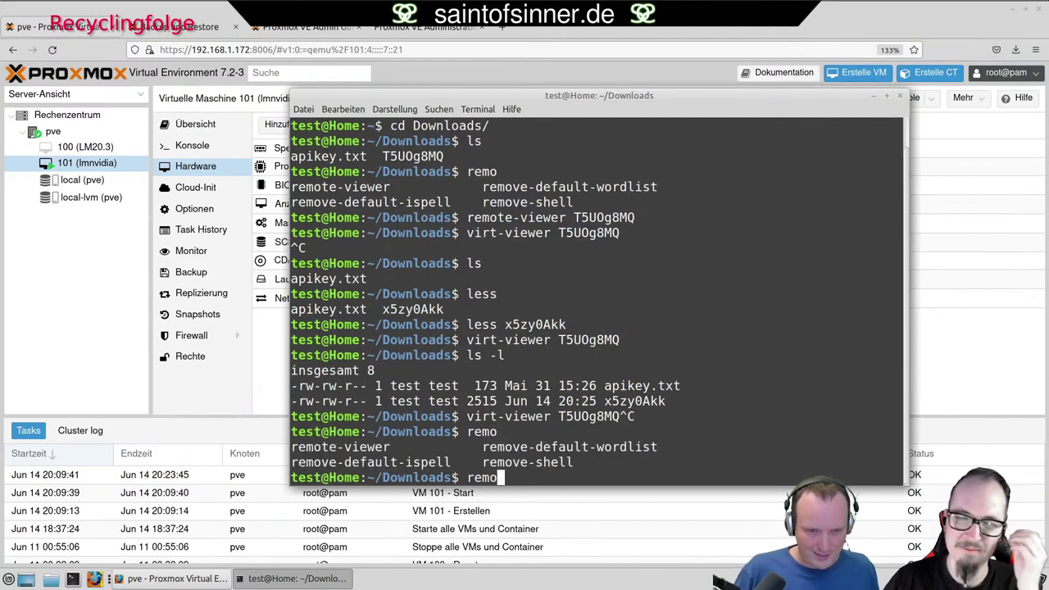
type("r")
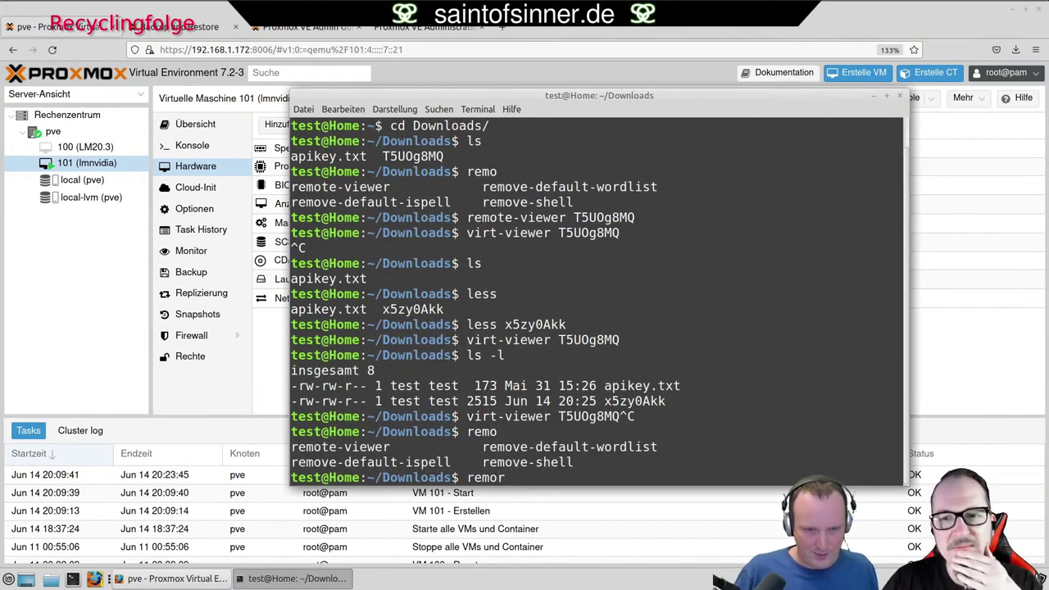
key("BackSpace")
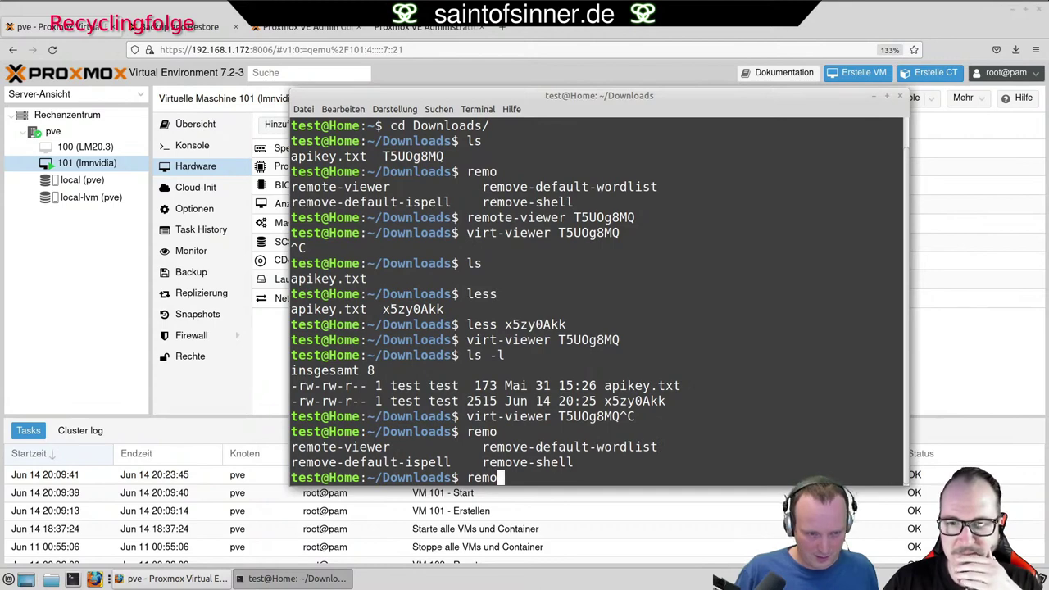
type("t")
key("Tab")
Show remote-viewer --help and review its URI and VV-FILE usage arguments.
type("--help")
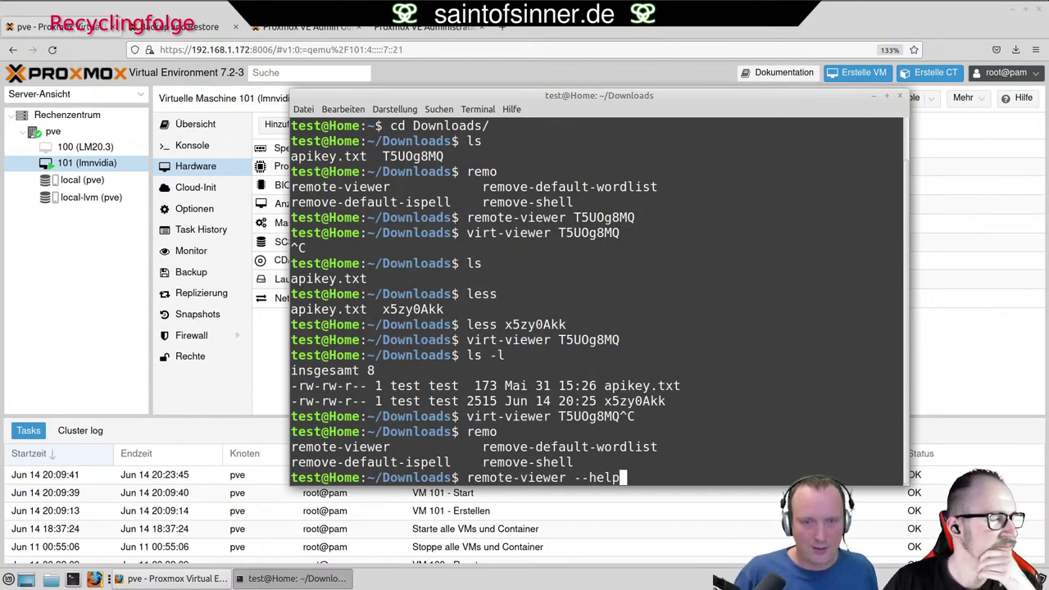
key("Return")
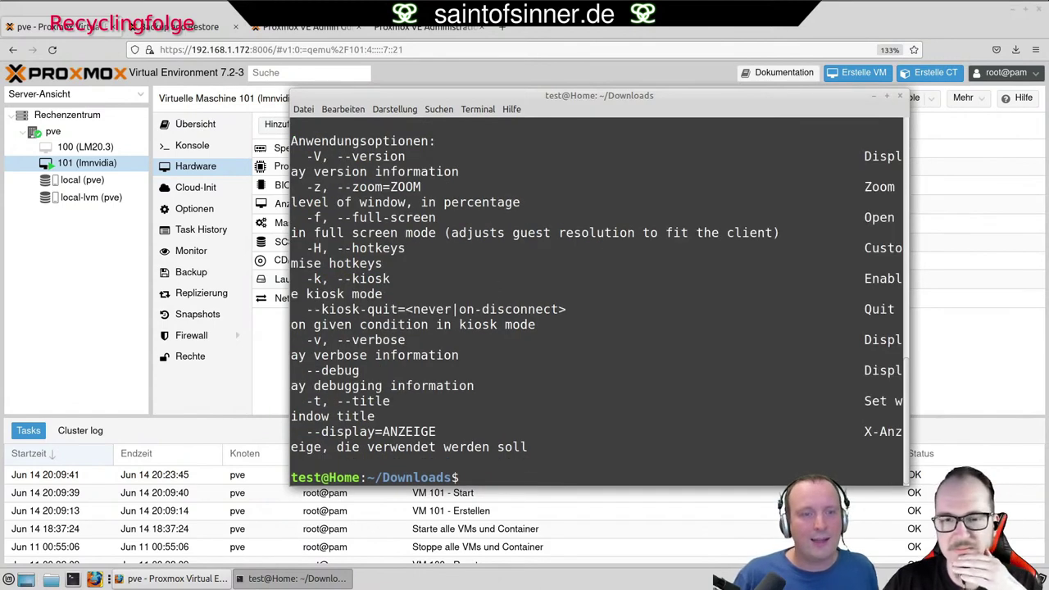
left_click_drag(283, 249, 154, 249)
scroll(537, 314, "up", 3)
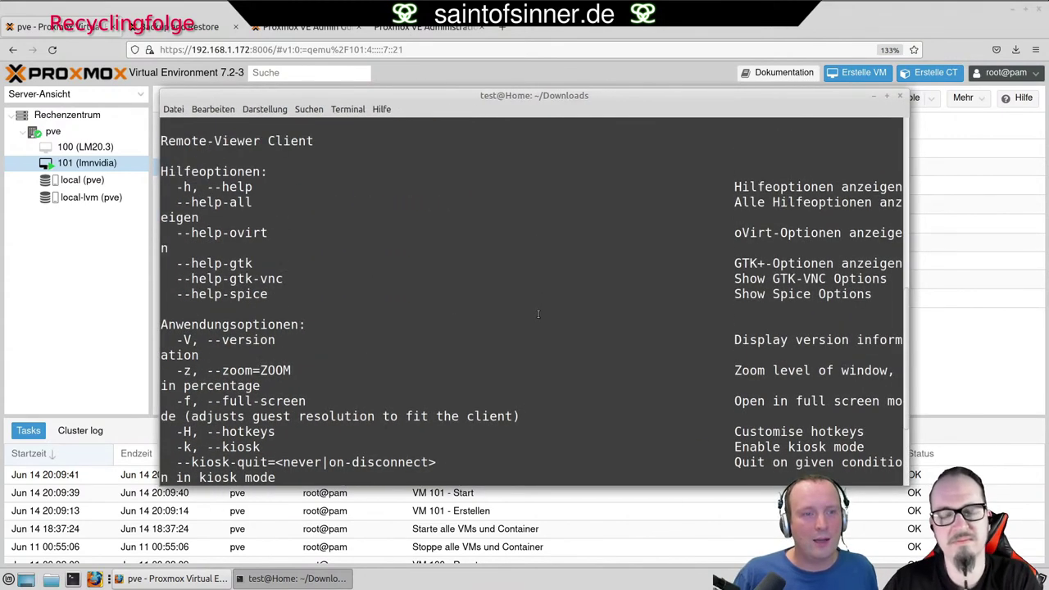
scroll(537, 314, "up", 2)
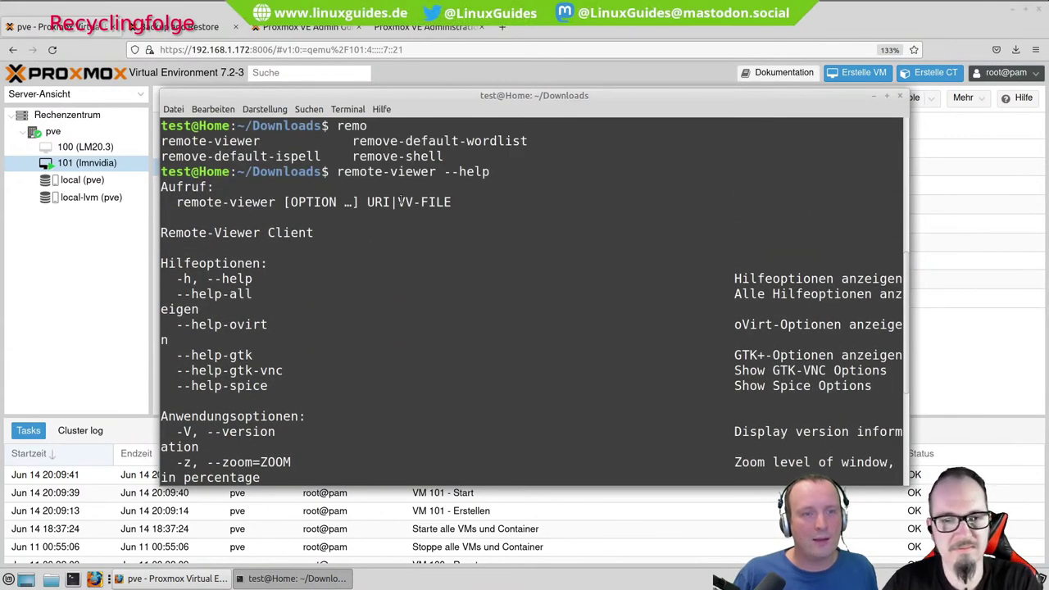
left_click_drag(400, 201, 464, 200)
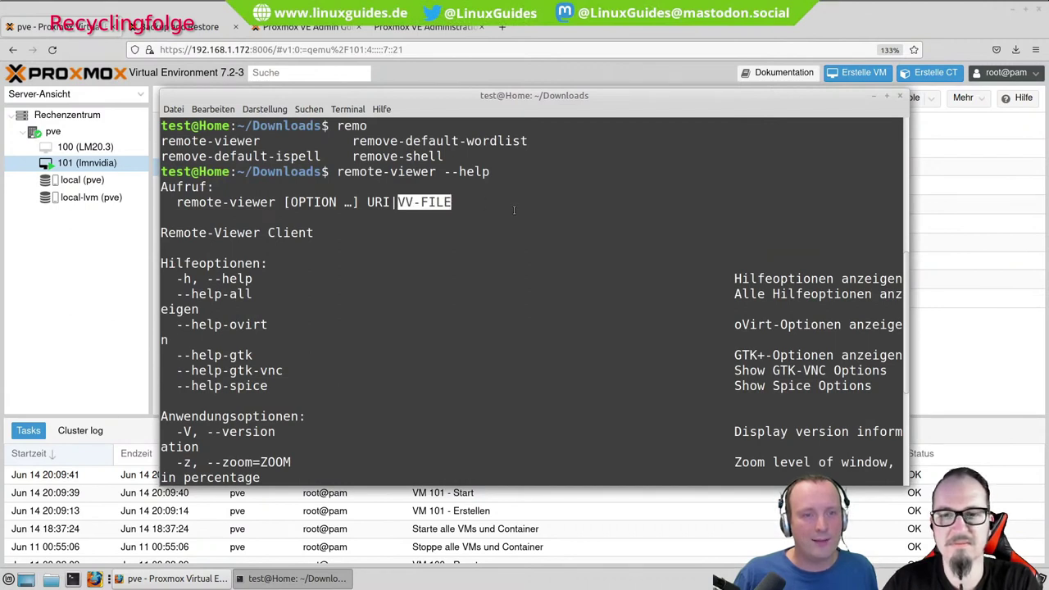
left_click_drag(368, 202, 394, 202)
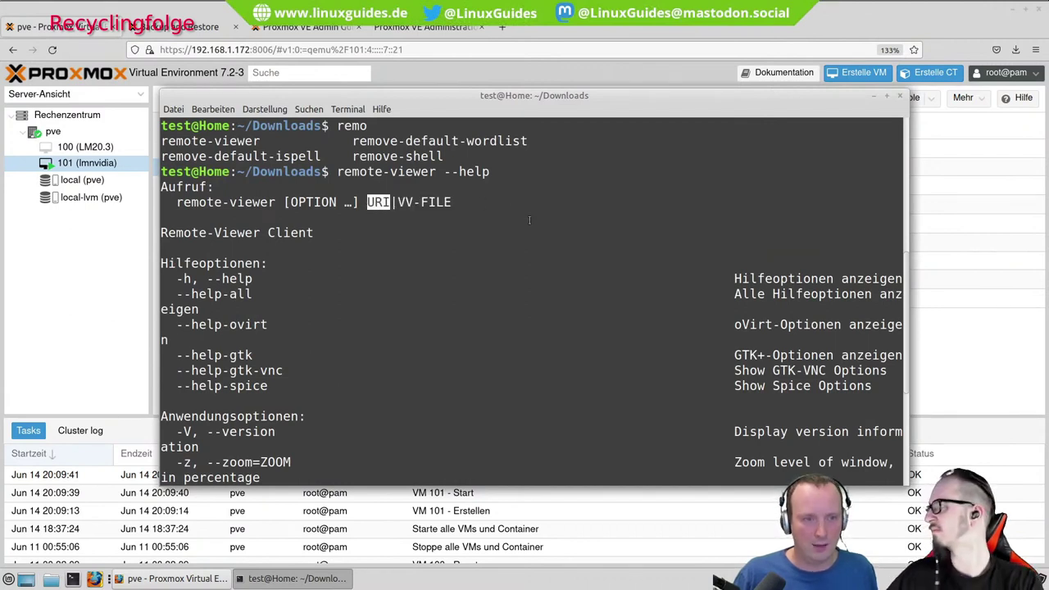
scroll(529, 219, "down", 1)
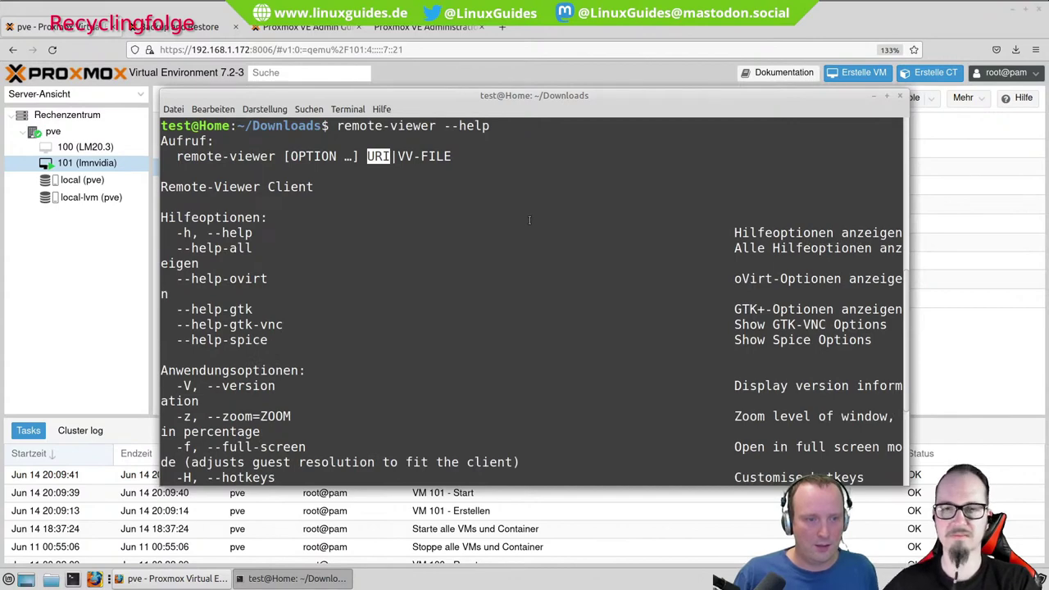
scroll(529, 220, "down", 2)
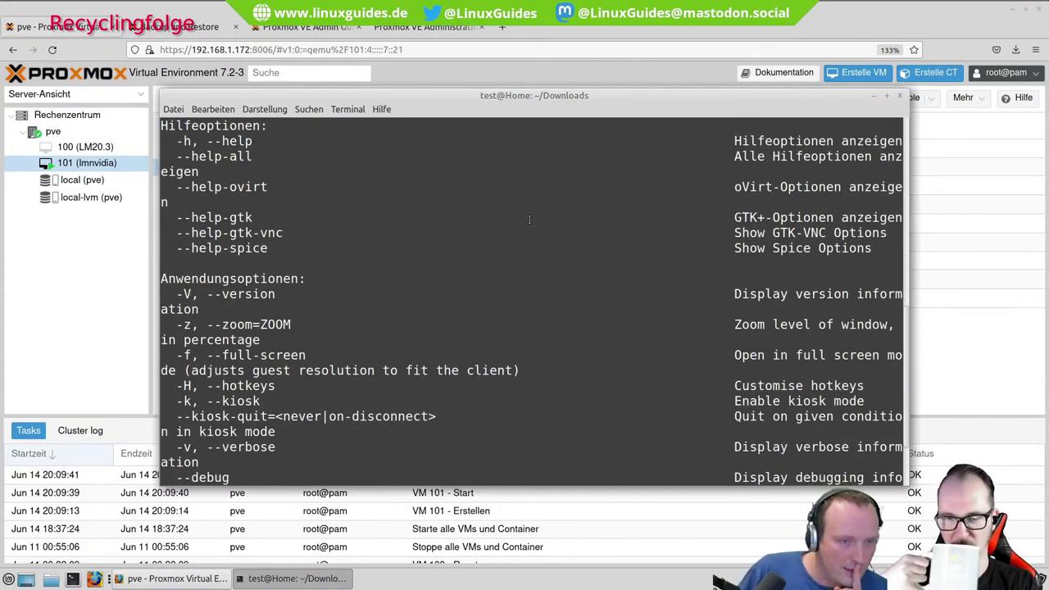
scroll(529, 220, "down", 2)
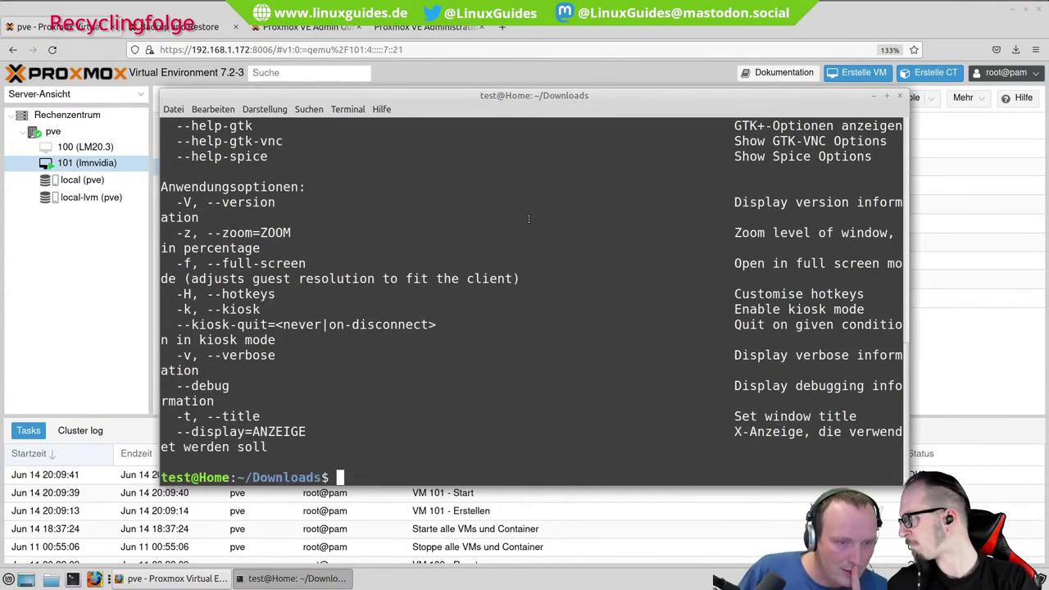
Run remote-viewer on x5zy0Akk, which fails with HTTP proxy error 401.
key("Up")
key("BackSpace")
key("BackSpace")
key("BackSpace")
key("BackSpace")
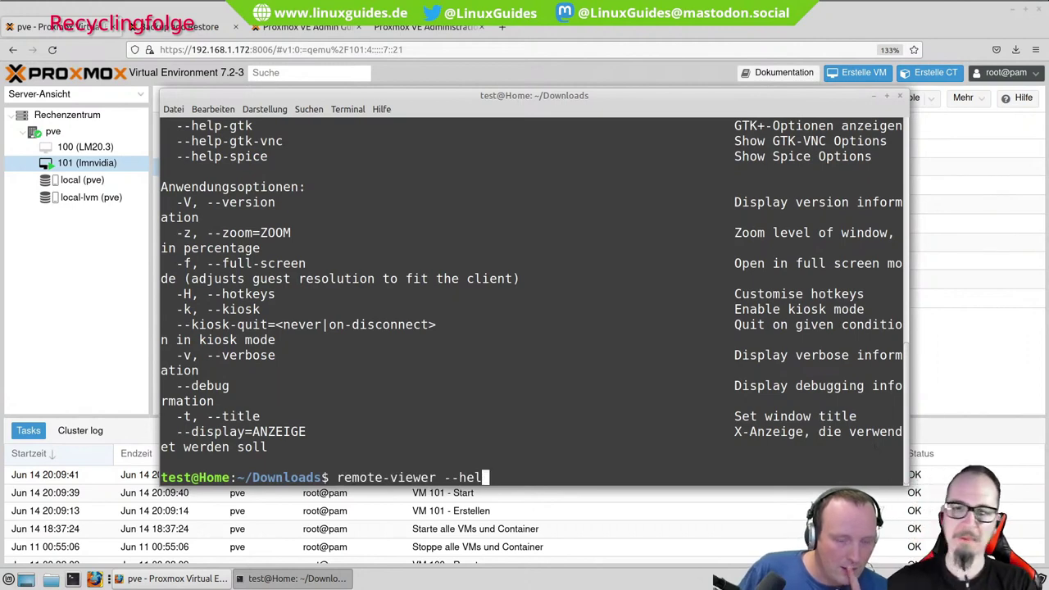
key("BackSpace")
key("BackSpace")
key("Tab")
key("Tab")
type("x")
key("Tab")
key("Return")
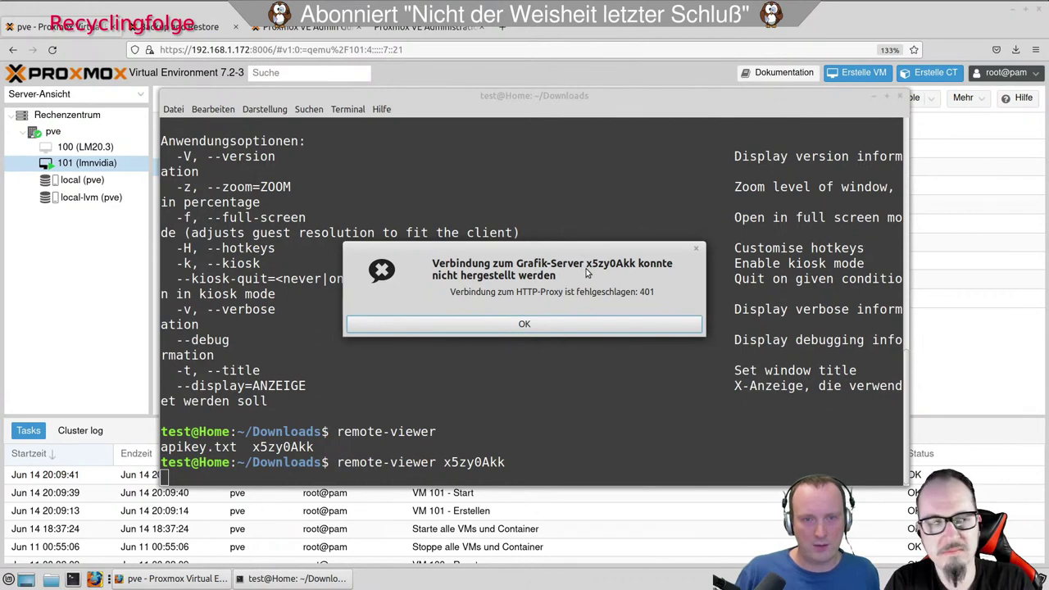
Rerun remote-viewer x5zy0Akk and dismiss the resulting connection-type error.
left_click(530, 322)
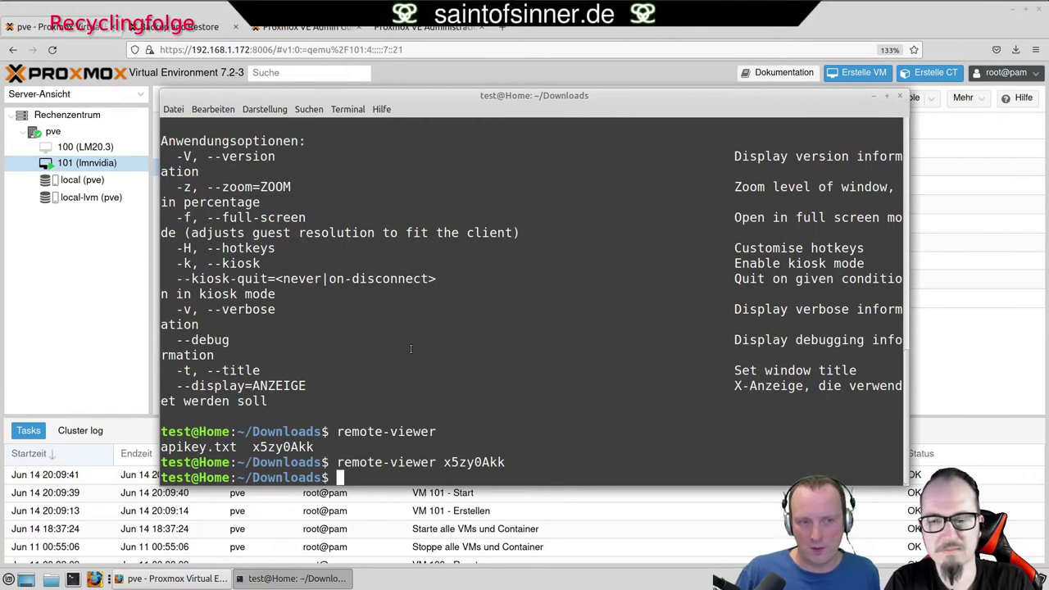
scroll(410, 349, "up", 3)
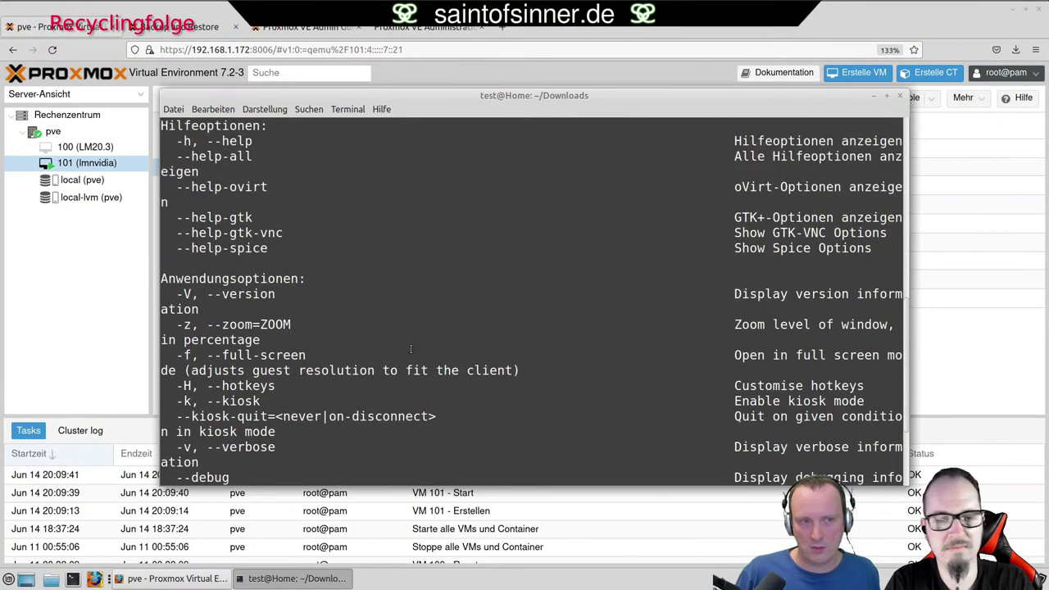
scroll(411, 349, "up", 1)
scroll(336, 181, "down", 3)
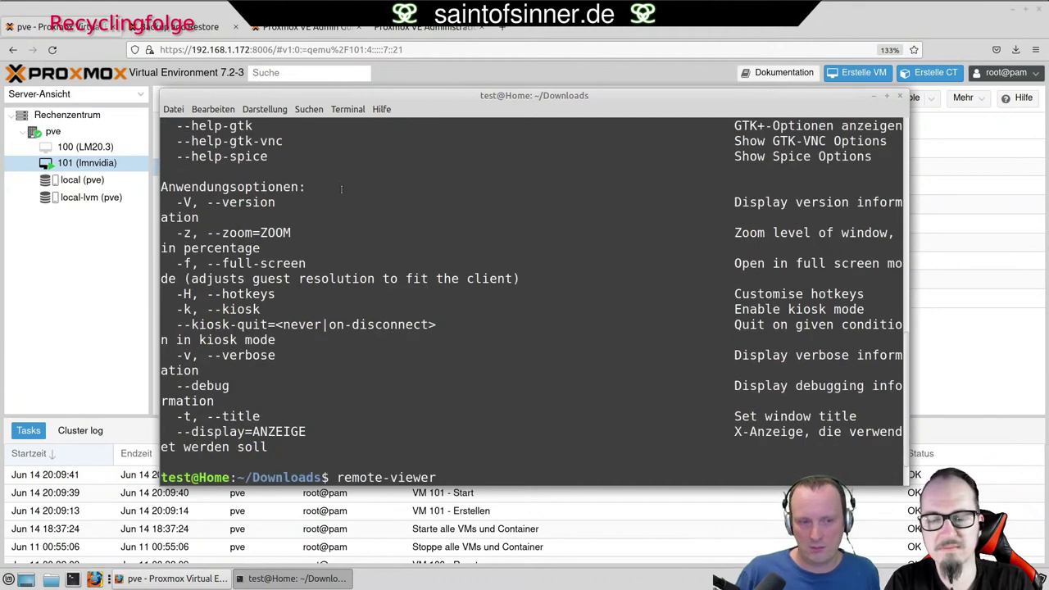
scroll(339, 187, "down", 1)
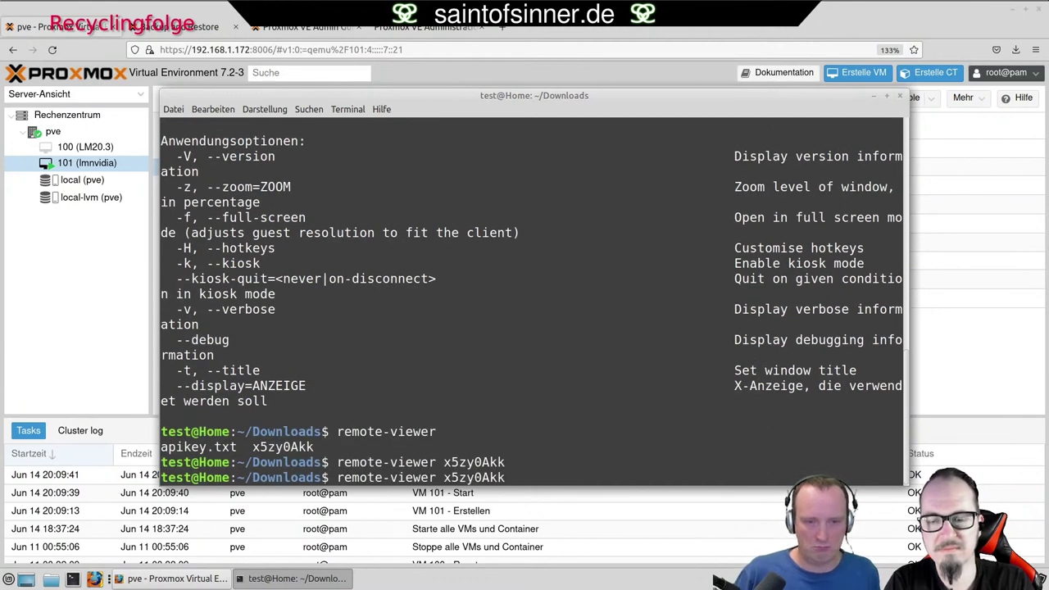
key("Return")
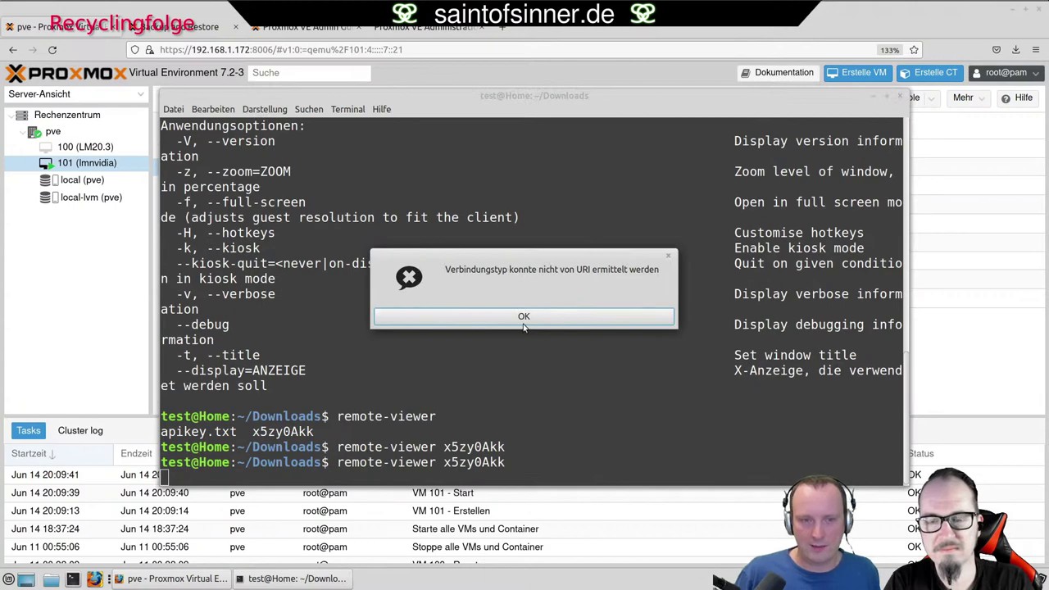
key("Return")
List Downloads in detail, now holding only apikey.txt, and minimise the terminal.
type("ls -l")
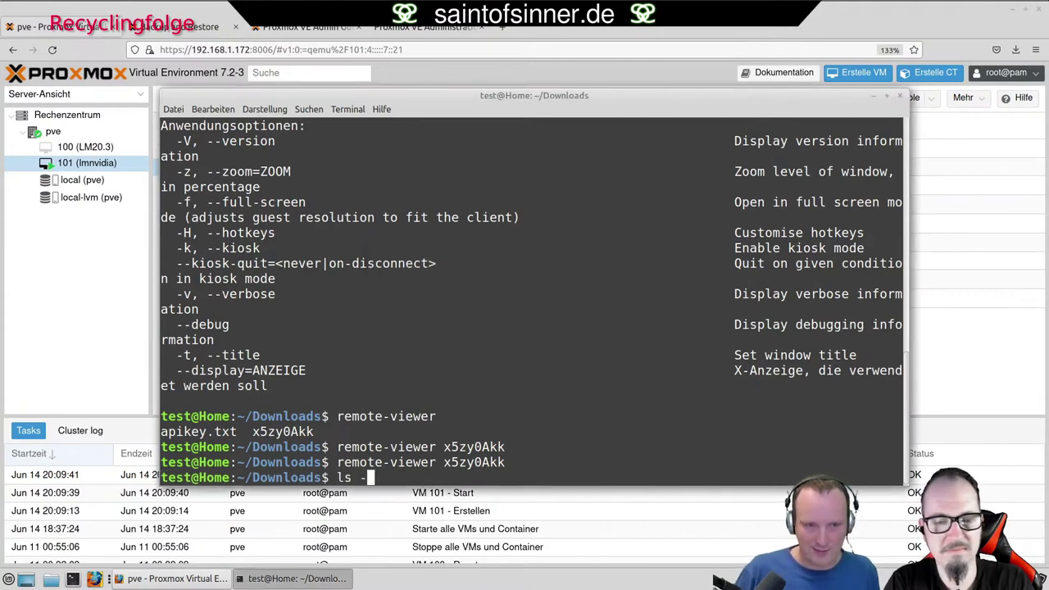
key("Return")
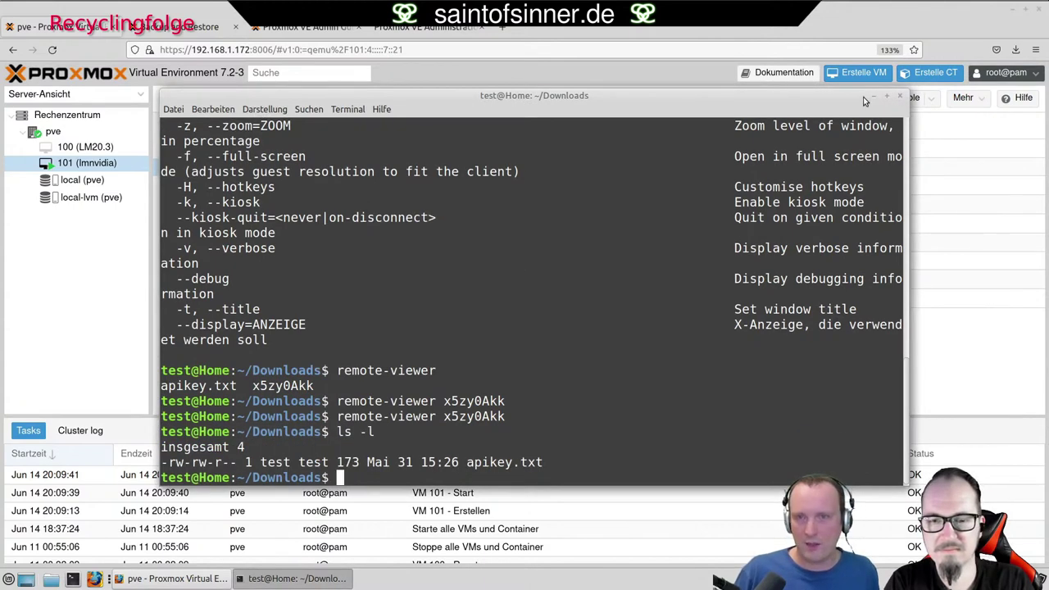
left_click(873, 96)
left_click(932, 98)
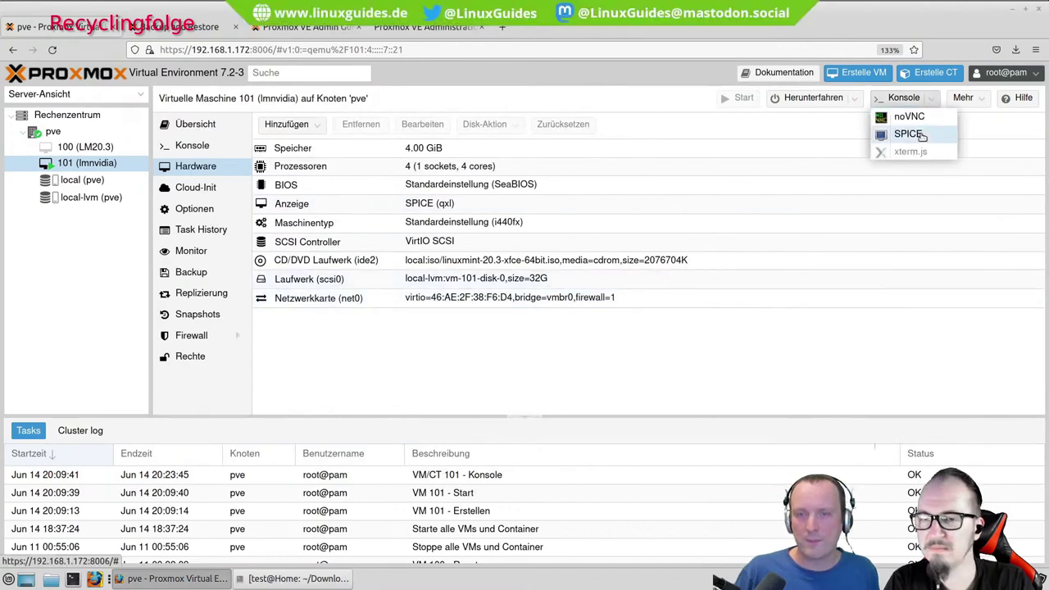
left_click(910, 133)
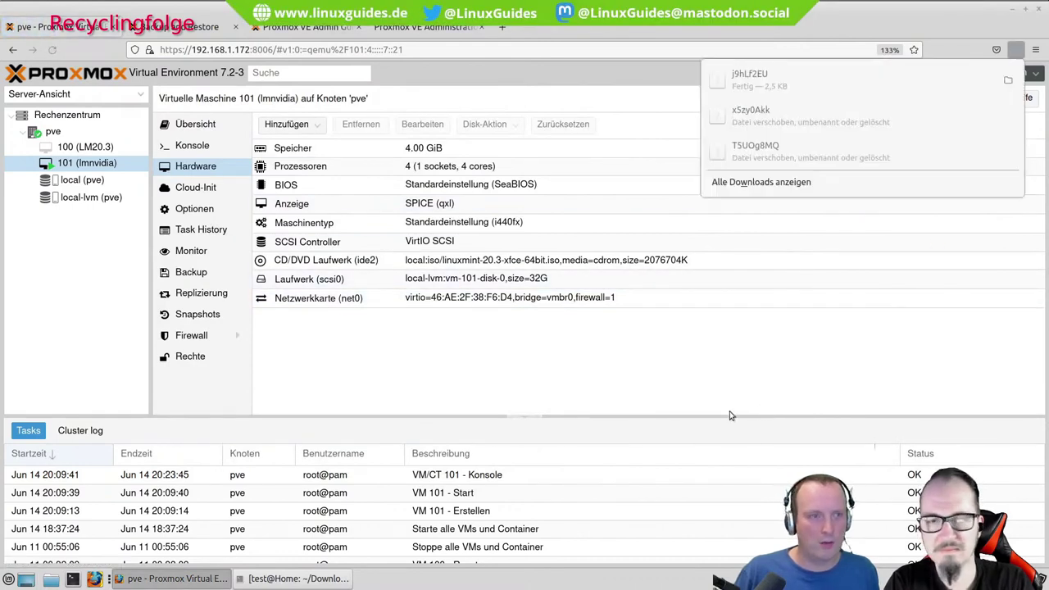
left_click(297, 579)
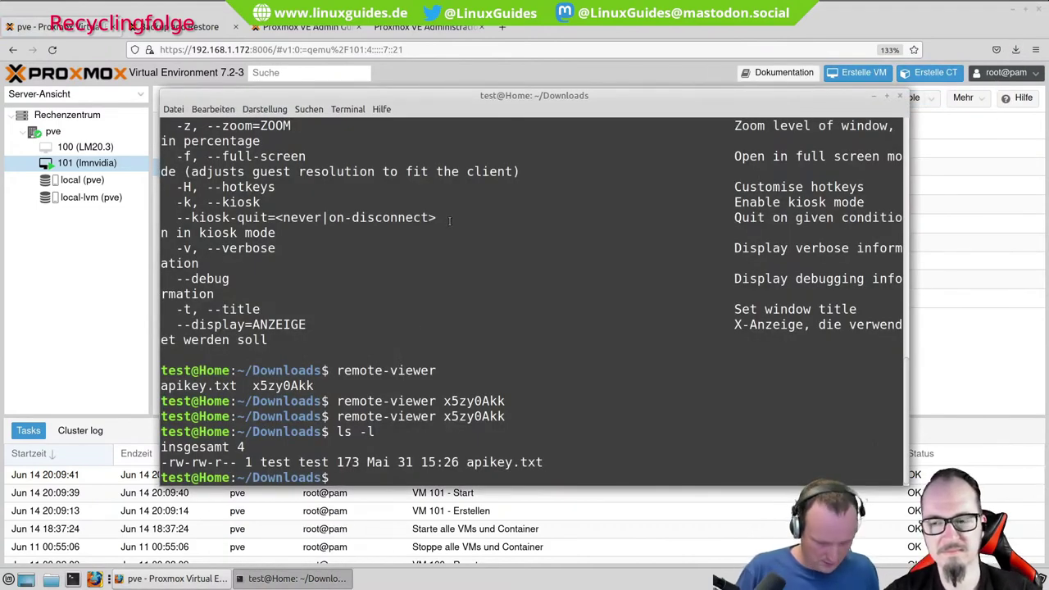
type("cat")
key("Tab")
key("Tab")
type("j")
key("Tab")
key("Return")
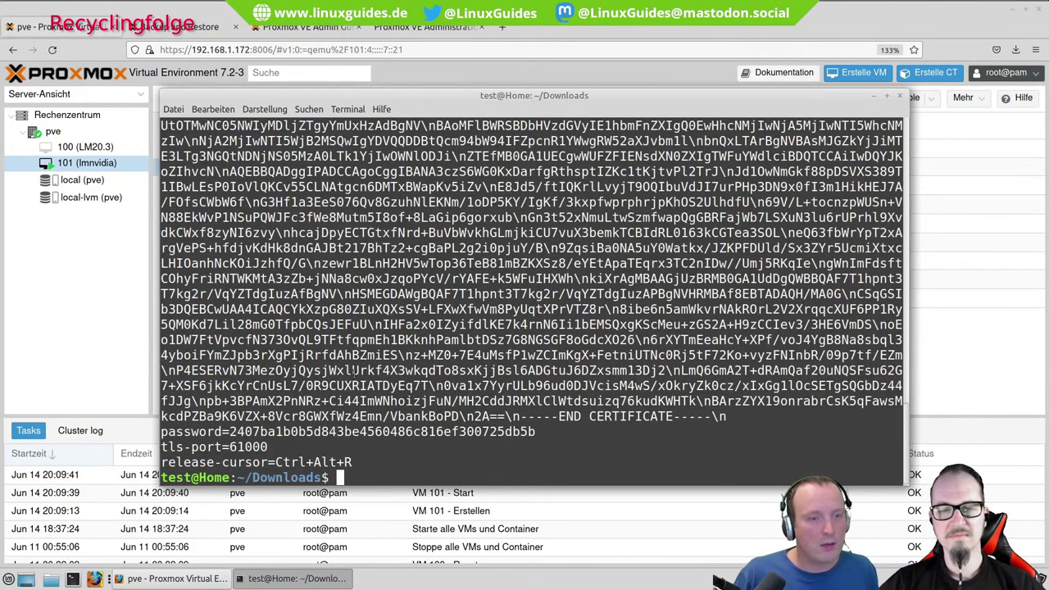
scroll(352, 406, "up", 5)
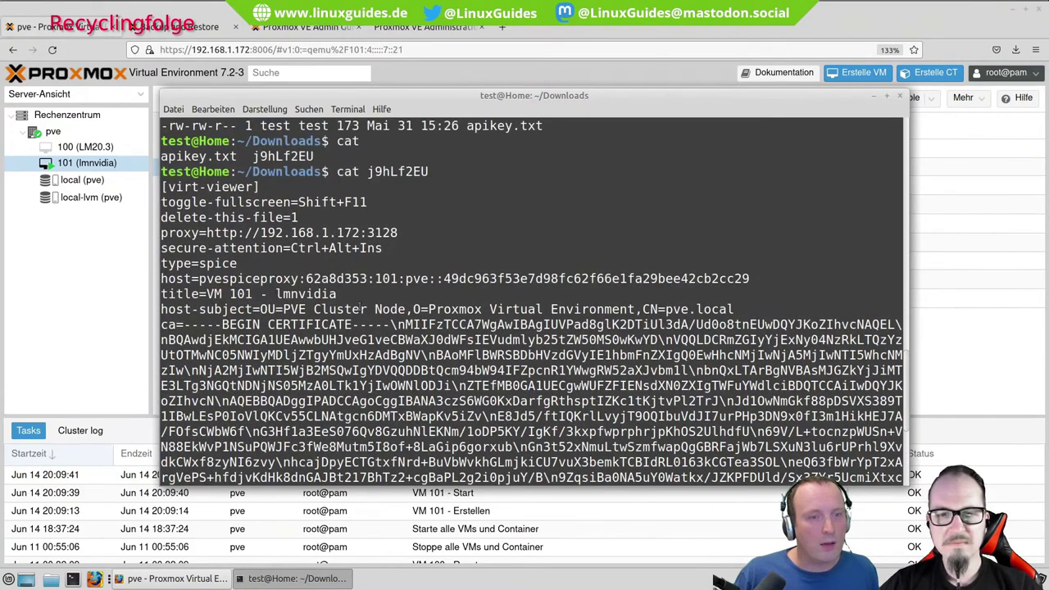
left_click_drag(398, 233, 206, 233)
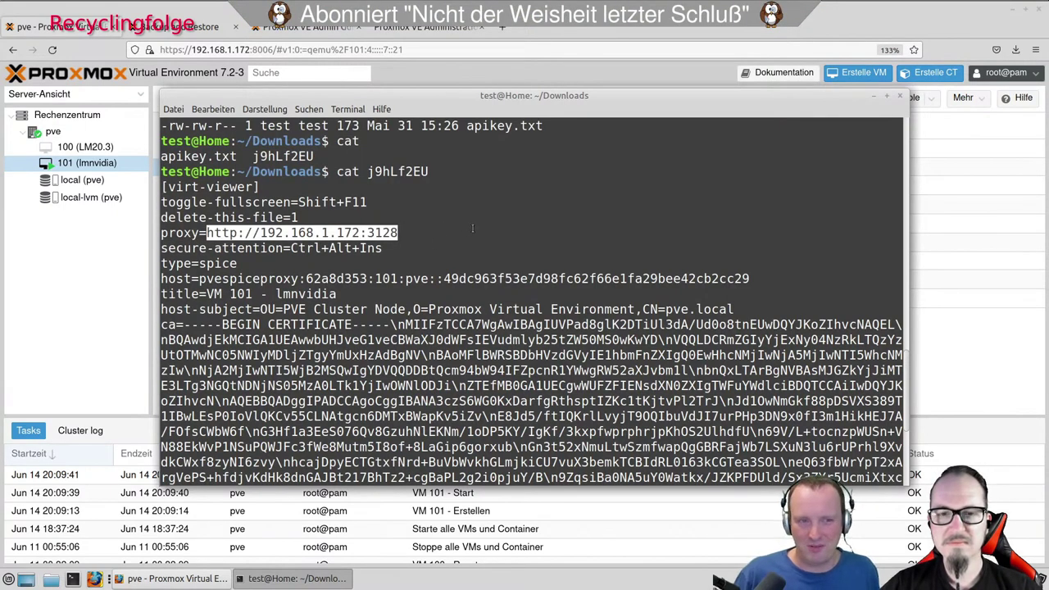
scroll(472, 229, "down", 5)
type("remo")
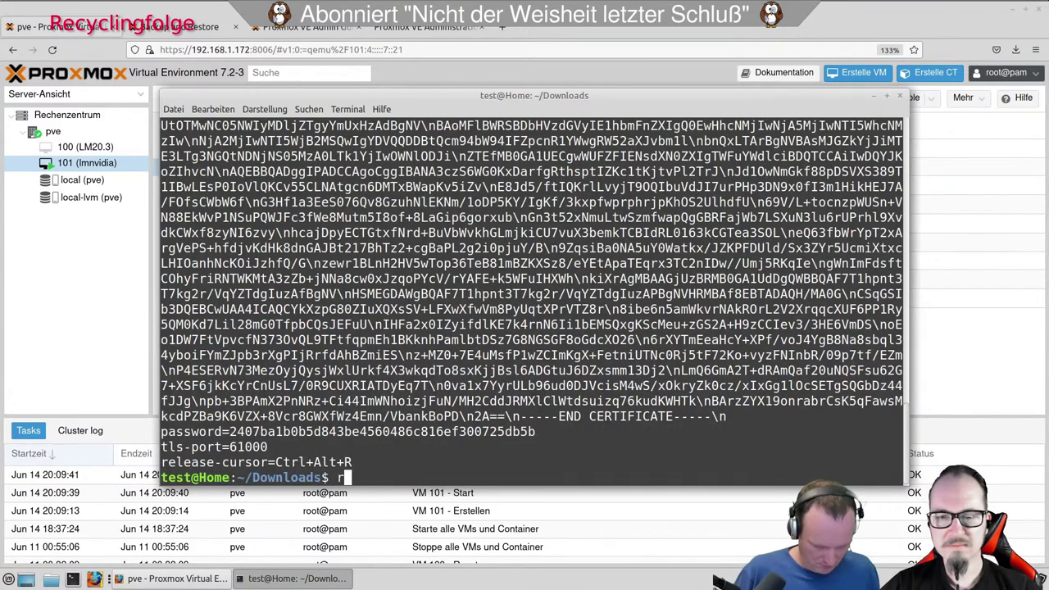
type("te-viewer")
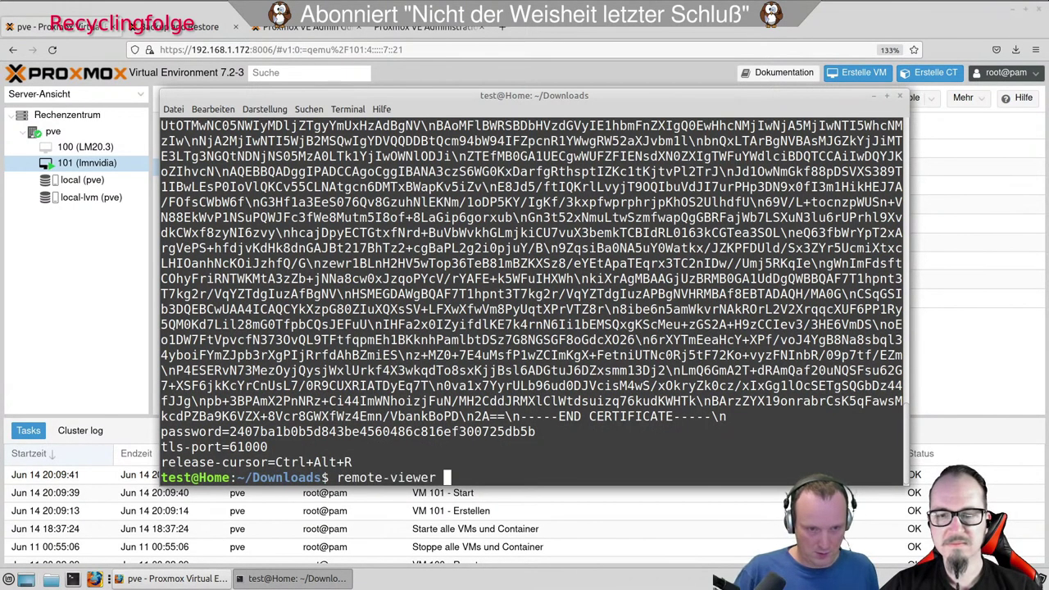
type("http://192.168.1.172:3128")
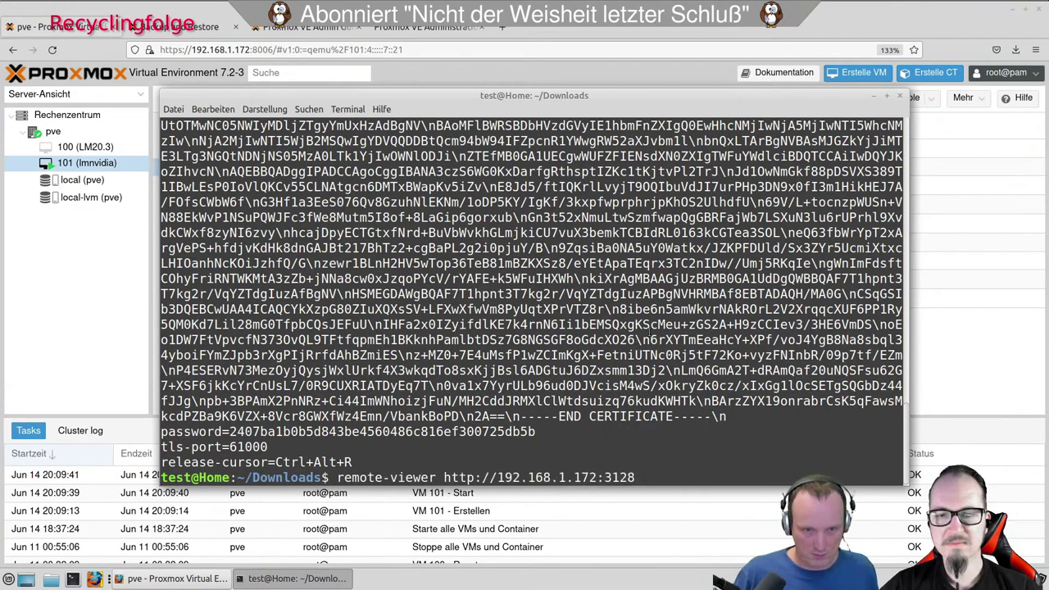
key("Return")
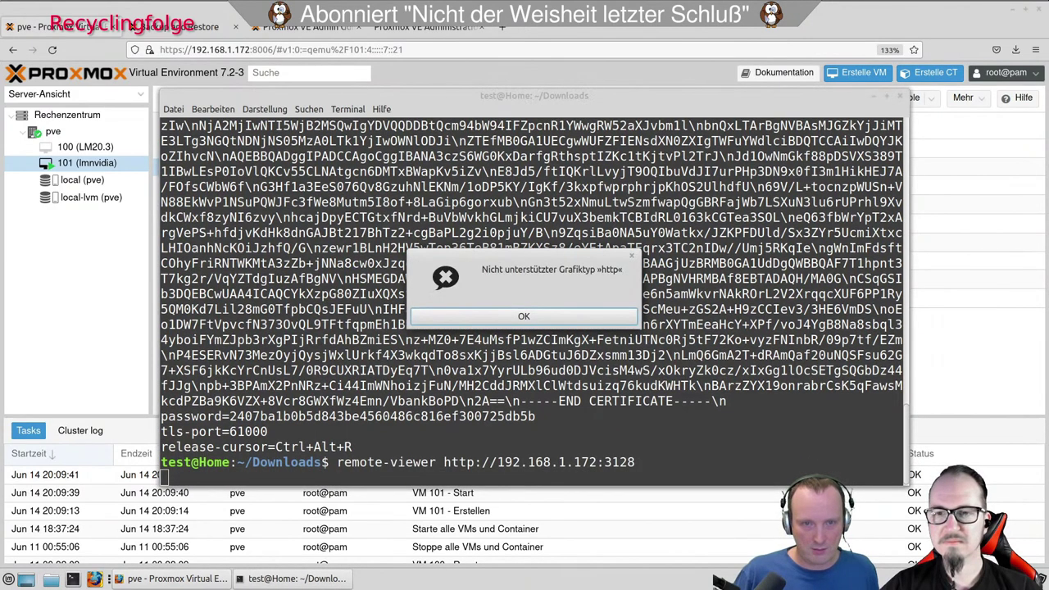
key("Return")
Rerun remote-viewer with spice://192.168.1.172:3128 instead of the http scheme.
key("Up")
key("Home")
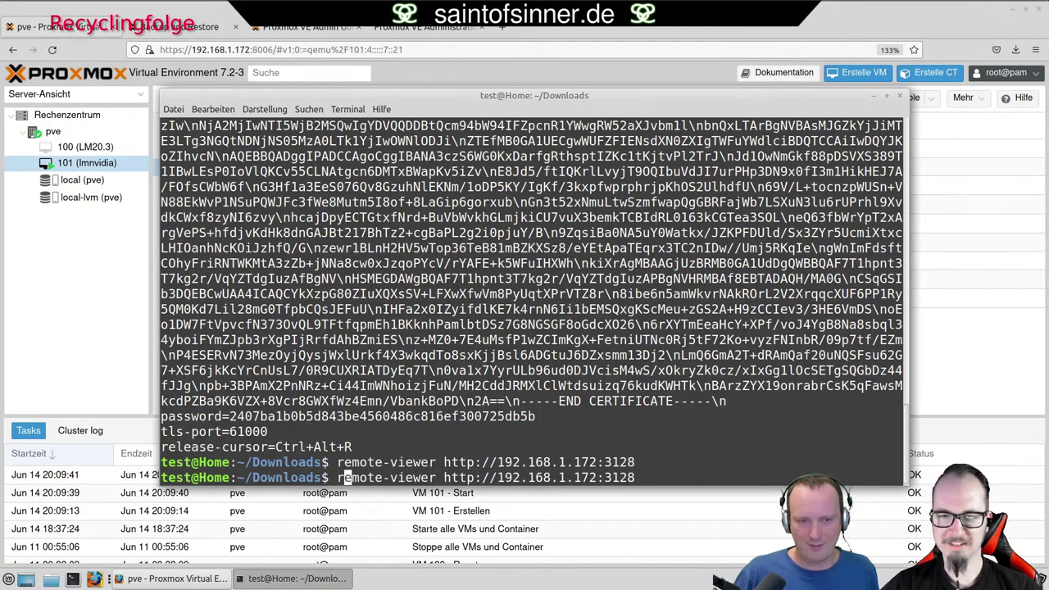
key("Right")
key("Right")
key("Right")
key("Right")
key("Right")
key("Right")
key("Right")
key("Right")
key("Right")
key("Right")
key("Right")
key("Right")
key("Right")
key("Right")
key("Delete")
key("Delete")
key("Delete")
key("Delete")
type("spice")
key("Return")
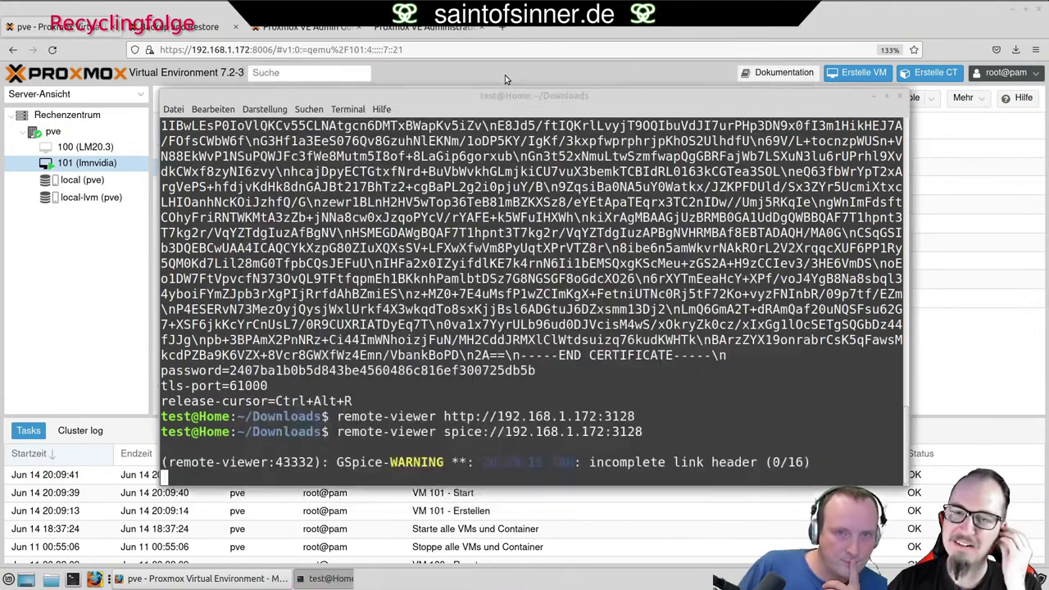
Cancel the hanging remote-viewer connection, then open a new Firefox tab and the Admin Guide.
left_click(505, 75)
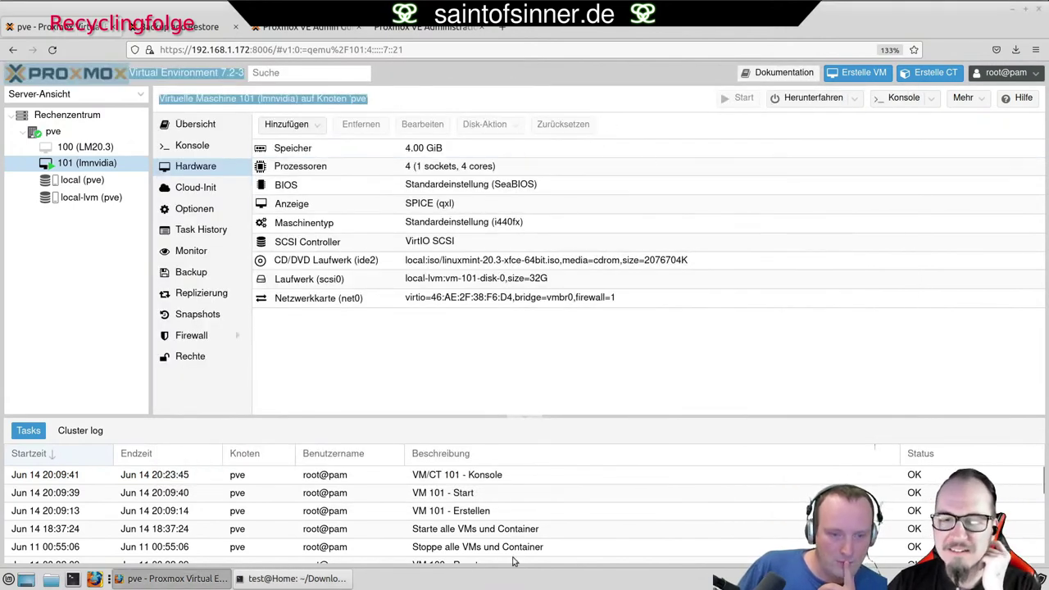
left_click(312, 577)
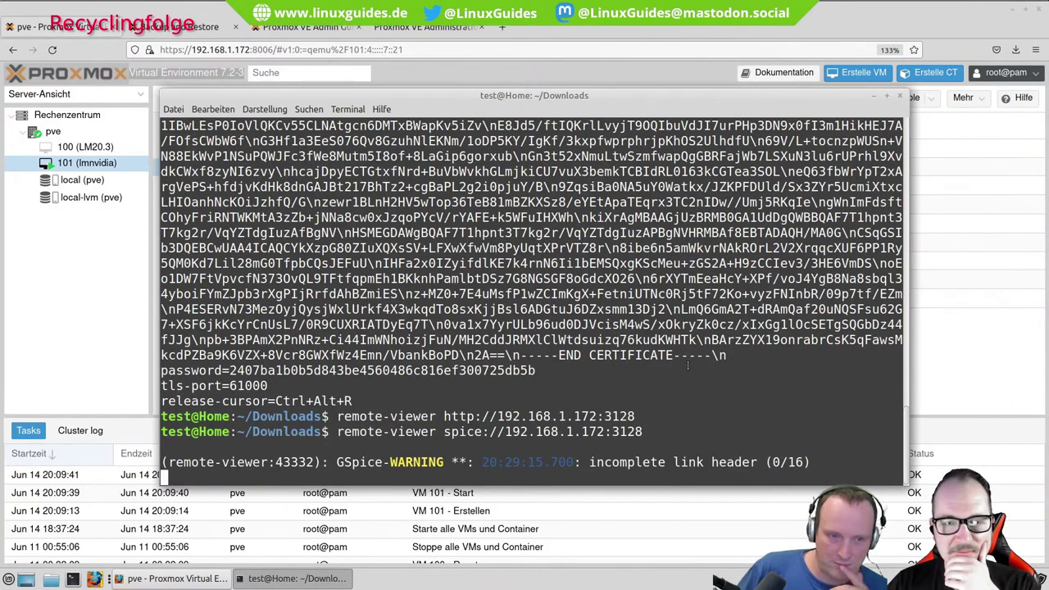
key("Return")
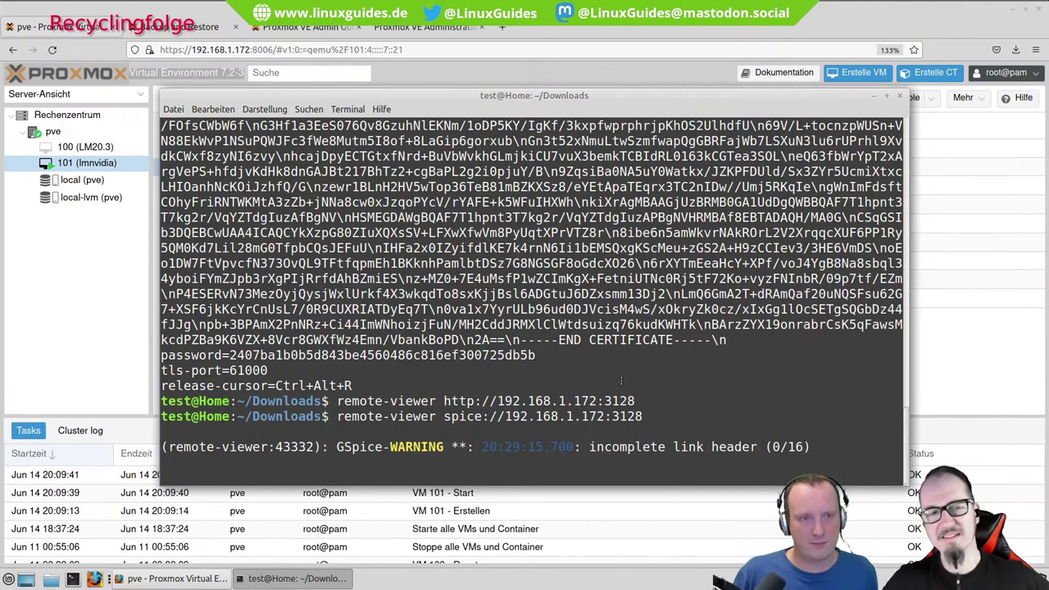
key("ctrl+c")
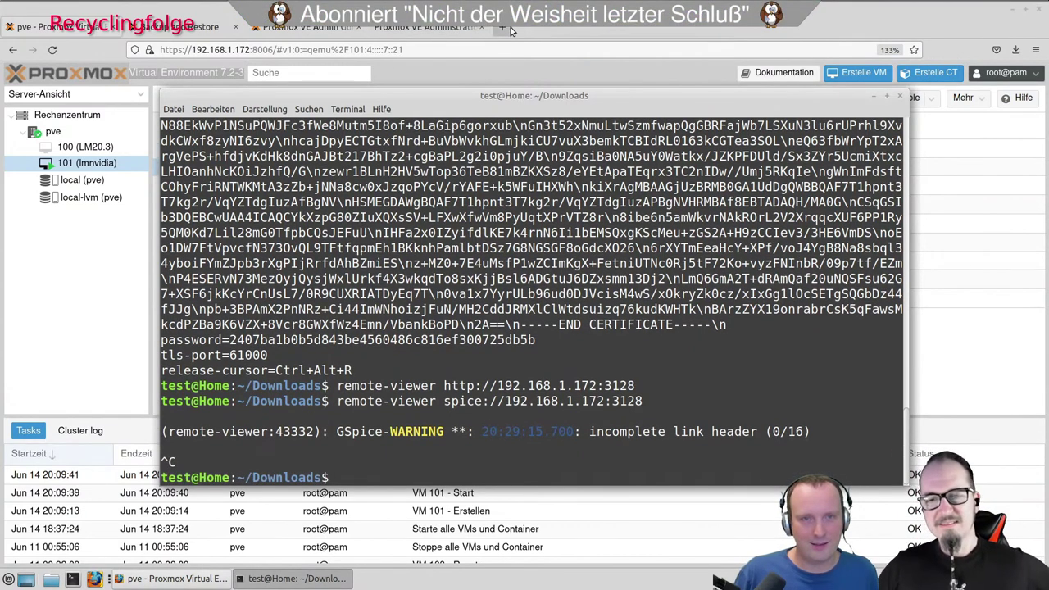
left_click(503, 28)
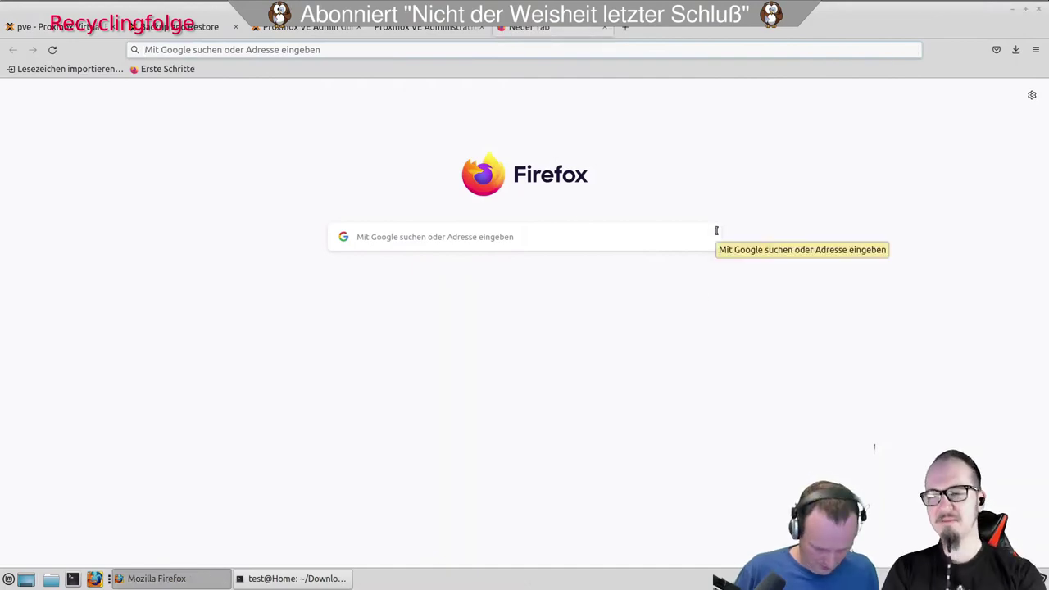
left_click(300, 31)
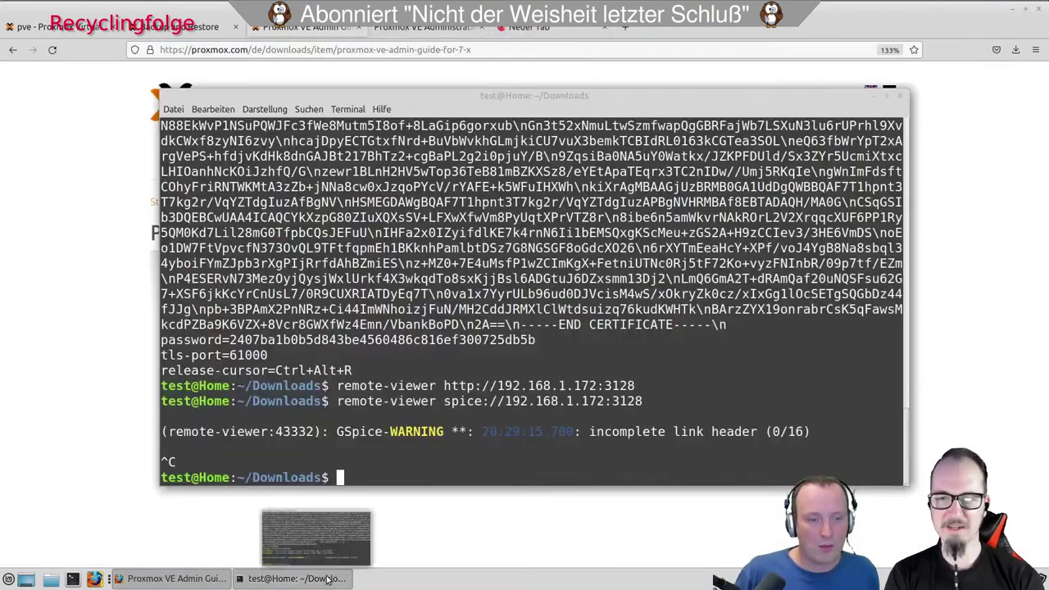
Try remote-viewer against spice://192.168.1.172:5900 and dismiss the connection failure.
left_click(295, 578)
key("Up")
key("BackSpace")
key("BackSpace")
key("BackSpace")
key("BackSpace")
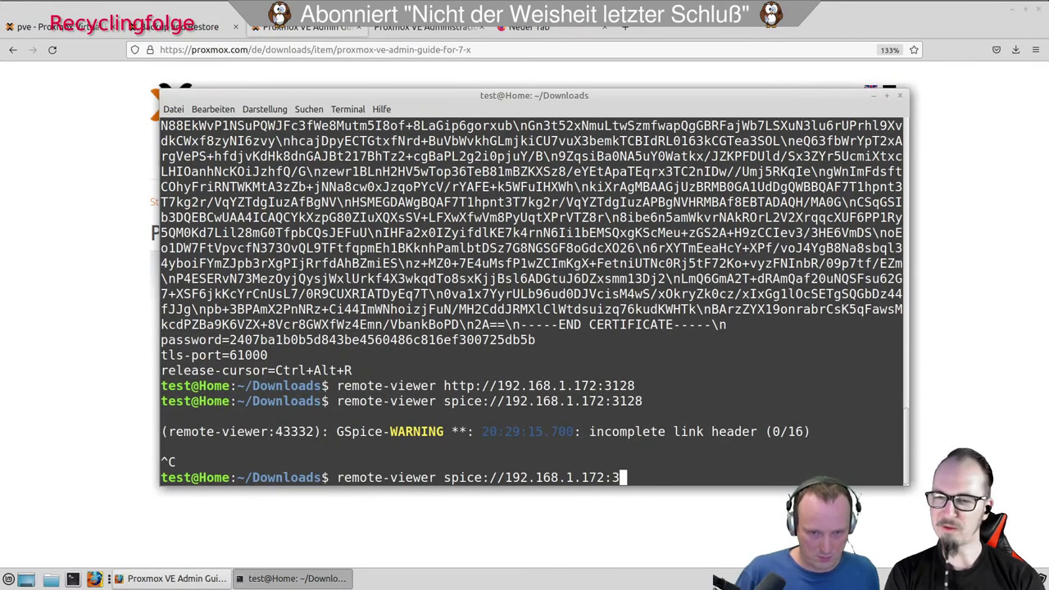
type("5")
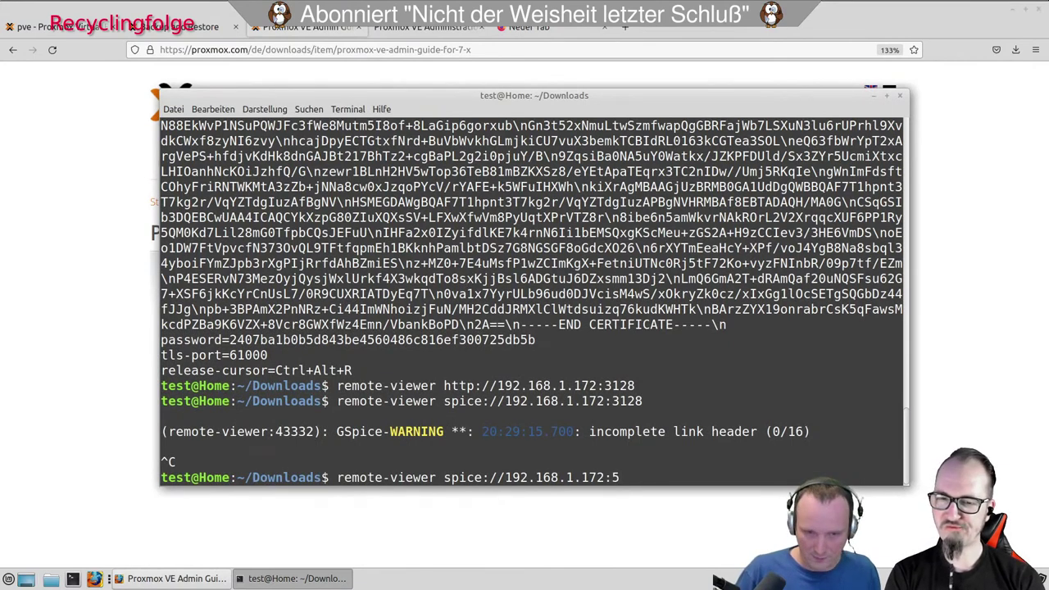
type("1")
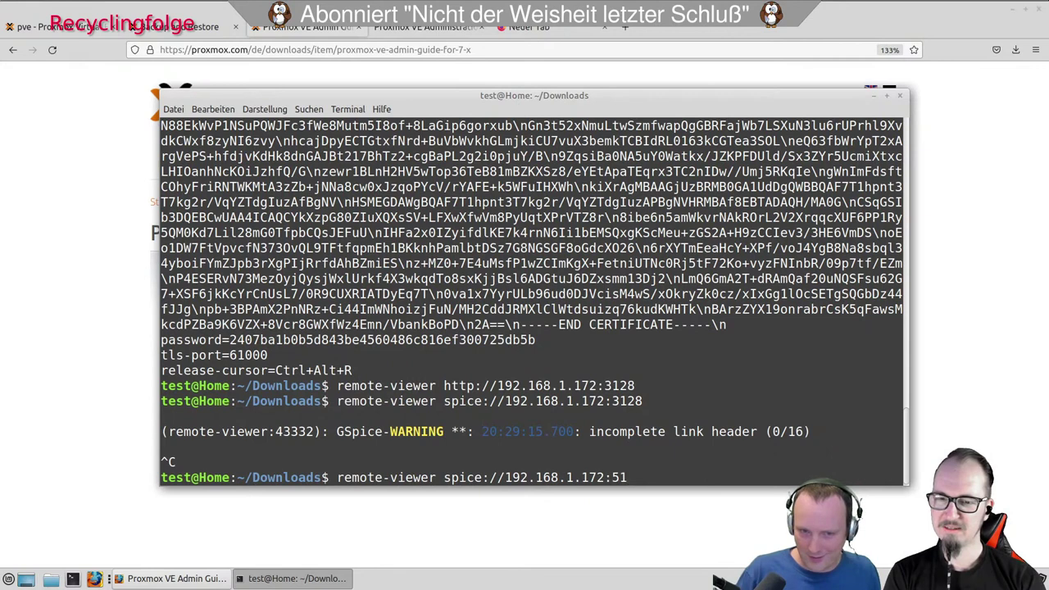
key("BackSpace")
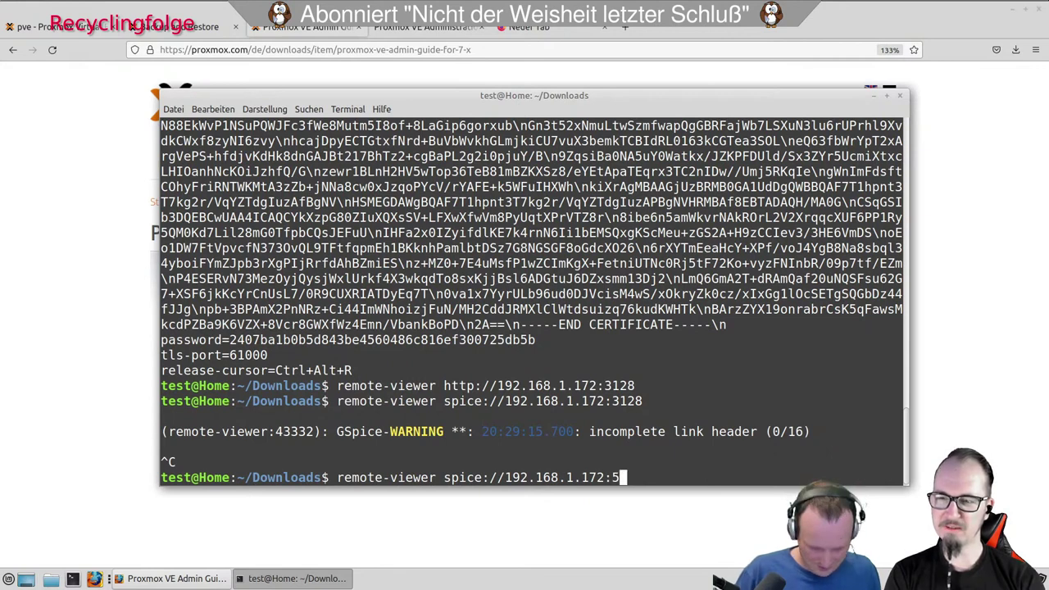
type("9")
type("00")
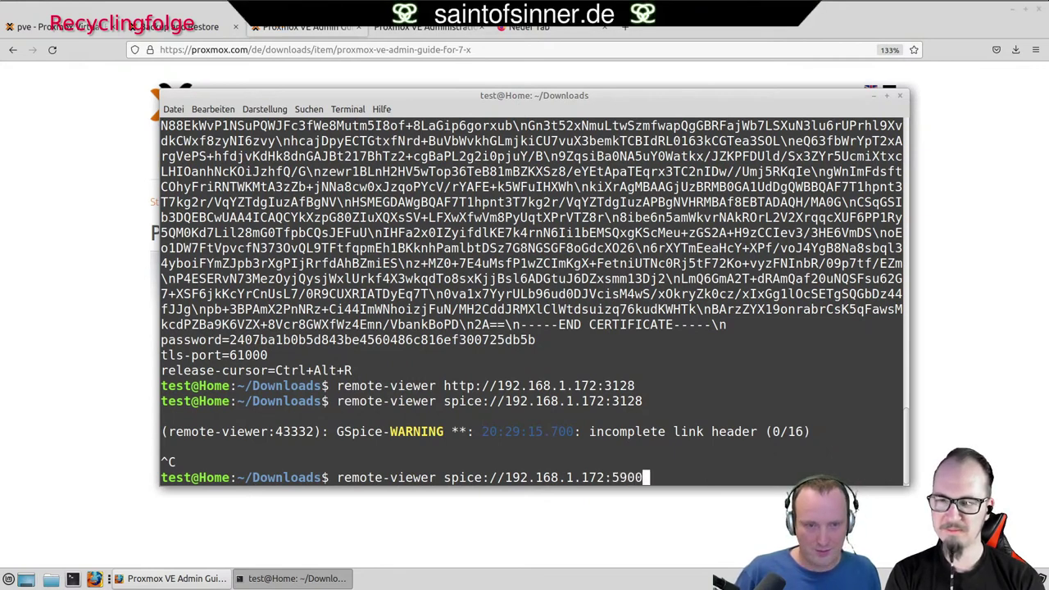
key("Return")
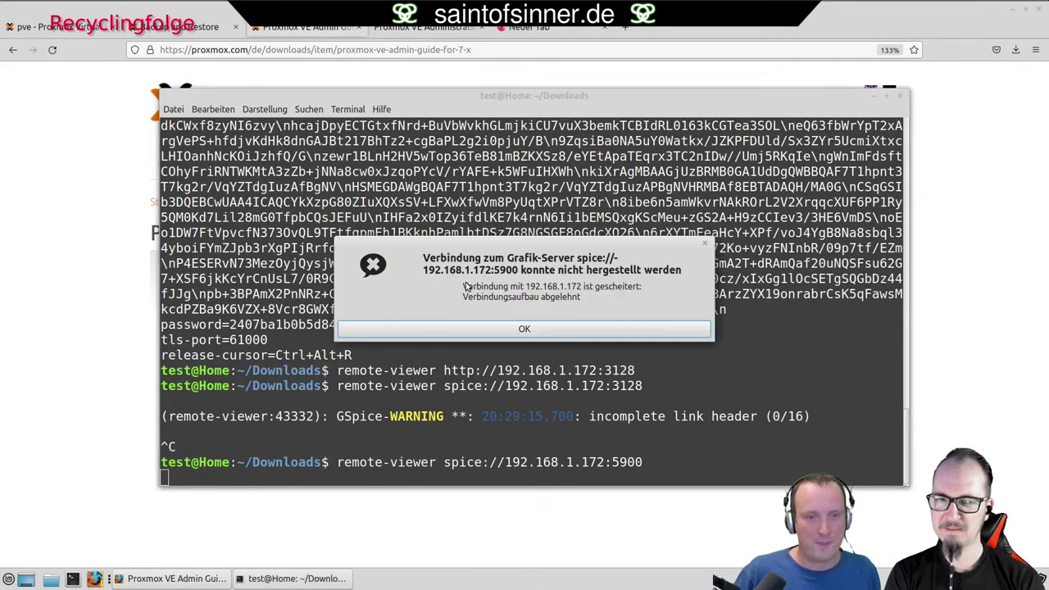
key("Return")
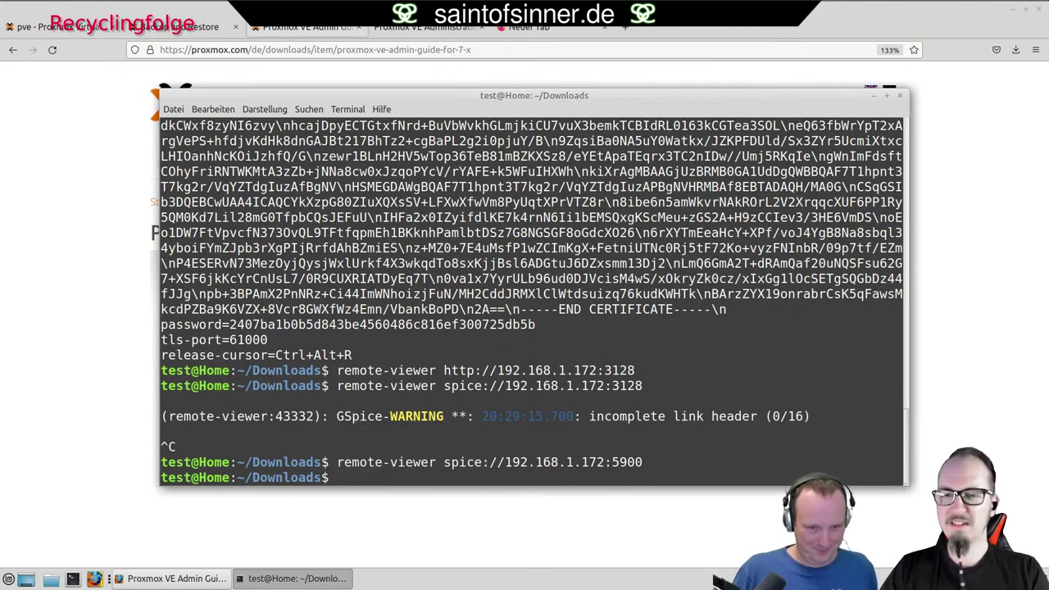
Retry remote-viewer on port 5901 and dismiss the connection failure.
key("Up")
key("BackSpace")
type("192.168.1.172:5901")
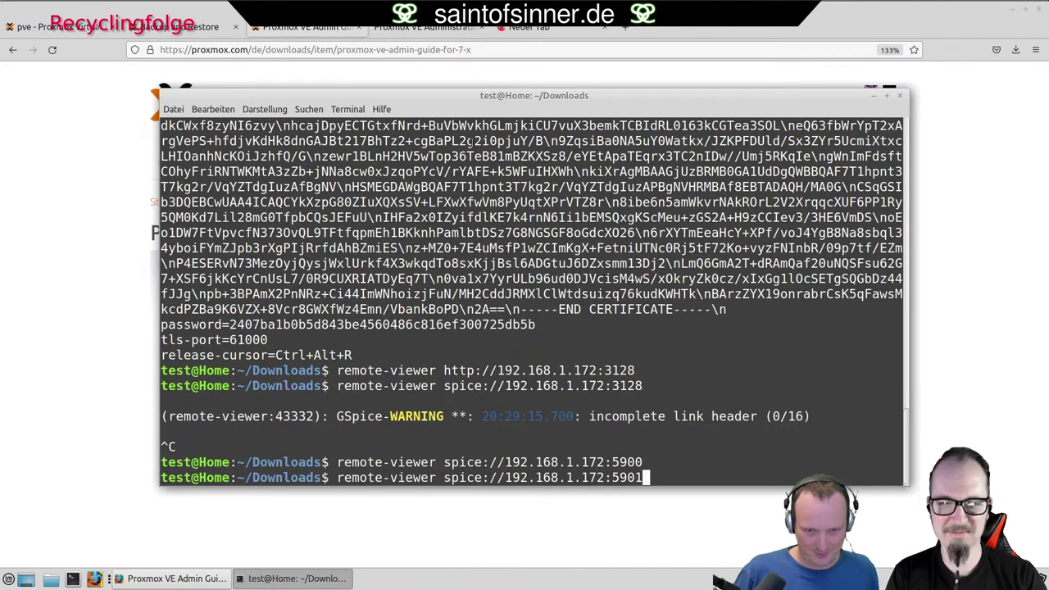
key("Return")
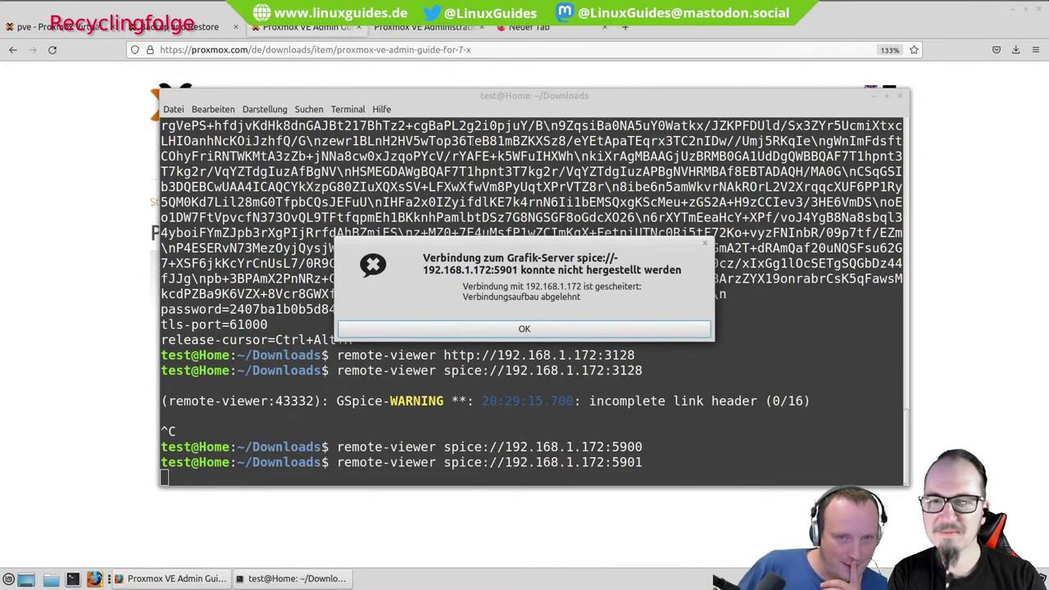
key("Return")
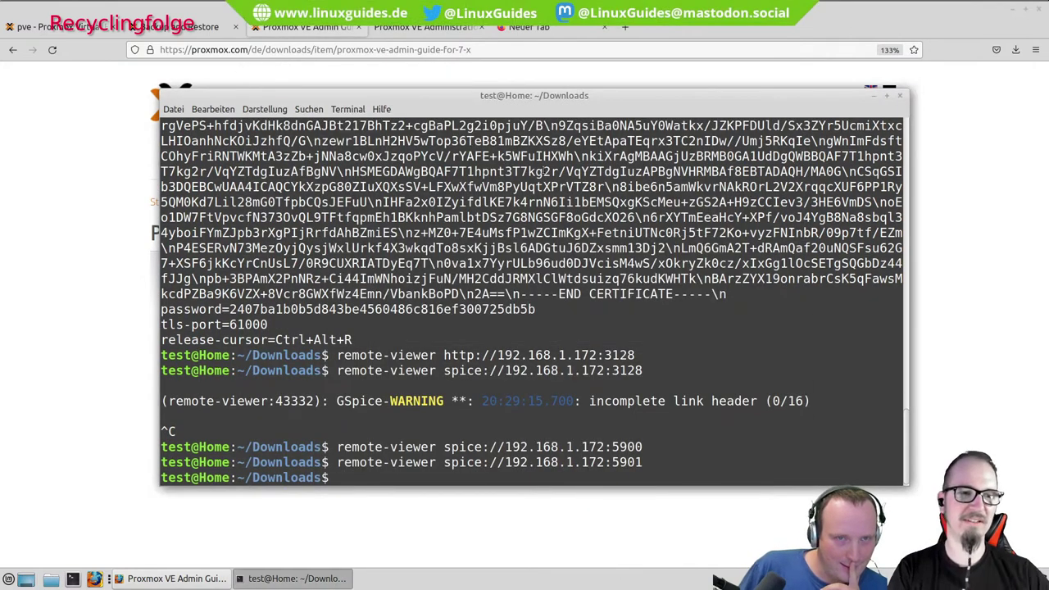
key("Up")
key("Up")
key("Up")
key("Up")
key("Up")
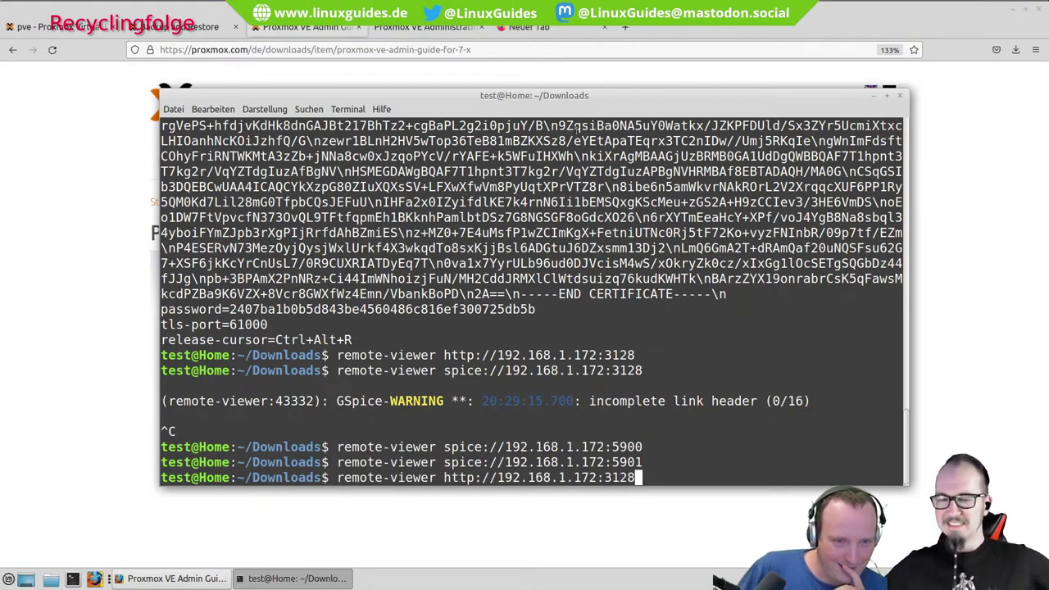
Reprint j9hLf2EU with cat and mark its password value in the output.
key("Return")
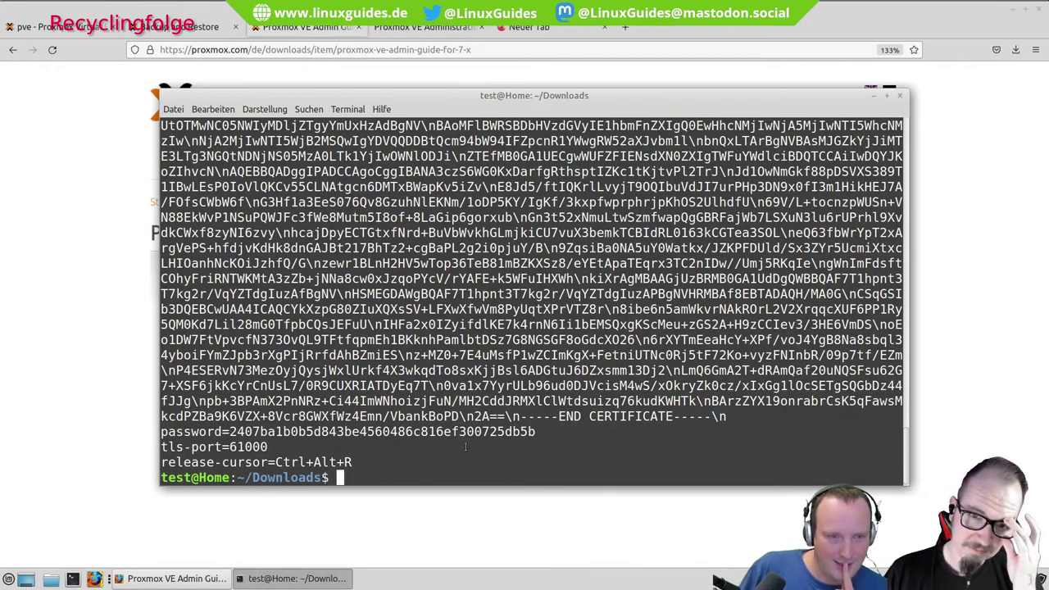
scroll(465, 447, "up", 5)
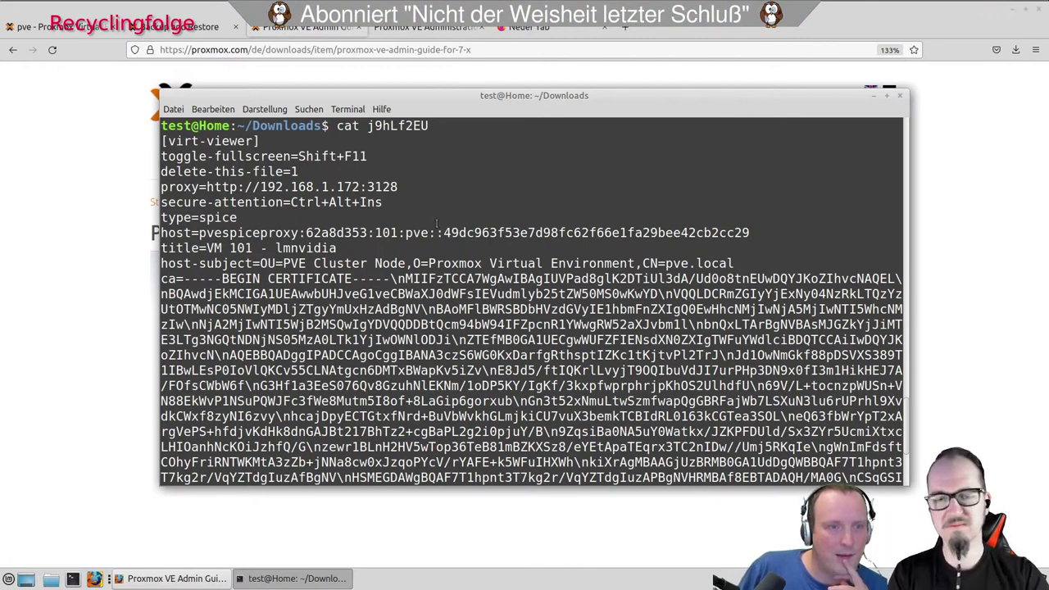
scroll(437, 224, "down", 4)
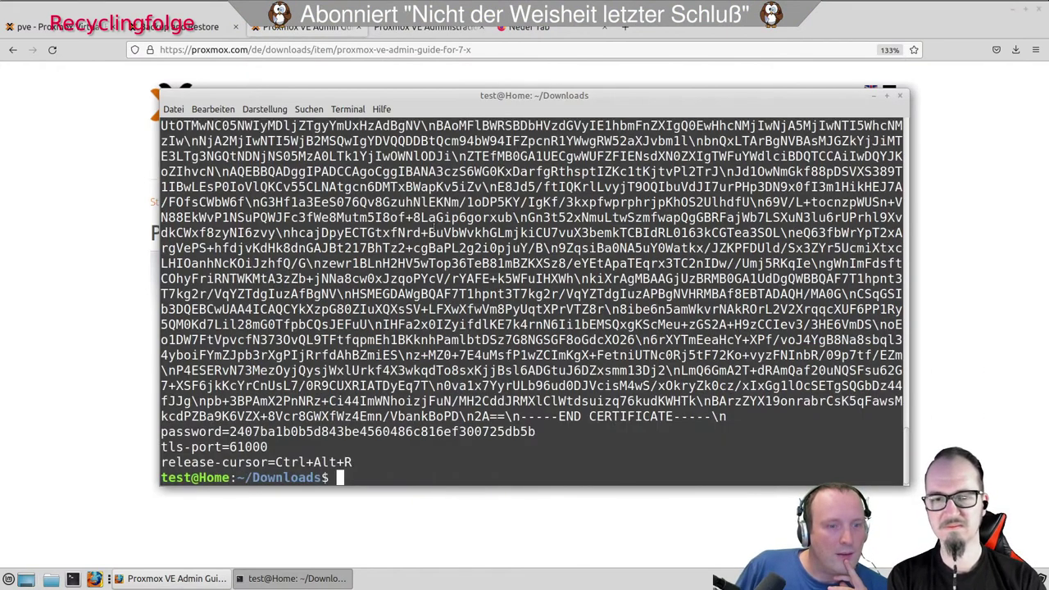
left_click_drag(230, 431, 535, 436)
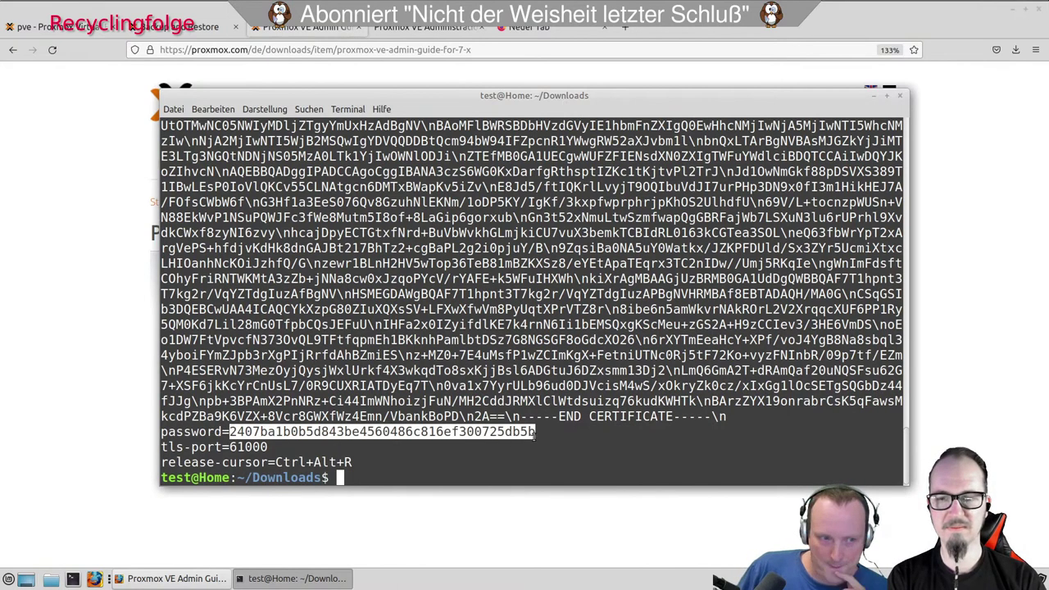
left_click(479, 437)
Run remote-viewer j9hLf2EU, which fails with HTTP proxy error 401, and dismiss the error.
key("Up")
key("Up")
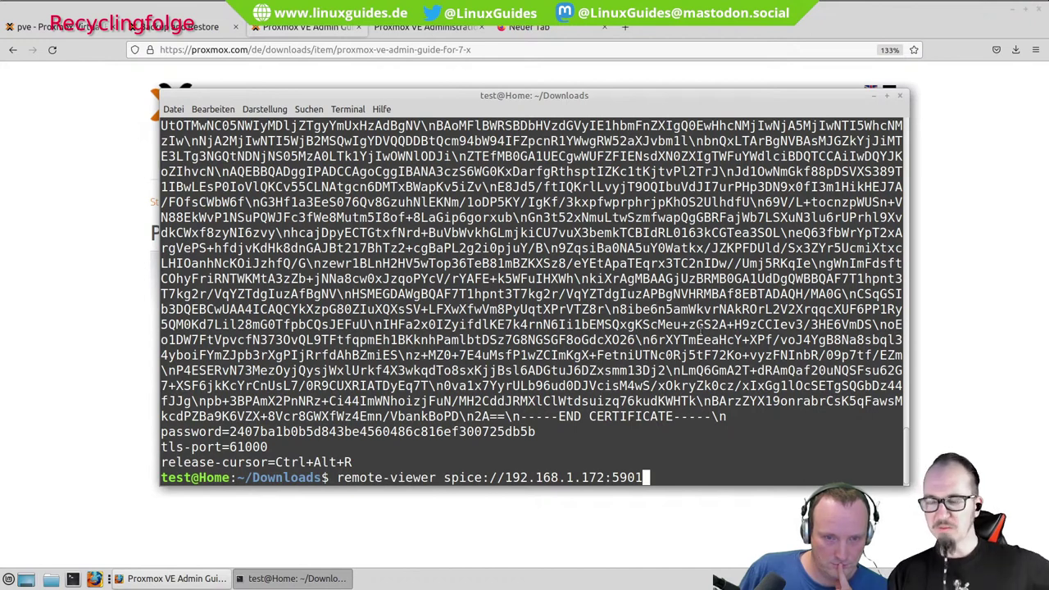
key("Up")
key("Up")
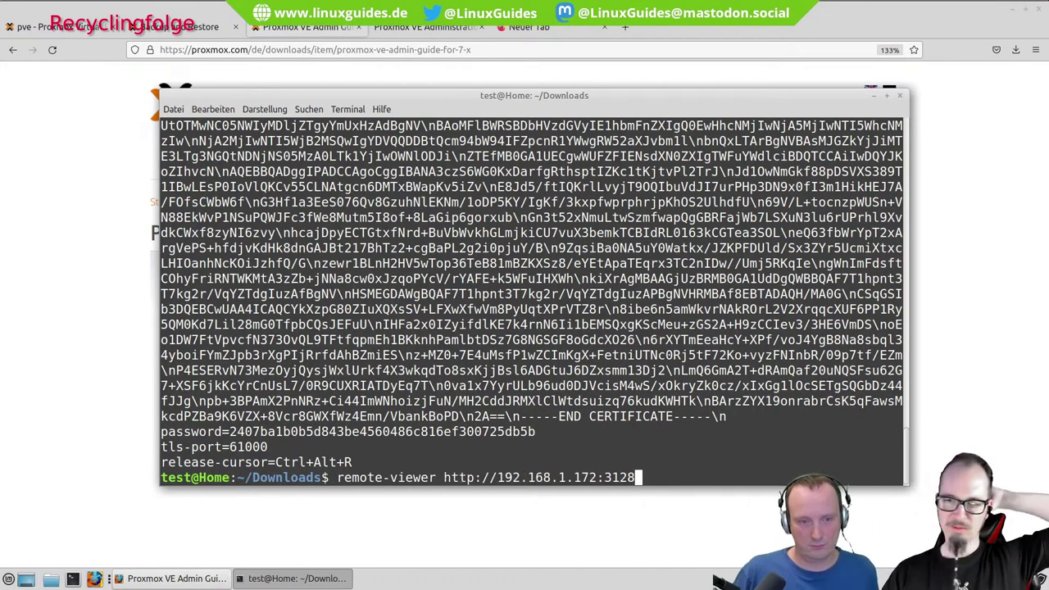
key("Up")
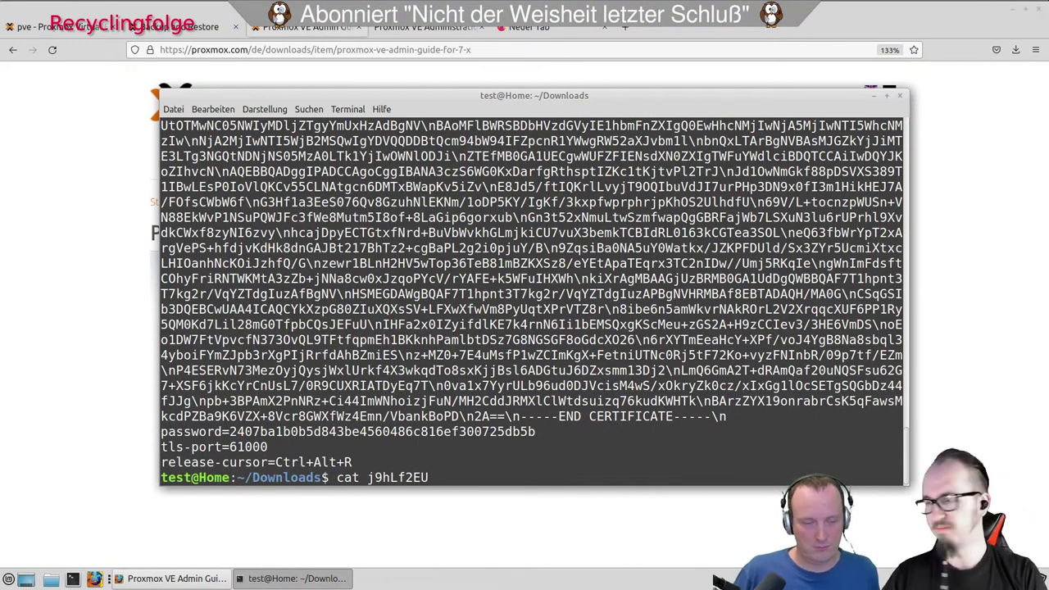
key("Home")
key("Delete")
key("Delete")
key("Delete")
key("Delete")
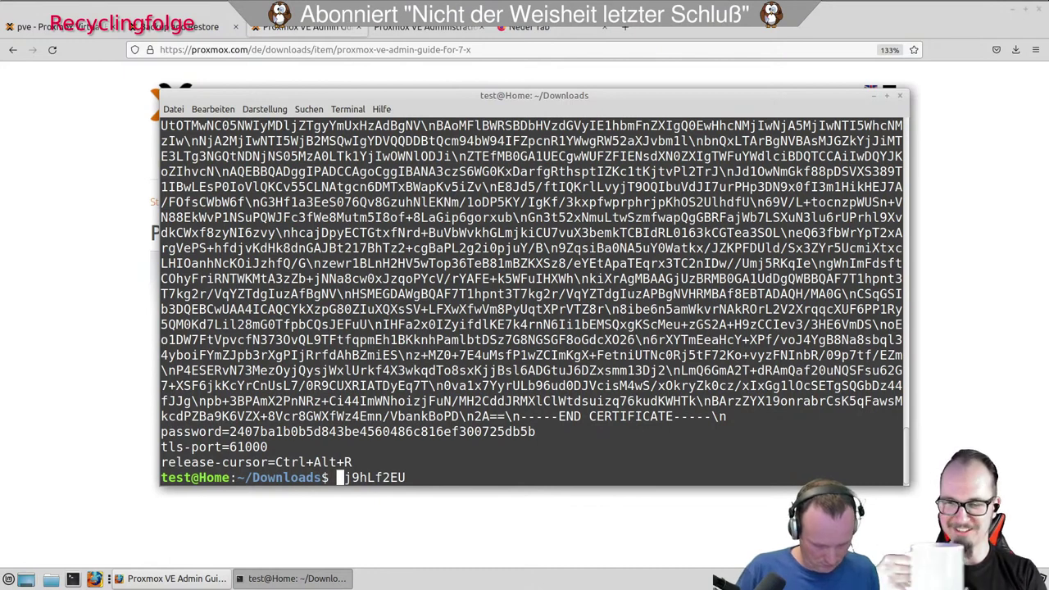
type("remoz")
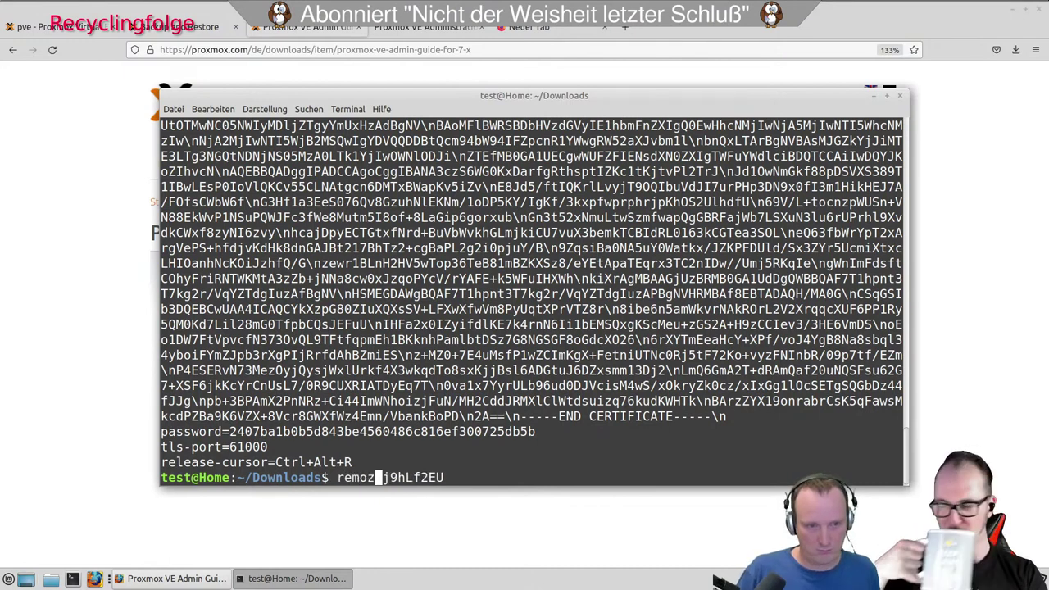
key("BackSpace")
type("te-viewer")
key("Return")
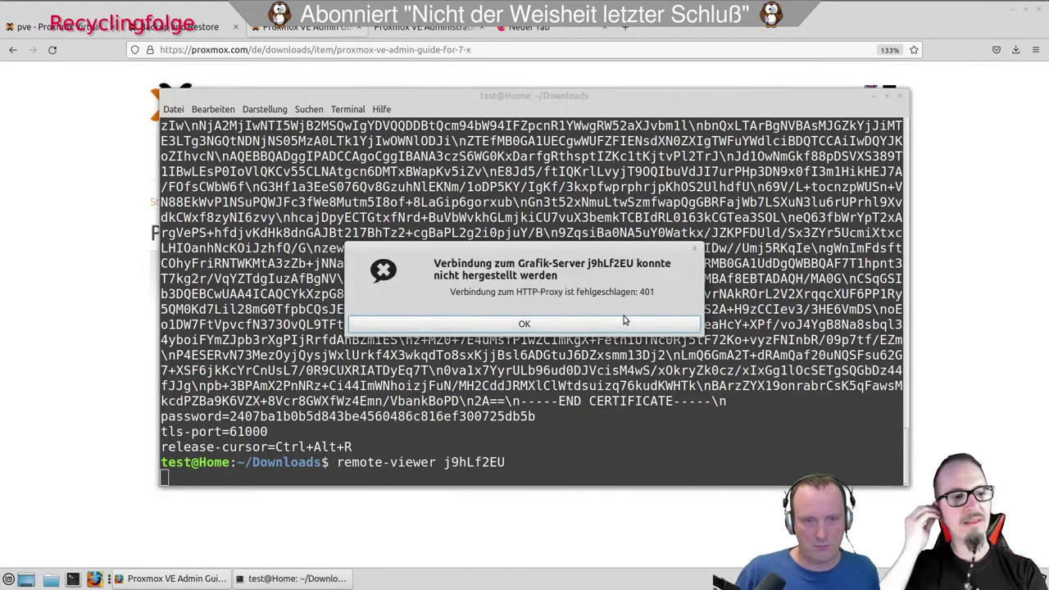
left_click(631, 323)
List remote-viewer's --help options and start a remote-viewer -v command.
key("Up")
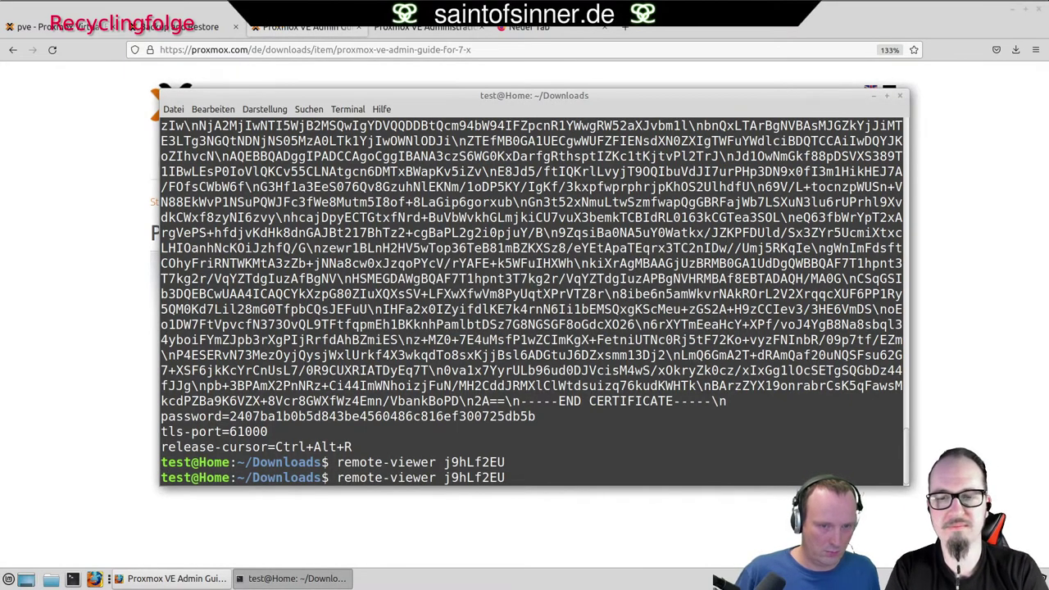
key("BackSpace")
key("BackSpace")
key("BackSpace")
key("BackSpace")
key("BackSpace")
key("BackSpace")
key("BackSpace")
key("BackSpace")
type("--help")
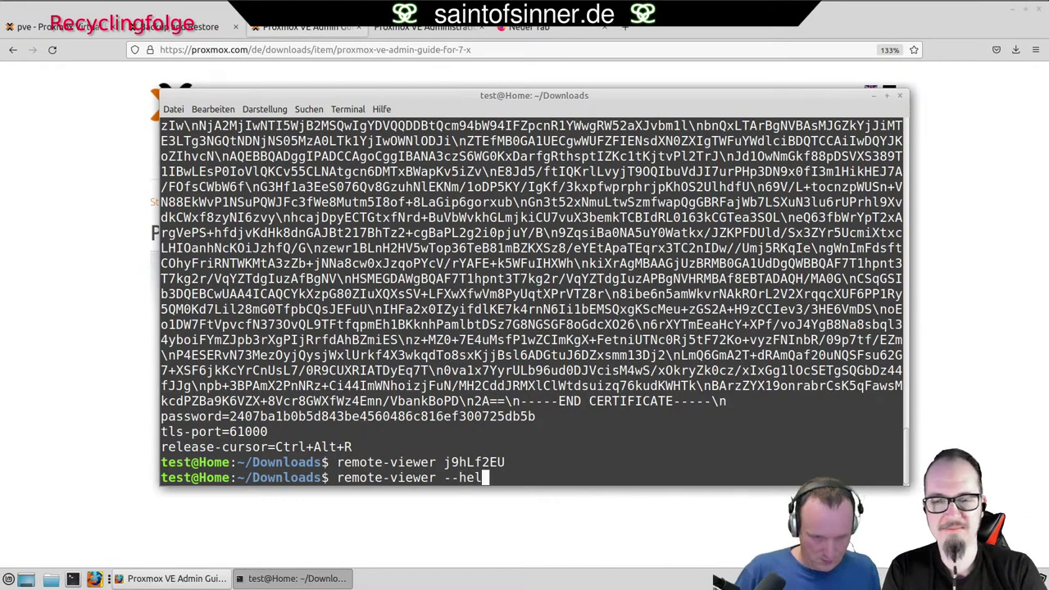
key("Return")
key("Up")
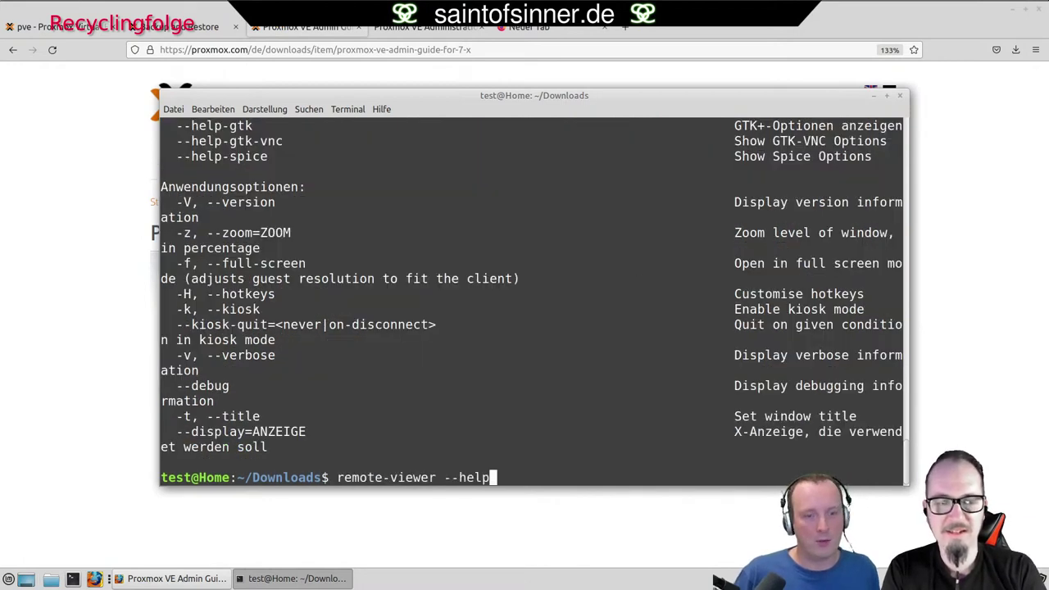
key("BackSpace")
key("BackSpace")
key("BackSpace")
key("BackSpace")
type("v")
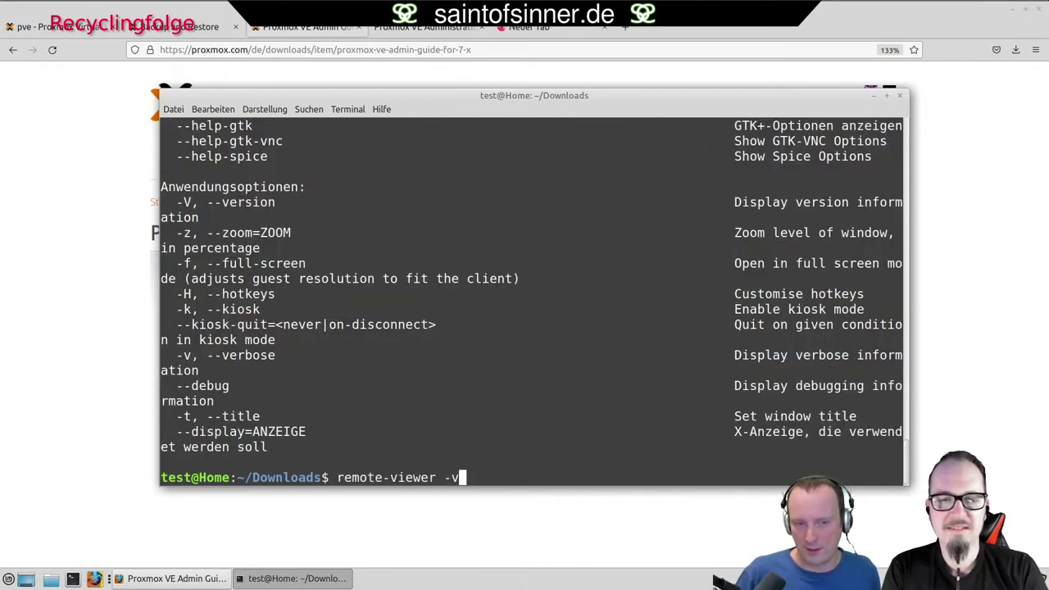
left_click(51, 27)
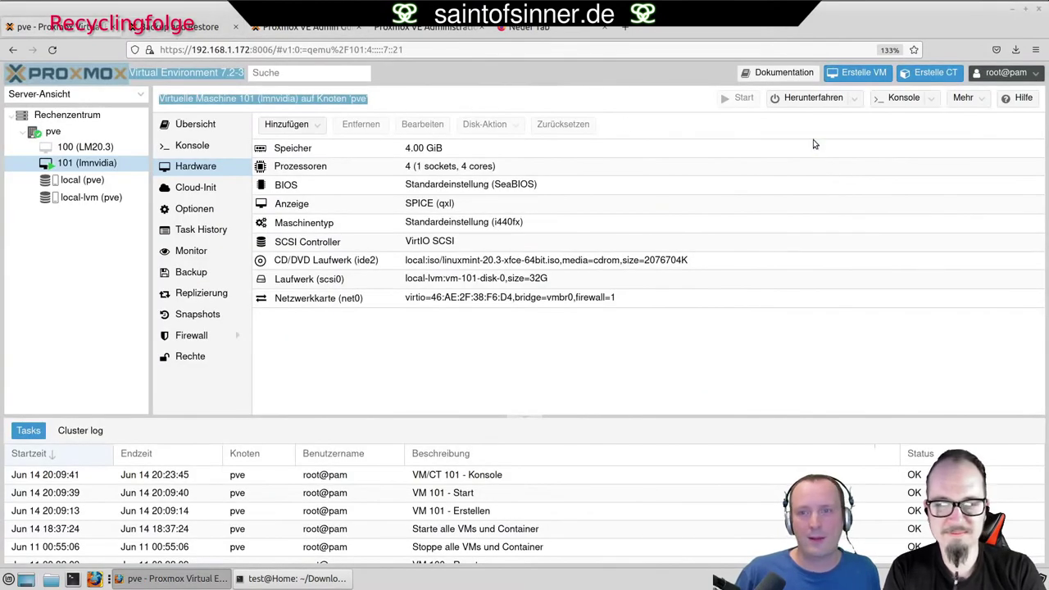
Download a fresh SPICE connection file _AcdSckw for VM 101 and return to the terminal.
left_click(931, 101)
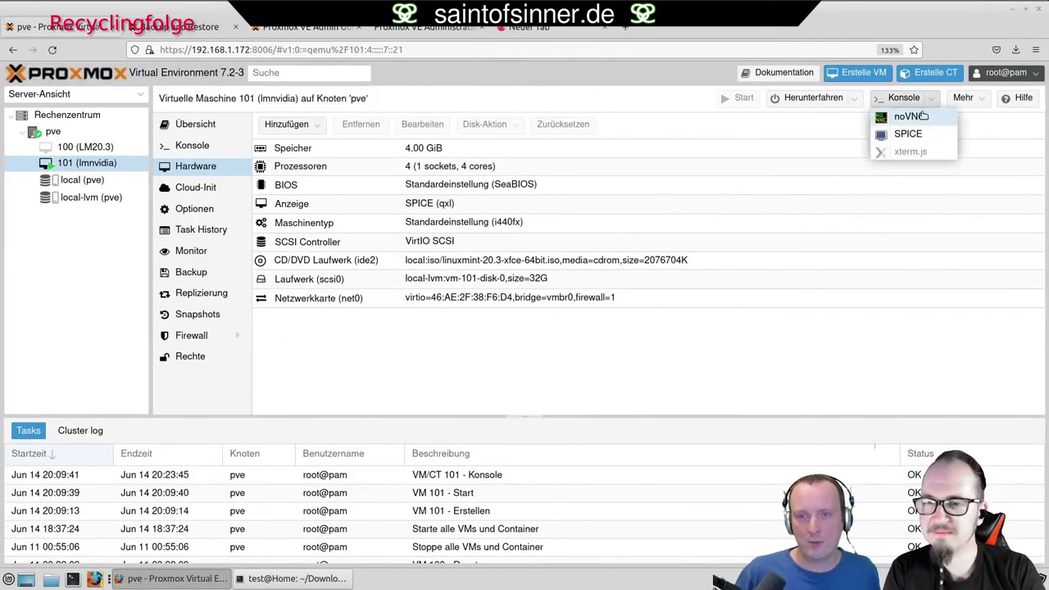
left_click(909, 134)
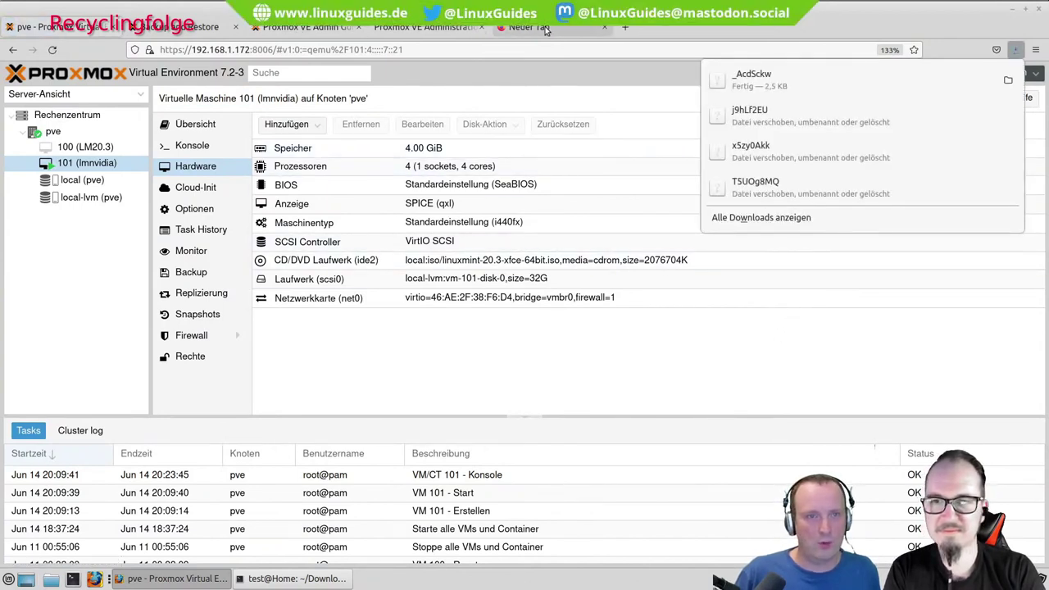
left_click(493, 345)
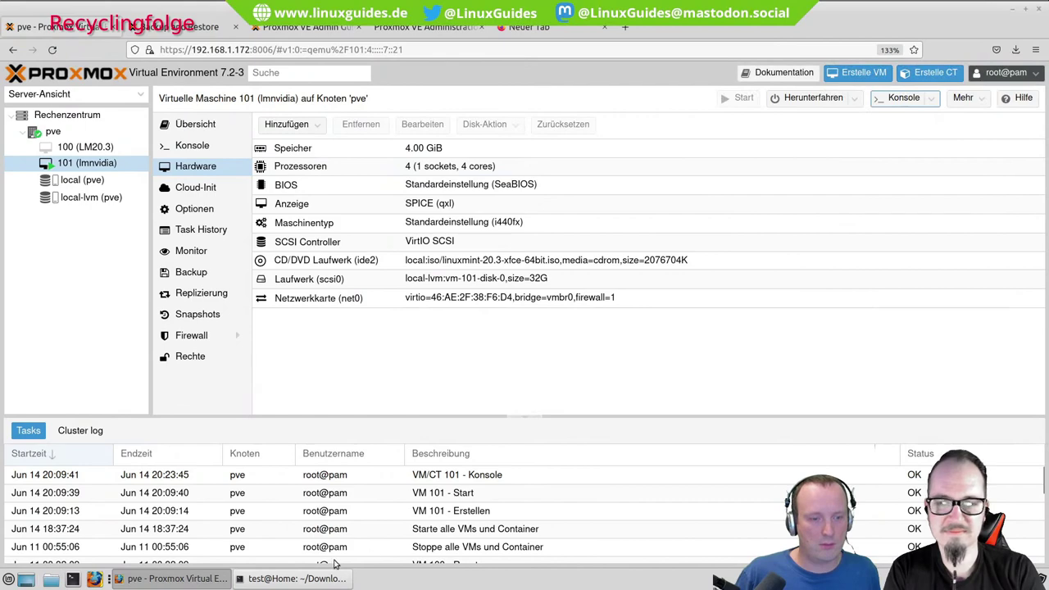
left_click(326, 577)
Launch remote-viewer with the new VM 101 connection file and maximize its window to fill the screen.
type("_AcdSckw")
key("Return")
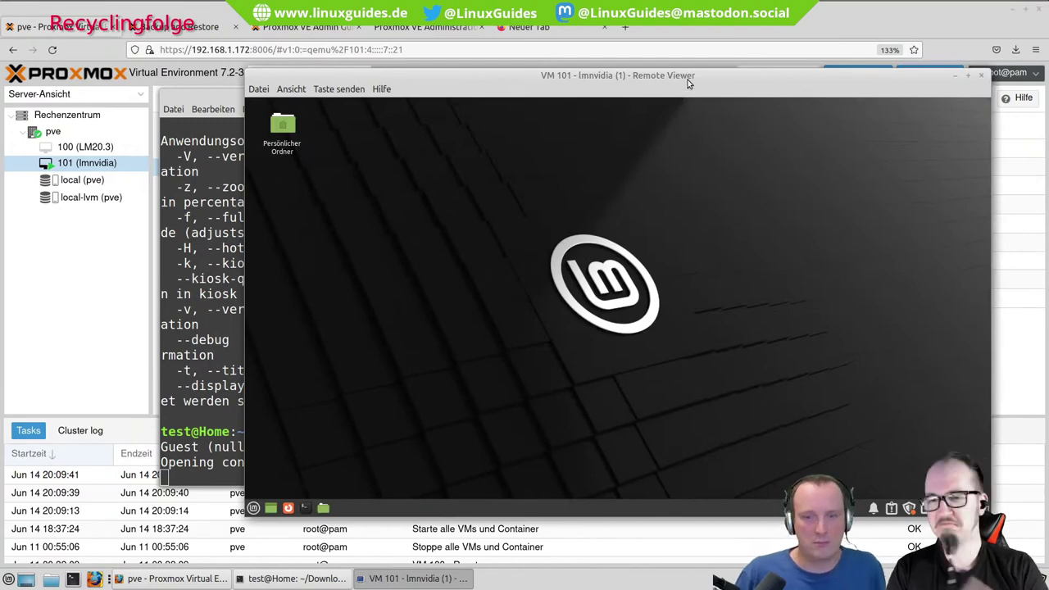
key("alt+Tab")
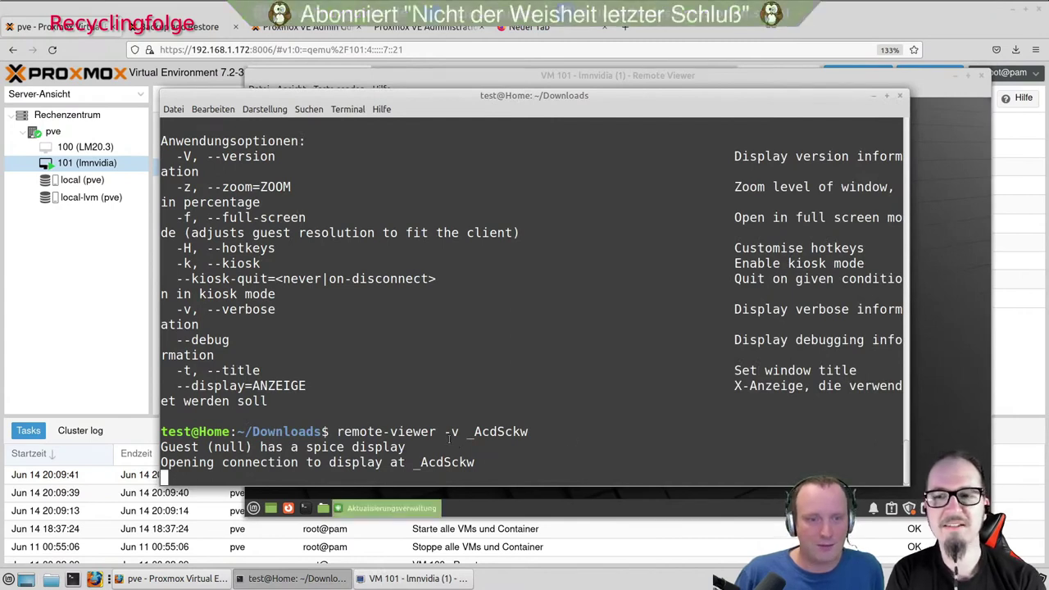
left_click_drag(444, 432, 458, 433)
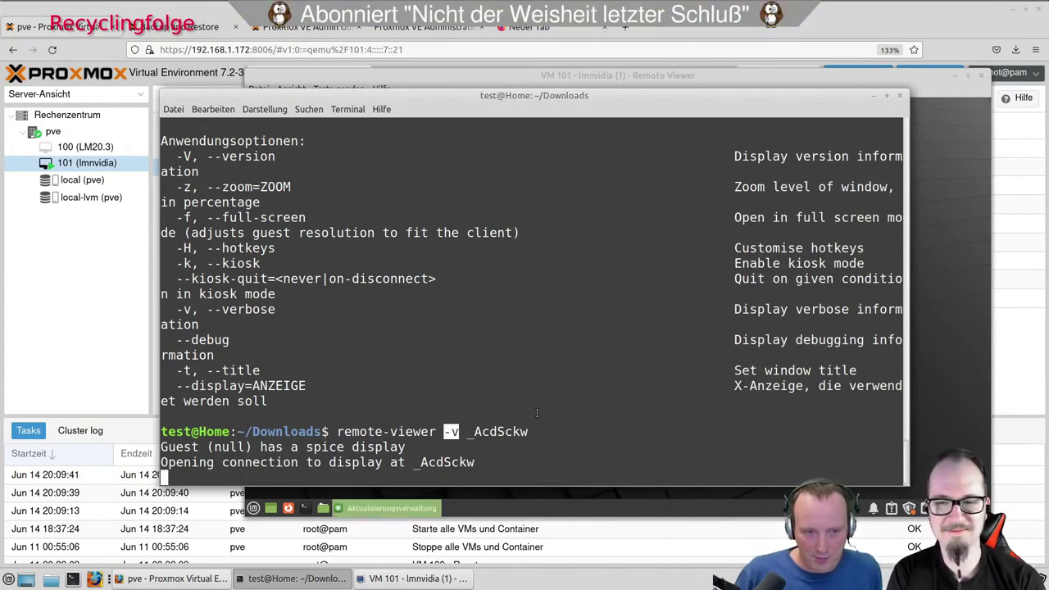
left_click(552, 518)
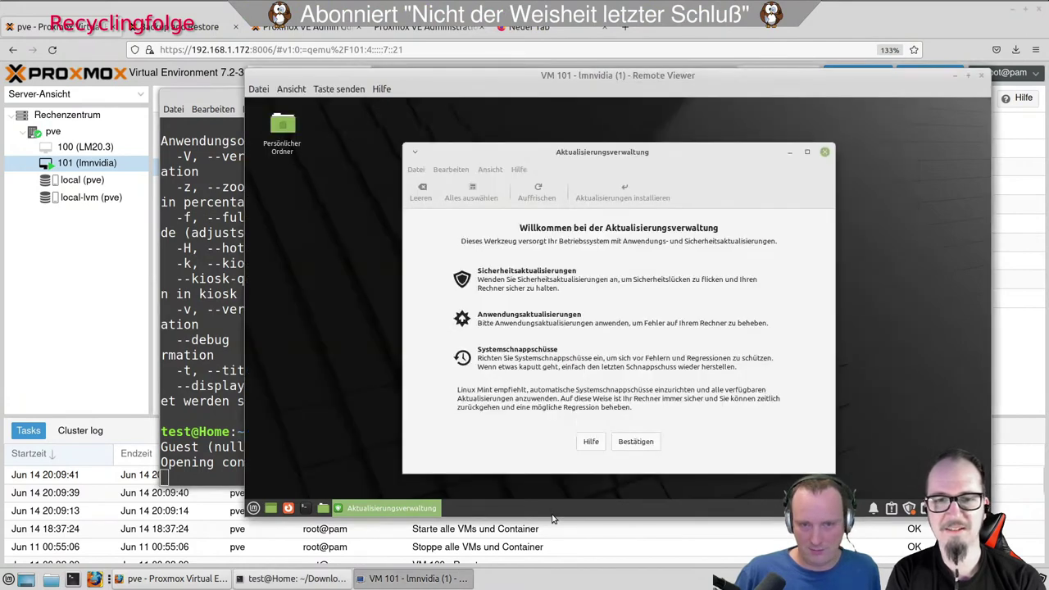
left_click(968, 74)
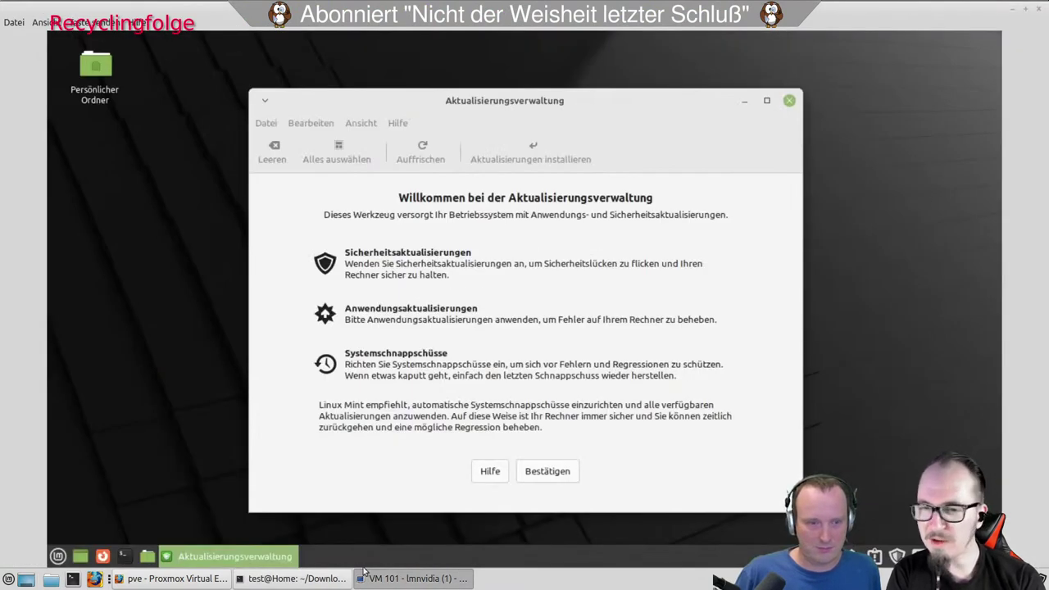
Look up the -v entry in the terminal's remote-viewer help listing, then return to the VM viewer.
left_click(296, 578)
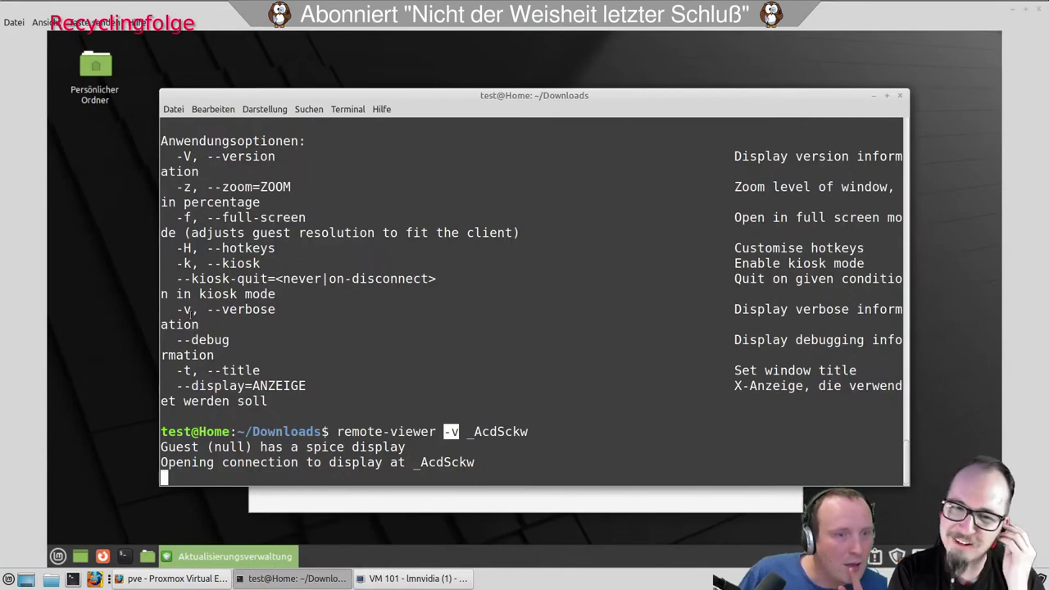
left_click_drag(192, 310, 176, 310)
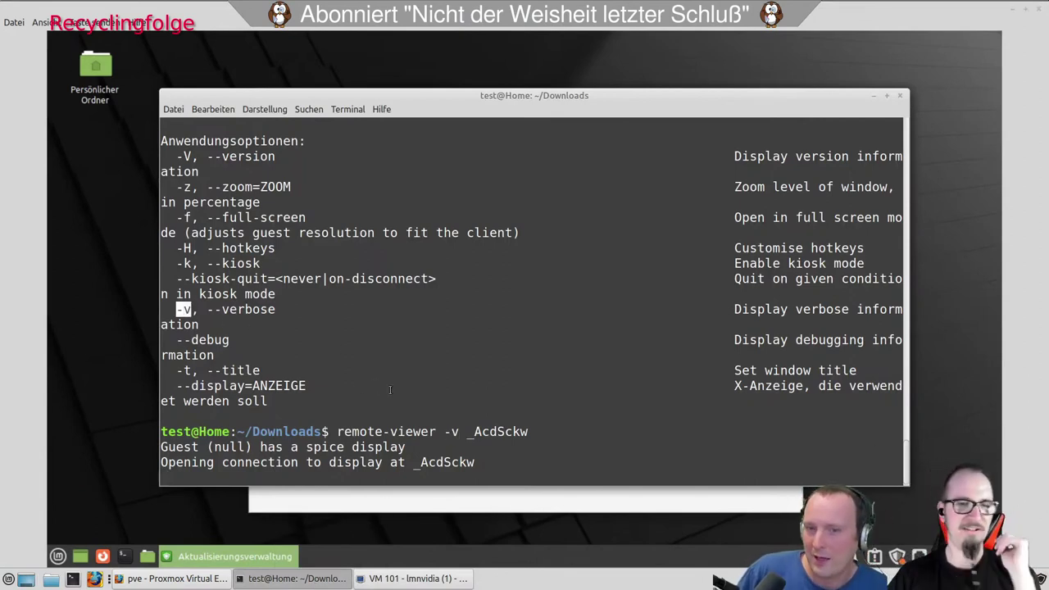
left_click(447, 578)
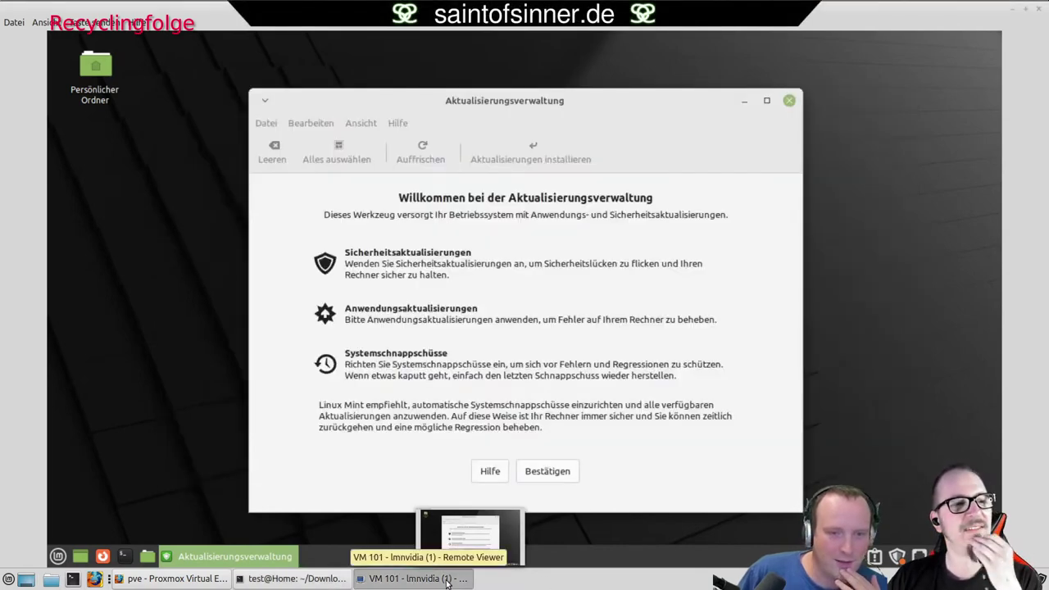
Move the Aktualisierungsverwaltung update manager window aside and close its Willkommen page.
mouse_move(549, 104)
left_mouse_down()
mouse_move(729, 98)
mouse_move(406, 121)
mouse_move(602, 117)
mouse_move(459, 105)
mouse_move(530, 82)
mouse_move(421, 87)
mouse_move(557, 88)
left_mouse_up()
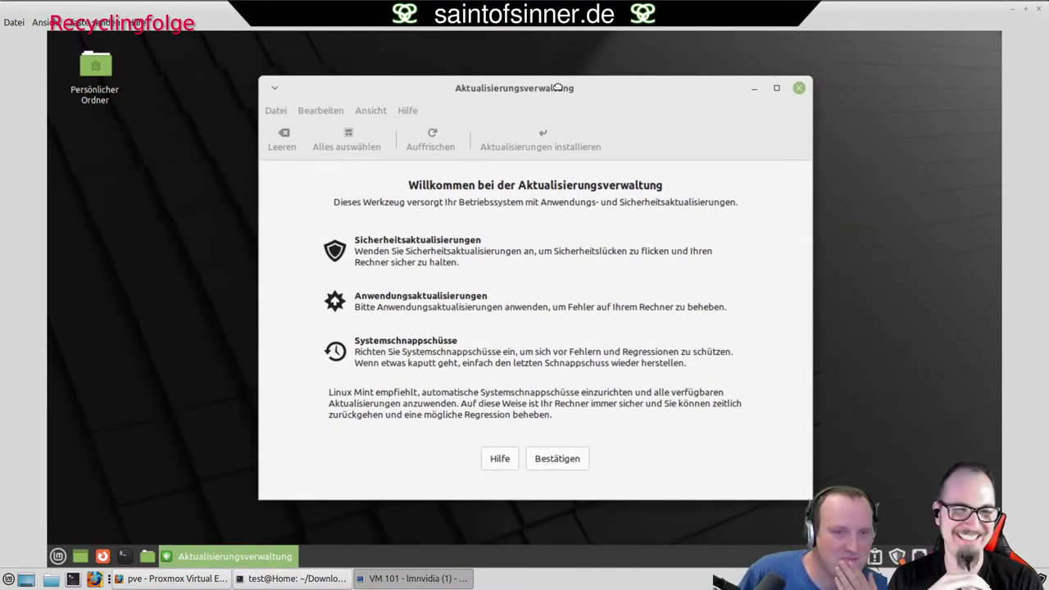
left_click_drag(558, 86, 509, 86)
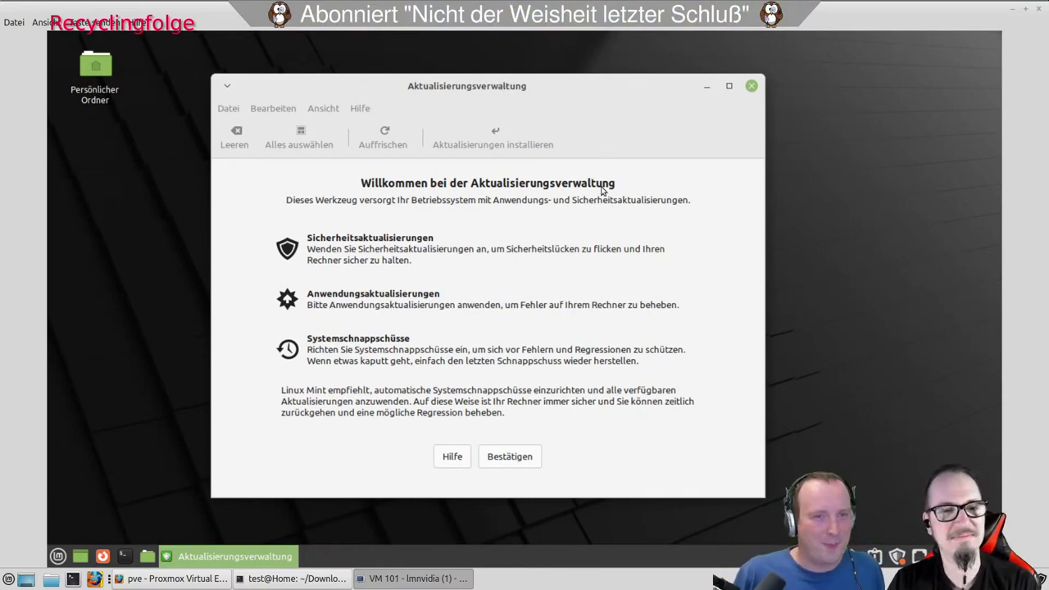
left_click(751, 86)
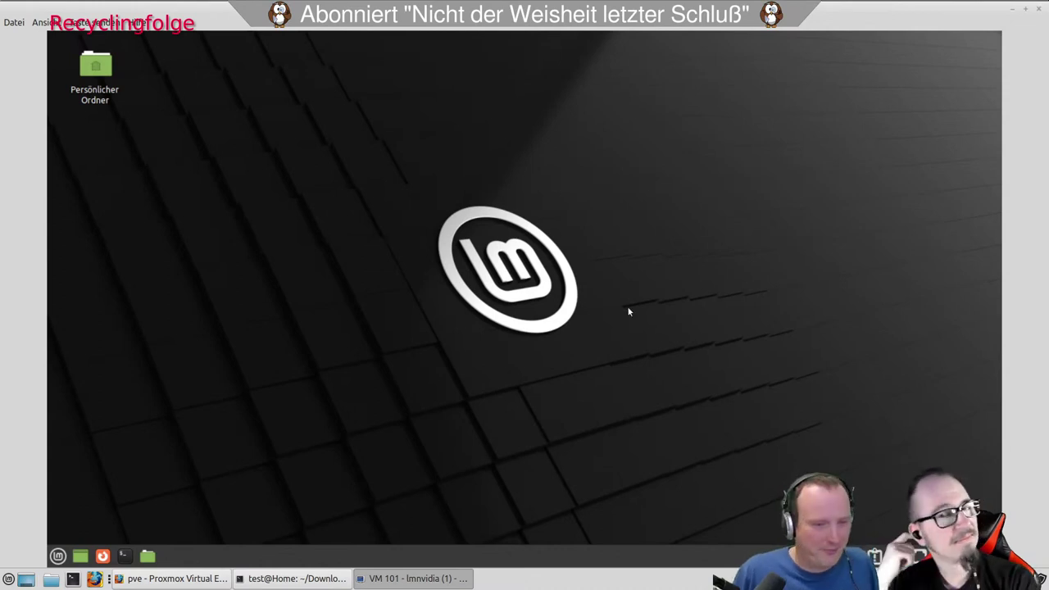
mouse_move(377, 578)
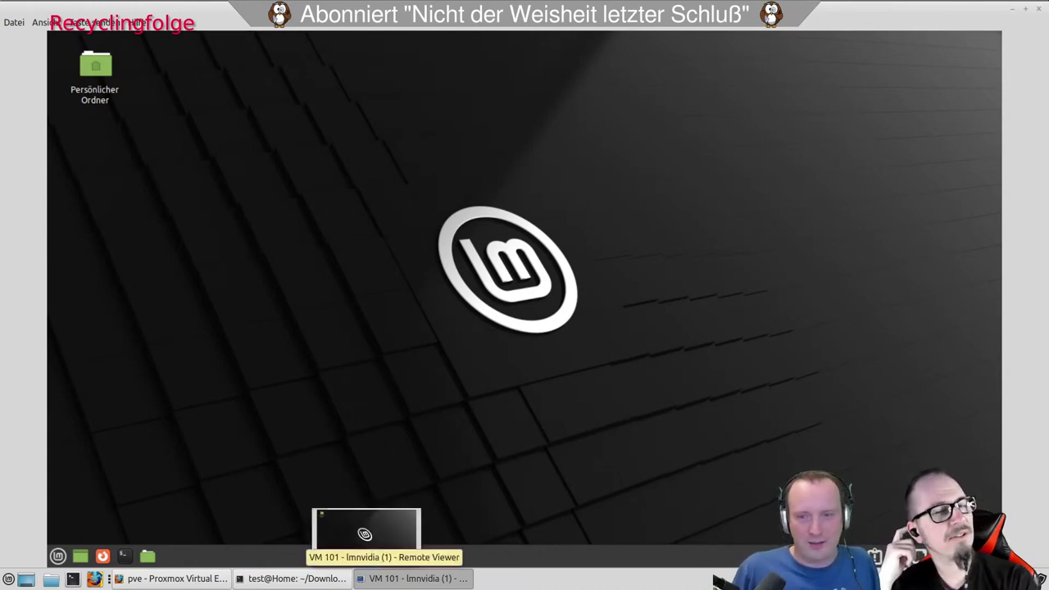
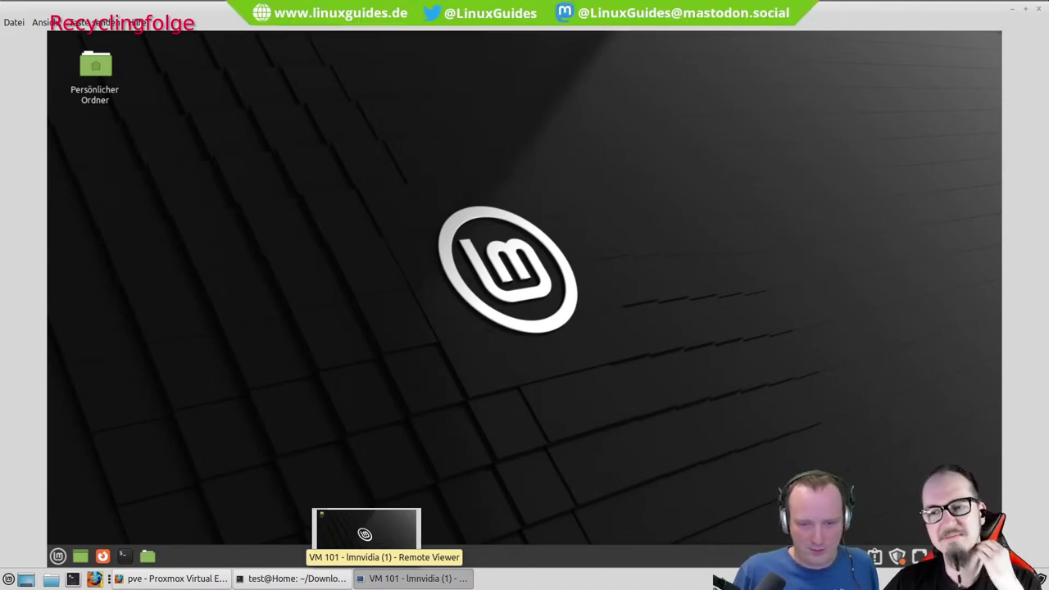
Un-maximize the Remote Viewer window and bring it back in front of the host terminal.
left_click(1025, 8)
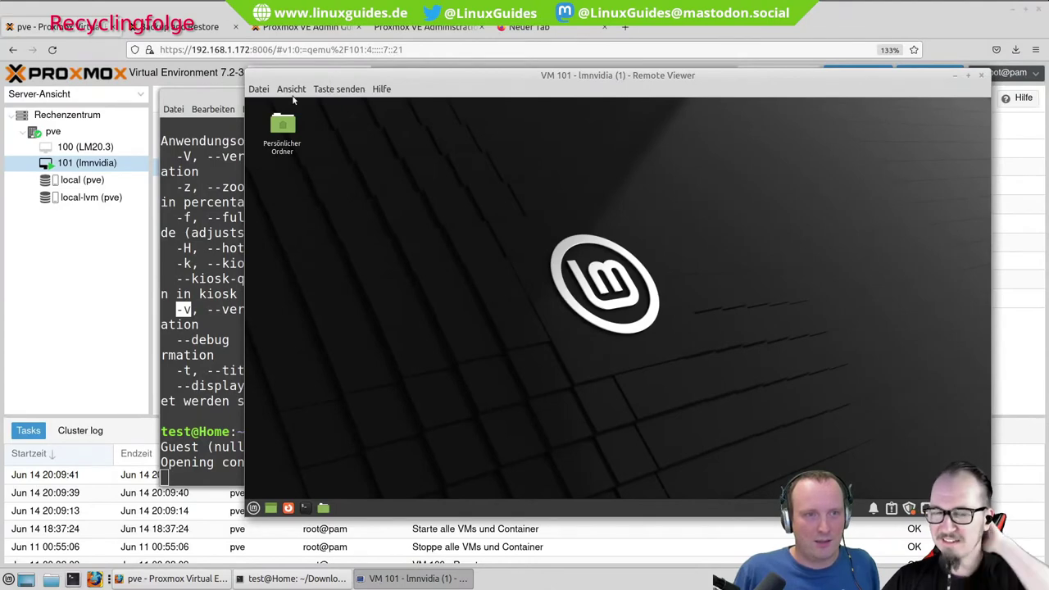
left_click(222, 94)
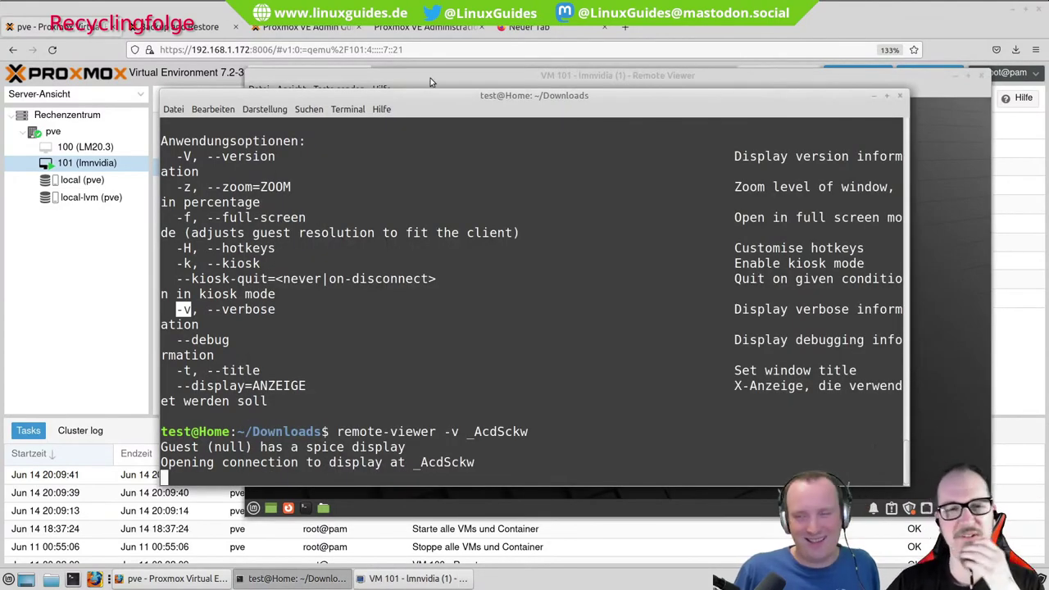
left_click(430, 78)
Open a terminal in the Mint VM, reposition it on the desktop, then close it.
left_click(305, 507)
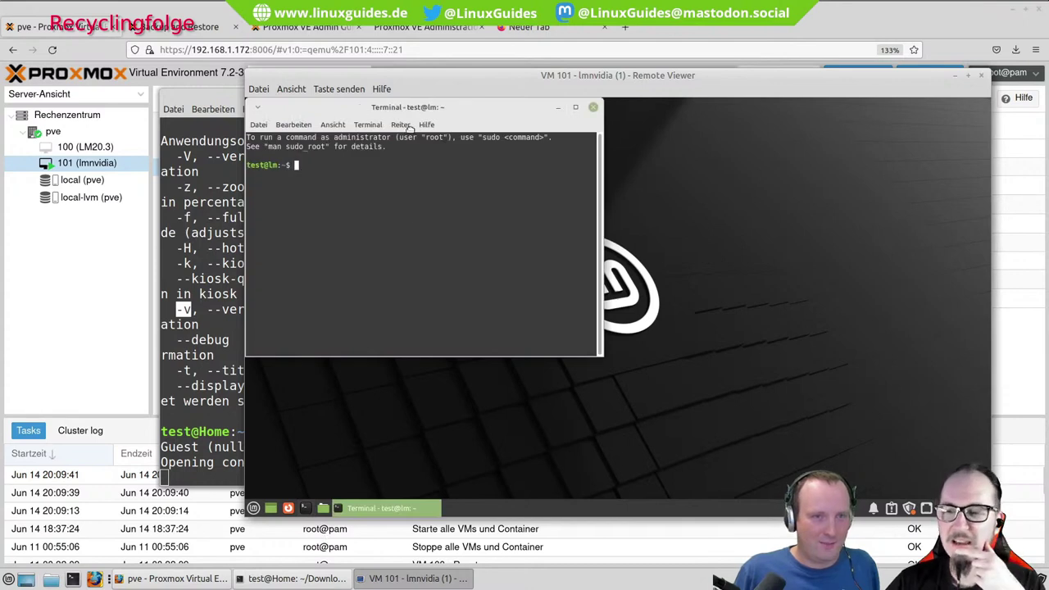
left_click_drag(365, 109, 537, 201)
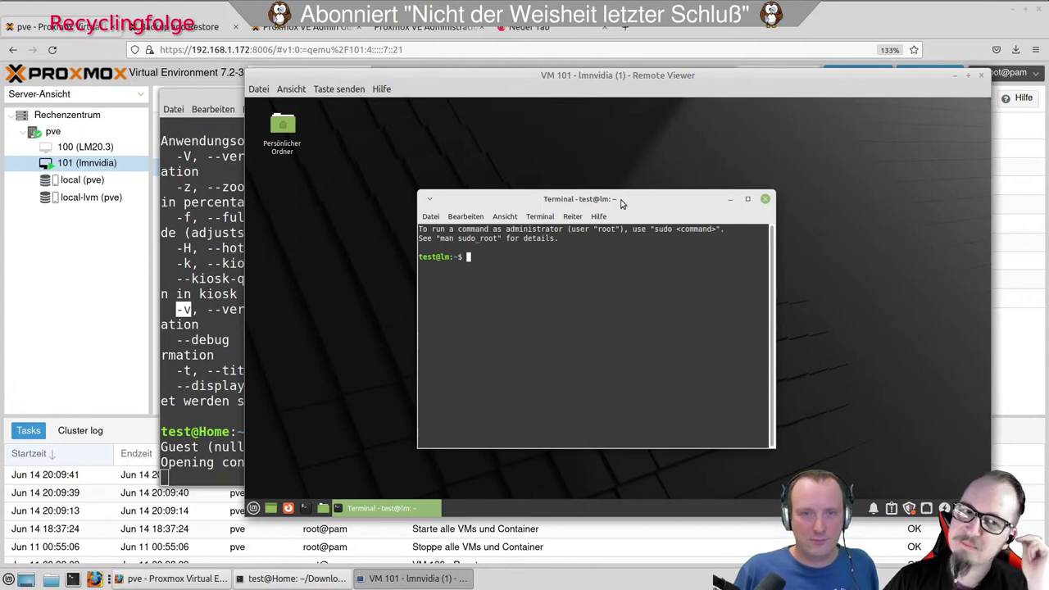
left_click_drag(622, 204, 611, 198)
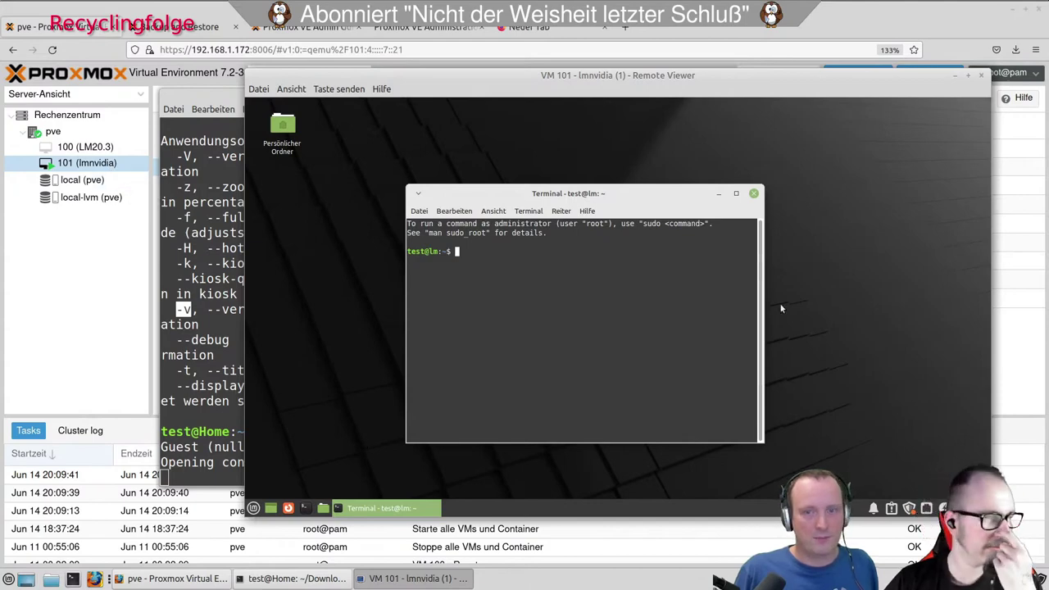
left_click(751, 193)
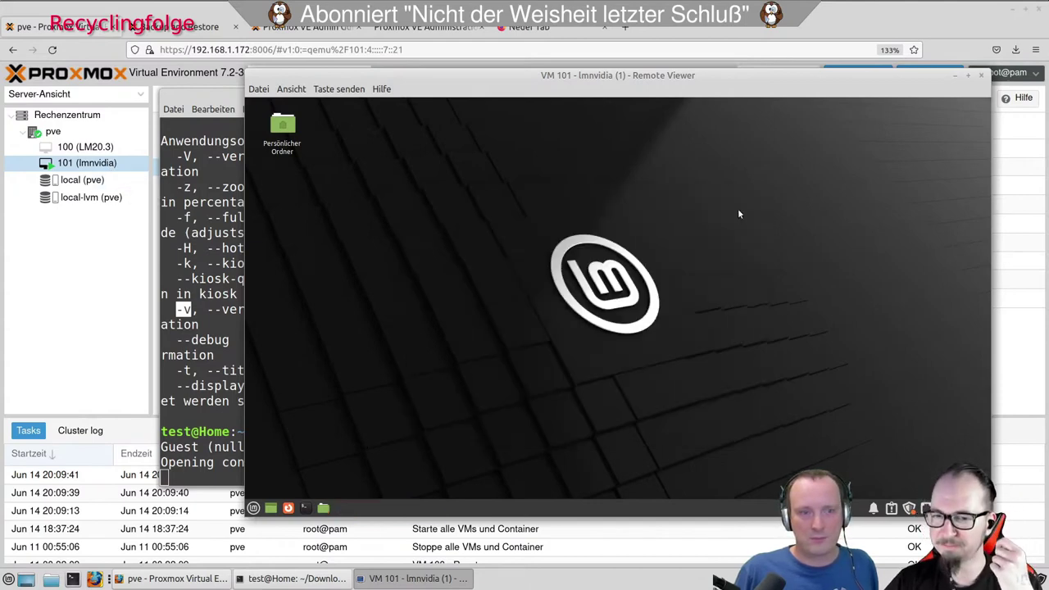
Open Schreibtischeinstellungen and set the pink palm-tree backdrop as the VM wallpaper.
right_click(464, 285)
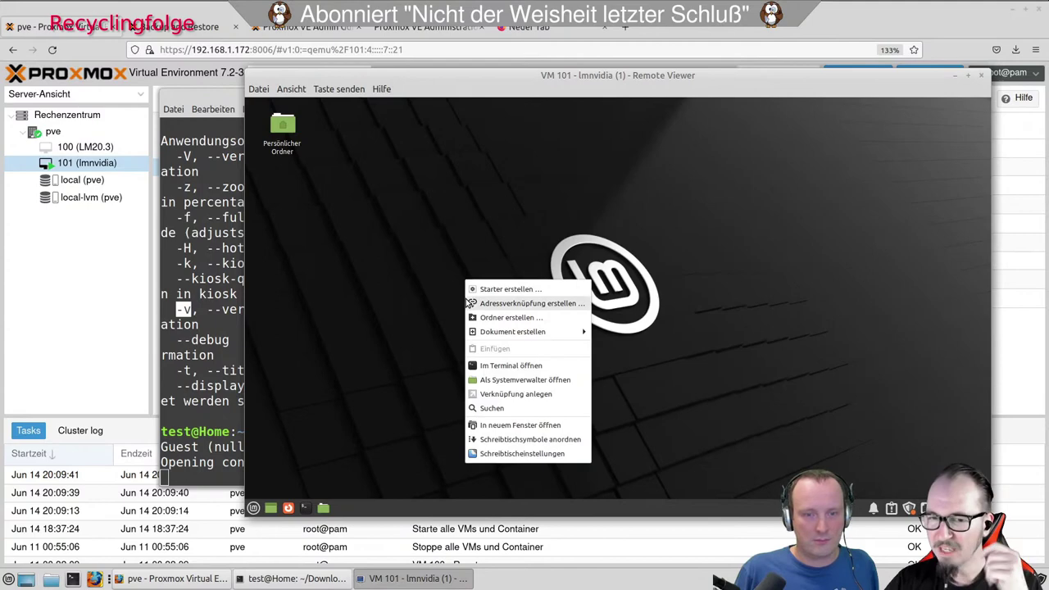
left_click(577, 456)
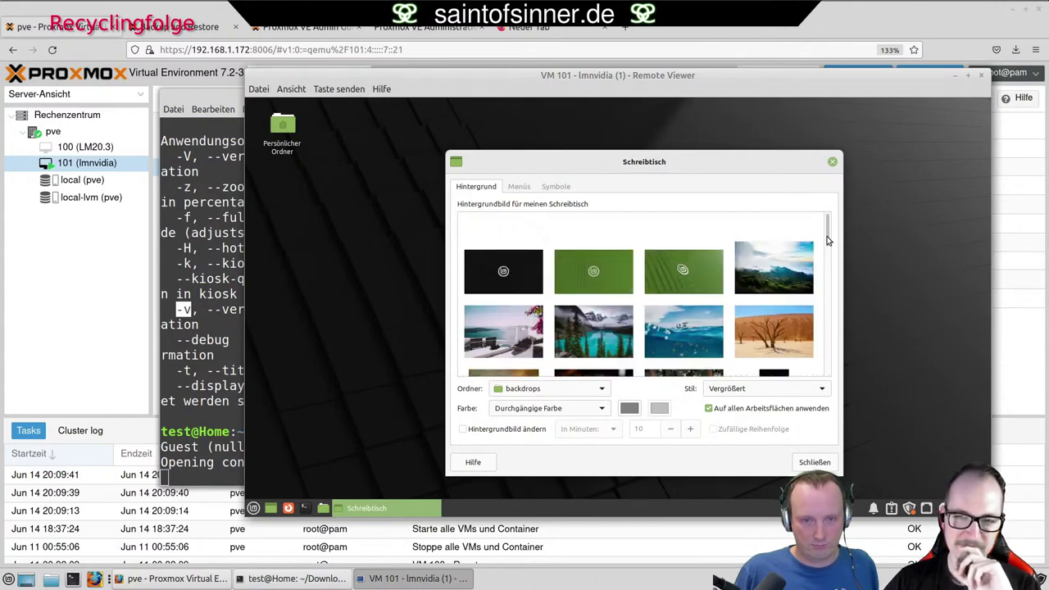
scroll(811, 252, "down", 2)
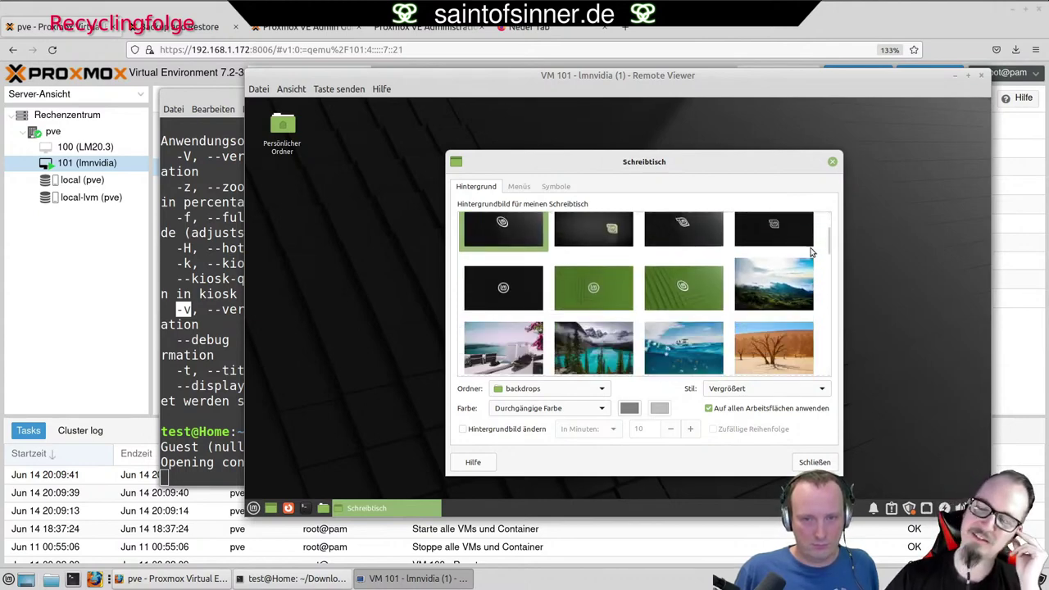
scroll(811, 252, "down", 2)
scroll(811, 252, "down", 2)
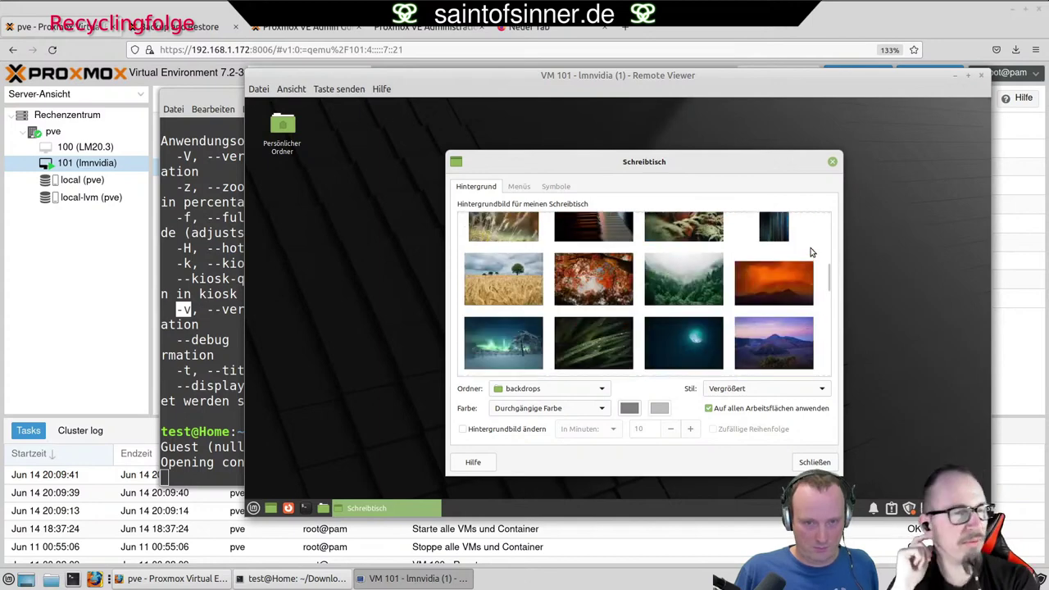
scroll(811, 252, "down", 2)
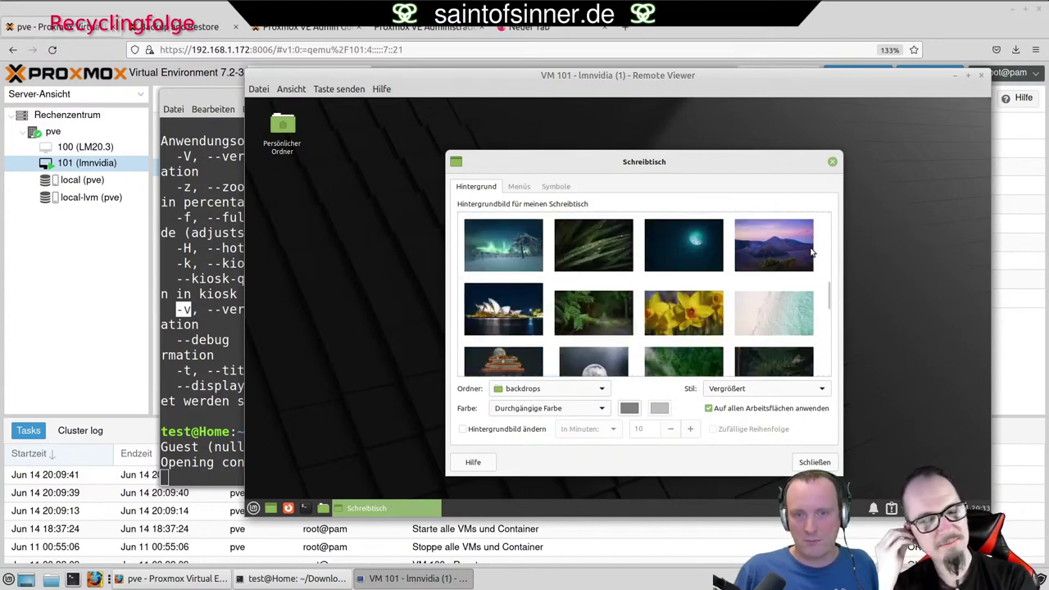
scroll(811, 252, "down", 2)
scroll(811, 252, "down", 2)
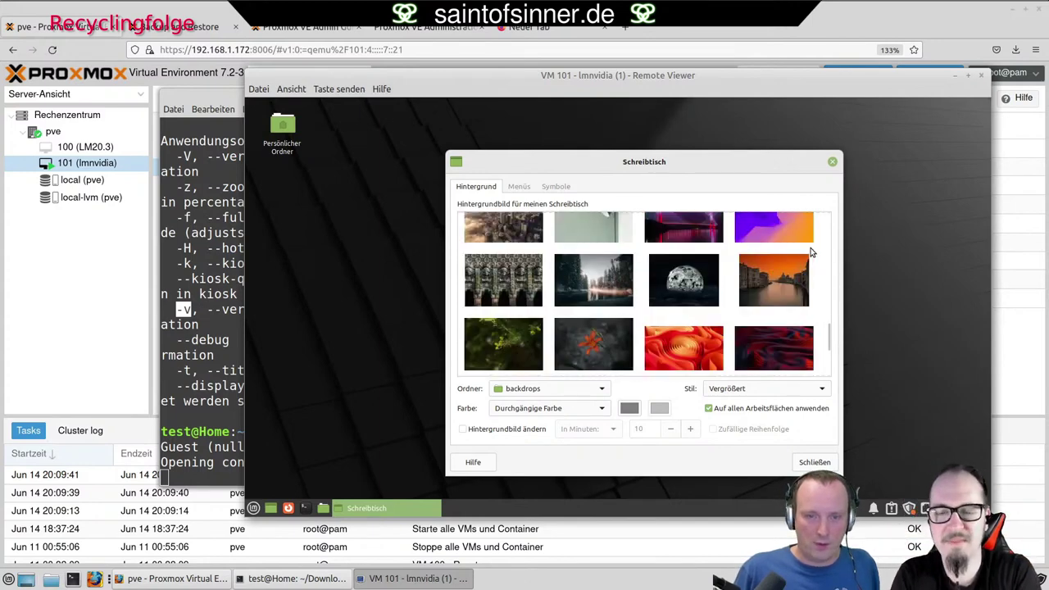
scroll(811, 253, "down", 3)
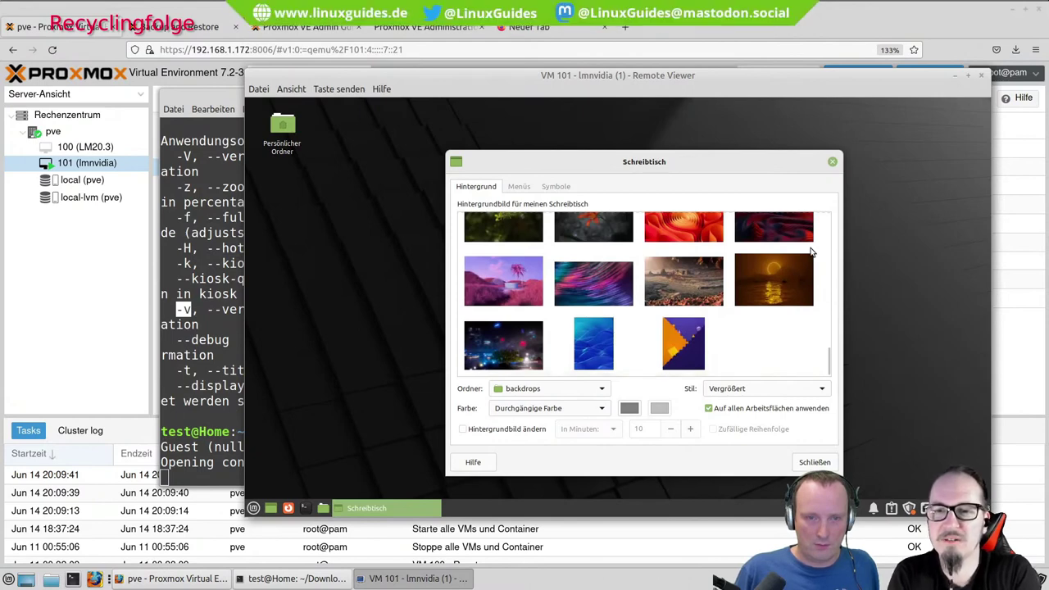
left_click(538, 281)
left_click_drag(652, 160, 510, 150)
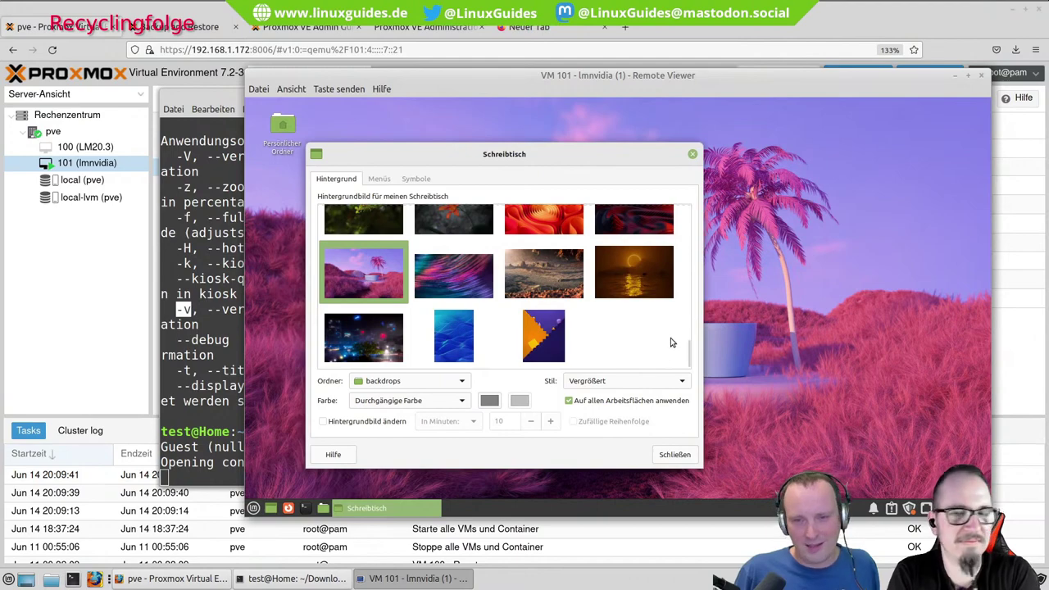
Switch the wallpaper to the wheat field with a lone tree and close the settings.
scroll(690, 340, "up", 5)
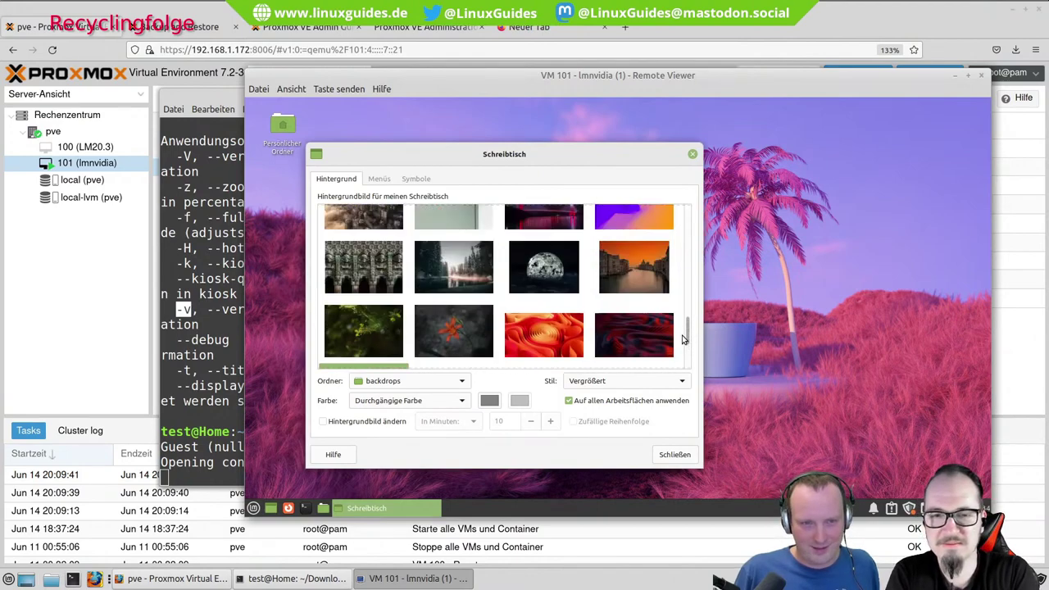
scroll(682, 339, "up", 2)
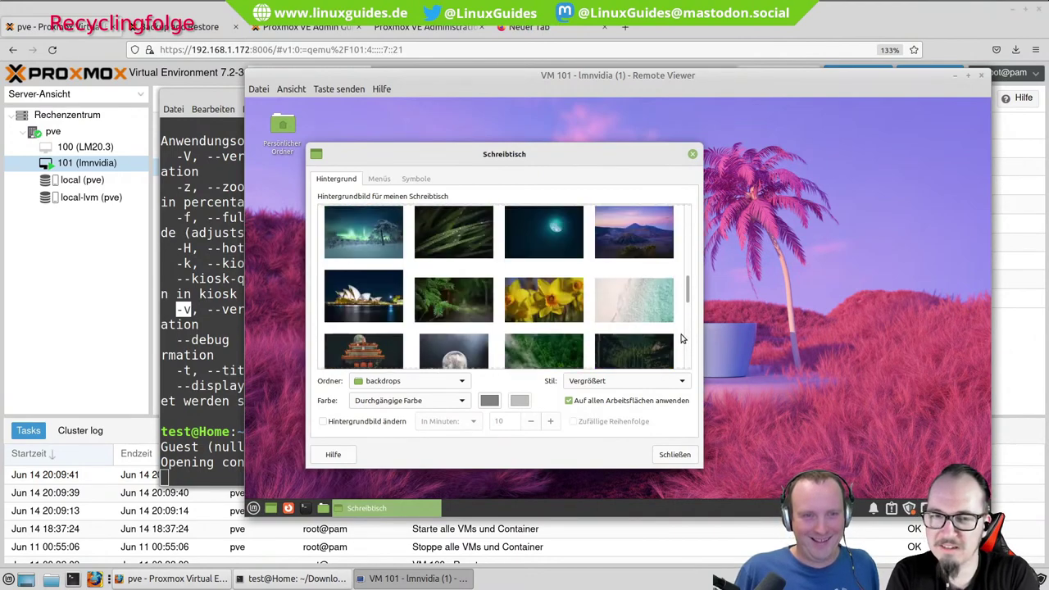
scroll(682, 339, "up", 5)
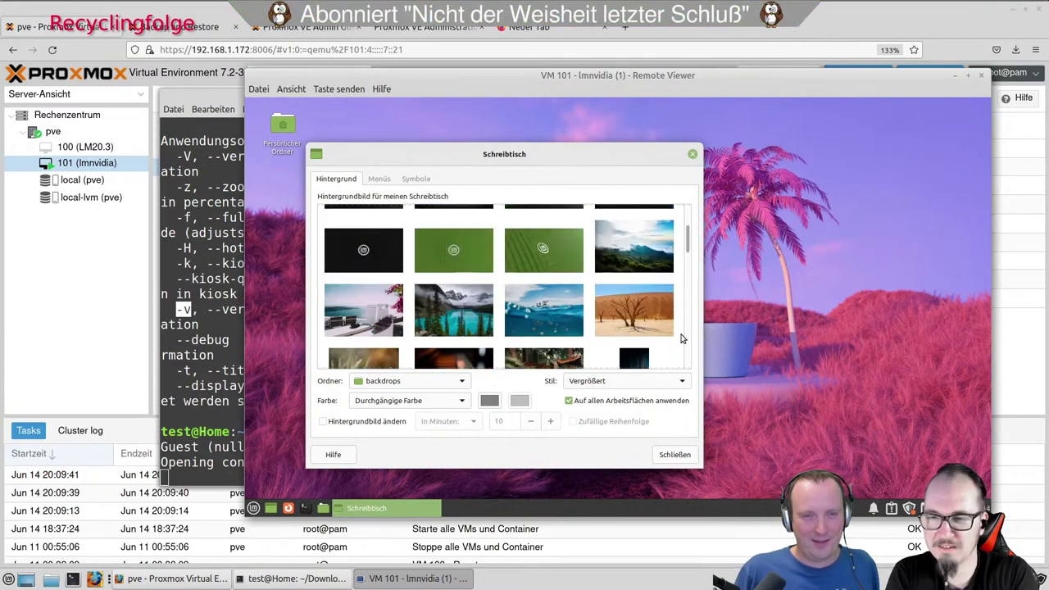
scroll(679, 337, "up", 2)
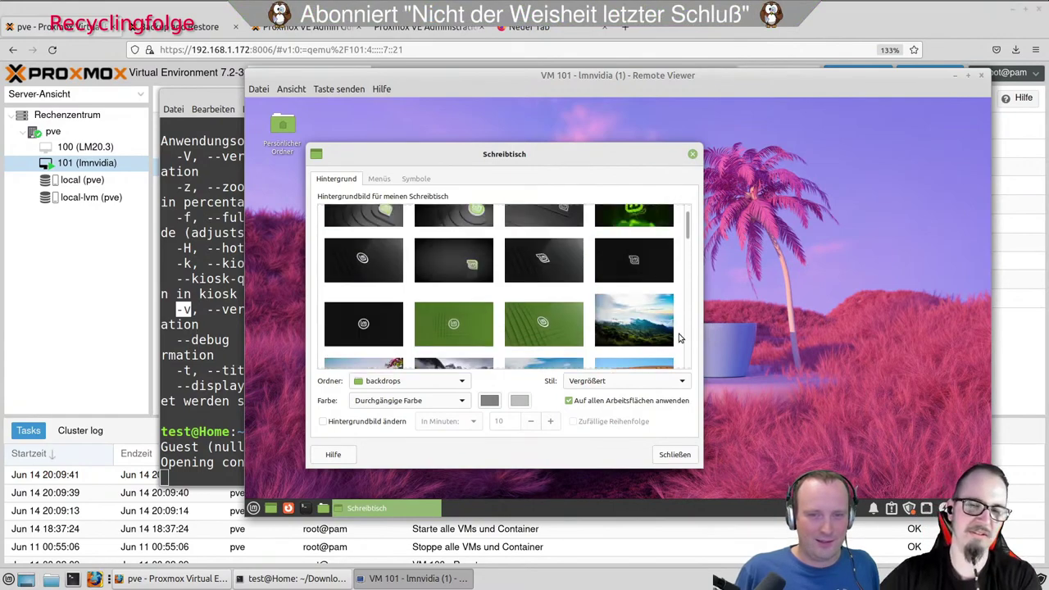
scroll(678, 337, "down", 4)
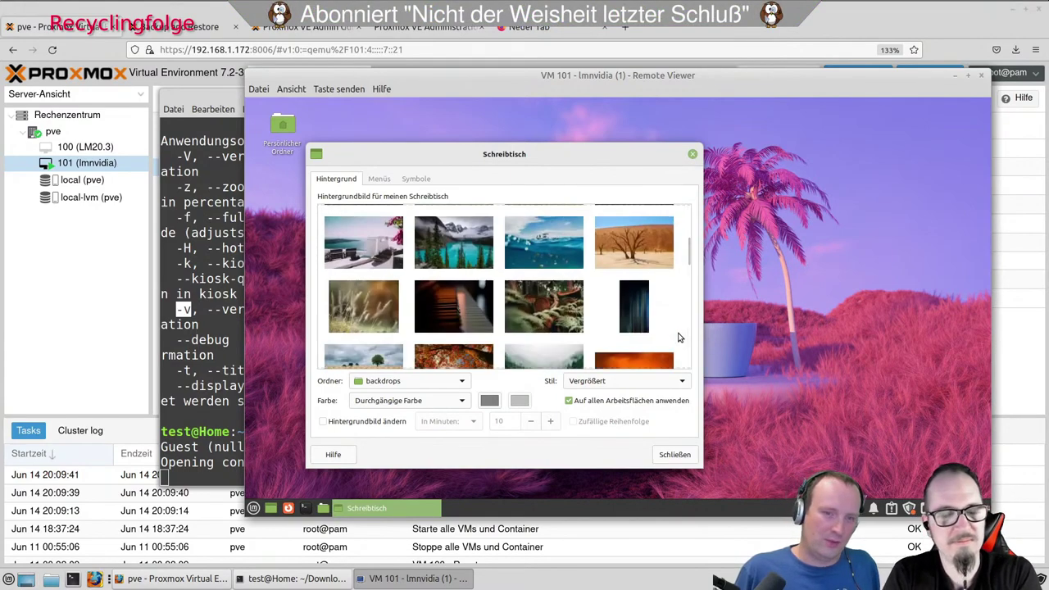
scroll(678, 337, "down", 3)
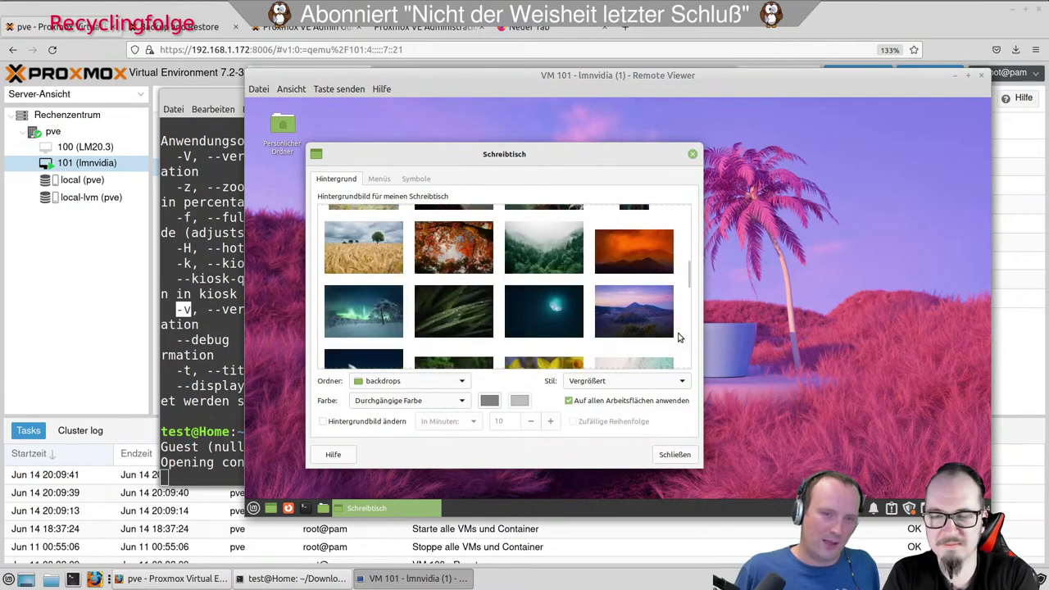
left_click(379, 255)
left_click(674, 454)
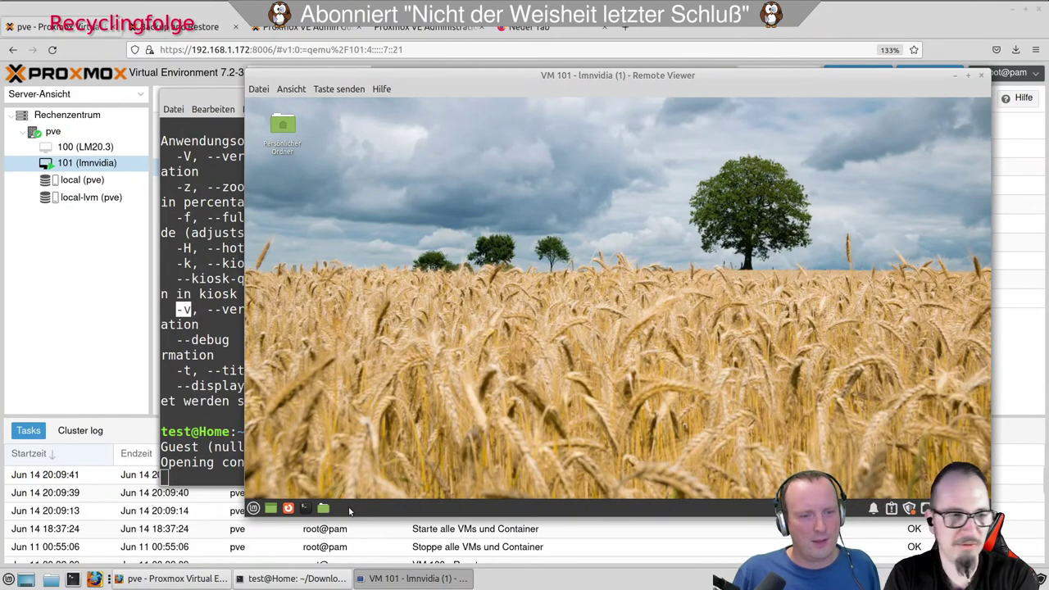
Open the Appearance settings and apply the Mint-X-Teal, then Mint-X-Purple window theme.
left_click(254, 508)
mouse_move(303, 425)
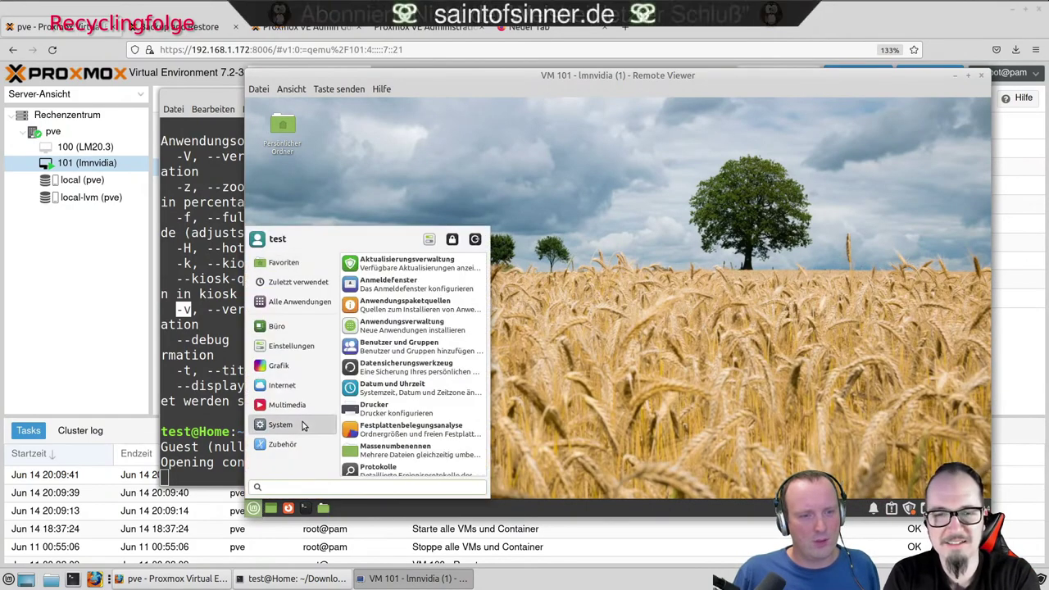
mouse_move(307, 345)
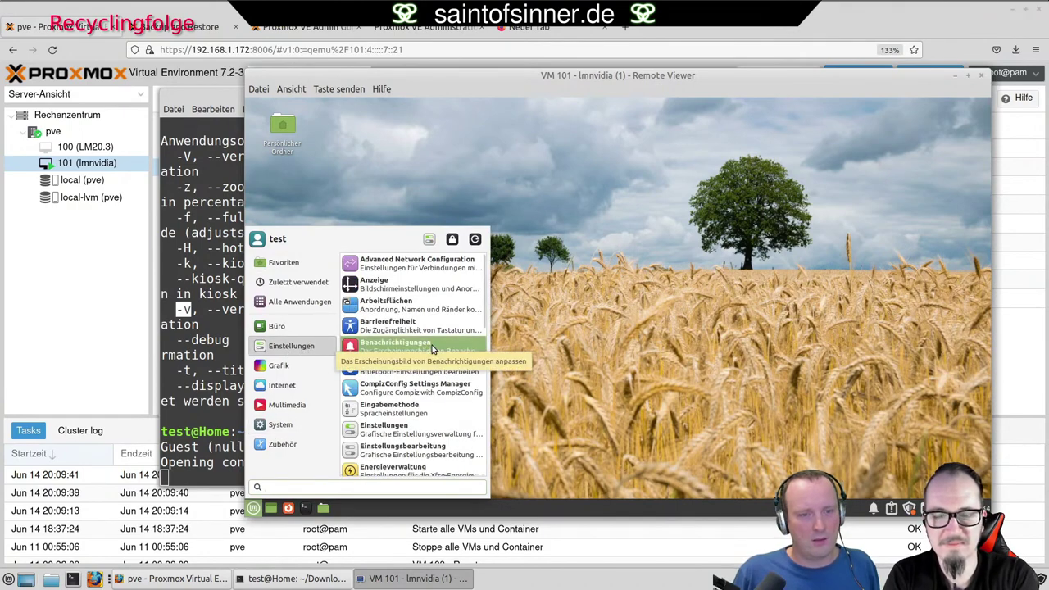
scroll(433, 350, "down", 2)
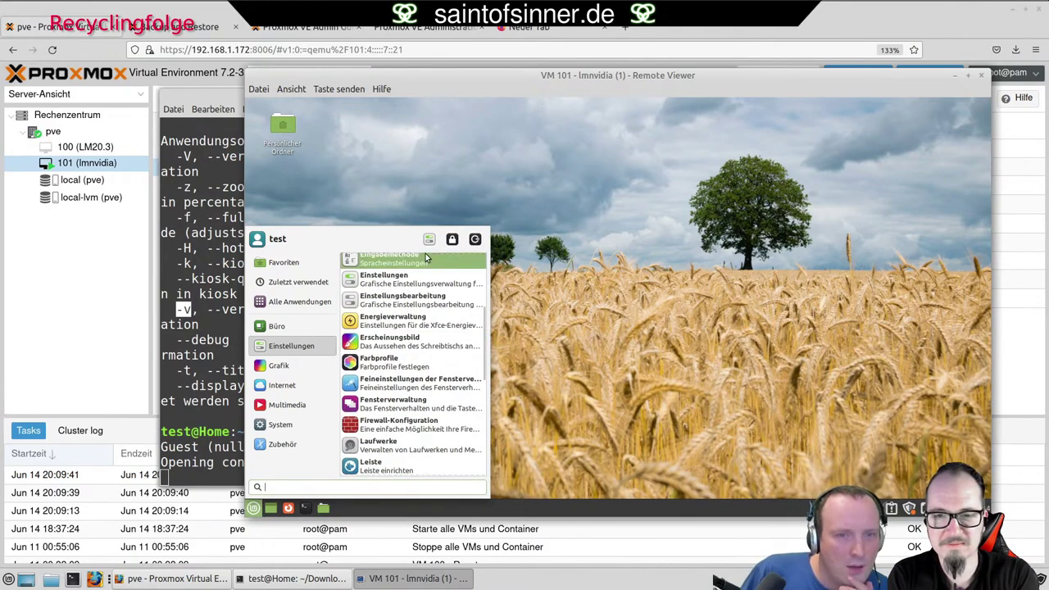
left_click(425, 242)
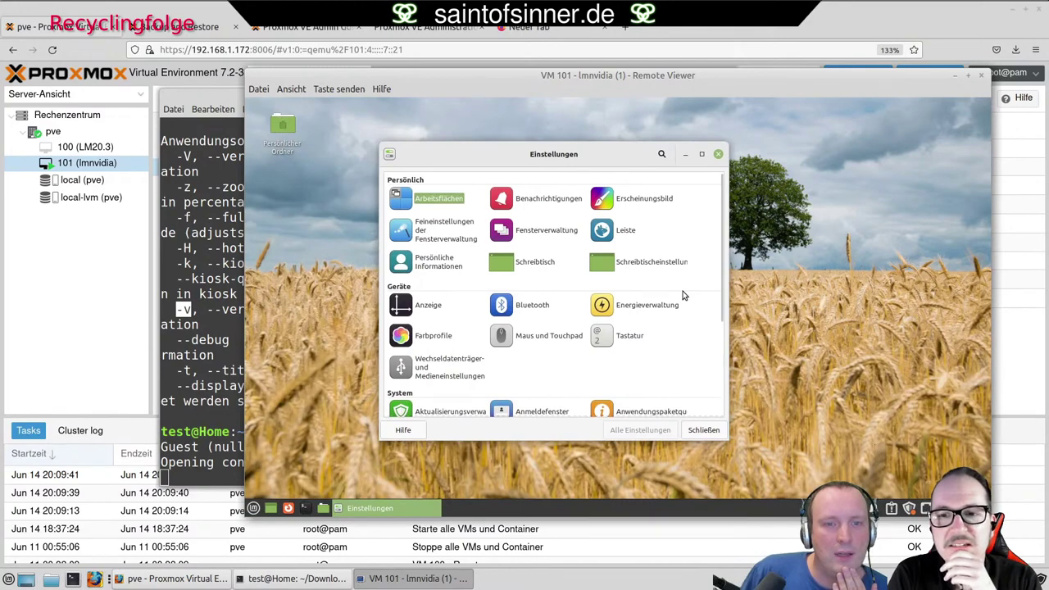
left_click(644, 202)
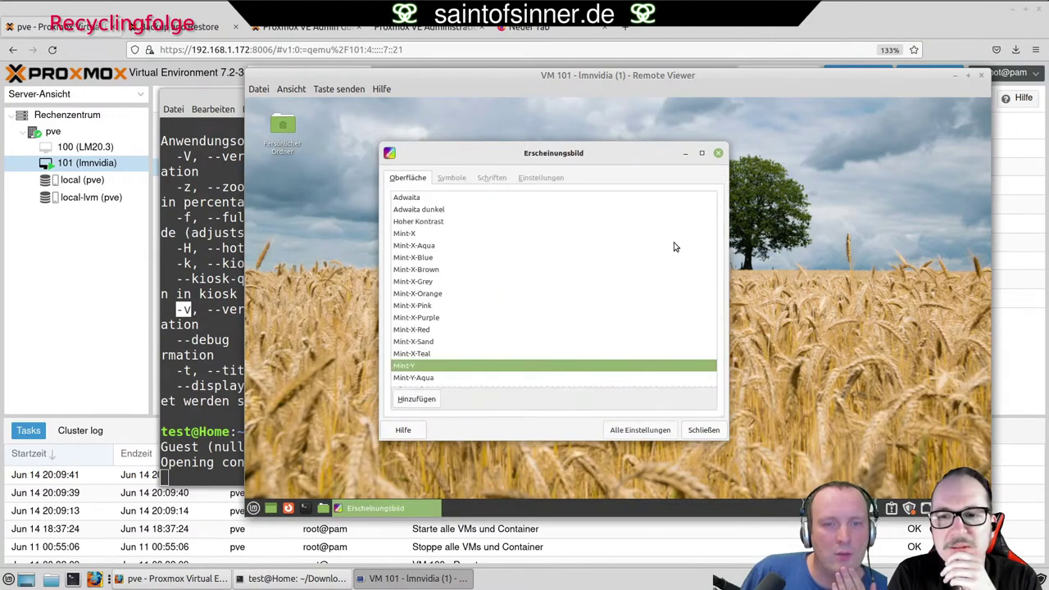
left_click(436, 356)
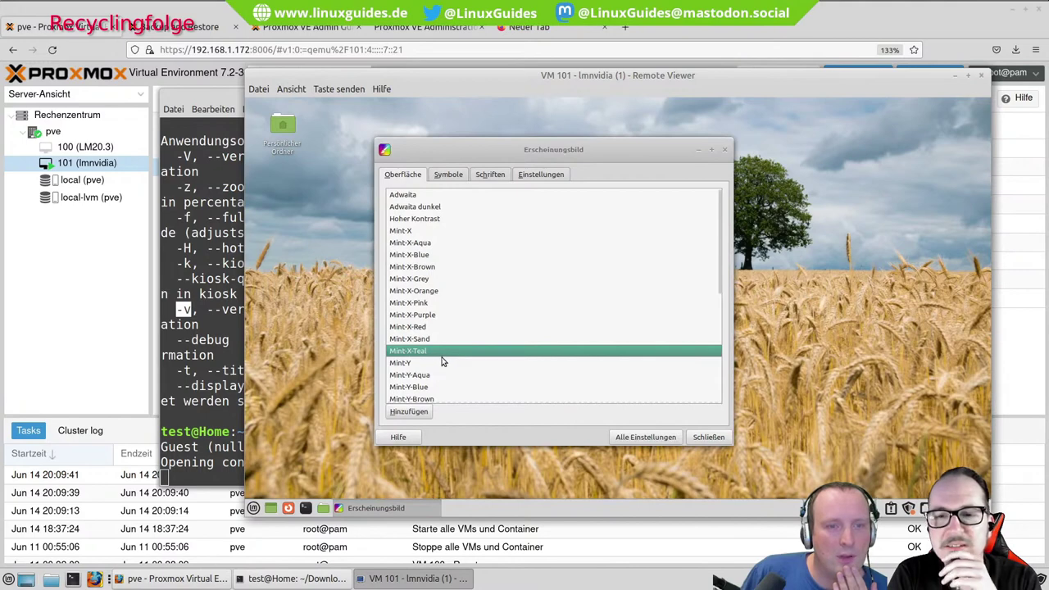
left_click(425, 316)
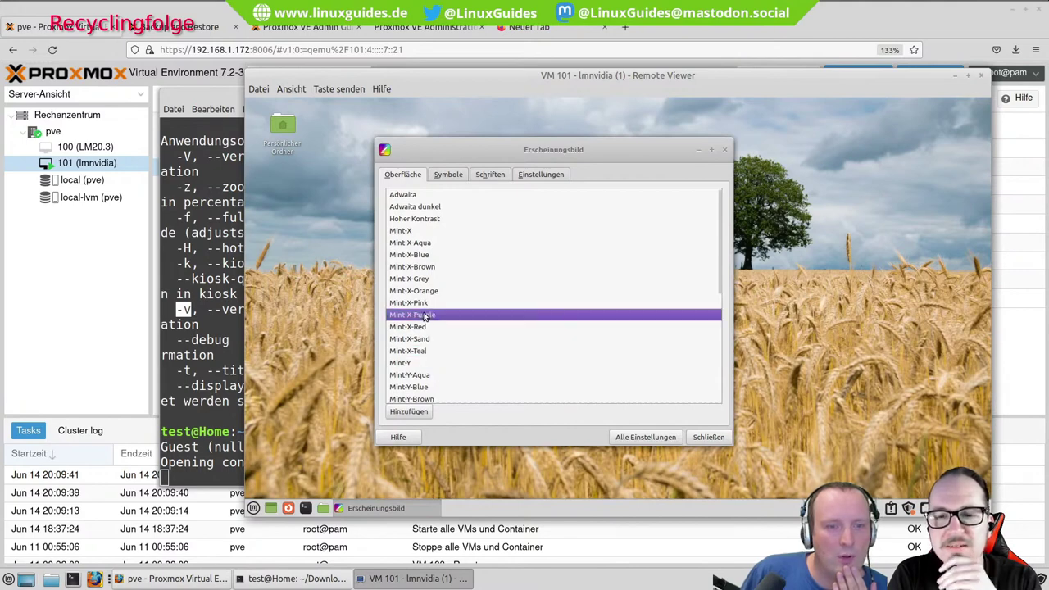
Try Mint-X-Yellow and Mint-X-Teal icons, settle on Mint-X-Red, browse the tabs, and close.
left_click(450, 176)
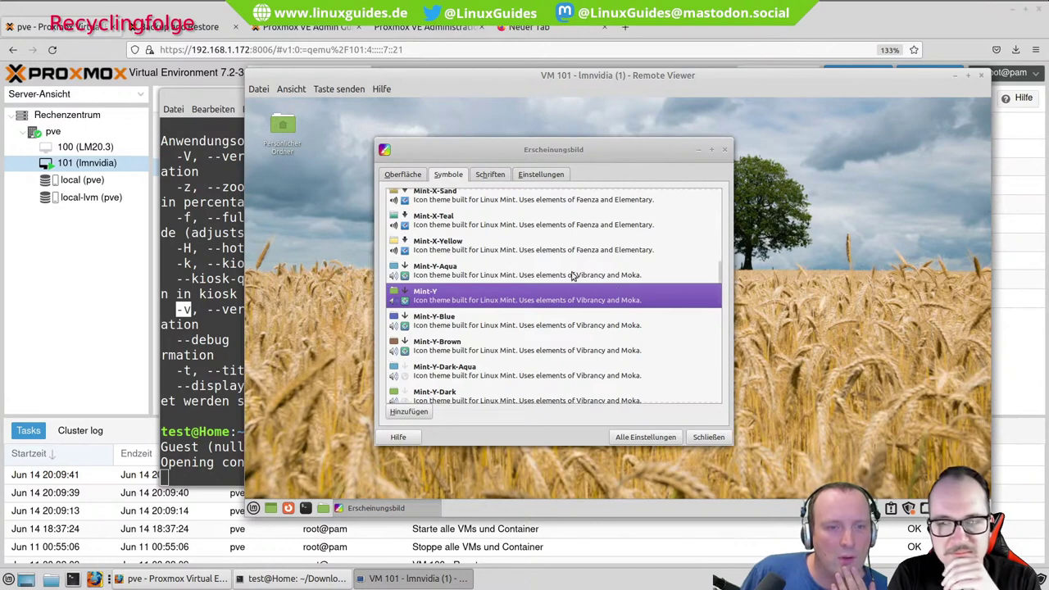
left_click(454, 252)
scroll(457, 255, "up", 1)
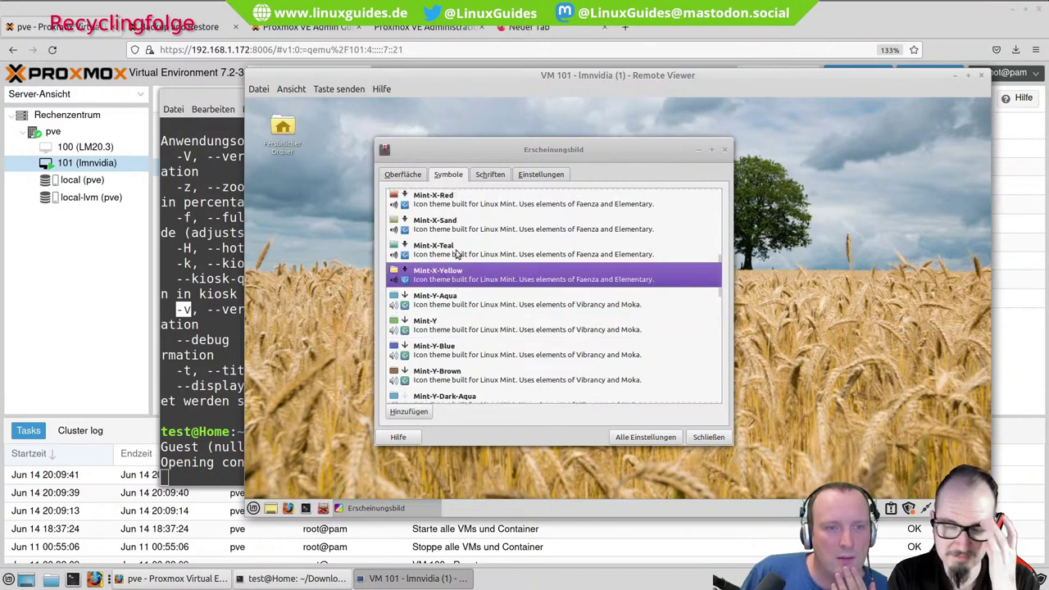
left_click(442, 247)
scroll(454, 234, "up", 1)
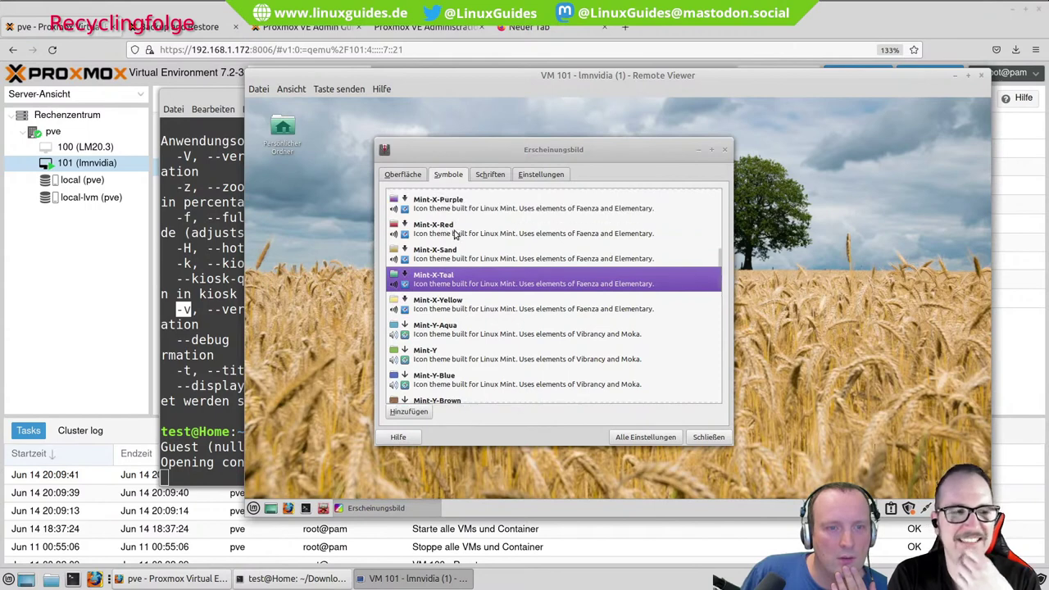
left_click(454, 235)
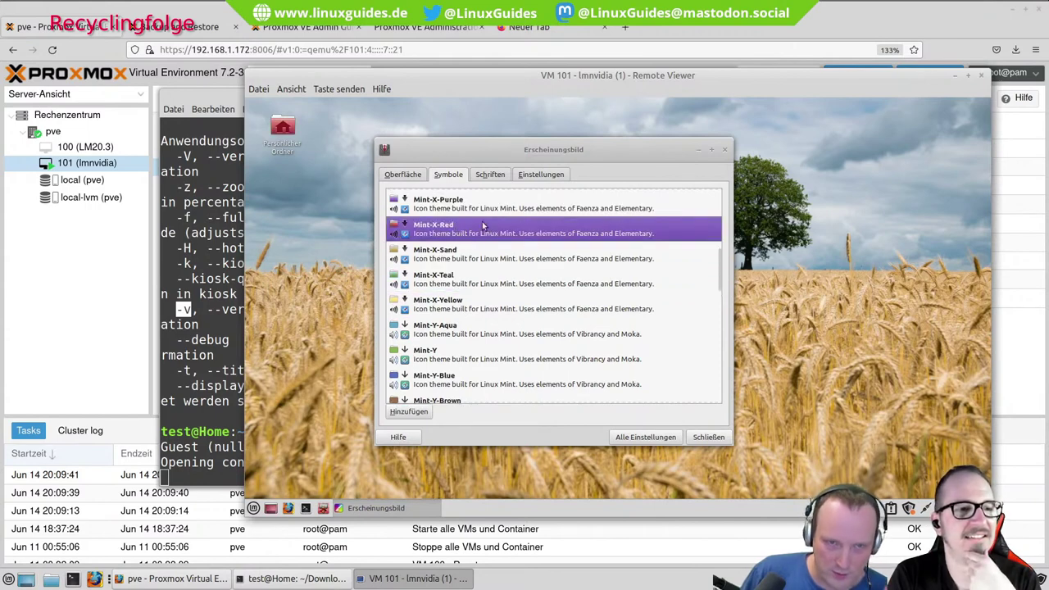
left_click(491, 174)
left_click(529, 174)
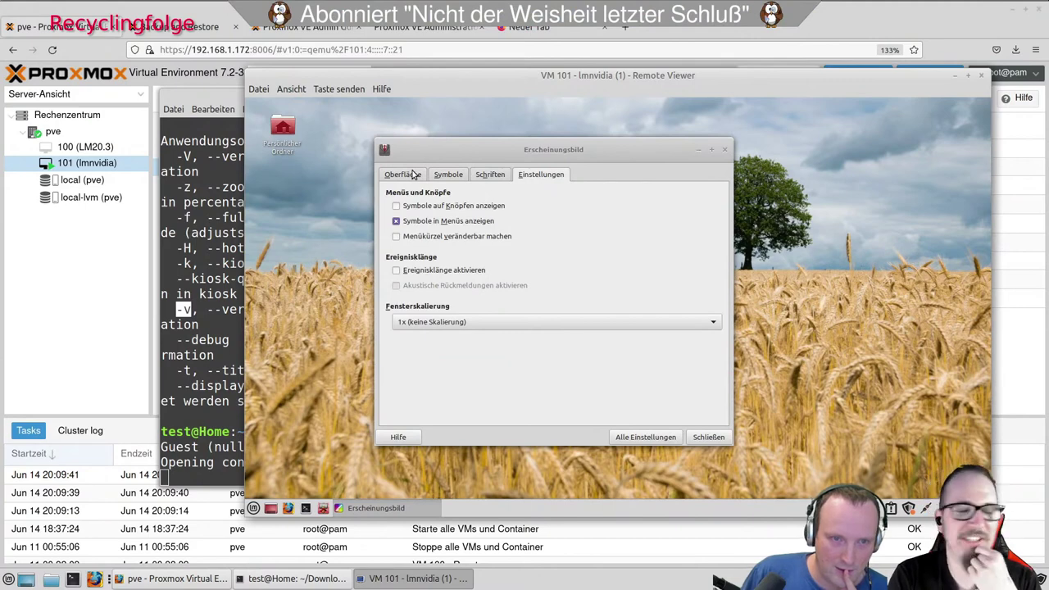
left_click(414, 174)
left_click(703, 436)
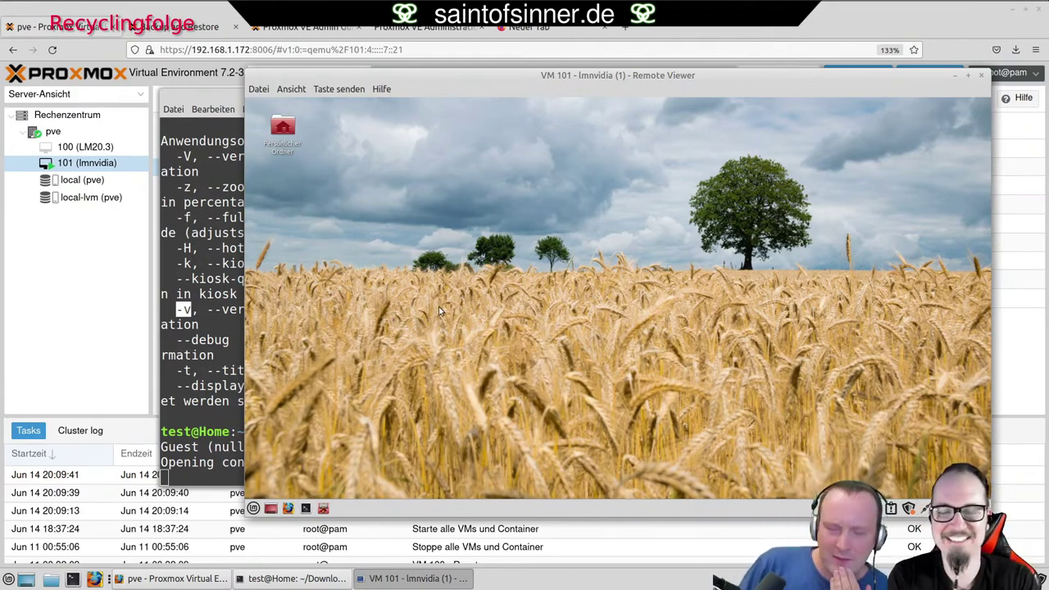
Open Schreibtischeinstellungen from the Mint desktop's right-click menu.
right_click(388, 302)
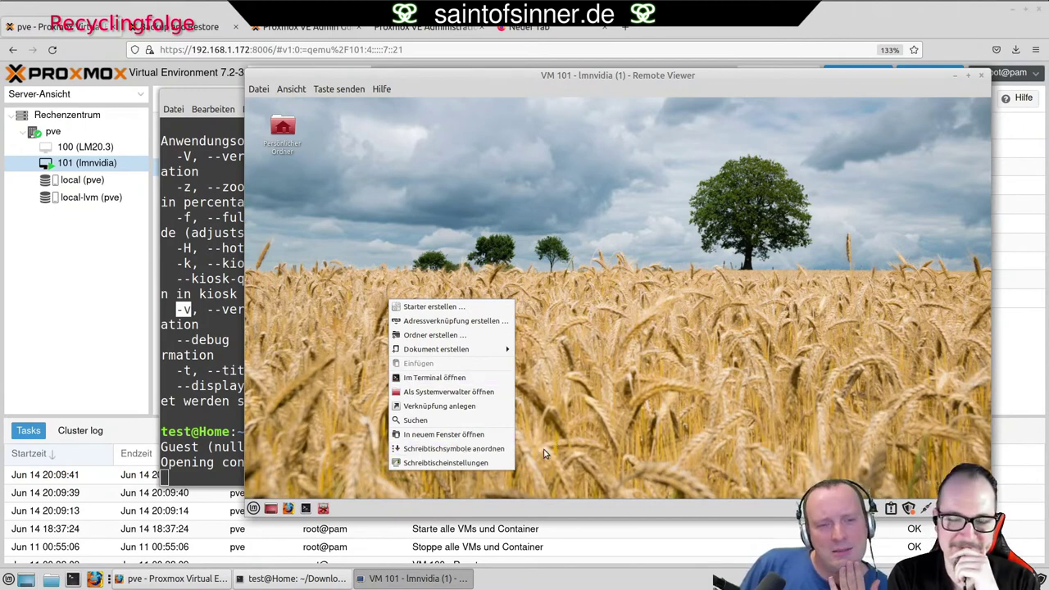
left_click(445, 463)
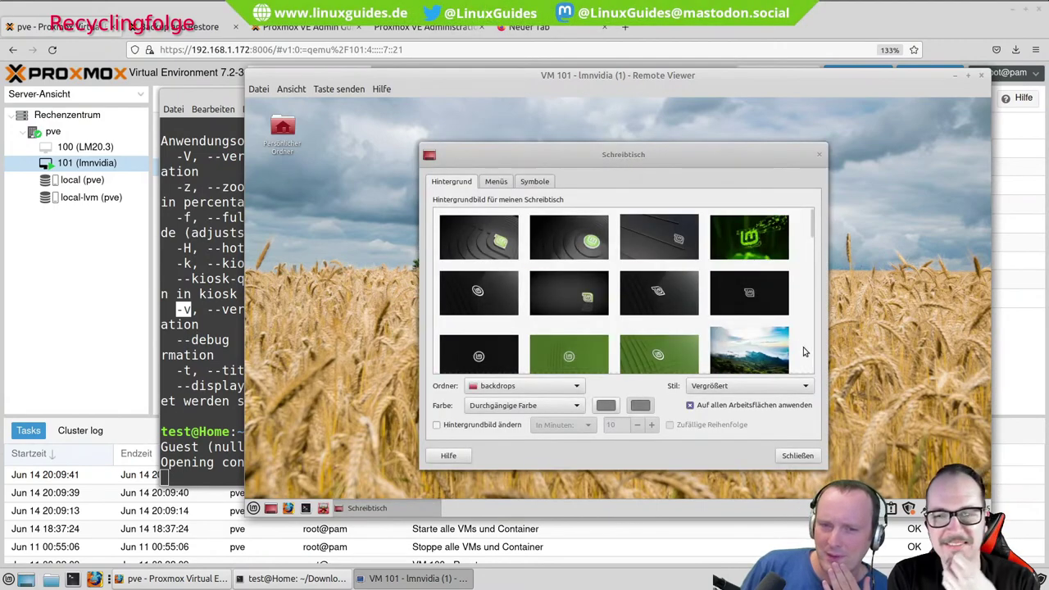
Set the dark piano-keys photo as the Mint wallpaper and close the desktop settings.
scroll(796, 332, "down", 5)
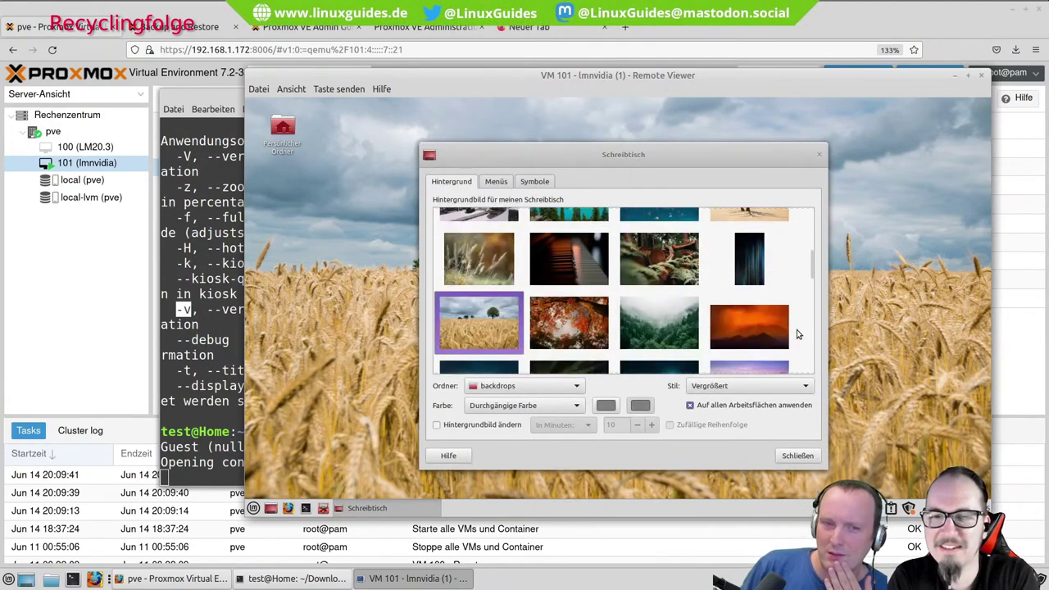
left_click(588, 315)
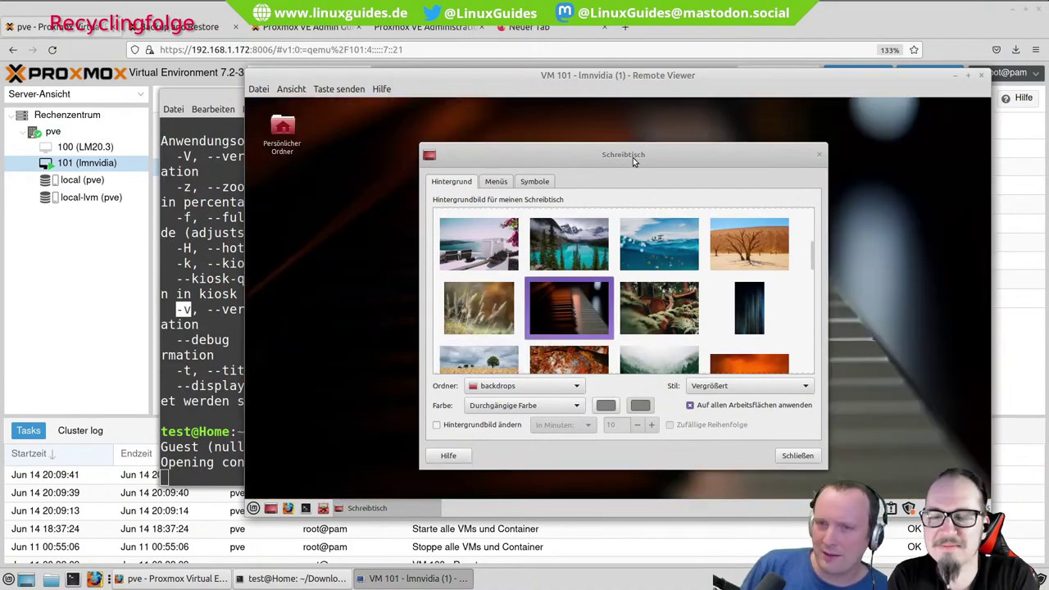
left_click_drag(607, 159, 527, 153)
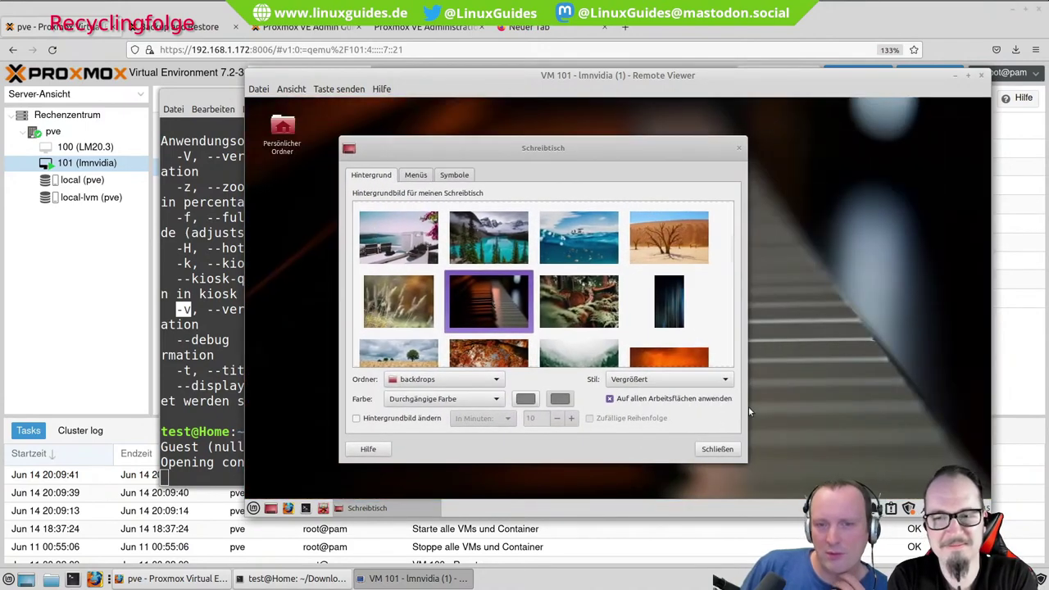
left_click(714, 449)
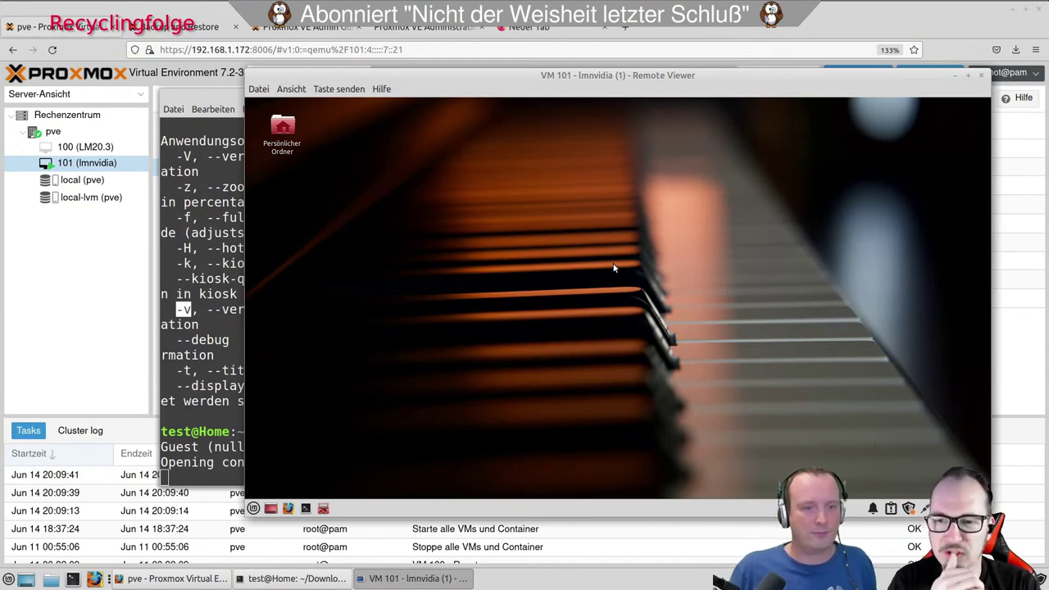
left_click(253, 508)
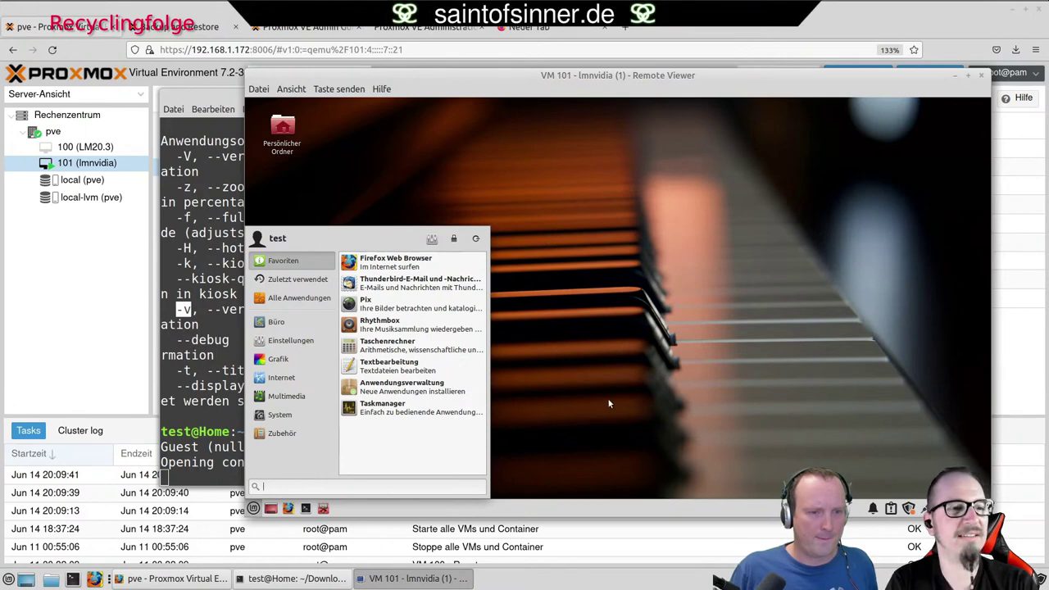
Open a VM terminal and get a root shell with sudo bash, entering the password.
left_click(367, 503)
left_click(305, 509)
type("suod")
key("BackSpace")
key("BackSpace")
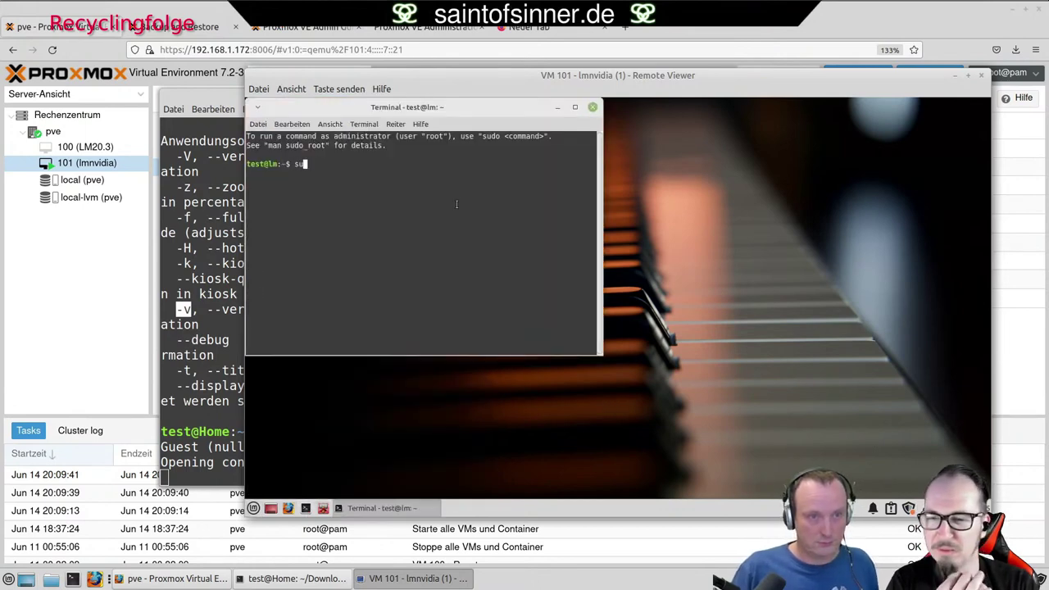
type("do bash")
key("Return")
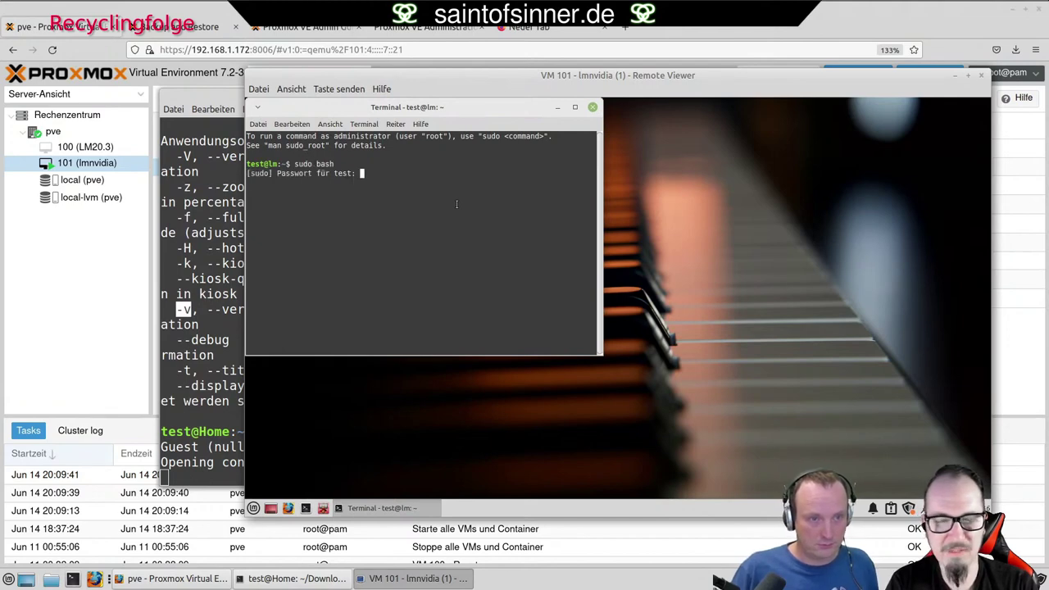
key("Return")
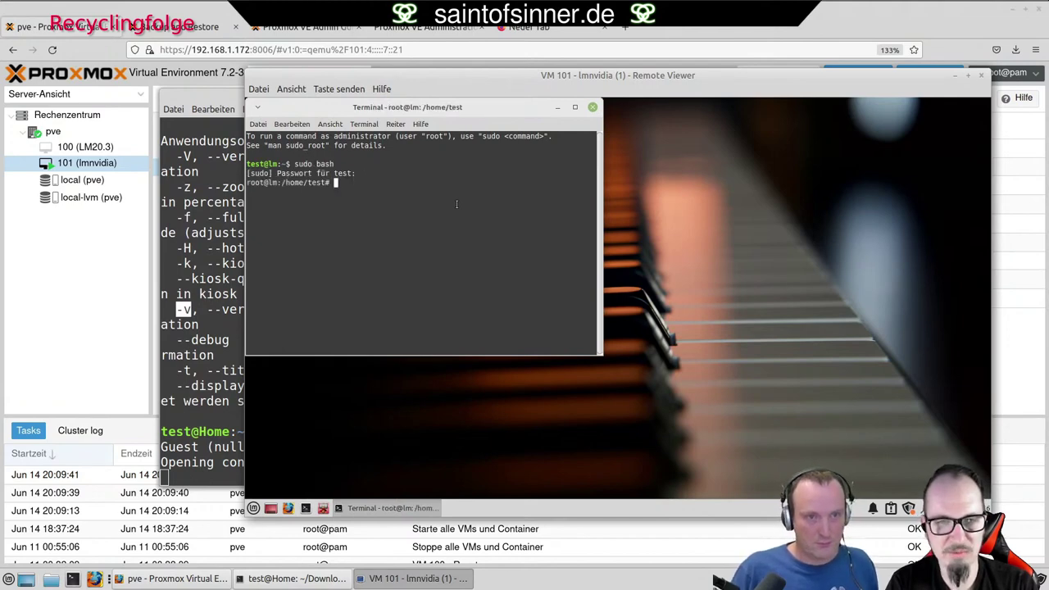
Install qemu-guest-agent with apt install qemu-guest-agent.
type("apt inst")
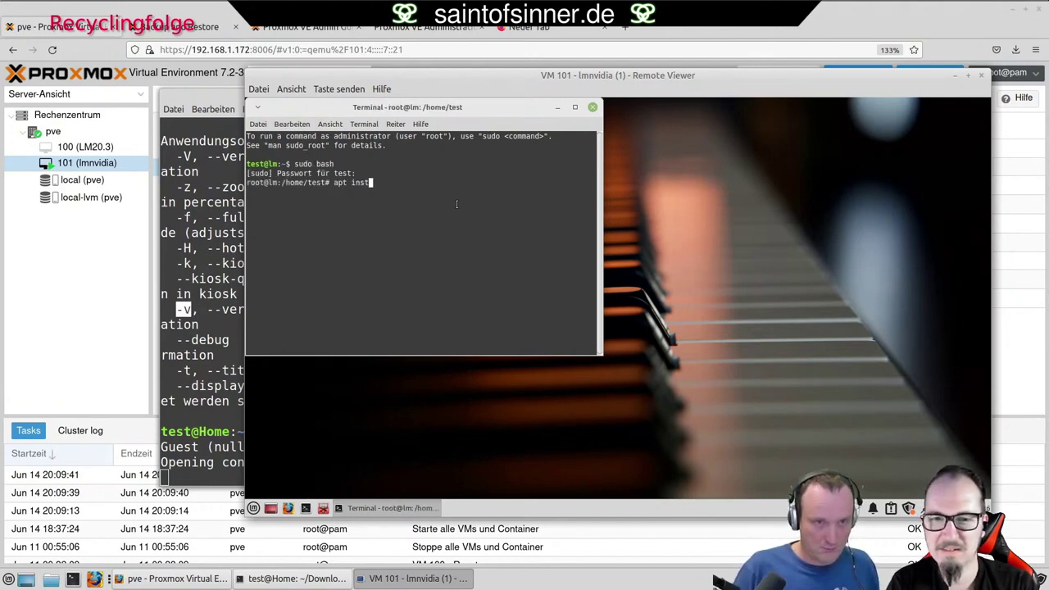
type("all qemu-")
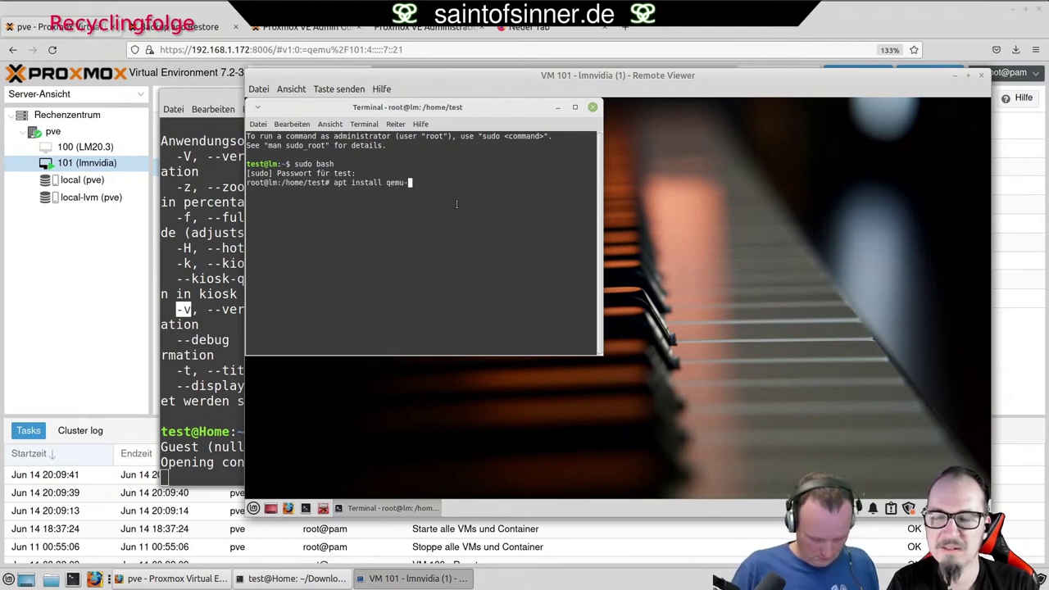
type("gu")
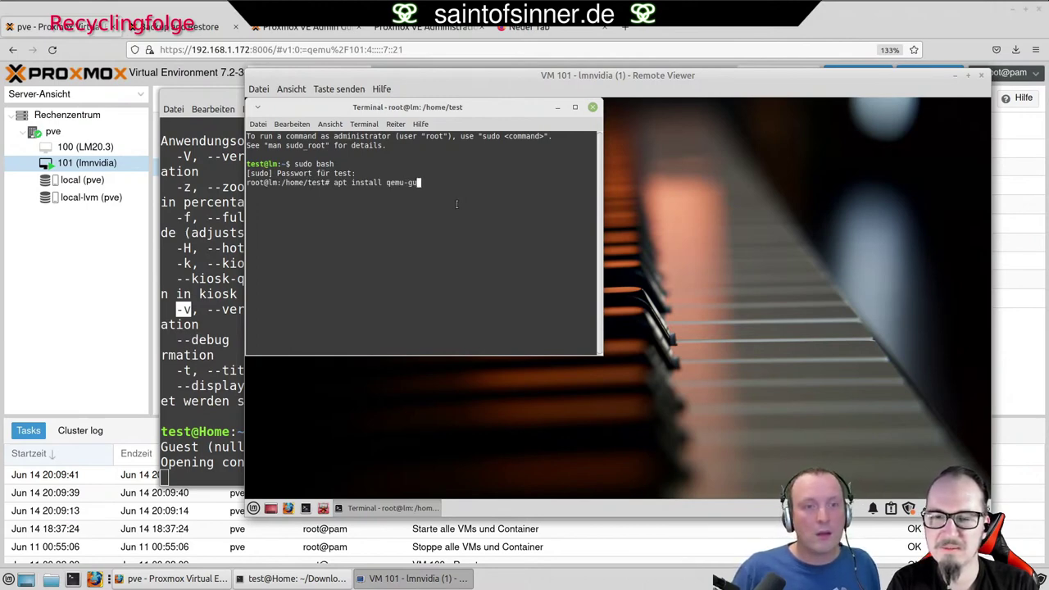
key("BackSpace")
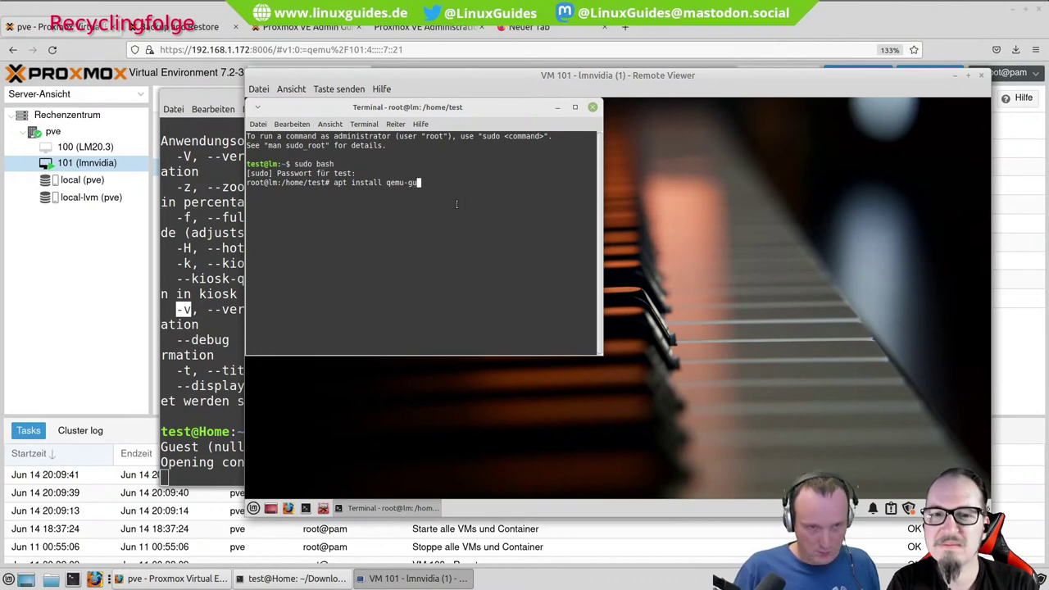
type("uest-agent")
key("Return")
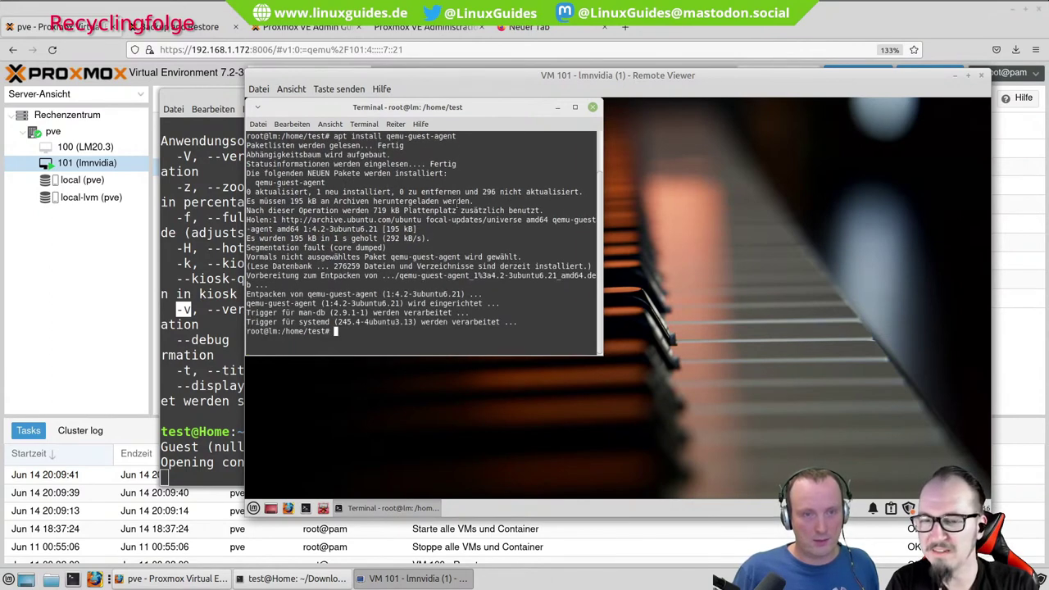
Install htop in the root terminal with apt install htop.
left_click_drag(503, 107, 669, 152)
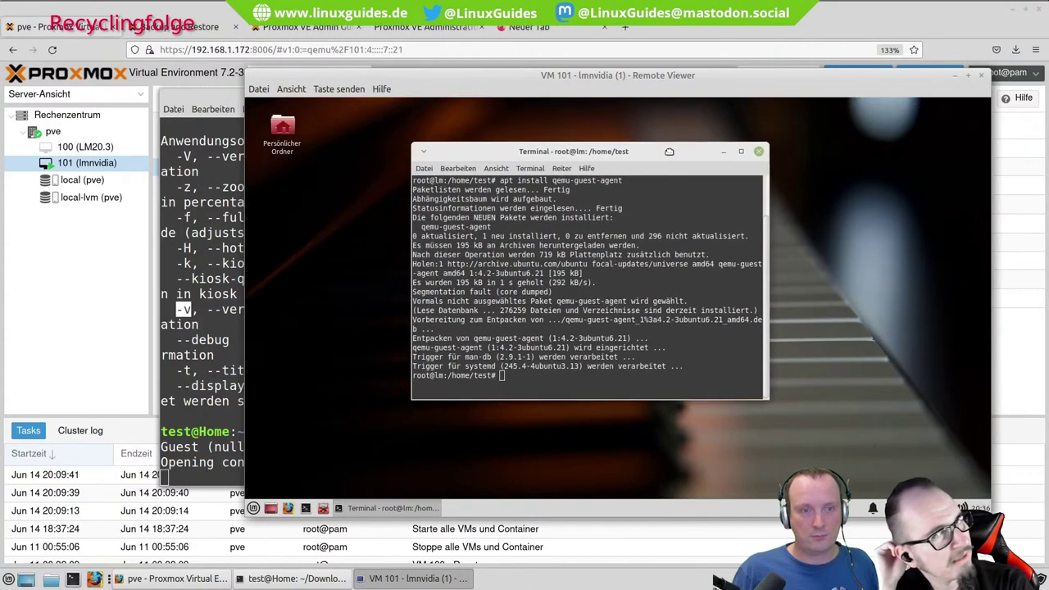
left_click(253, 508)
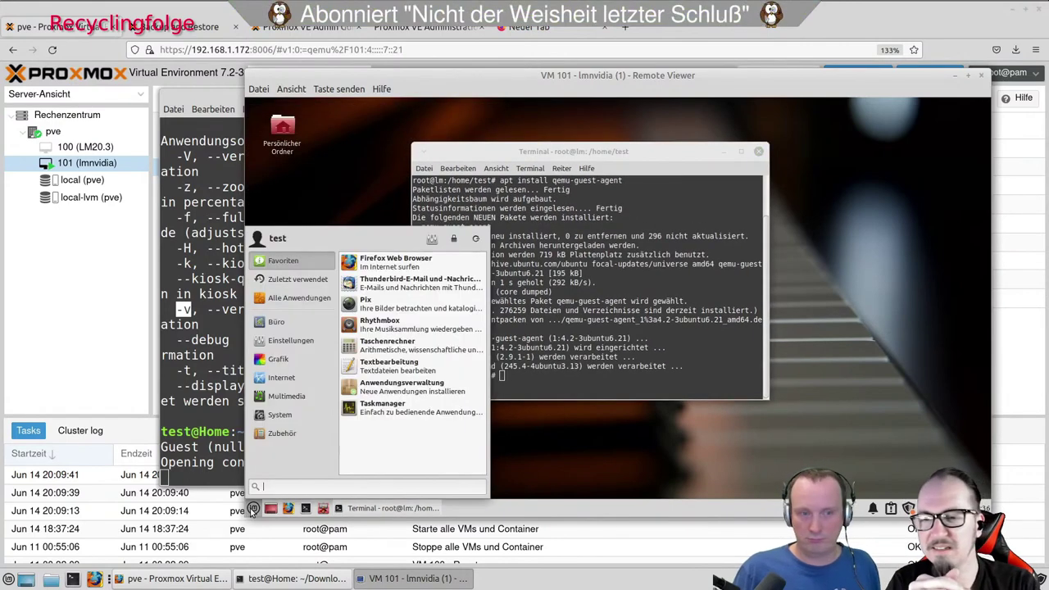
mouse_move(289, 369)
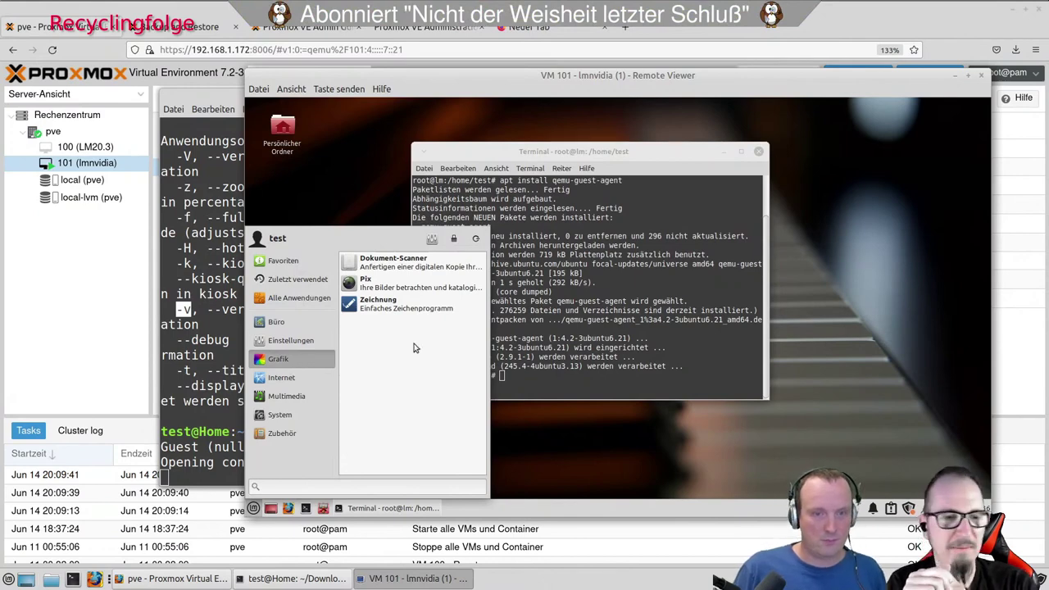
left_click(648, 269)
type("htop")
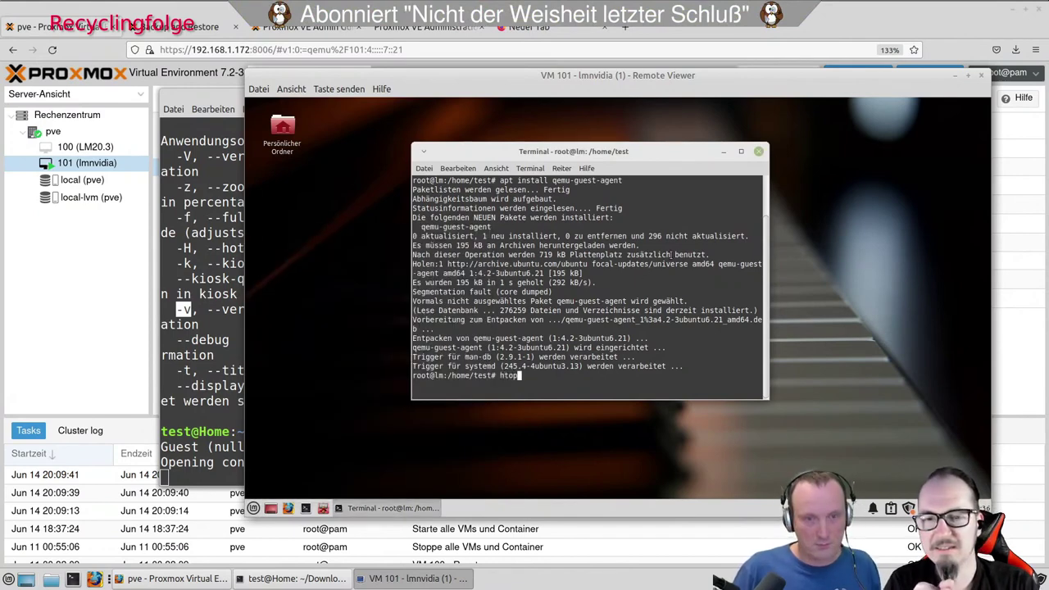
key("BackSpace")
key("Up")
key("BackSpace")
key("BackSpace")
key("BackSpace")
key("BackSpace")
key("BackSpace")
key("BackSpace")
key("BackSpace")
key("BackSpace")
key("BackSpace")
key("BackSpace")
key("BackSpace")
key("BackSpace")
key("BackSpace")
key("BackSpace")
key("BackSpace")
key("BackSpace")
type("htop")
key("Return")
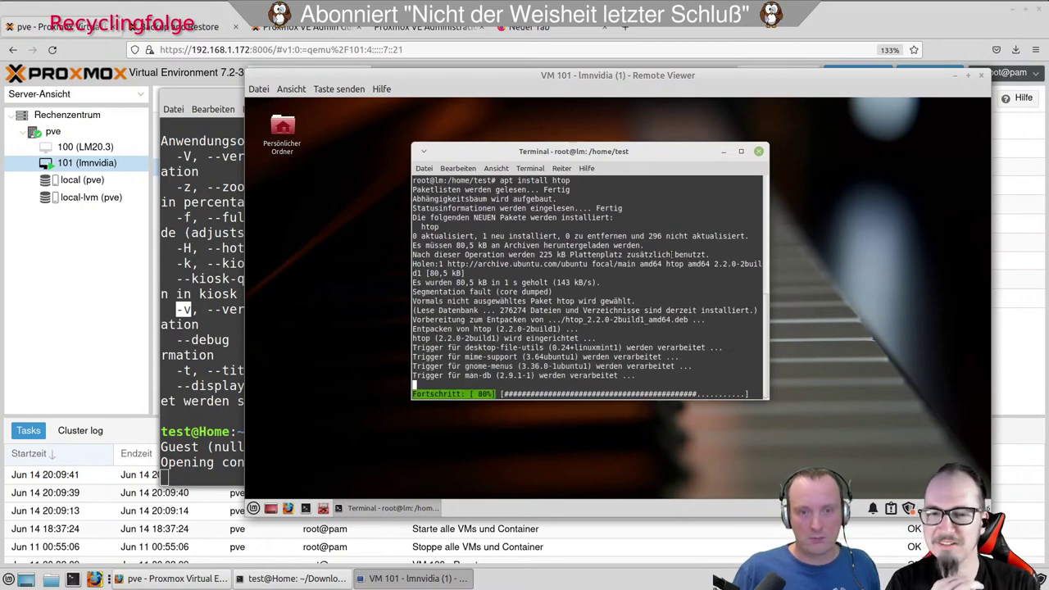
Install mc (confirming with j), then run apt install neofetch.
key("Up")
key("BackSpace")
key("BackSpace")
key("BackSpace")
key("BackSpace")
type("mc")
key("Return")
type("j")
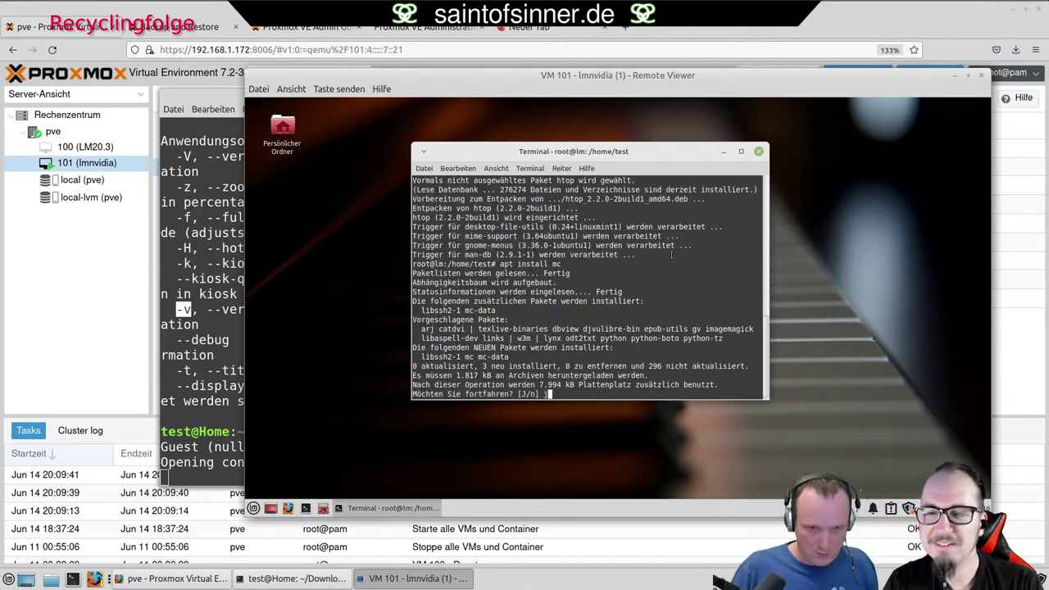
key("Return")
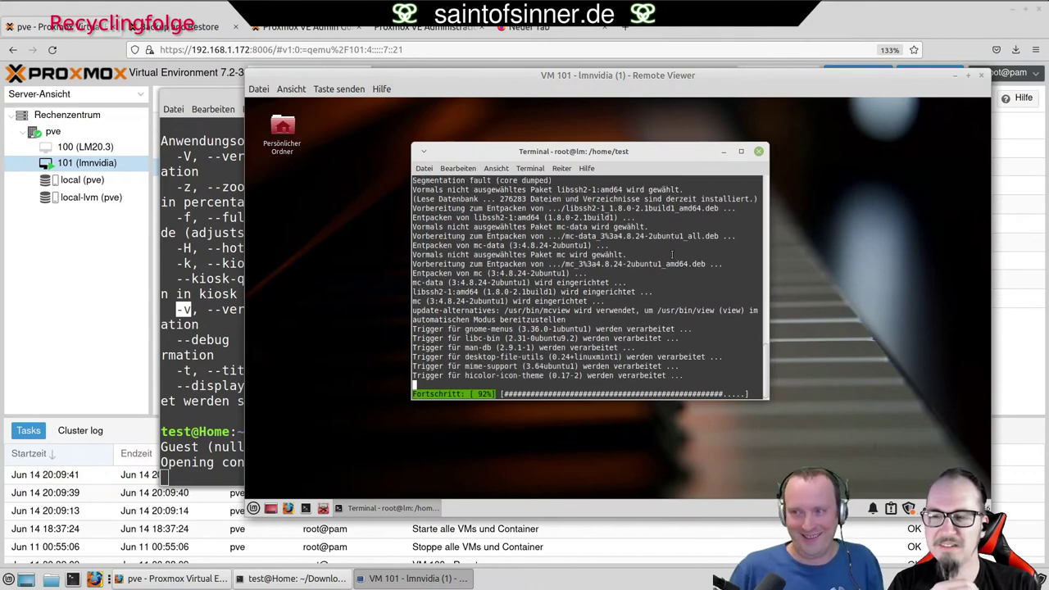
type("apt install neofetch")
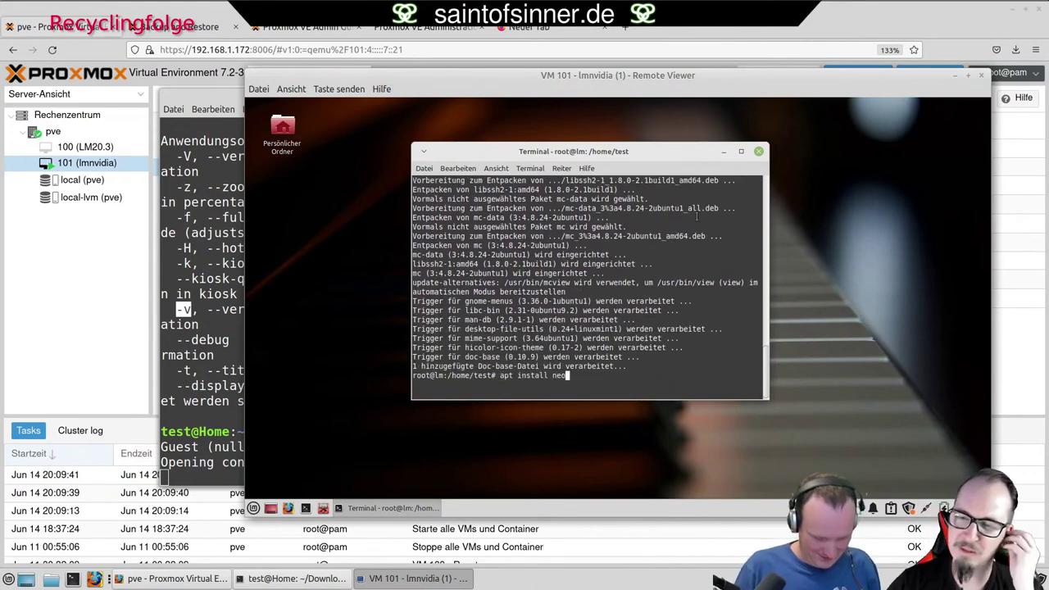
key("BackSpace")
key("BackSpace")
type("tch")
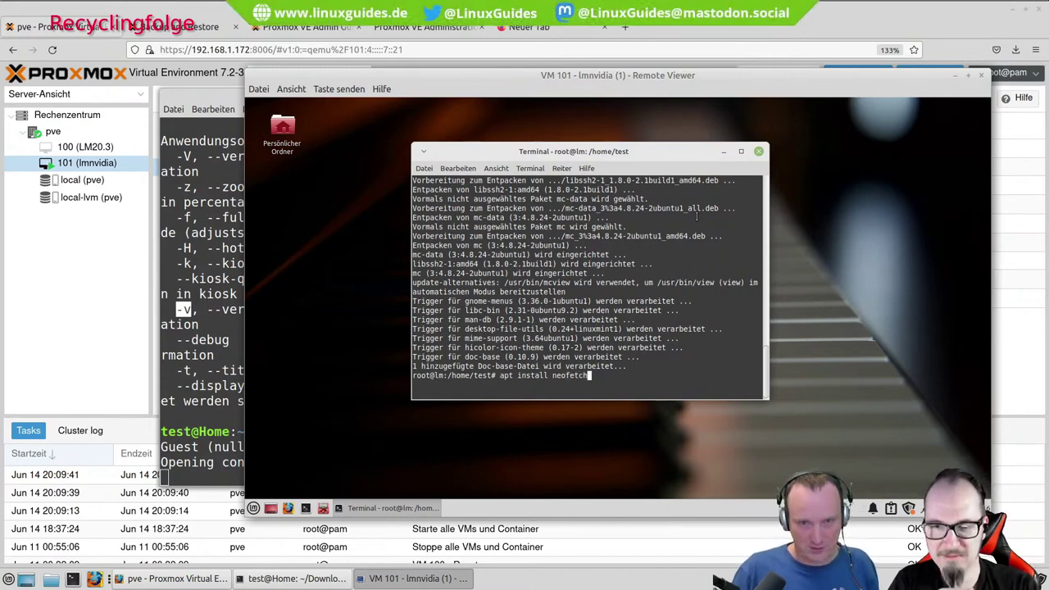
key("Return")
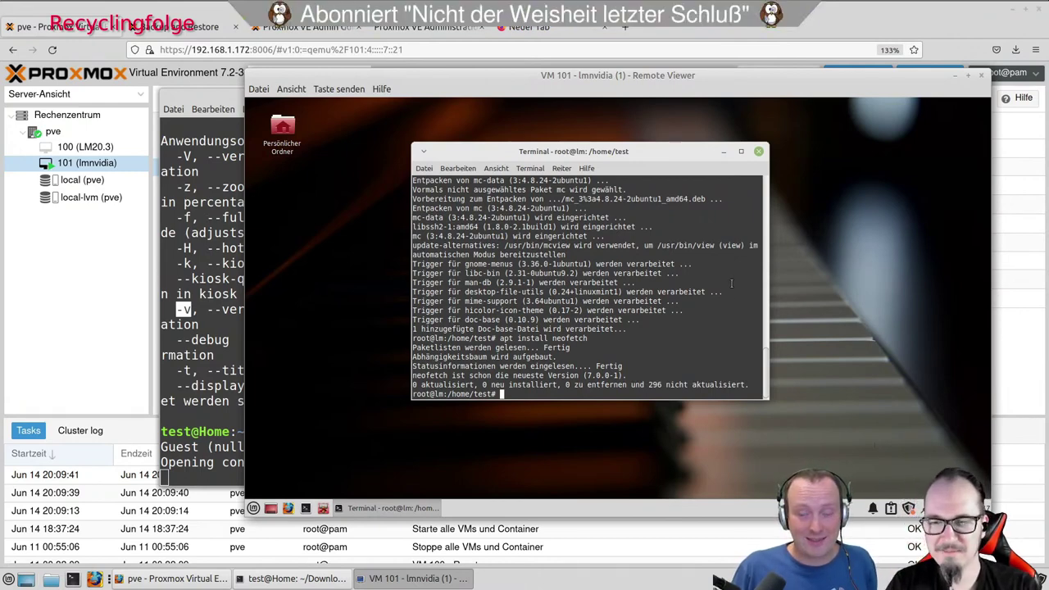
Open a new terminal tab and edit .bashrc with nano.
left_click(253, 507)
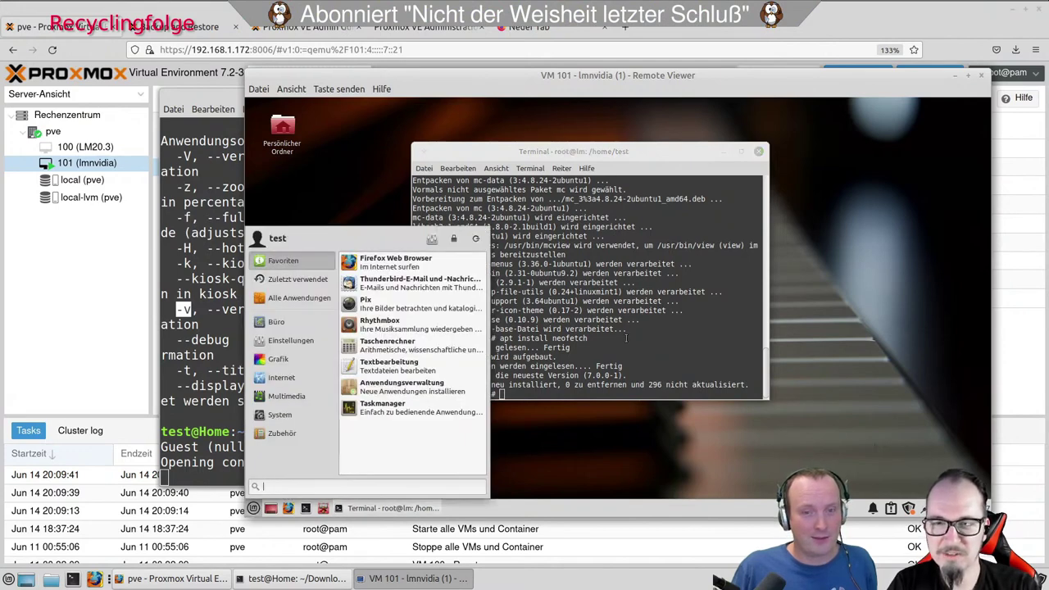
left_click(458, 204)
left_click(423, 168)
left_click(452, 197)
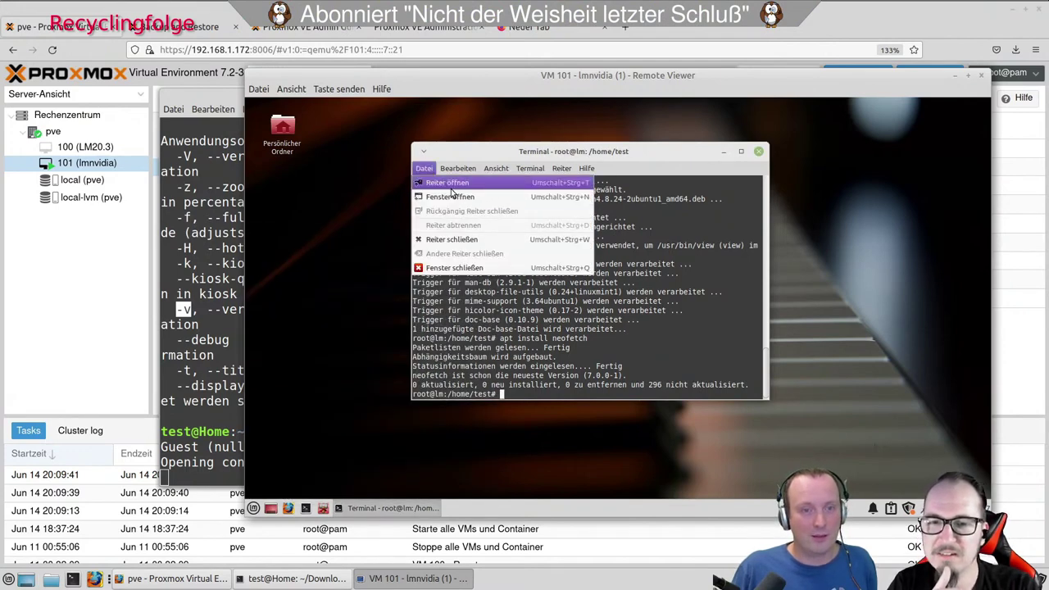
type("neofetch")
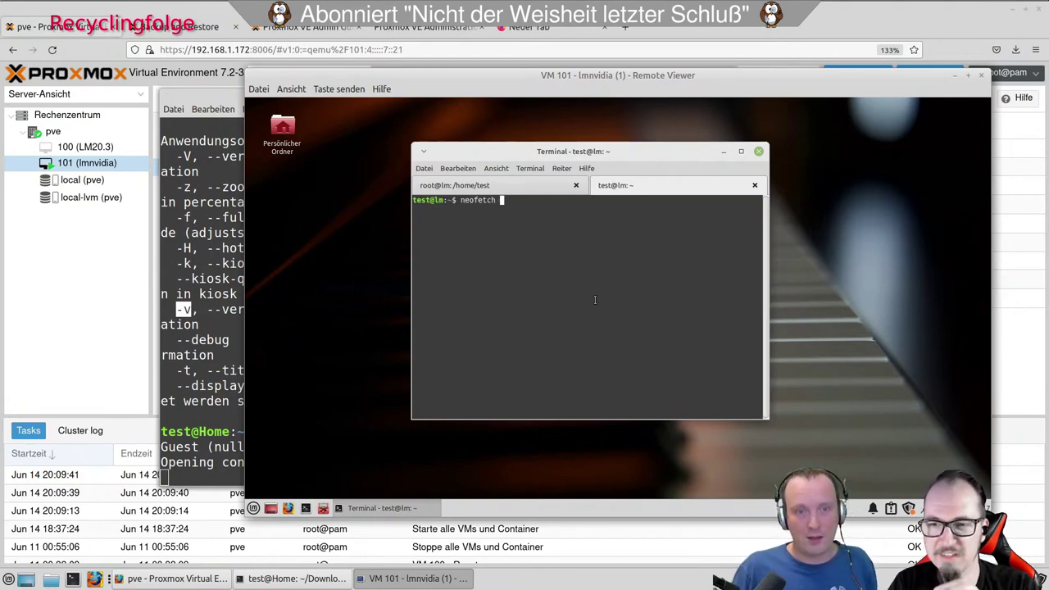
key("BackSpace")
key("BackSpace")
key("BackSpace")
key("BackSpace")
key("BackSpace")
key("BackSpace")
key("BackSpace")
key("BackSpace")
key("BackSpace")
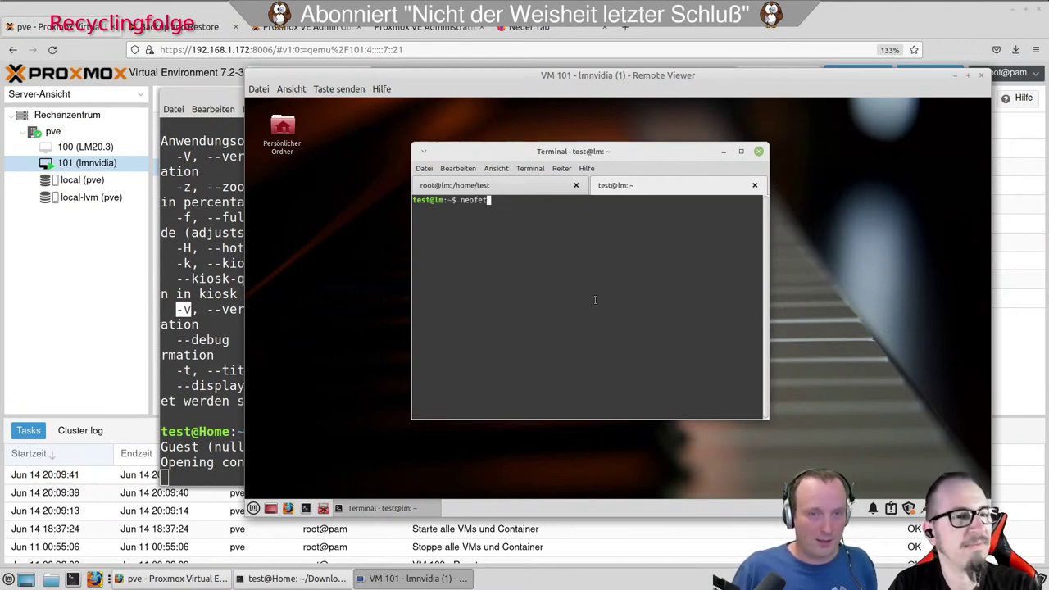
type("nano .")
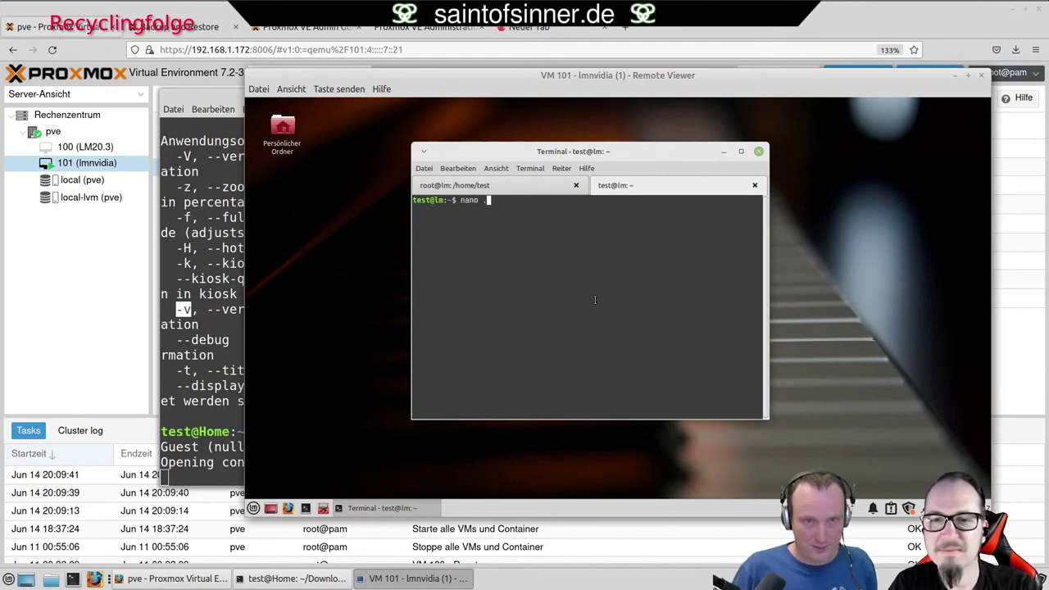
type("bashrc")
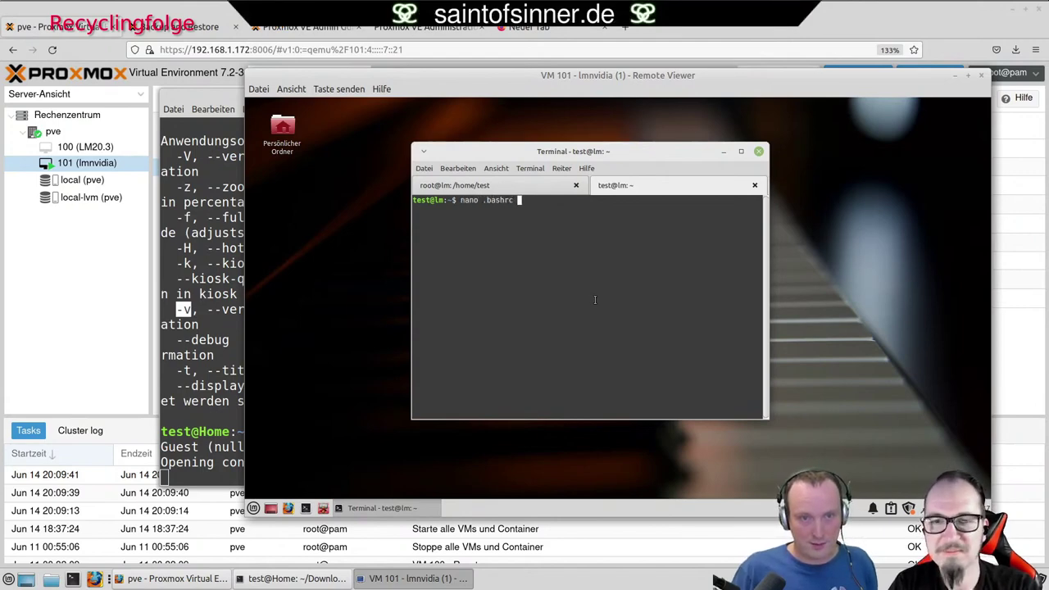
key("Return")
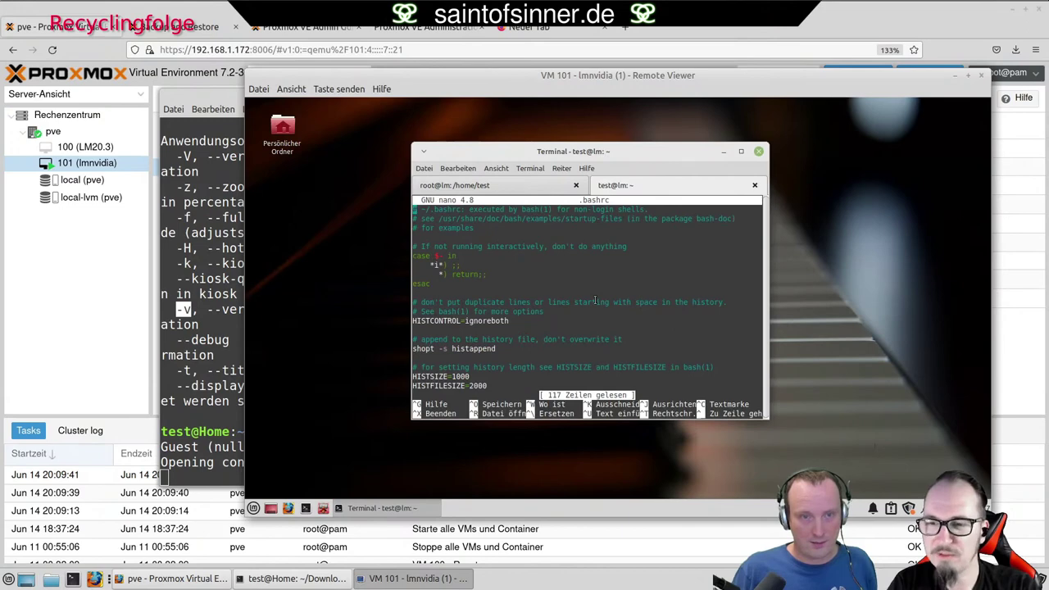
Append a neofetch line to the end of .bashrc, save it, and exit nano.
key("Page_Down")
key("Page_Down")
key("Page_Down")
key("Page_Down")
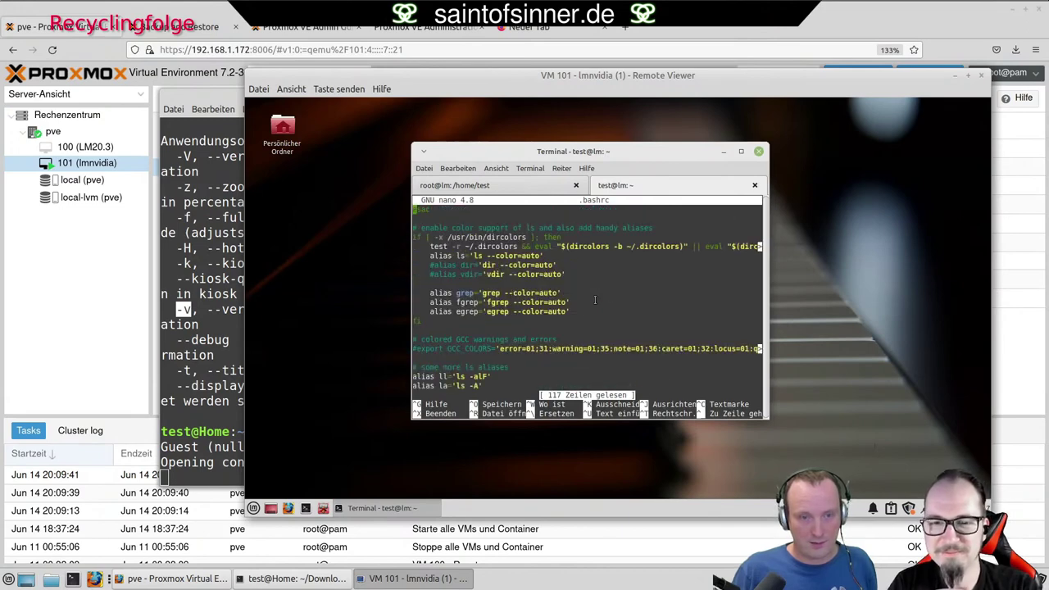
key("Page_Down")
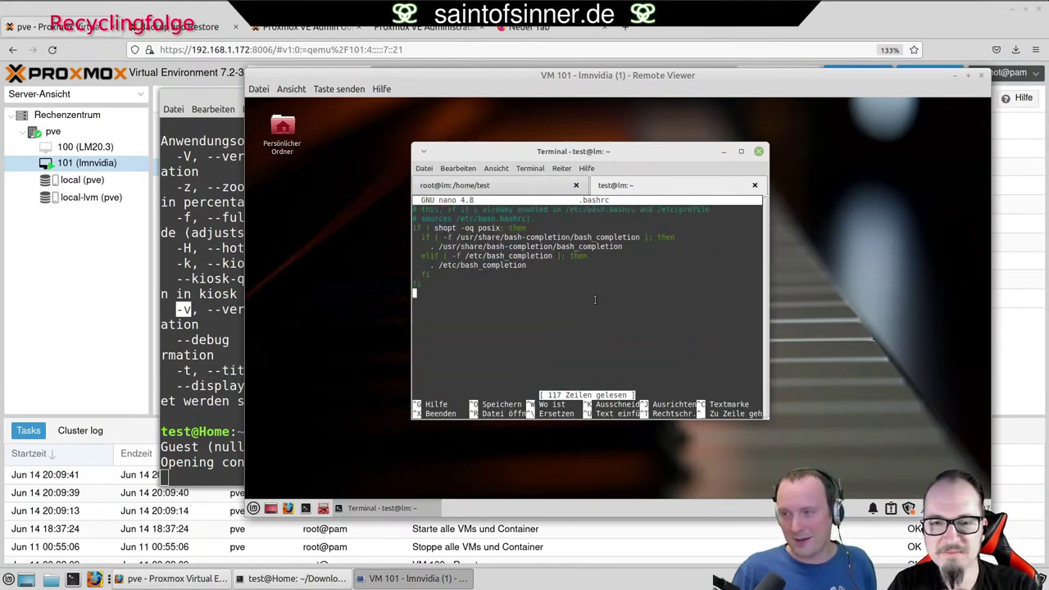
key("Return")
type("ne")
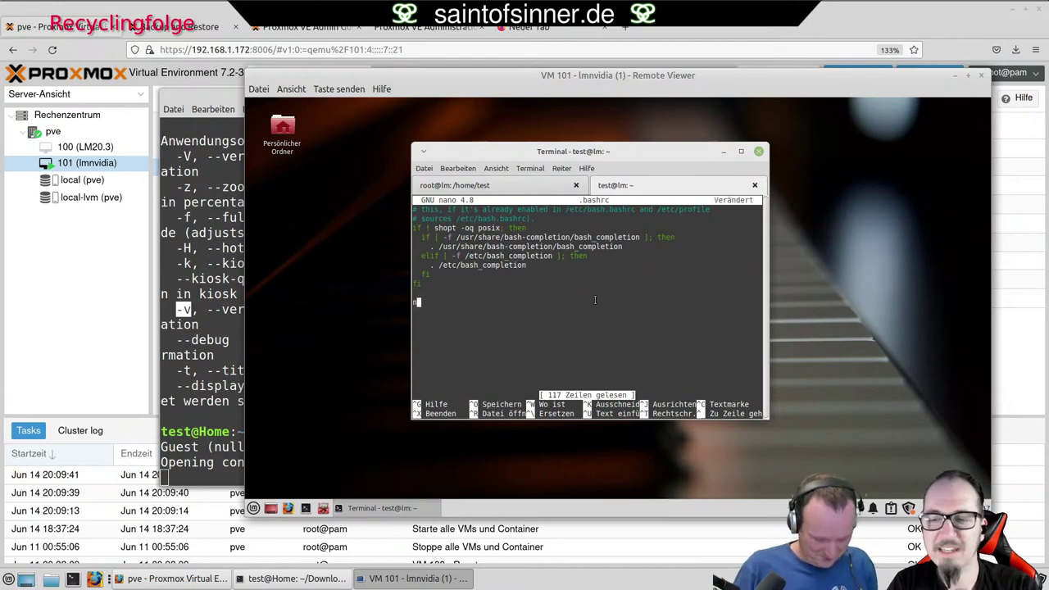
type("ofetch")
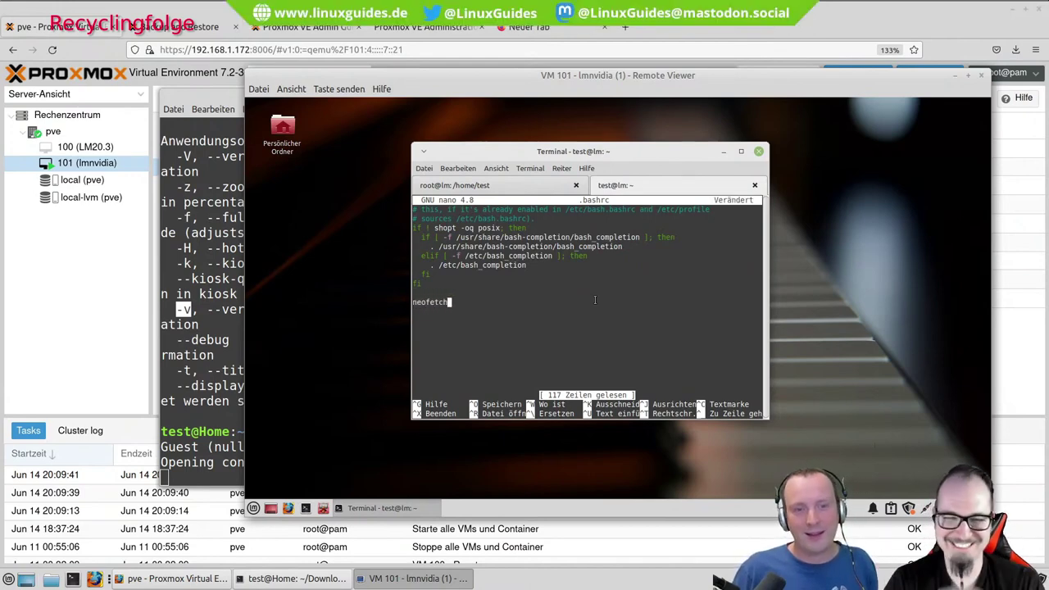
key("ctrl+o")
key("Return")
key("ctrl+x")
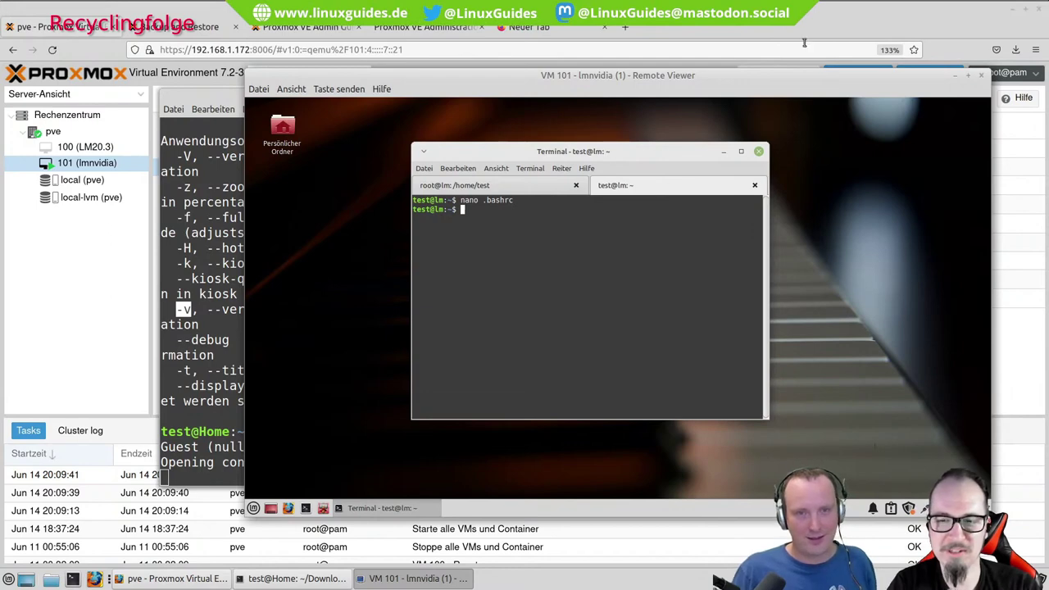
Reload the shell configuration and run neofetch to show the Linux Mint system info.
type(". ba")
key("BackSpace")
key("BackSpace")
key("BackSpace")
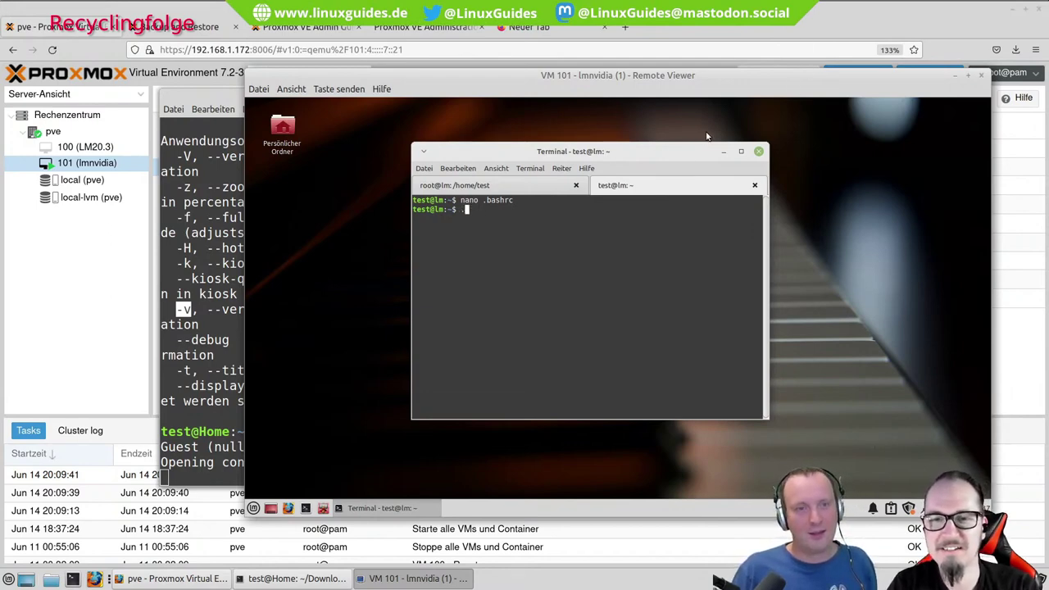
type(".bash")
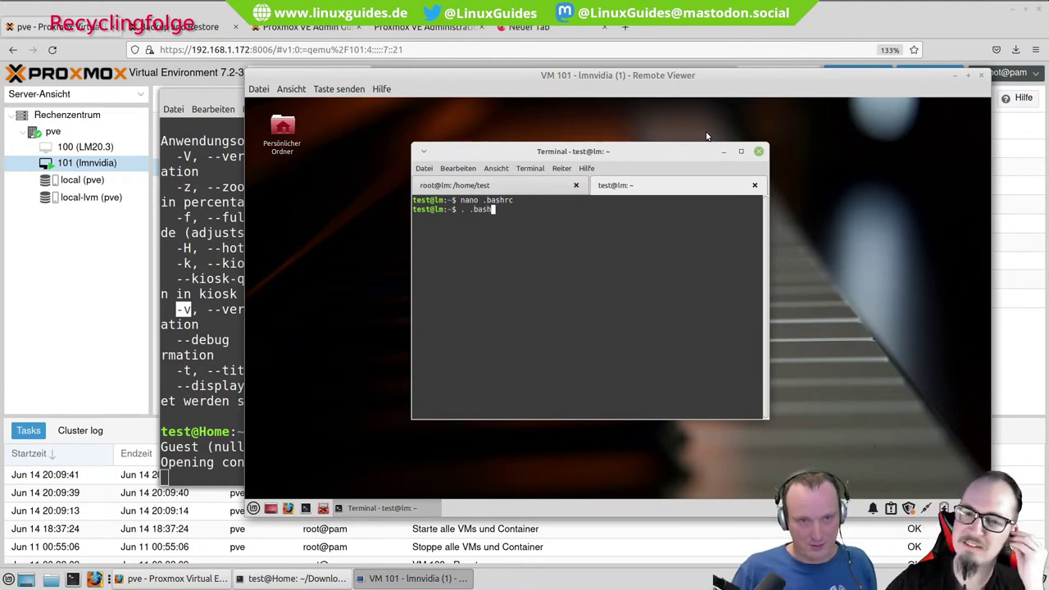
key("Return")
type("neofetch")
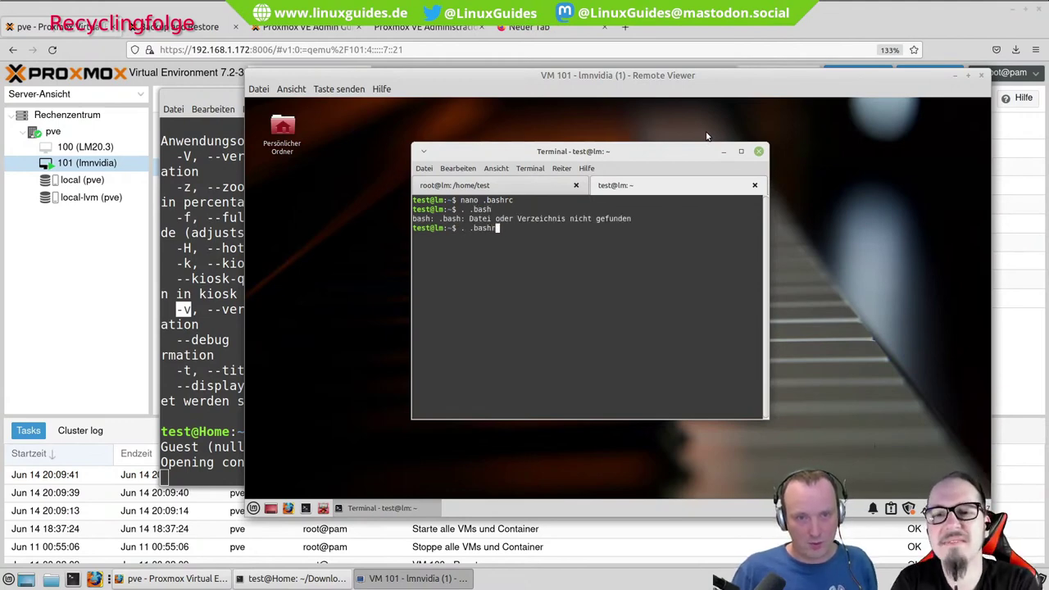
key("Return")
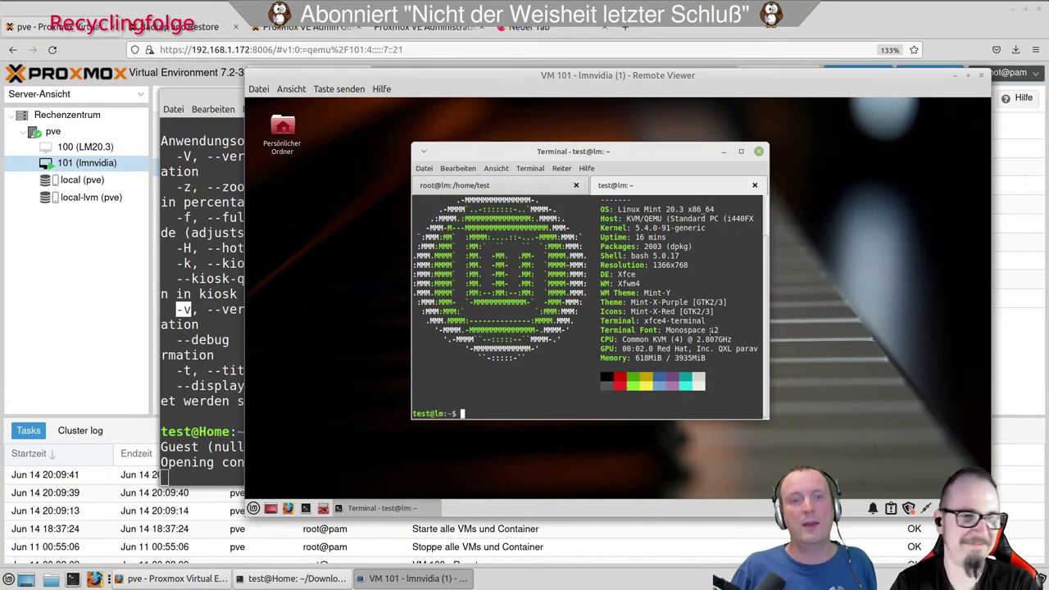
scroll(652, 321, "up", 1)
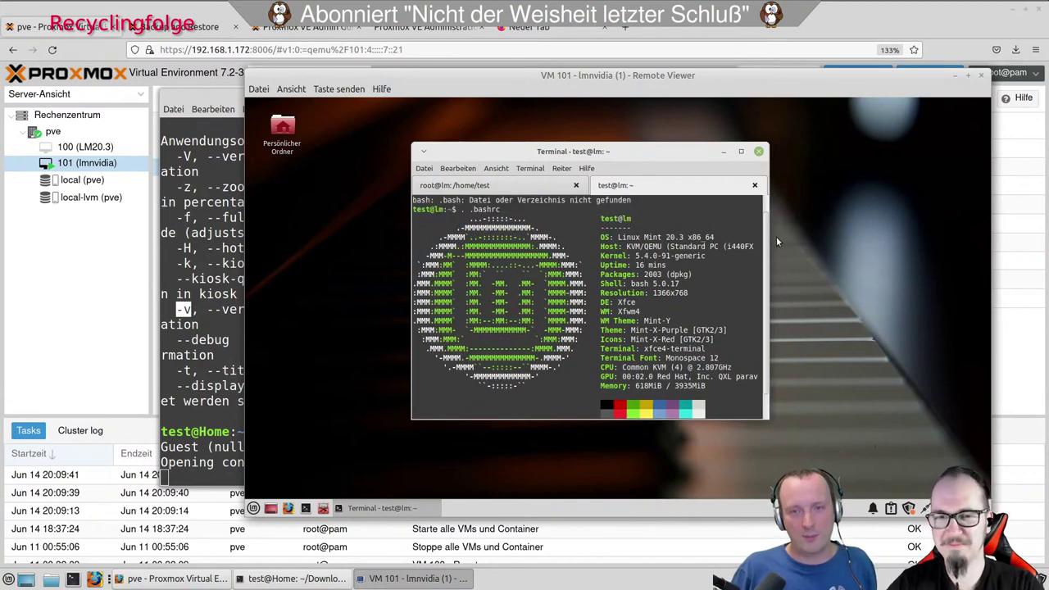
scroll(766, 246, "up", 2)
scroll(766, 246, "down", 5)
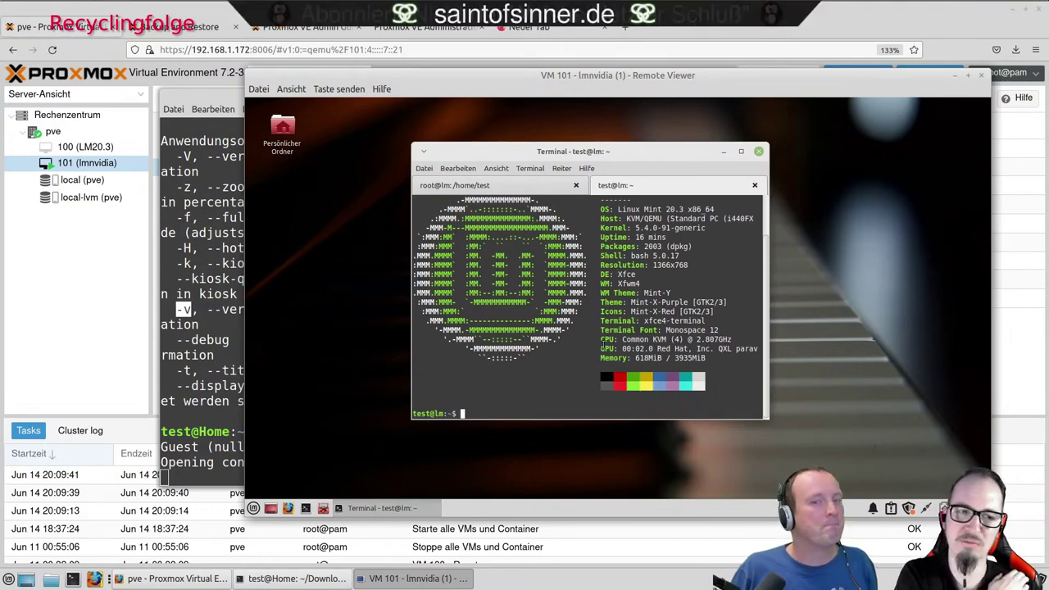
Open a third terminal tab and highlight neofetch's Uptime, 2003 packages, Mint-X-Purple and Mint-X-Red values.
left_click(425, 170)
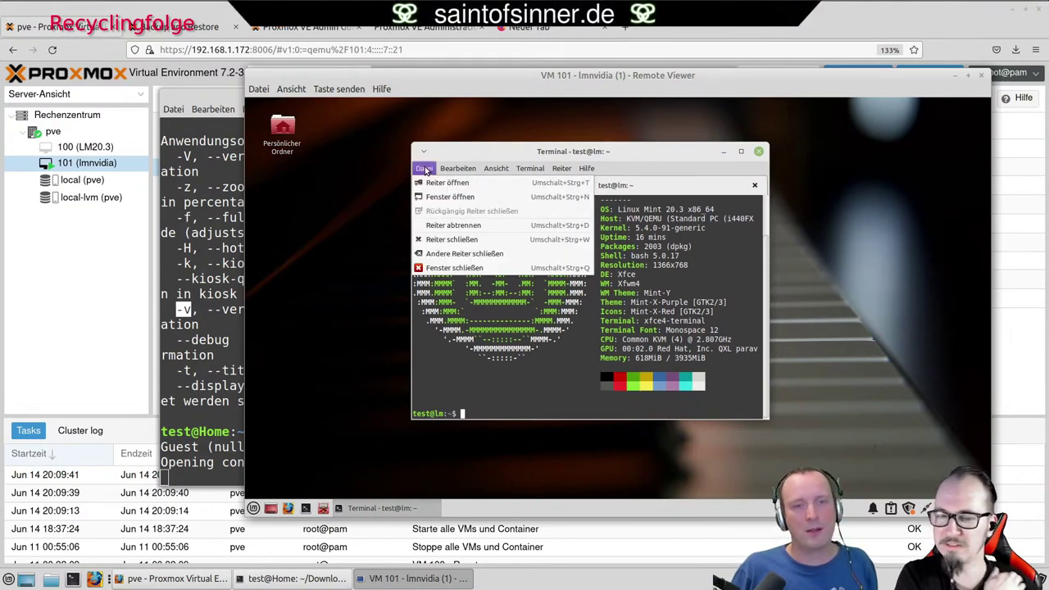
left_click(454, 188)
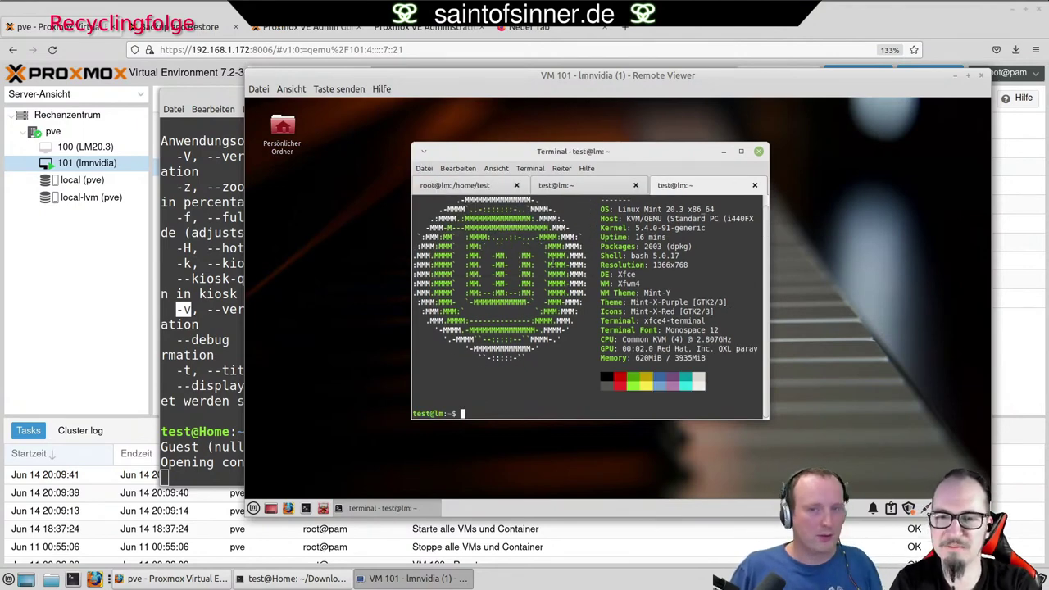
double_click(653, 237)
double_click(653, 246)
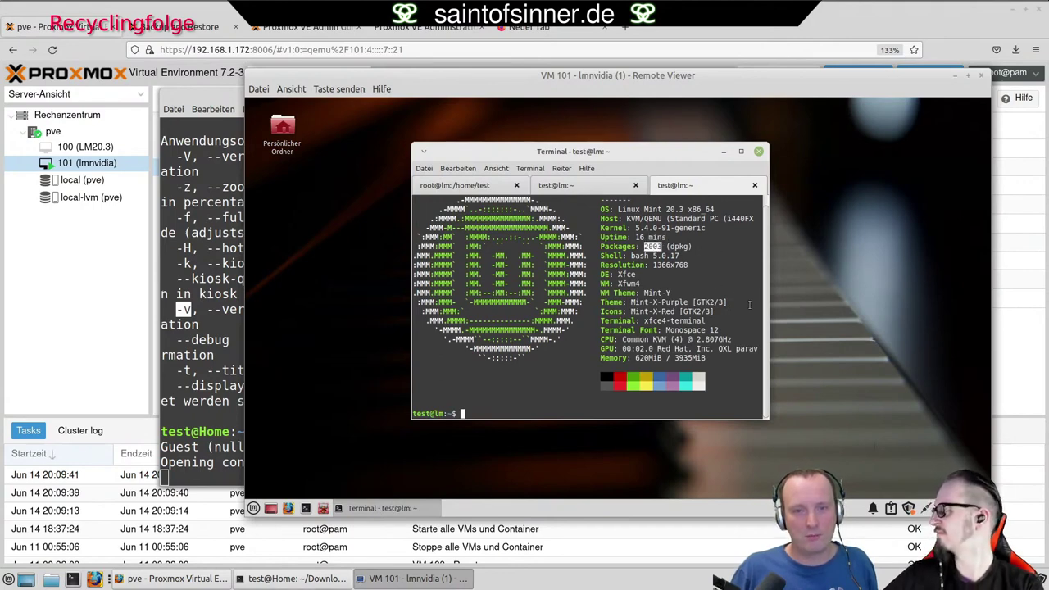
left_click(631, 302)
double_click(655, 302)
left_click(660, 309)
double_click(665, 311)
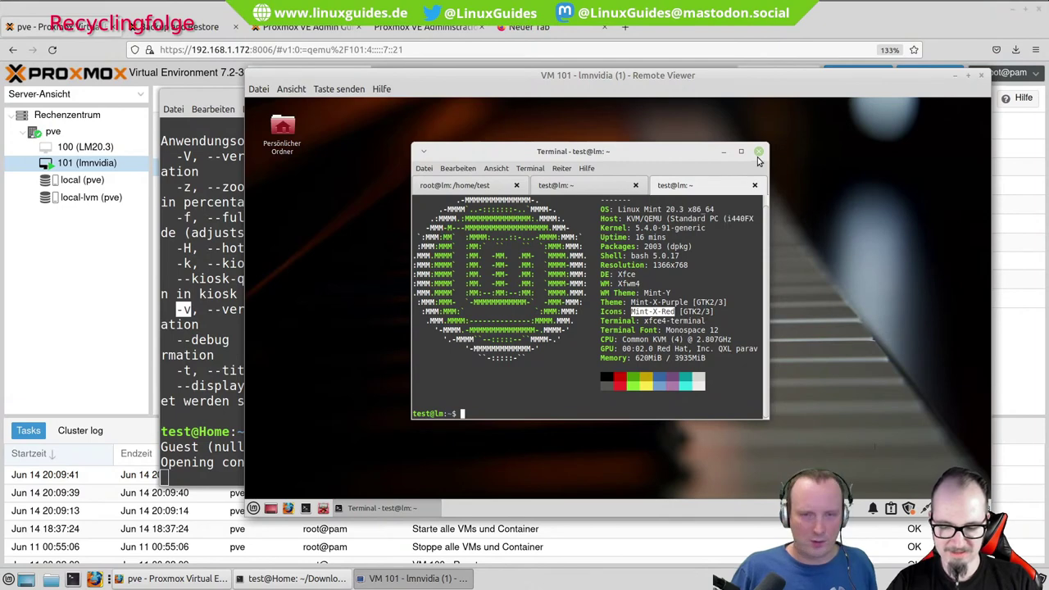
Close the terminal and its tabs, shut down the Mint VM, and minimize the host terminal.
left_click(758, 151)
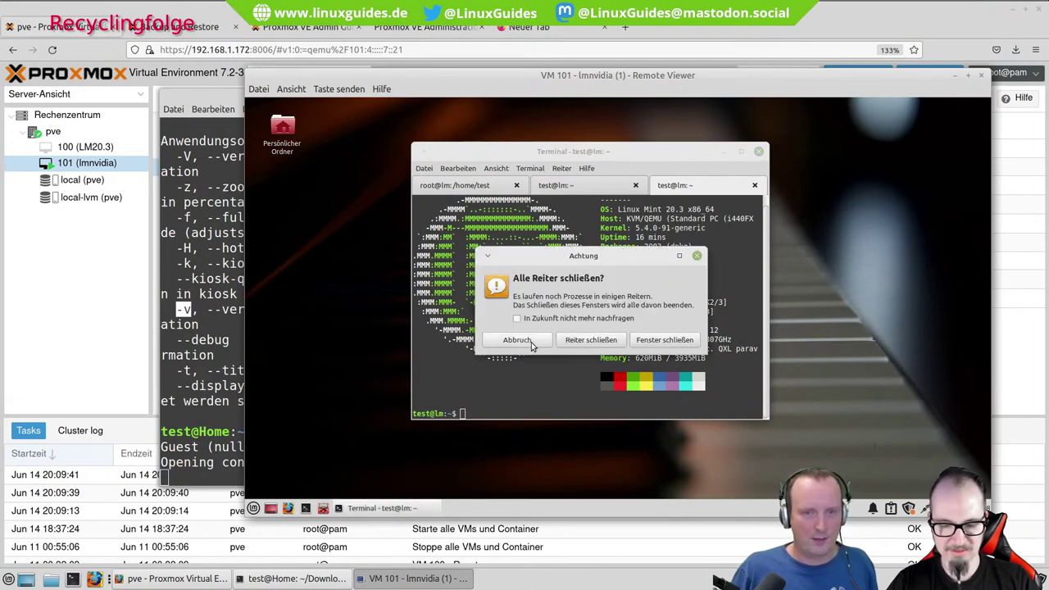
left_click(664, 340)
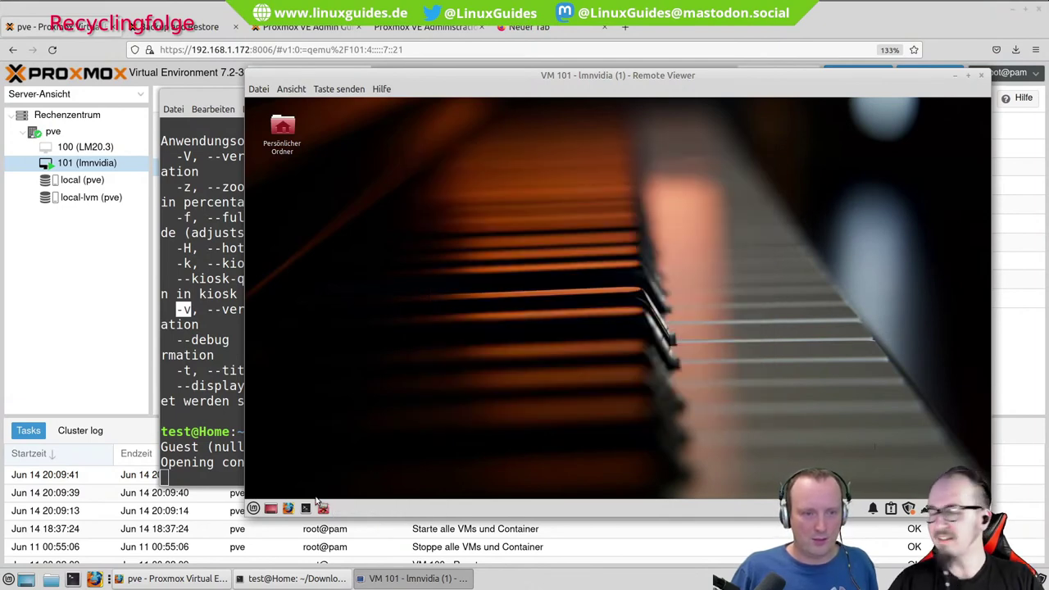
left_click(249, 509)
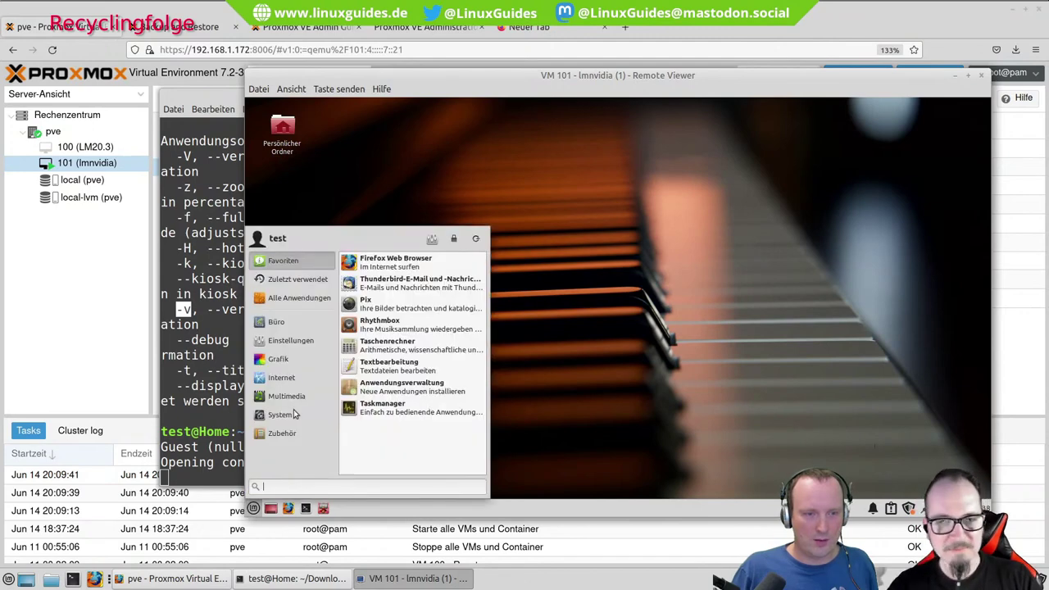
left_click(478, 238)
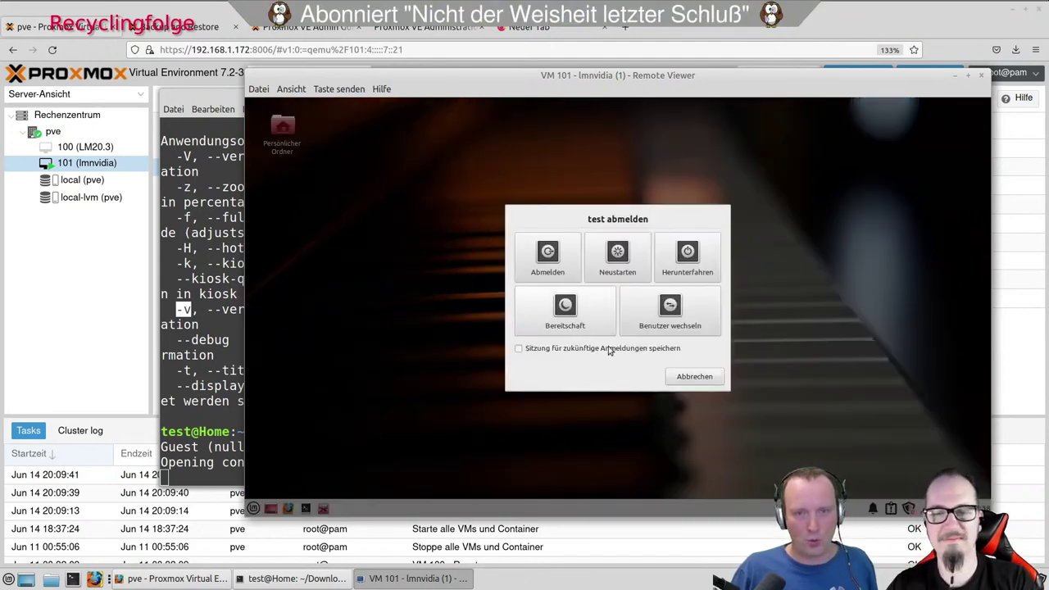
left_click(701, 265)
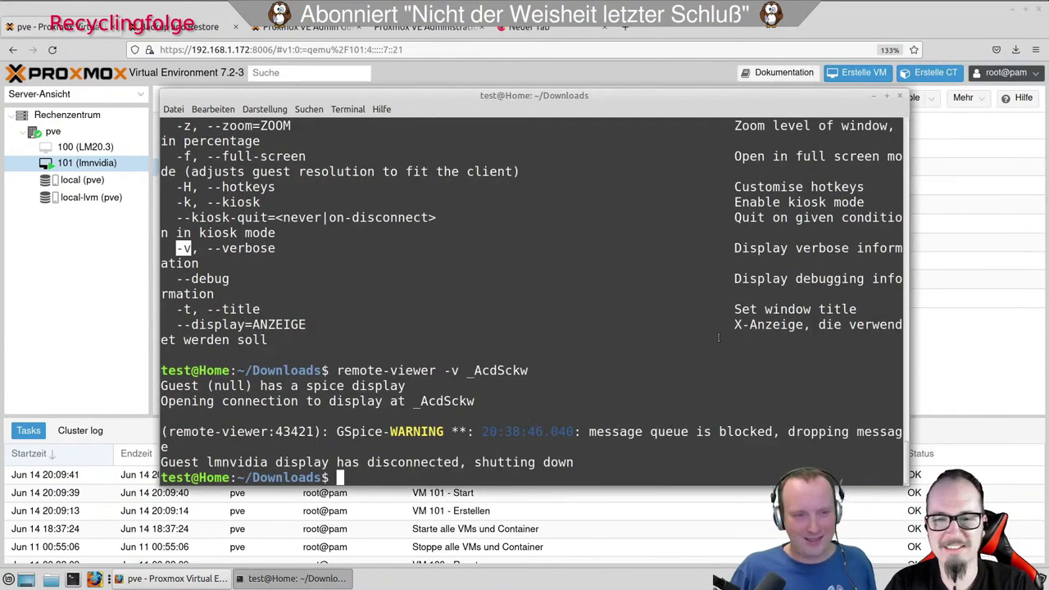
left_click(874, 97)
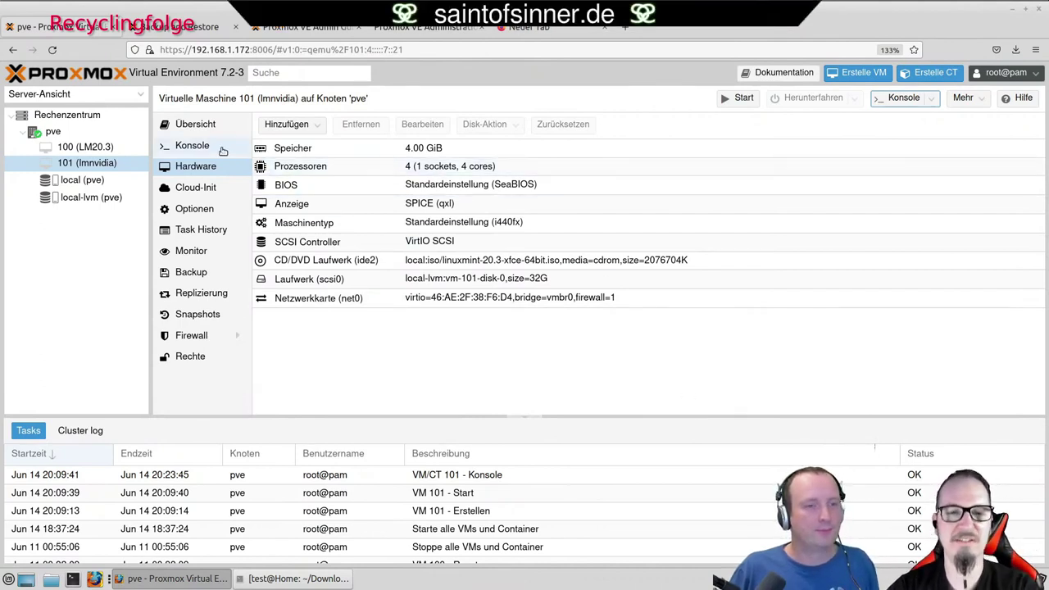
Convert VM 101 (lmnvidia) into a template and confirm the conversion.
right_click(127, 166)
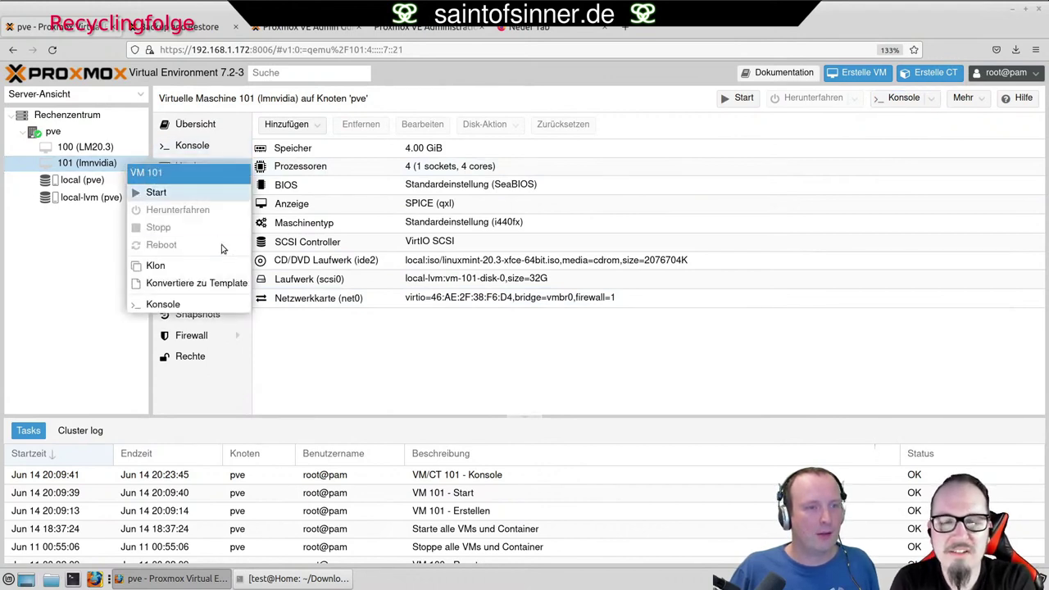
left_click(233, 283)
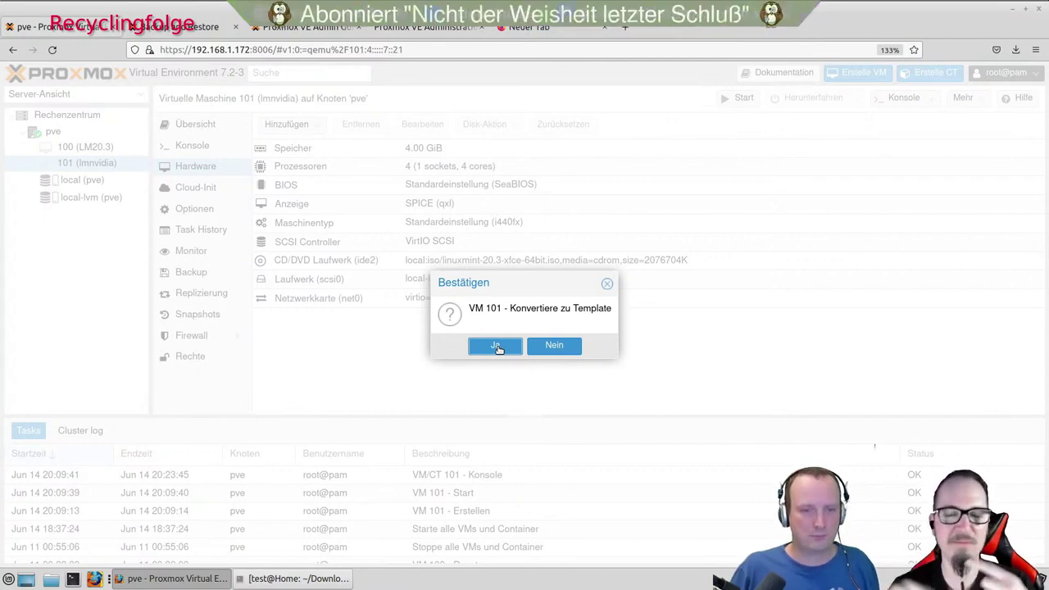
left_click(496, 347)
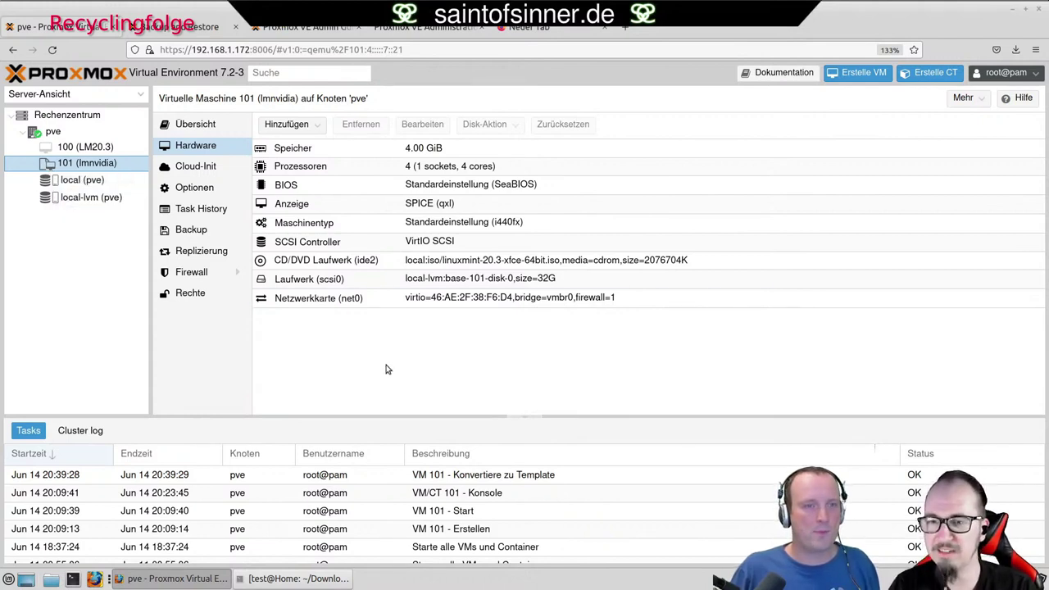
Create a full clone of template 101 named klon1 as VM 102.
right_click(106, 166)
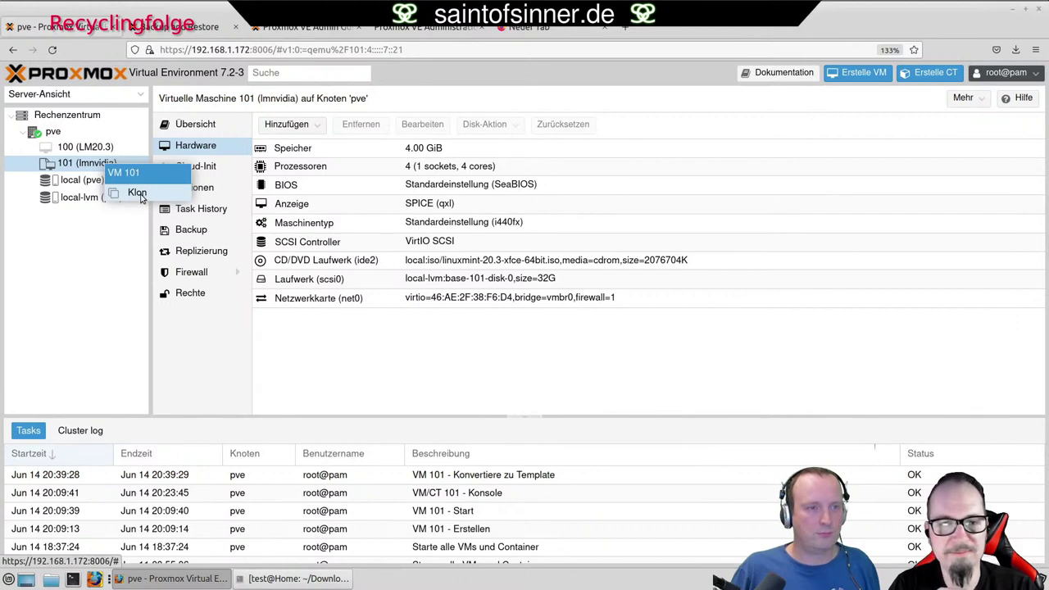
left_click(137, 193)
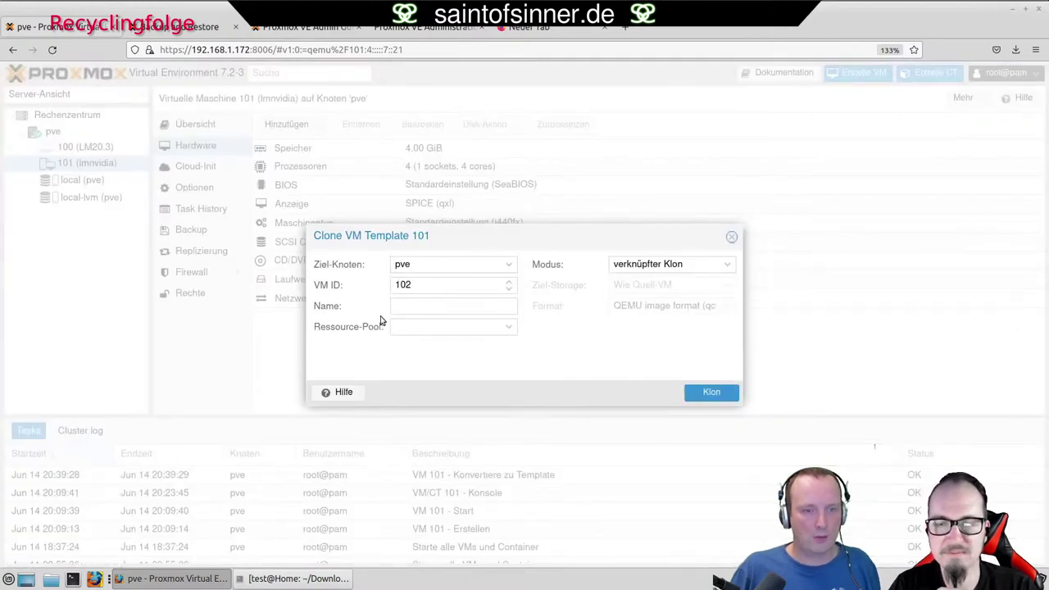
left_click(415, 311)
type("klon1")
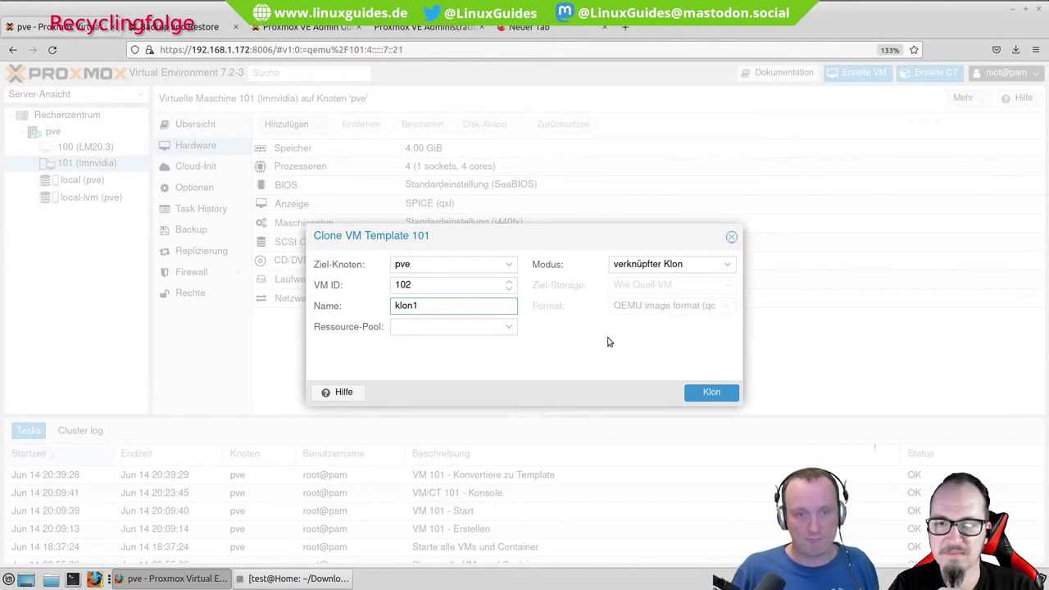
left_click(726, 271)
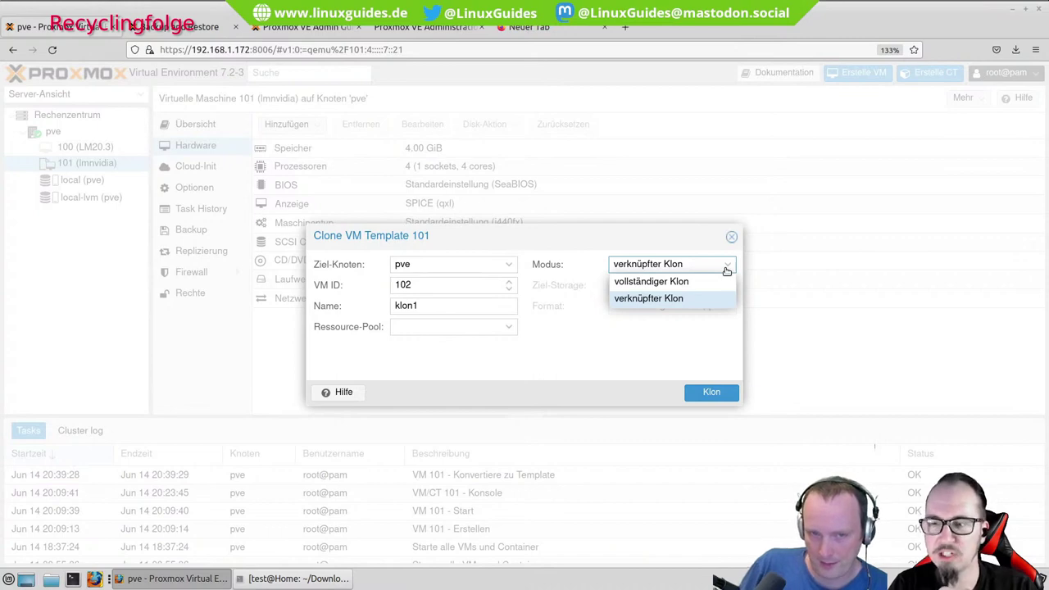
left_click(702, 281)
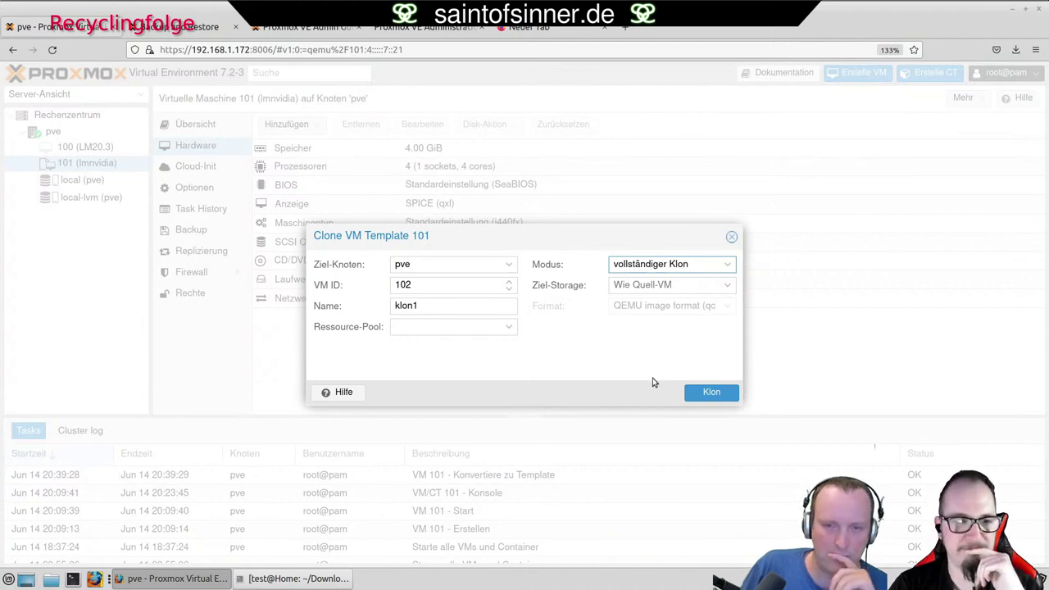
left_click(714, 393)
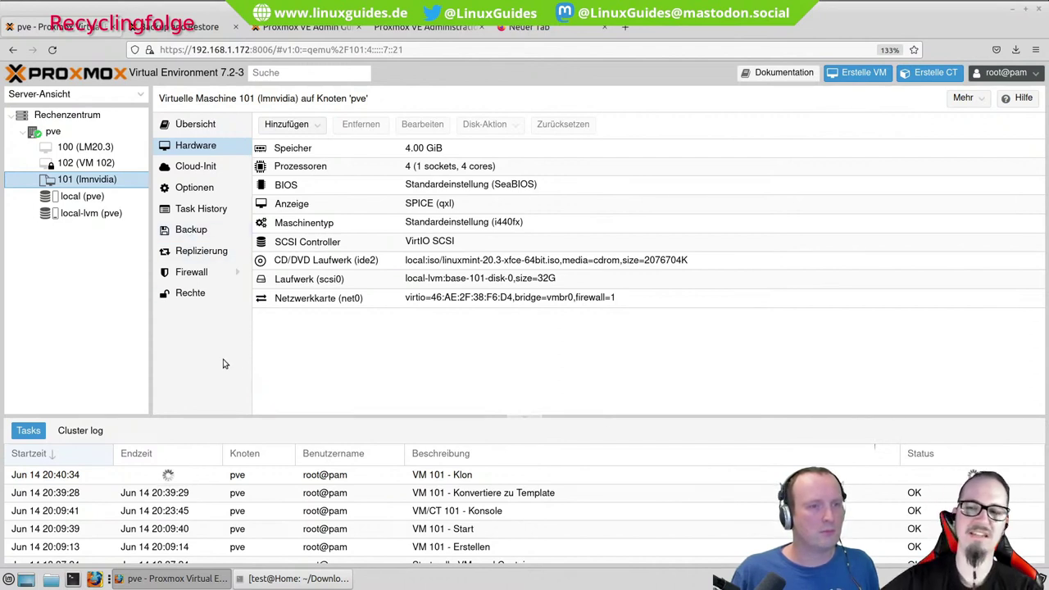
Check the backup lists of local (pve) storage and VM 100 (LM20.3).
left_click(82, 200)
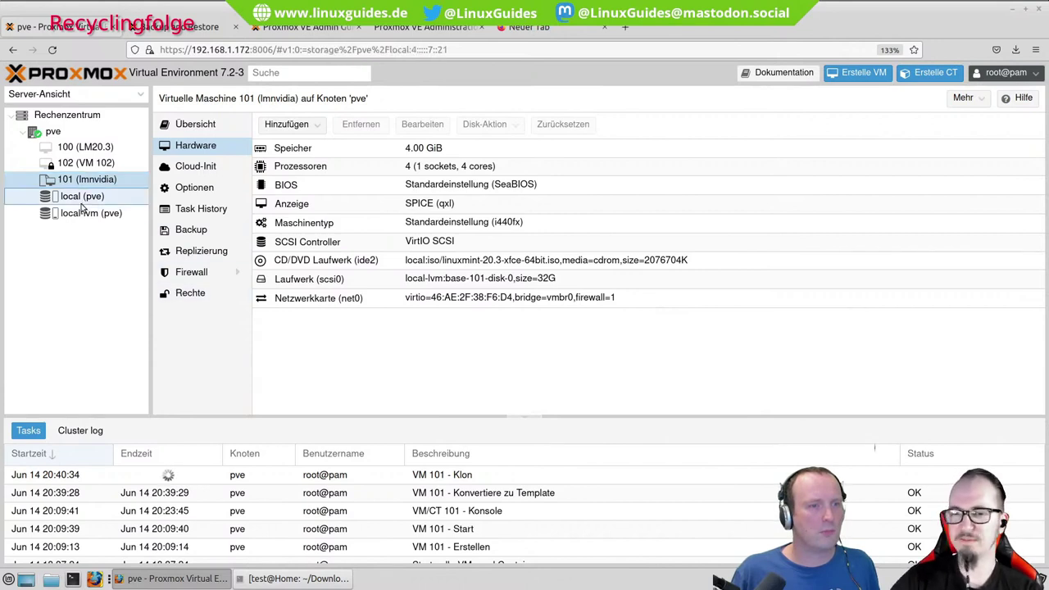
left_click(197, 145)
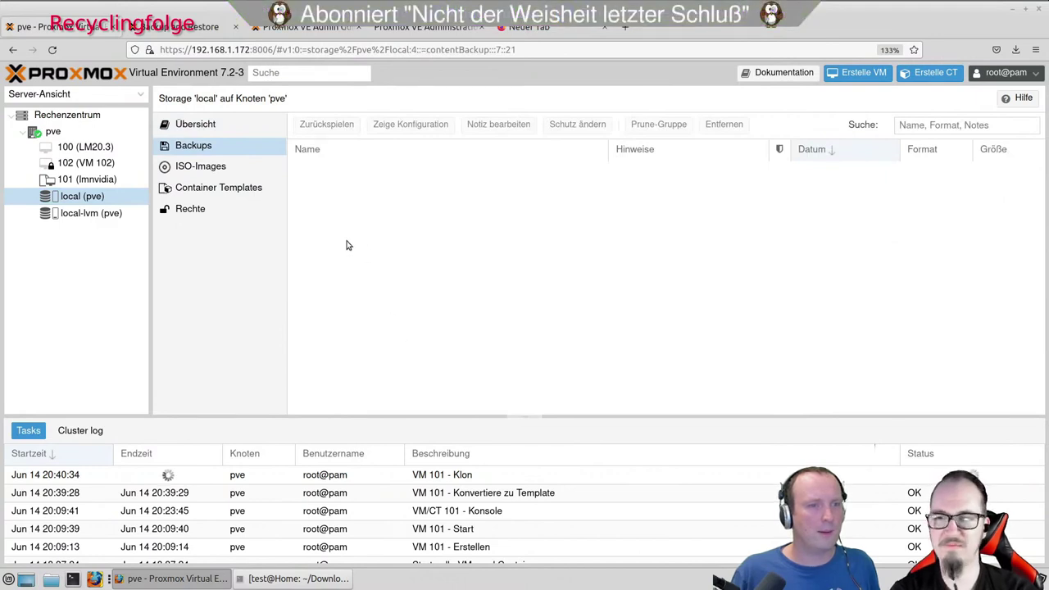
left_click(78, 150)
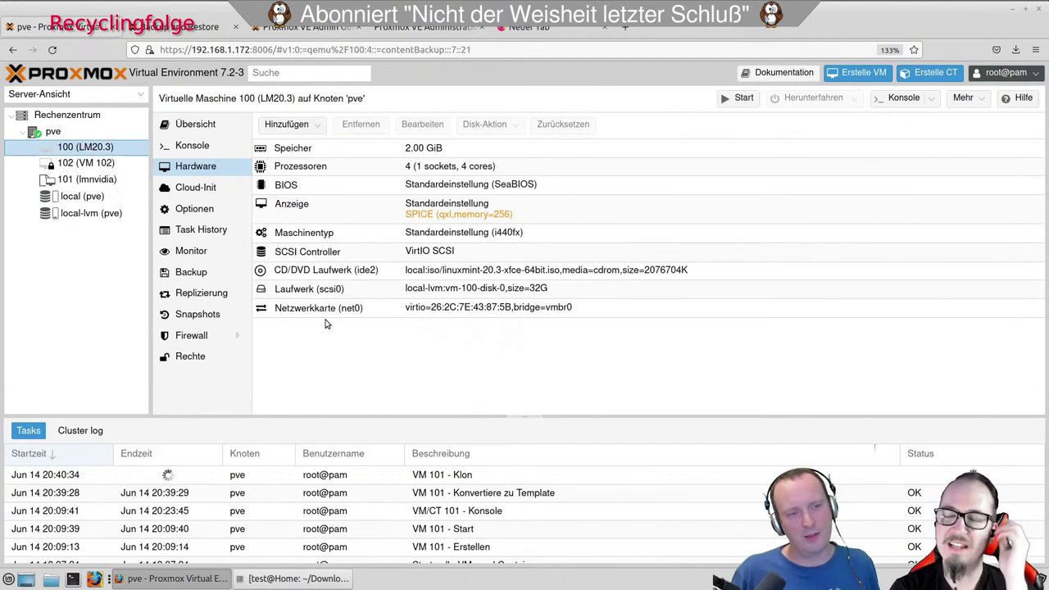
left_click(202, 275)
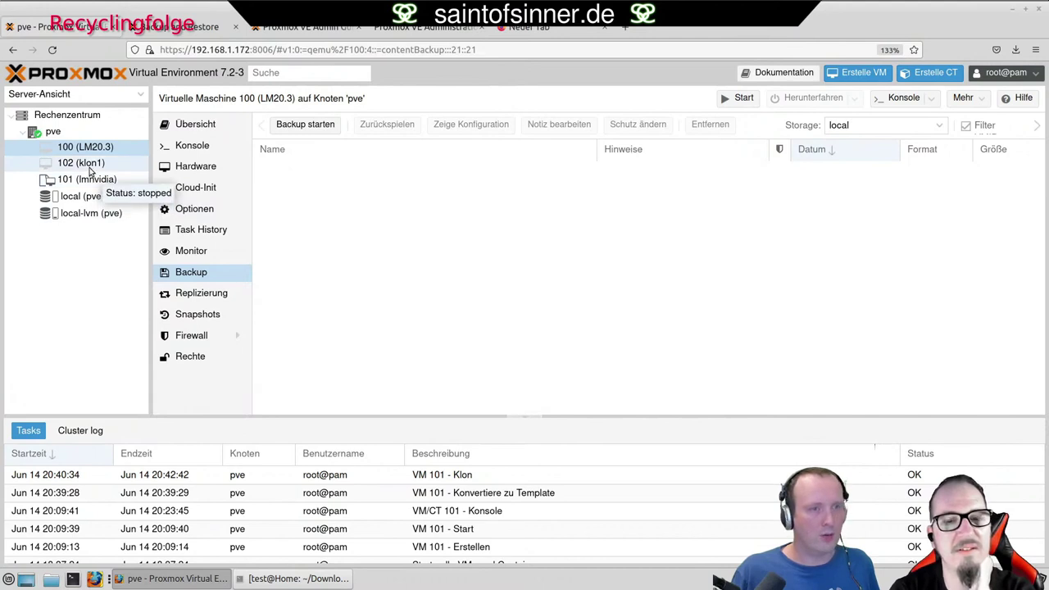
Try a SPICE console on VM 102 (klon1) and dismiss the not-running error.
left_click(90, 168)
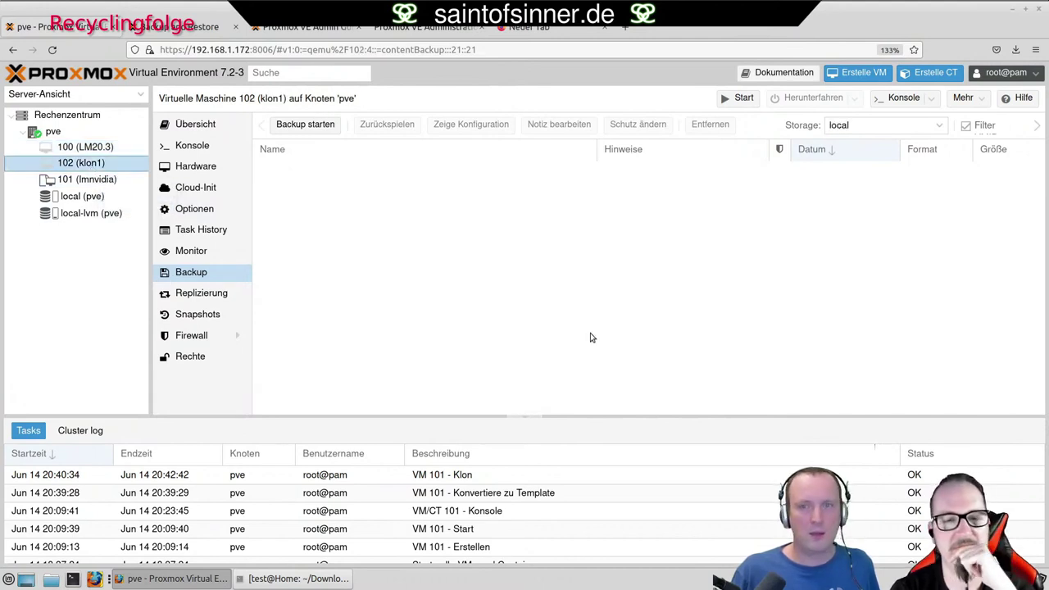
left_click(932, 99)
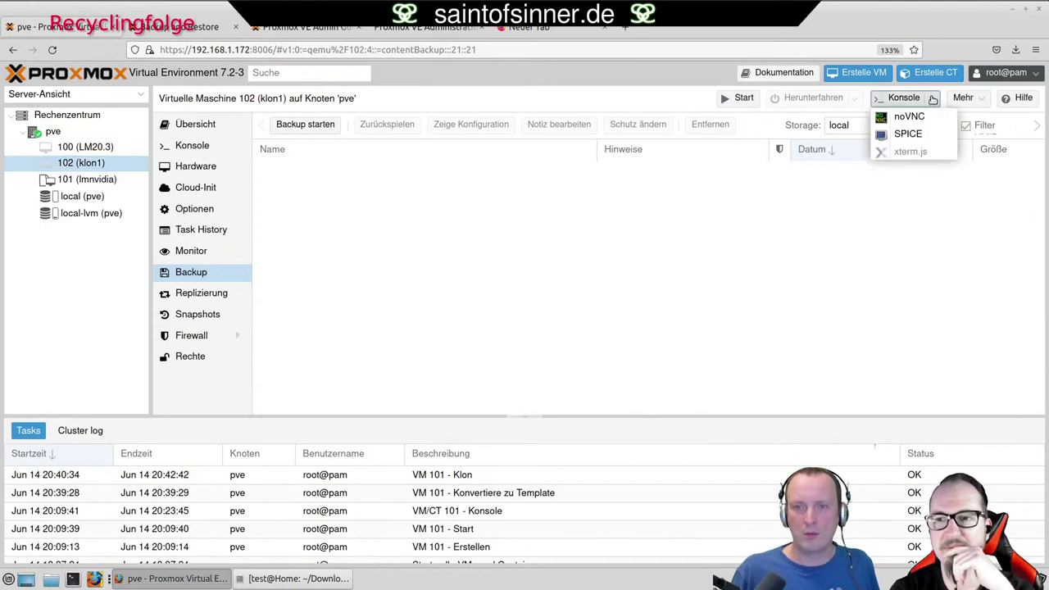
left_click(920, 140)
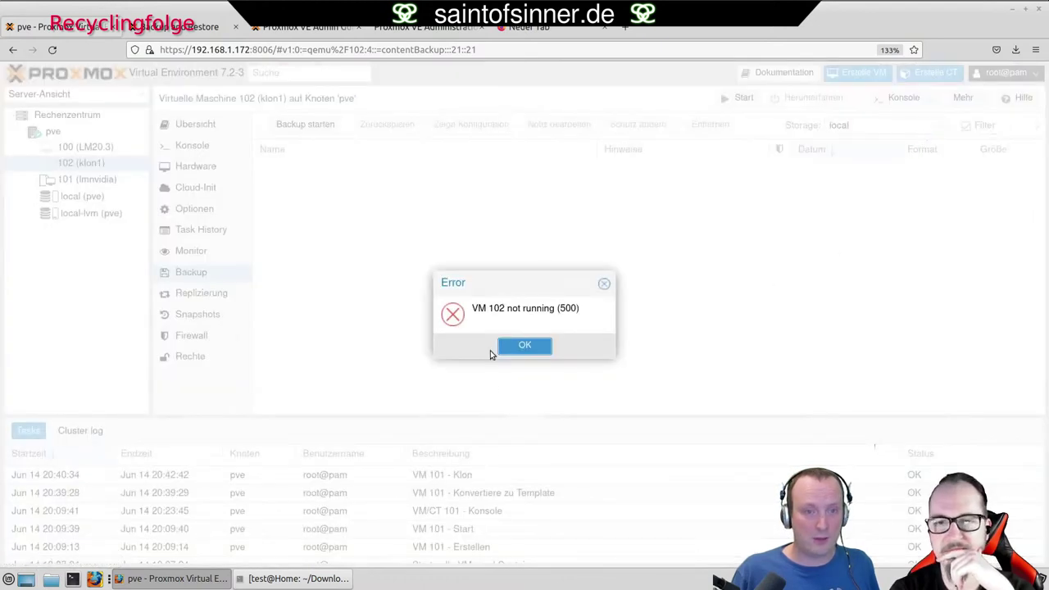
left_click(507, 348)
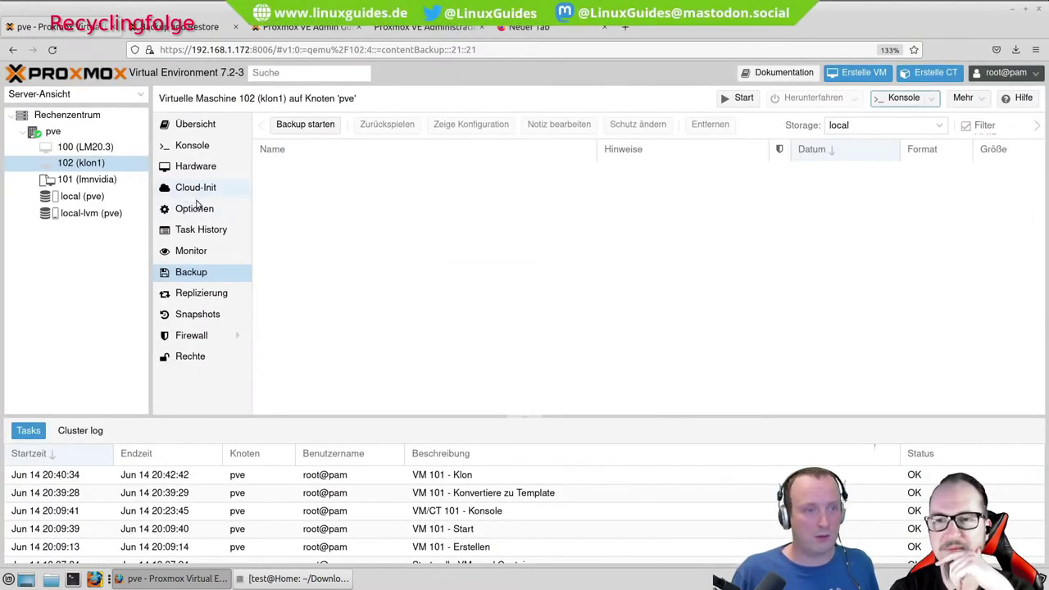
Start VM 102 from its Übersicht page and request a SPICE console.
left_click(200, 124)
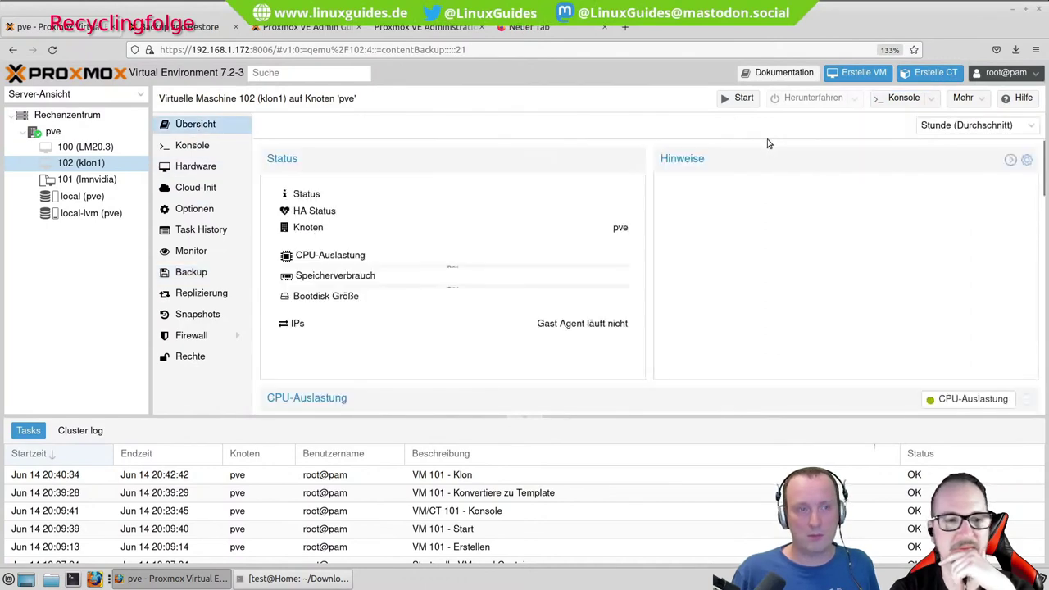
left_click(743, 99)
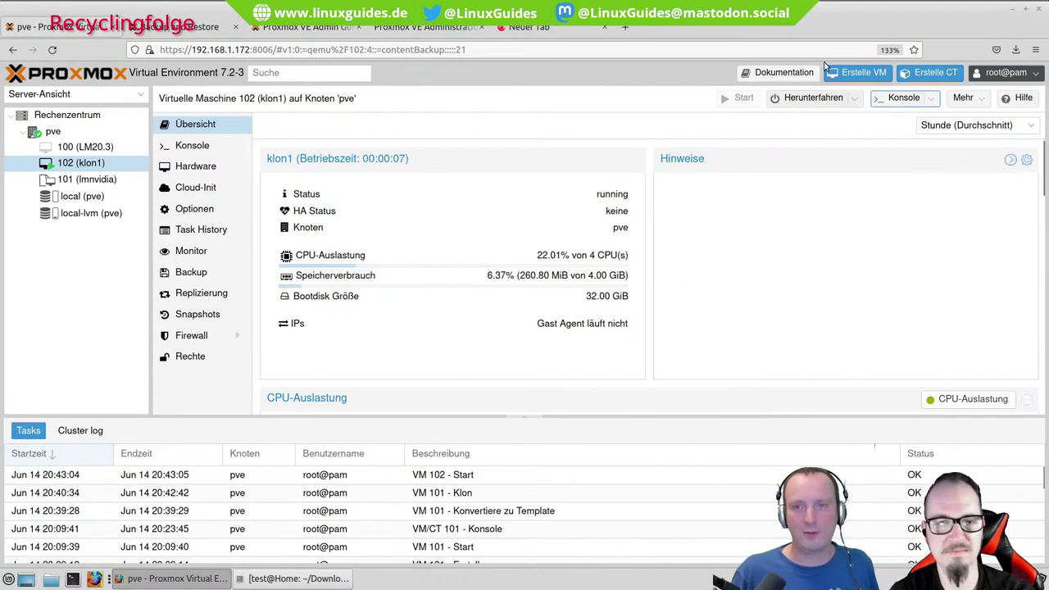
left_click(932, 98)
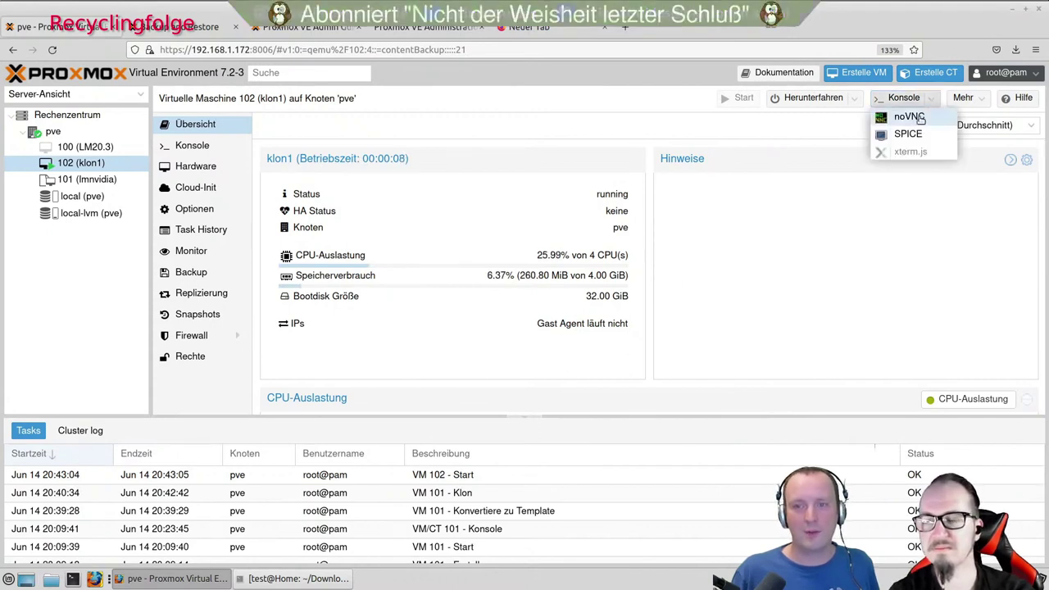
left_click(921, 134)
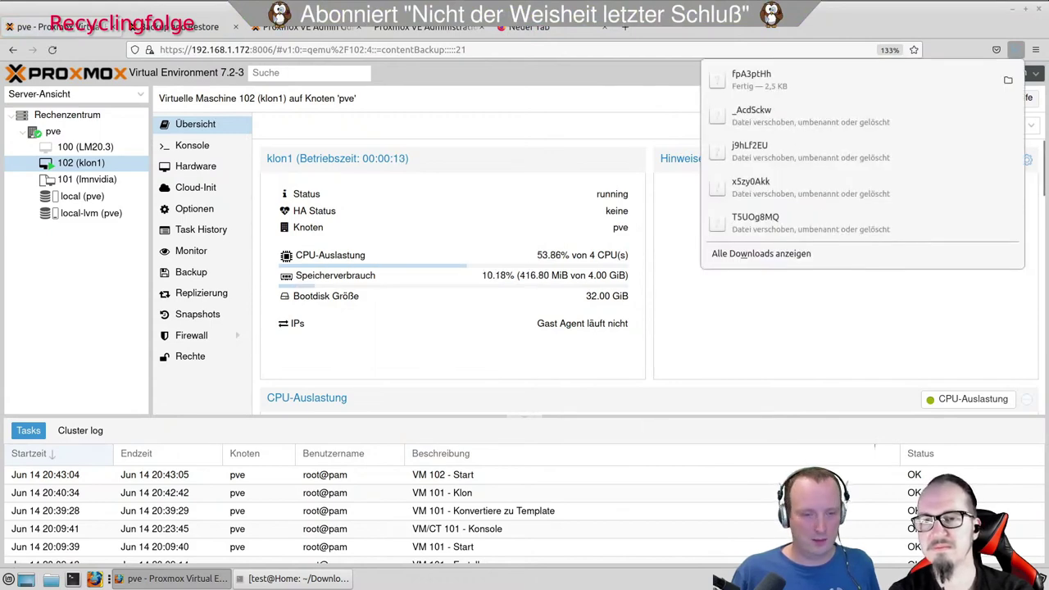
Run remote-viewer on the newly downloaded console file to connect to klon1.
left_click(352, 540)
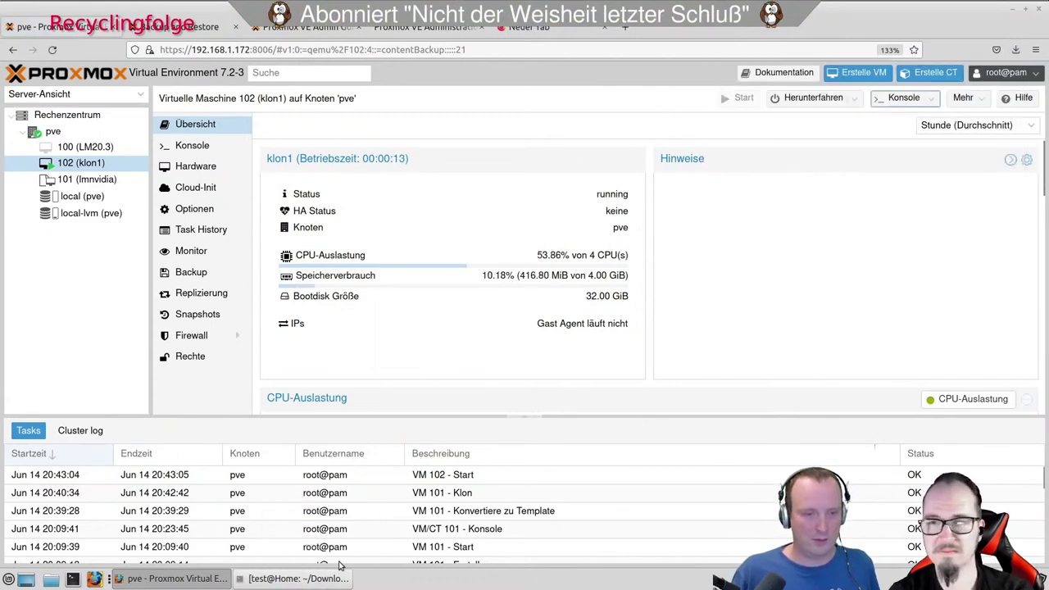
left_click(340, 578)
key("Up")
key("BackSpace")
key("BackSpace")
key("BackSpace")
key("BackSpace")
key("BackSpace")
key("BackSpace")
key("BackSpace")
key("BackSpace")
key("BackSpace")
type("f")
key("Tab")
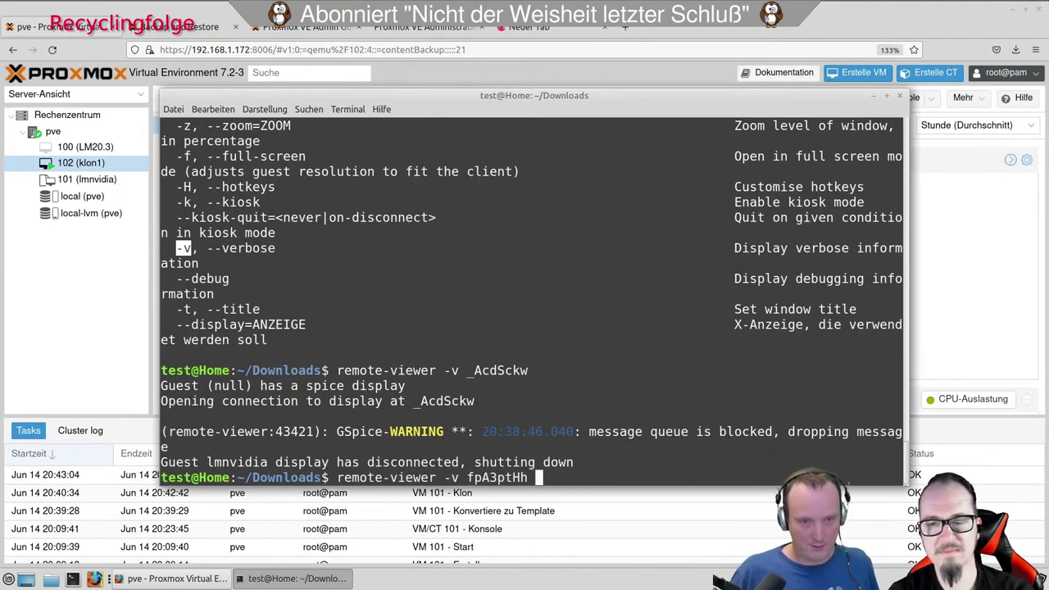
key("Return")
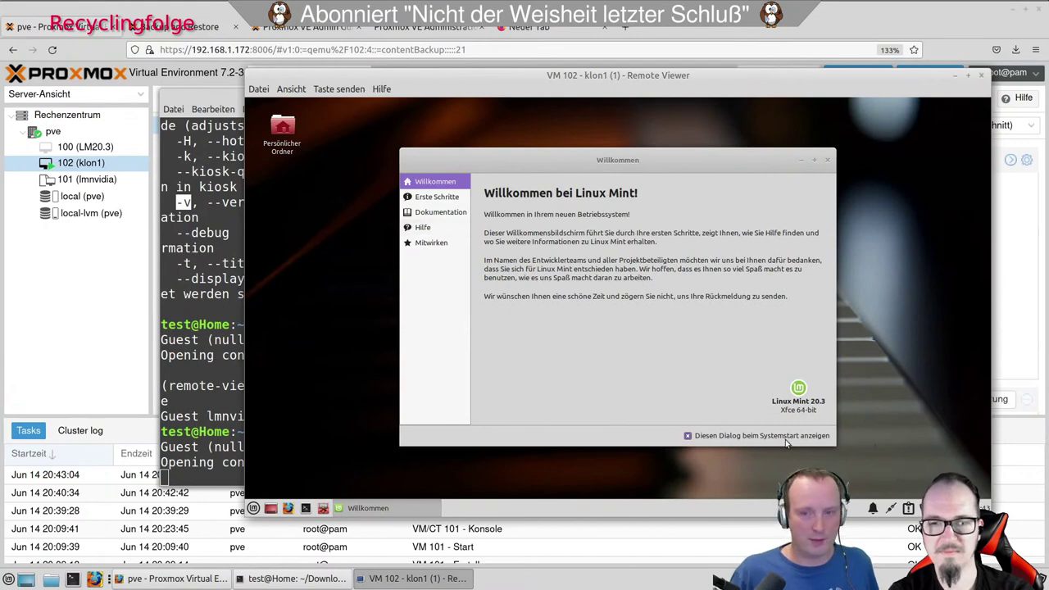
Disable and close the Mint welcome dialog, resize and reposition the viewer, then minimize it.
left_click(755, 439)
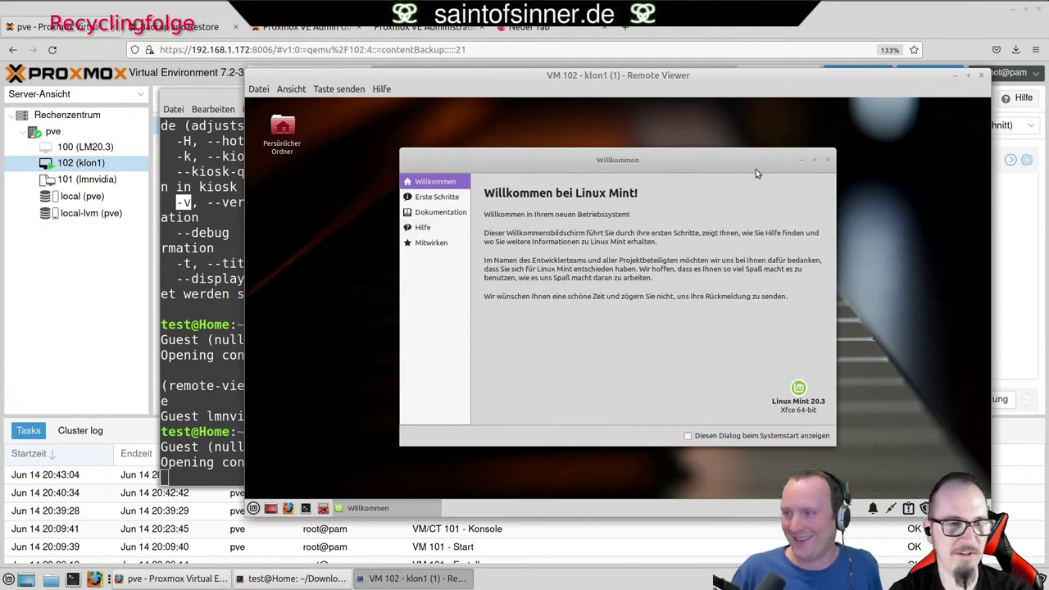
left_click(827, 160)
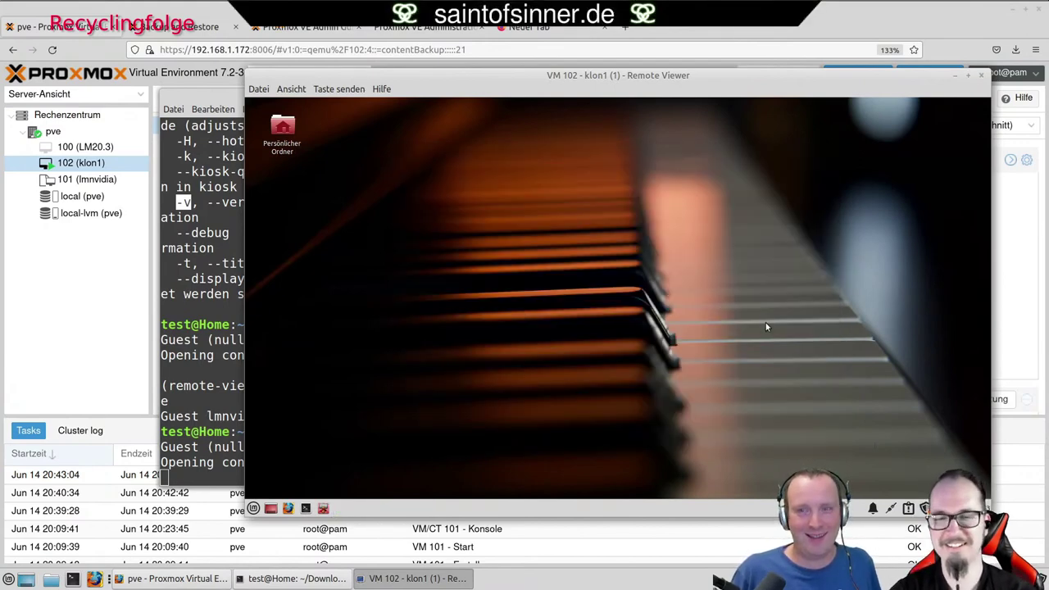
left_click(969, 76)
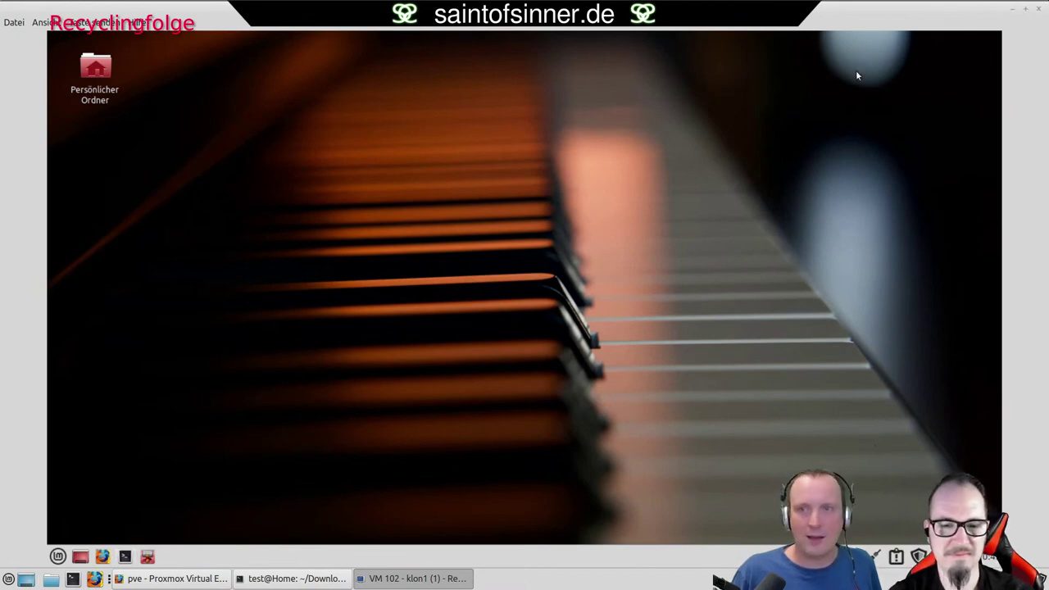
left_click(1025, 9)
left_click_drag(243, 92, 194, 0)
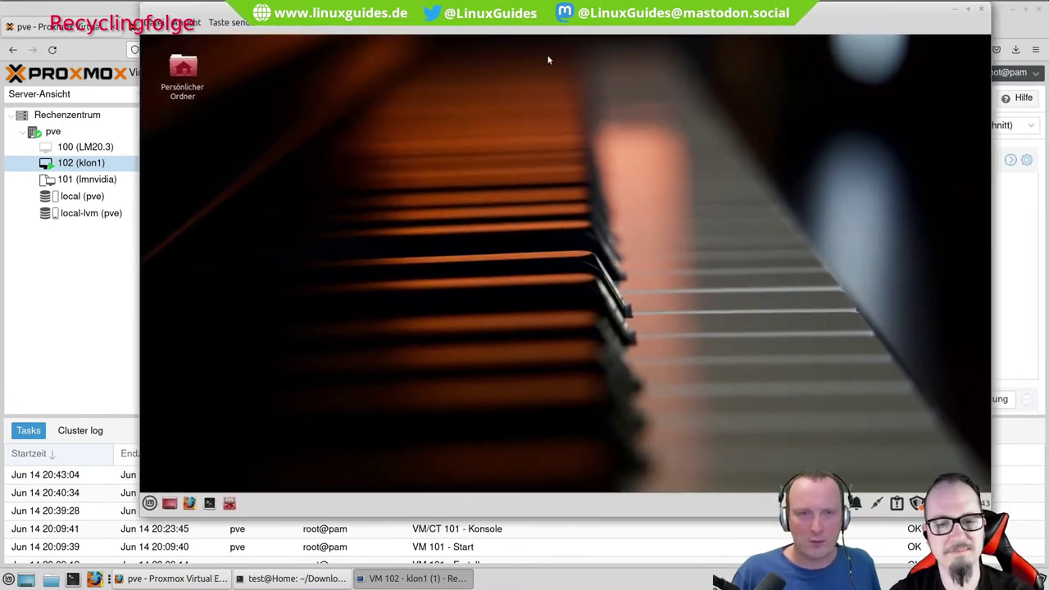
left_click_drag(563, 46, 490, 67)
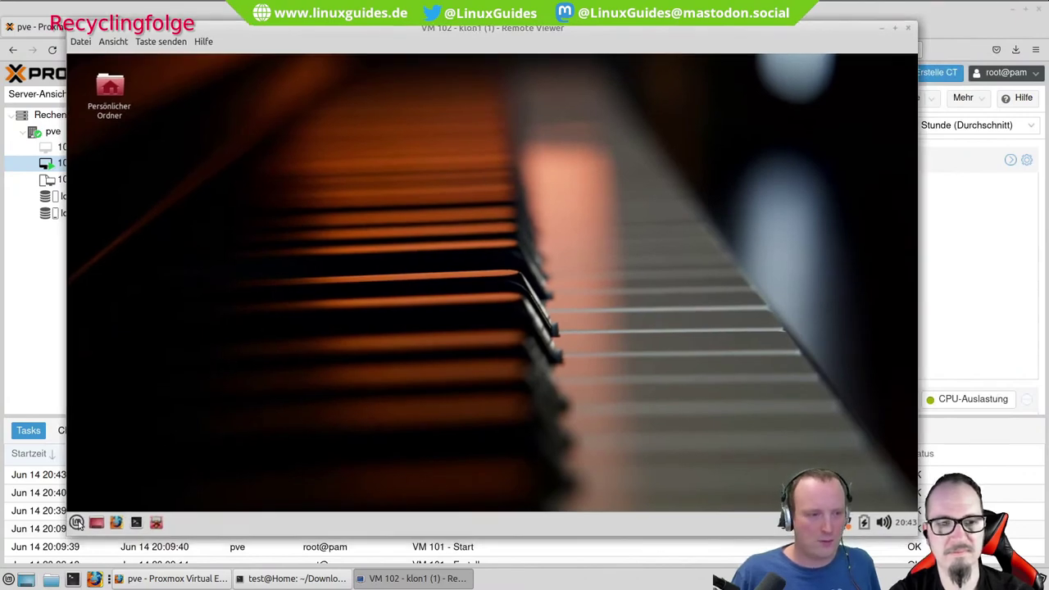
left_click(76, 522)
left_click(76, 521)
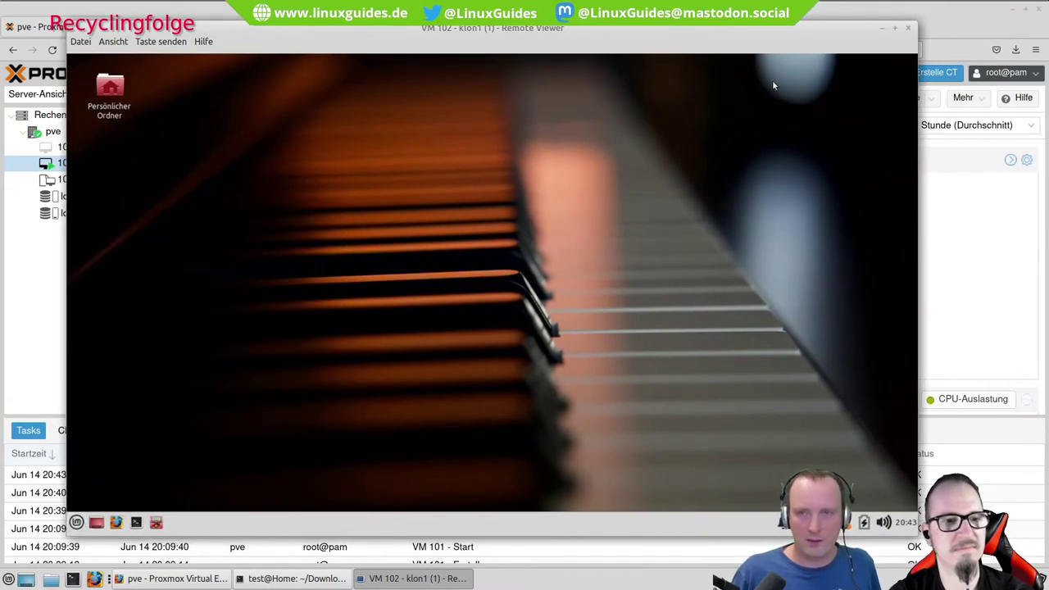
left_click(883, 30)
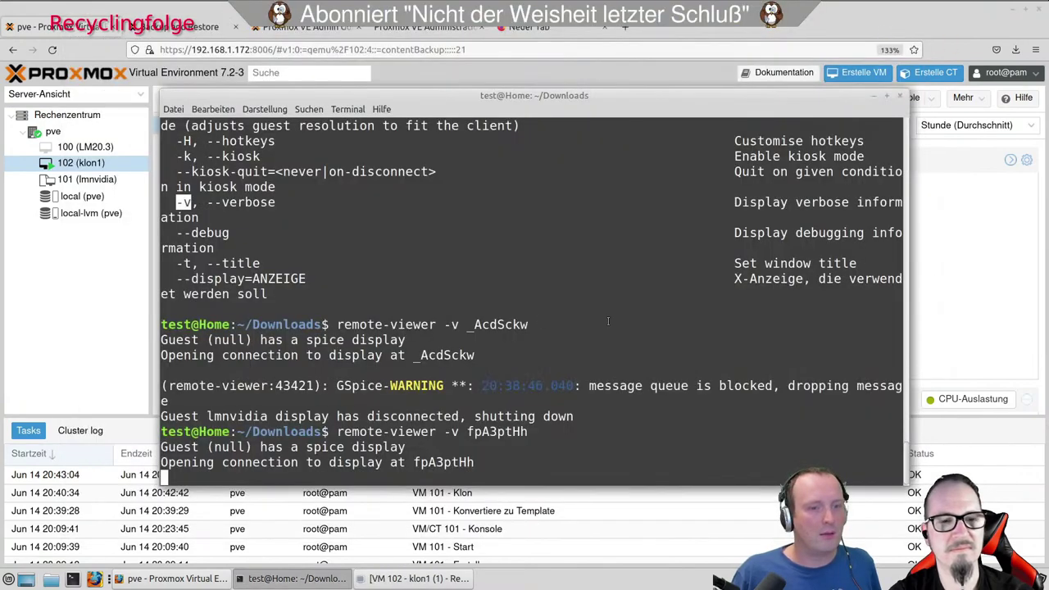
Open backup settings for template VM 101, then dismiss them.
left_click(874, 96)
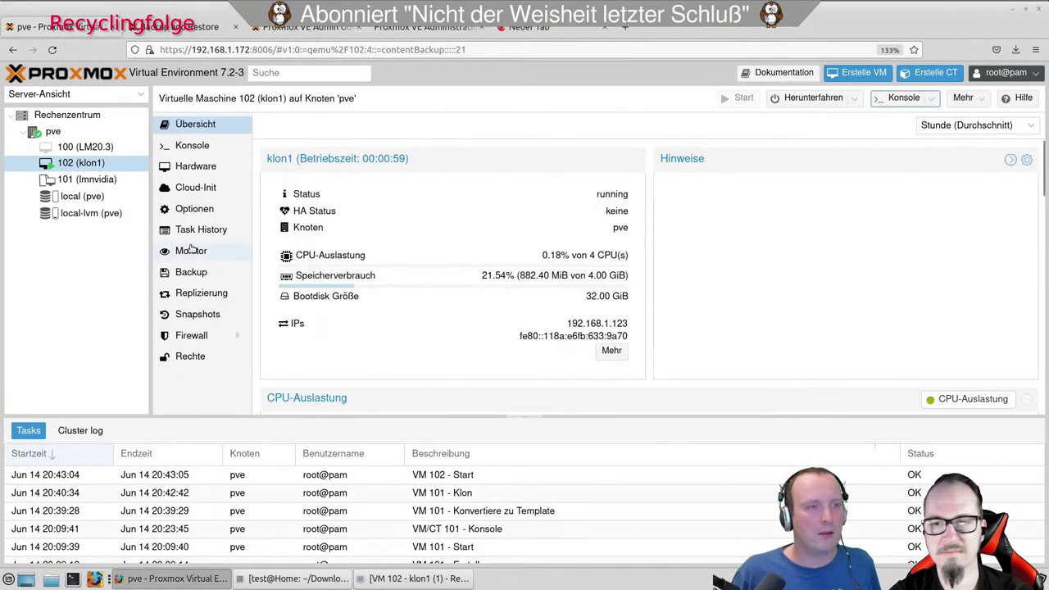
left_click(100, 180)
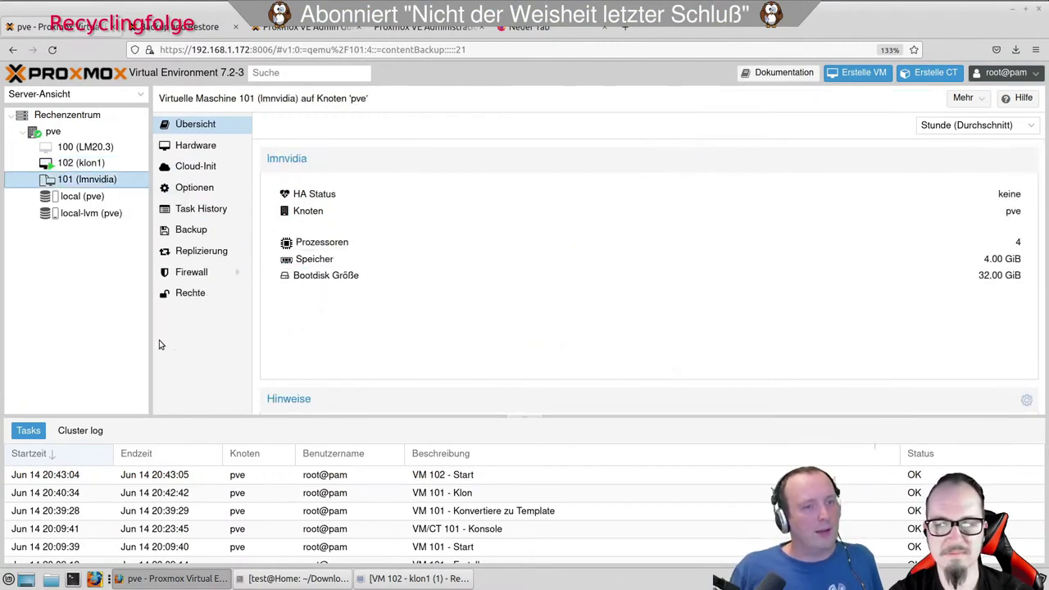
left_click(188, 230)
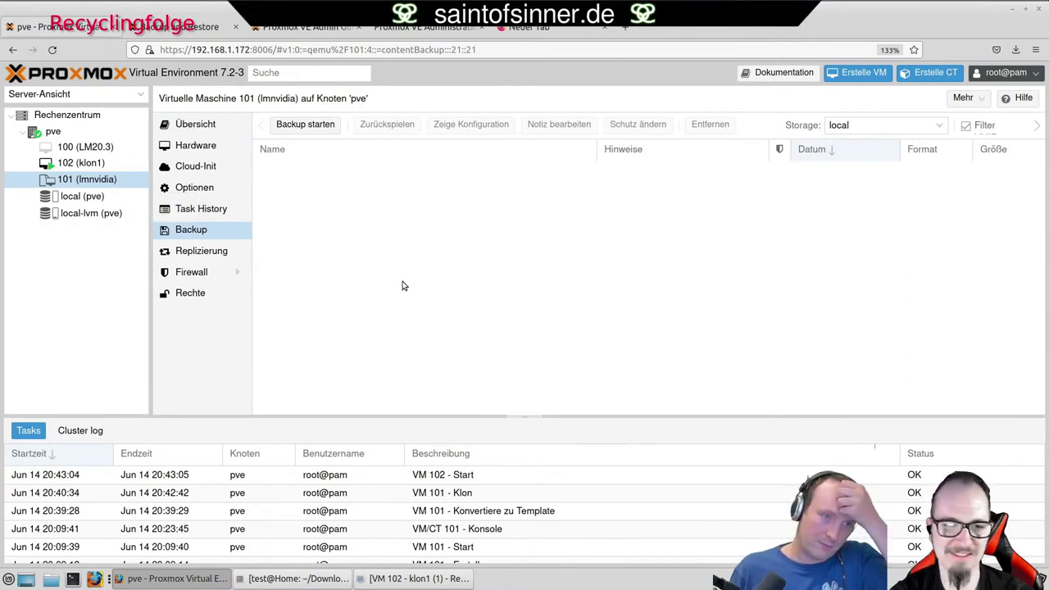
left_click(295, 124)
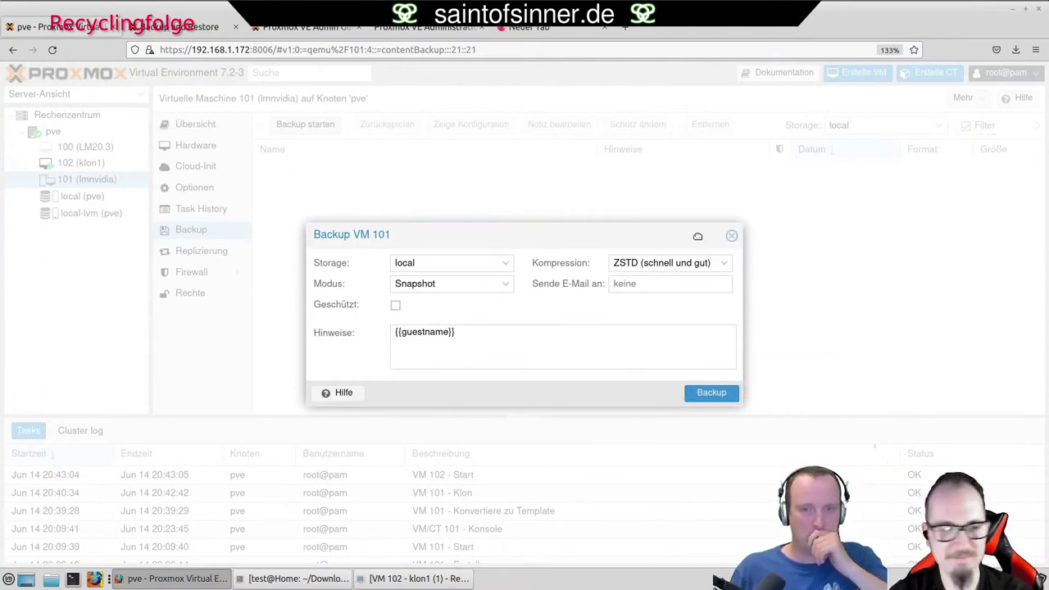
left_click(732, 237)
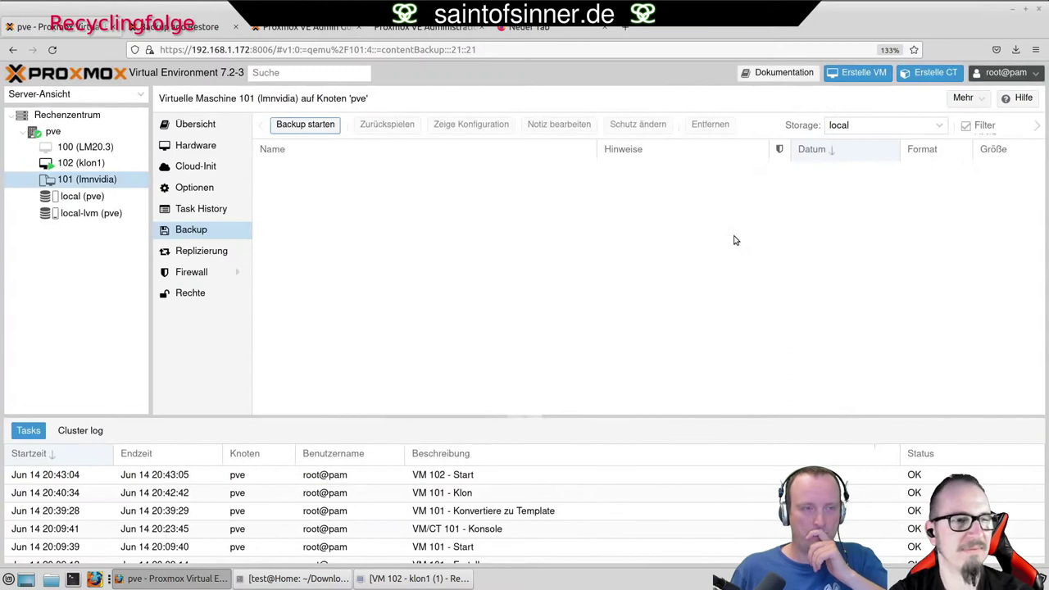
Launch a backup of VM 102 (klon1) to local with Snapshot mode and ZSTD.
left_click(109, 164)
left_click(303, 129)
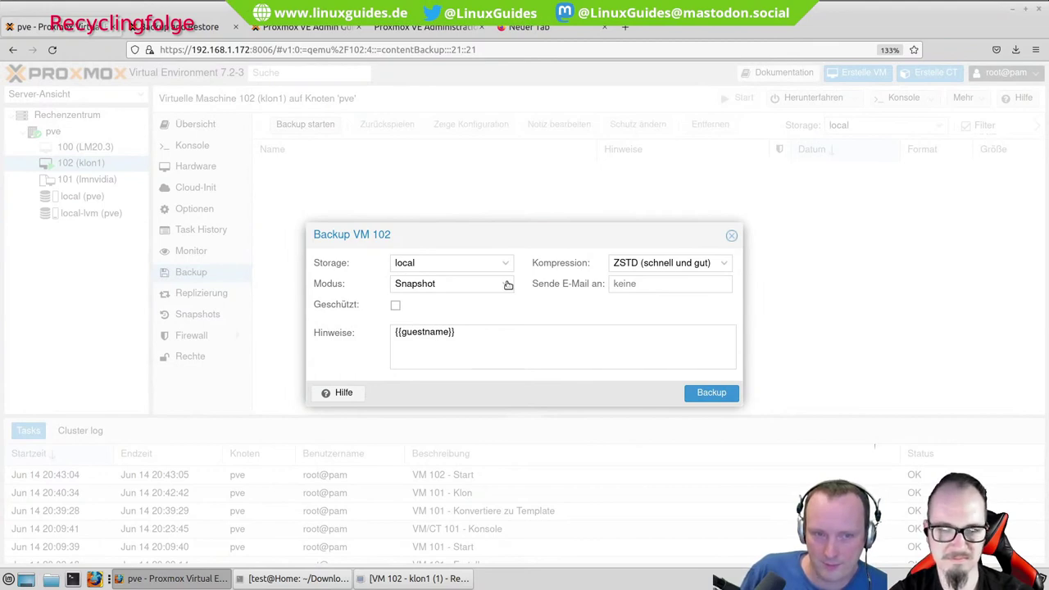
left_click(709, 393)
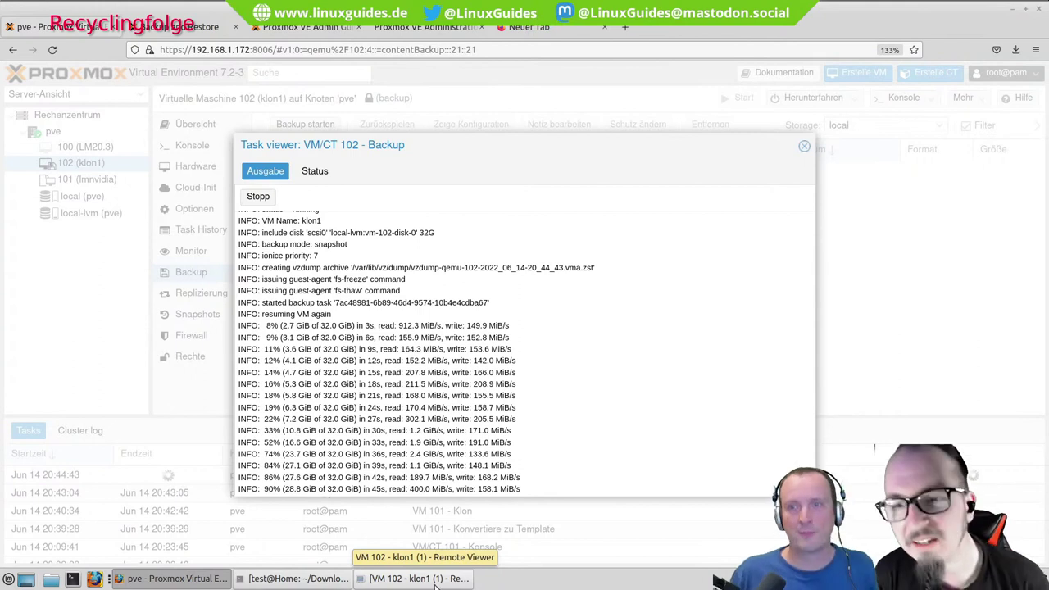
Follow the VM 102 backup log until TASK OK and close the task viewer.
scroll(524, 352, "up", 1)
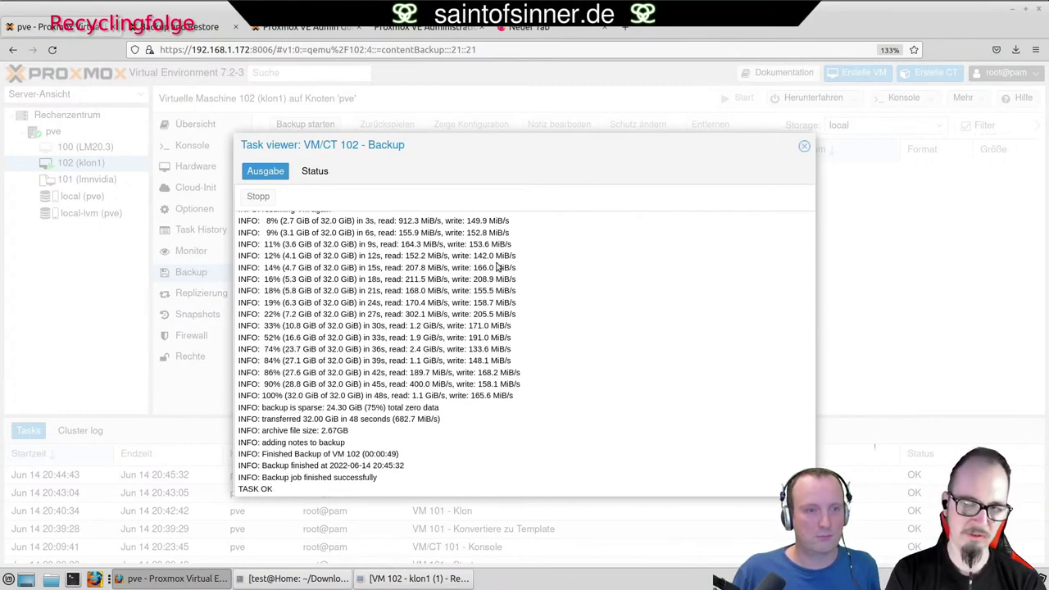
left_click(804, 146)
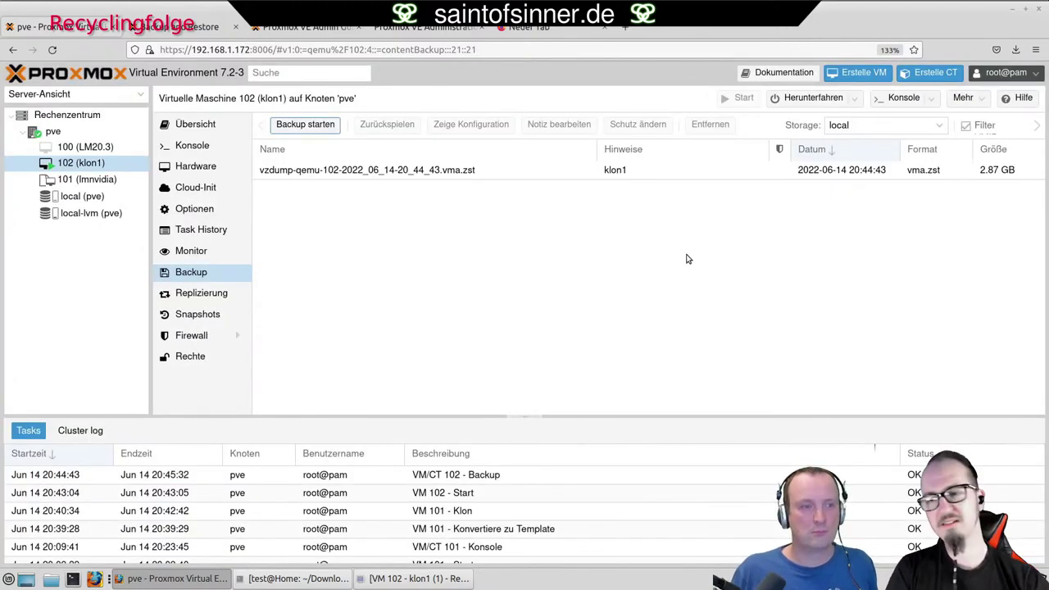
Select the klon1 backup file and inspect its storage choices and toolbar actions.
left_click(423, 173)
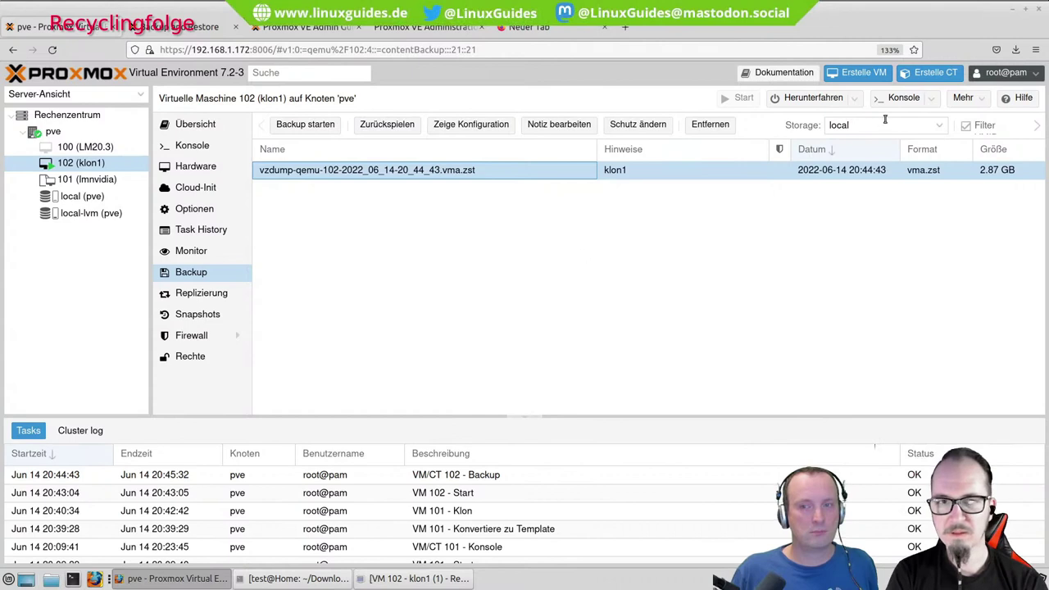
left_click(938, 127)
left_click(939, 129)
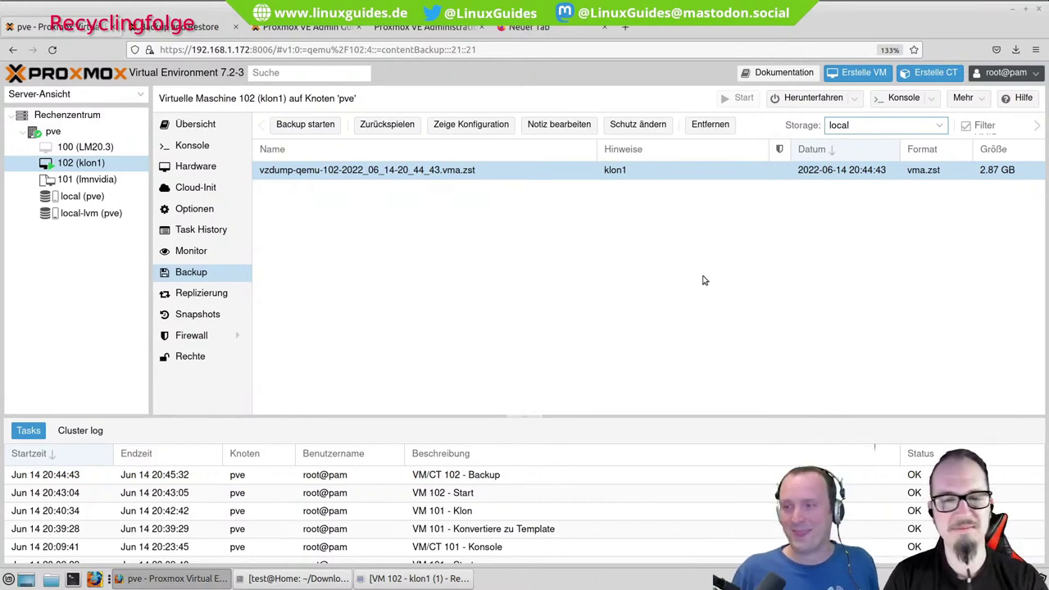
right_click(459, 174)
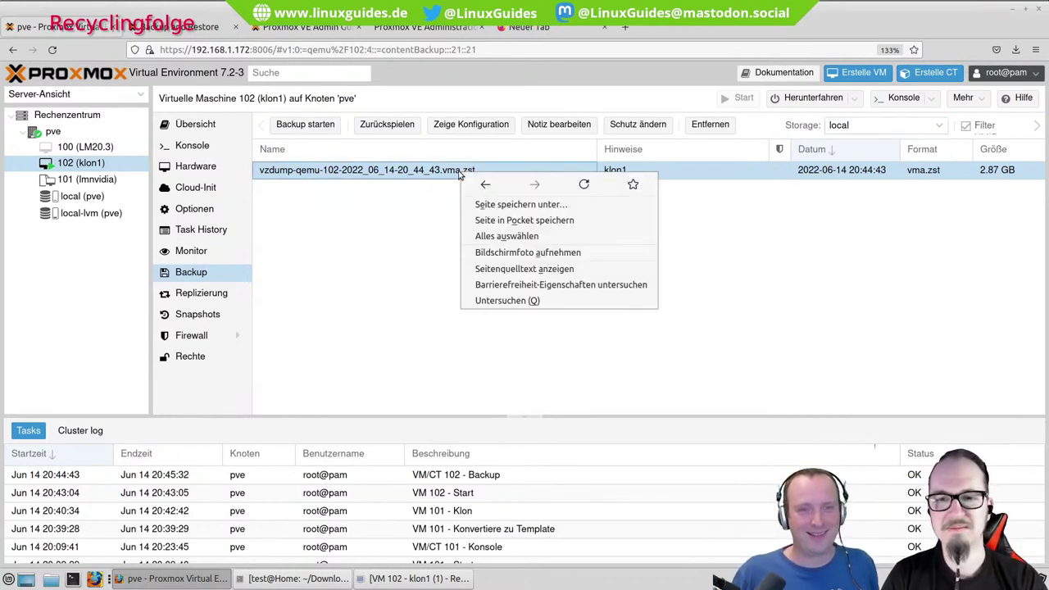
left_click(398, 242)
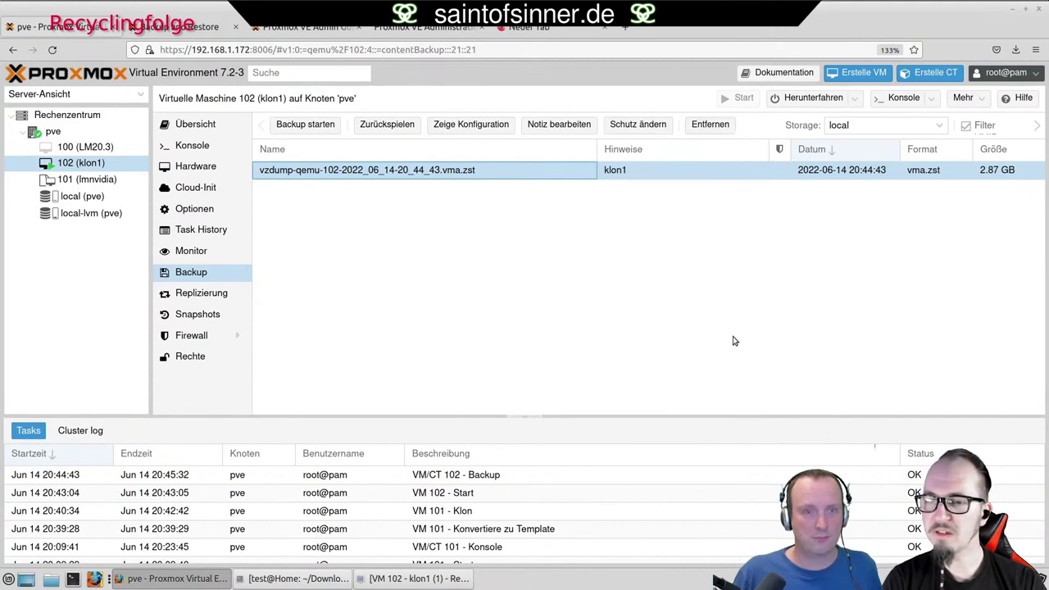
left_click(1038, 127)
left_click(1038, 127)
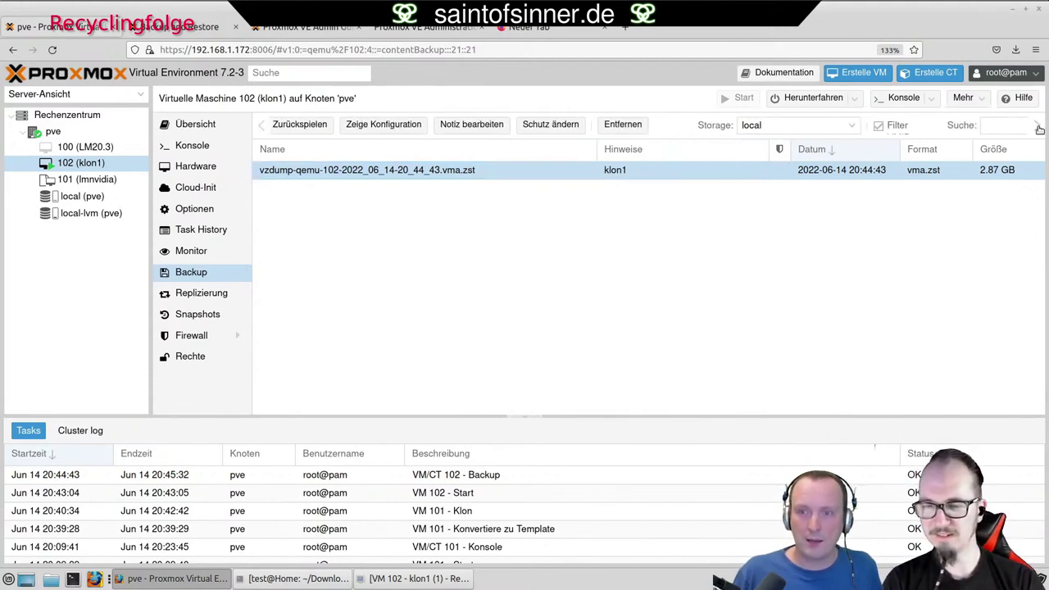
left_click(1038, 127)
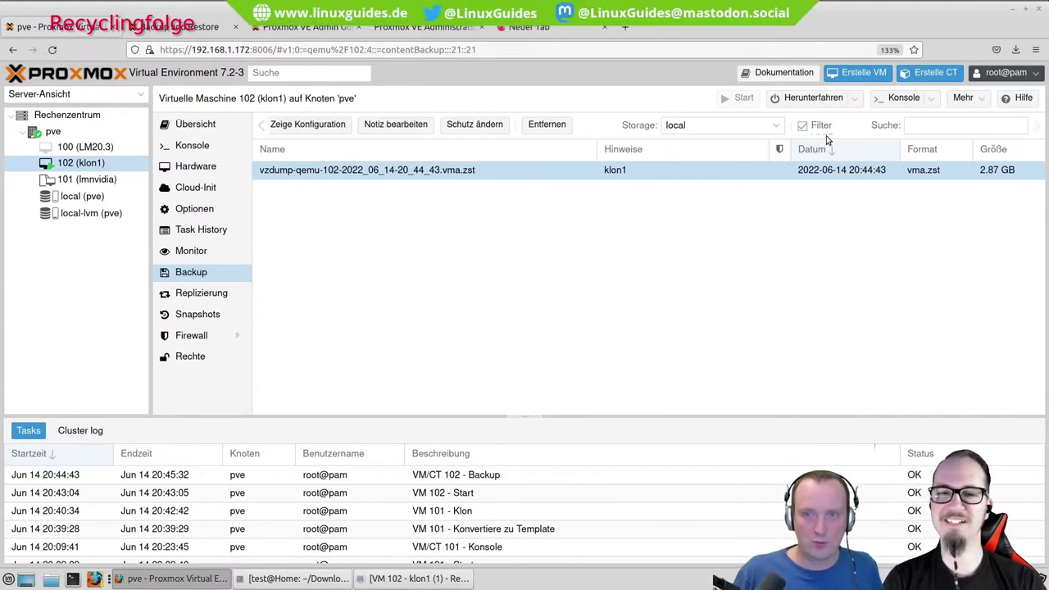
left_click(262, 132)
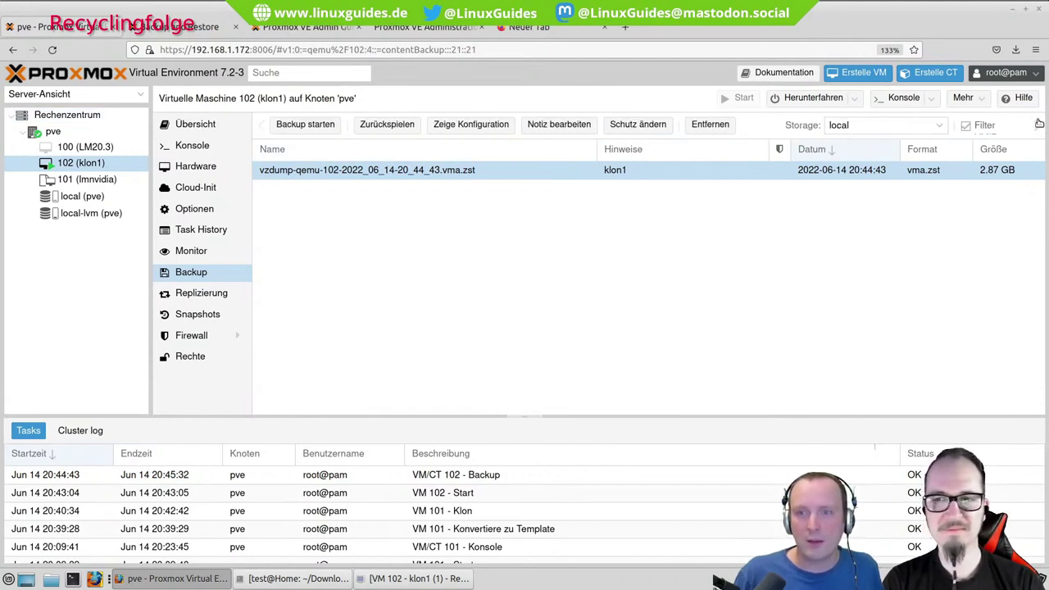
Check the Mehr menu, then show VM 102's summary.
left_click(965, 98)
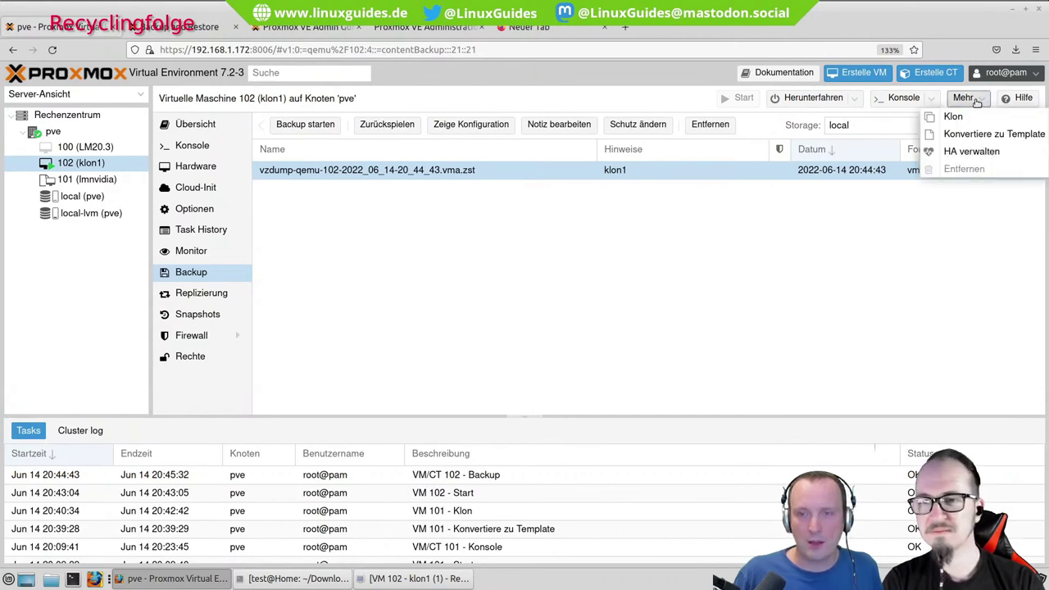
left_click(976, 101)
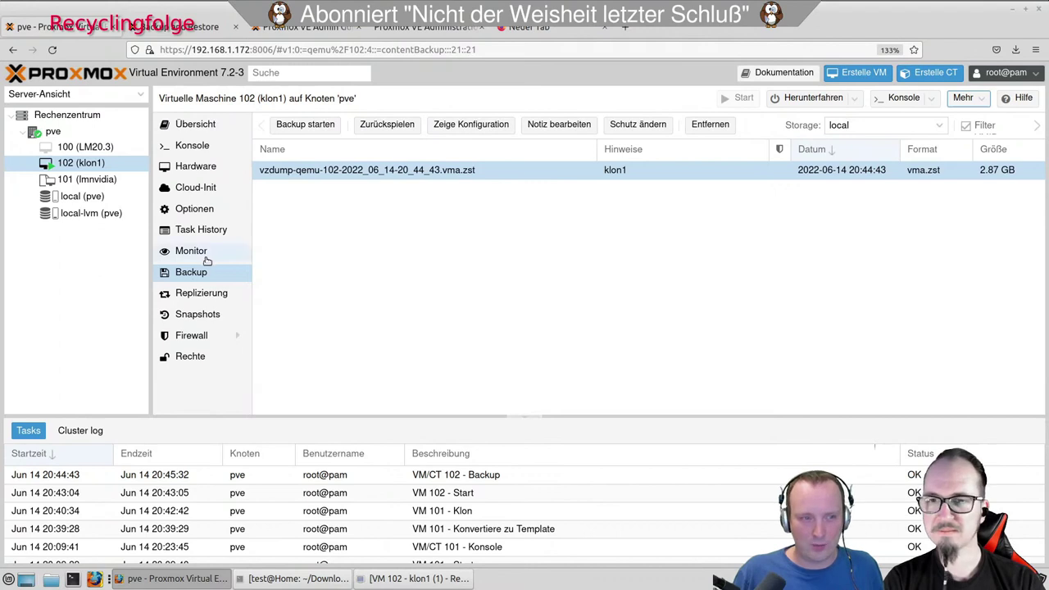
left_click(981, 100)
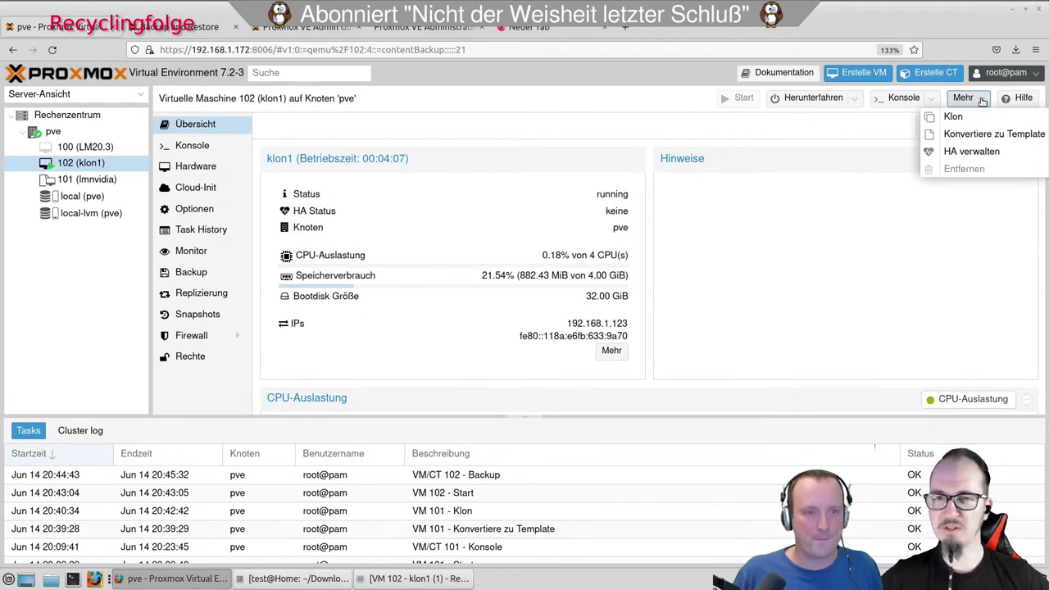
left_click(981, 100)
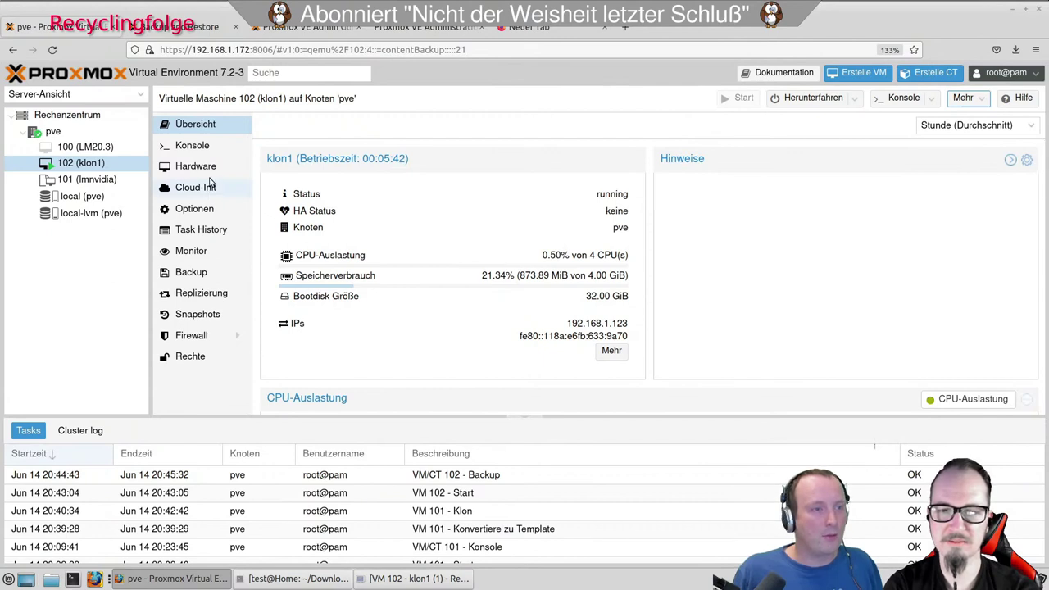
Open local (pve) storage's Backups list showing the 2.87 GB klon1 vzdump file.
left_click(82, 196)
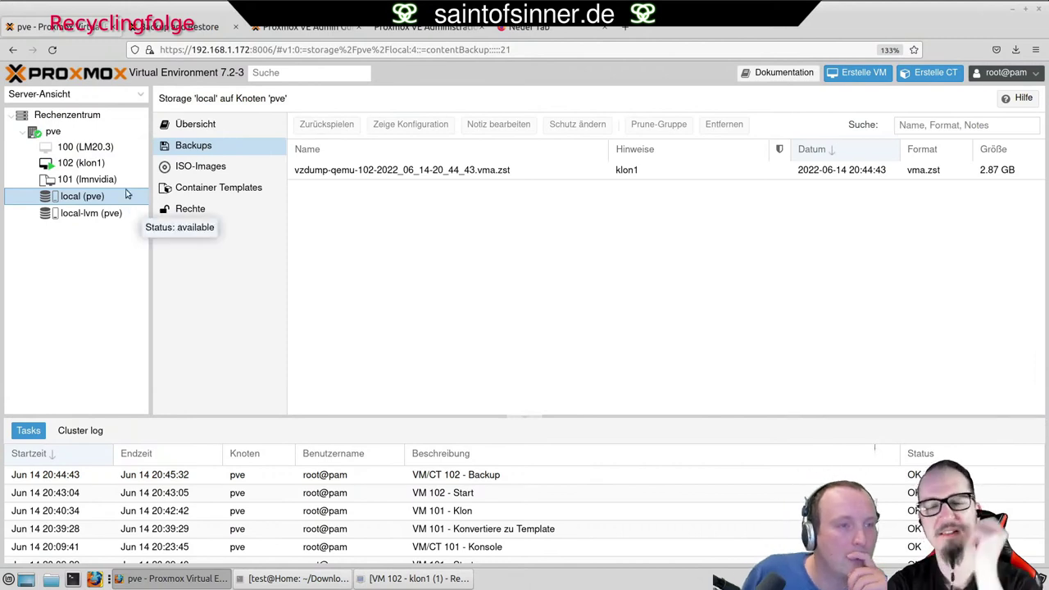
Open the restore dialog for VM 102's klon1 backup file.
left_click(92, 169)
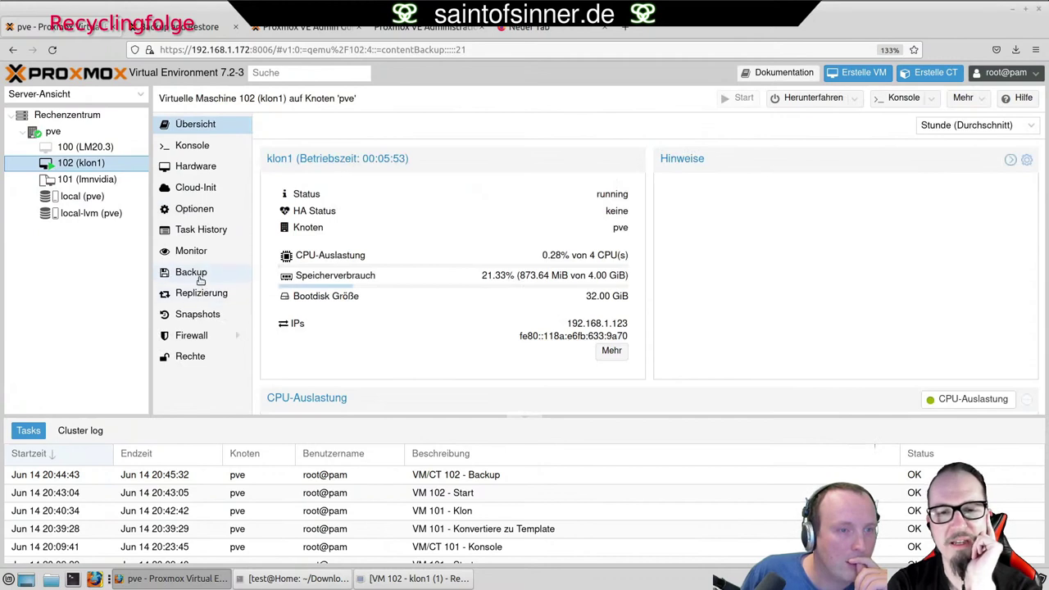
left_click(200, 280)
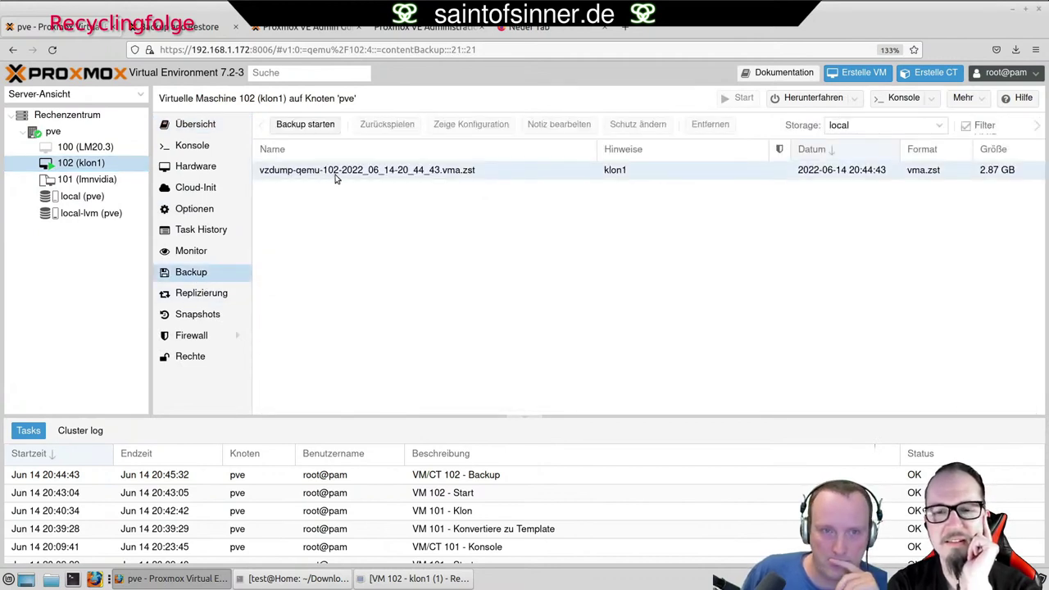
right_click(334, 178)
left_click(316, 211)
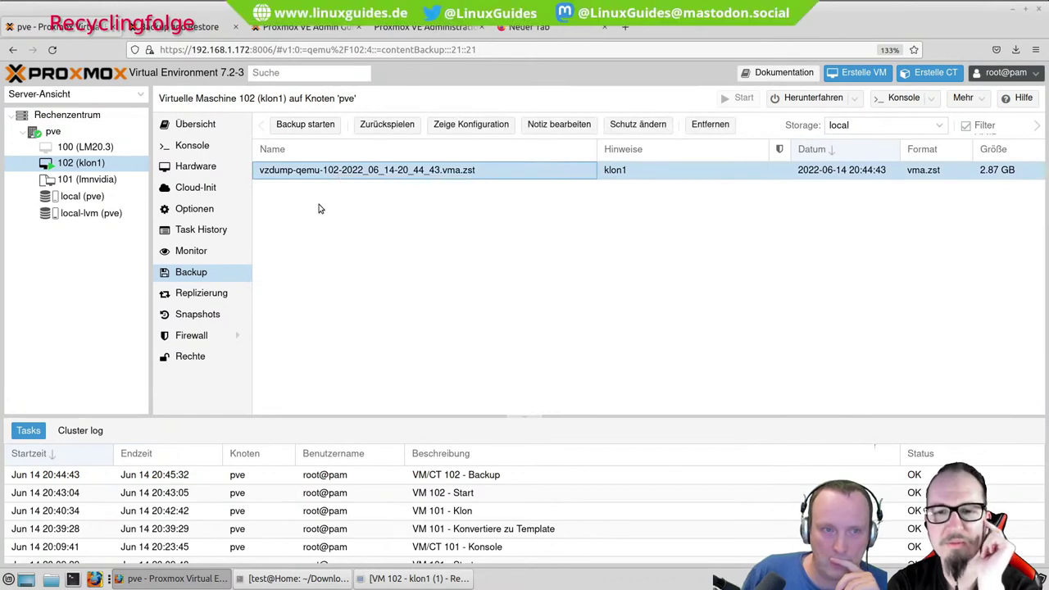
left_click(373, 127)
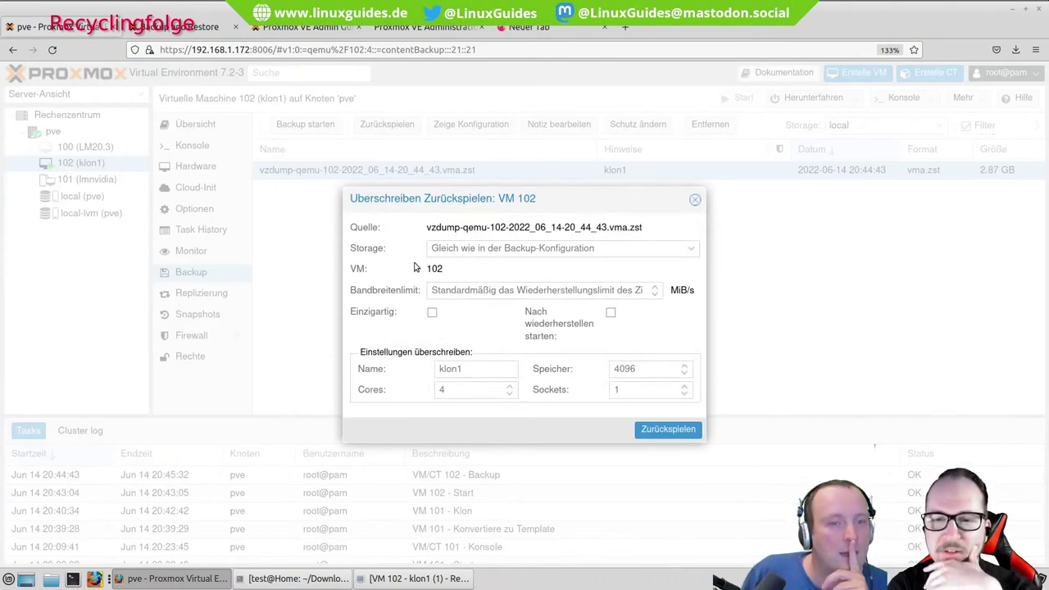
Keep VM ID 102 and the original storage, rename to klon2, and start the restore.
double_click(435, 269)
left_click(450, 271)
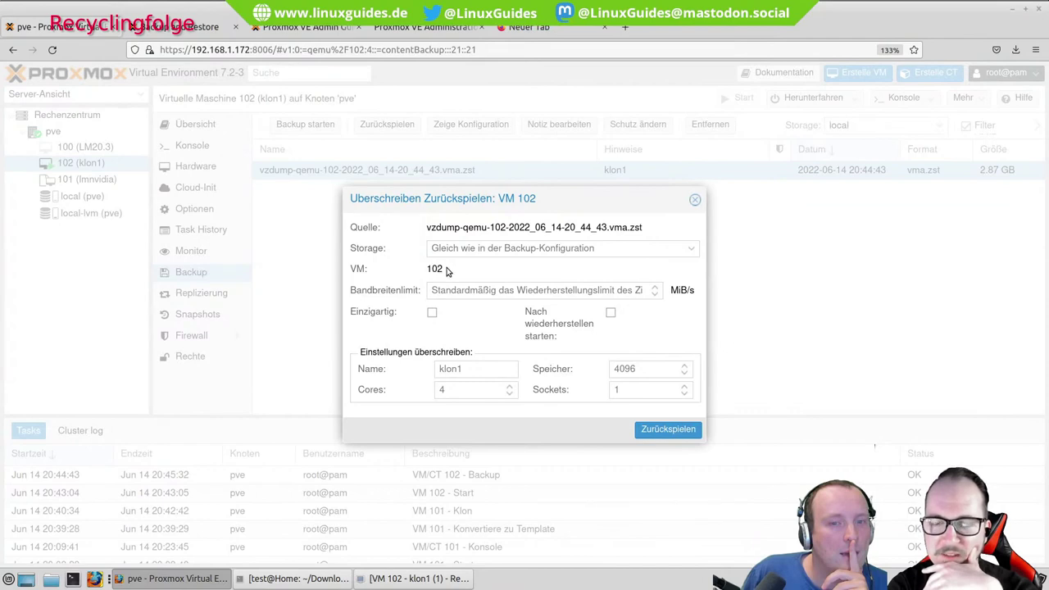
left_click_drag(422, 269, 441, 269)
left_click(449, 276)
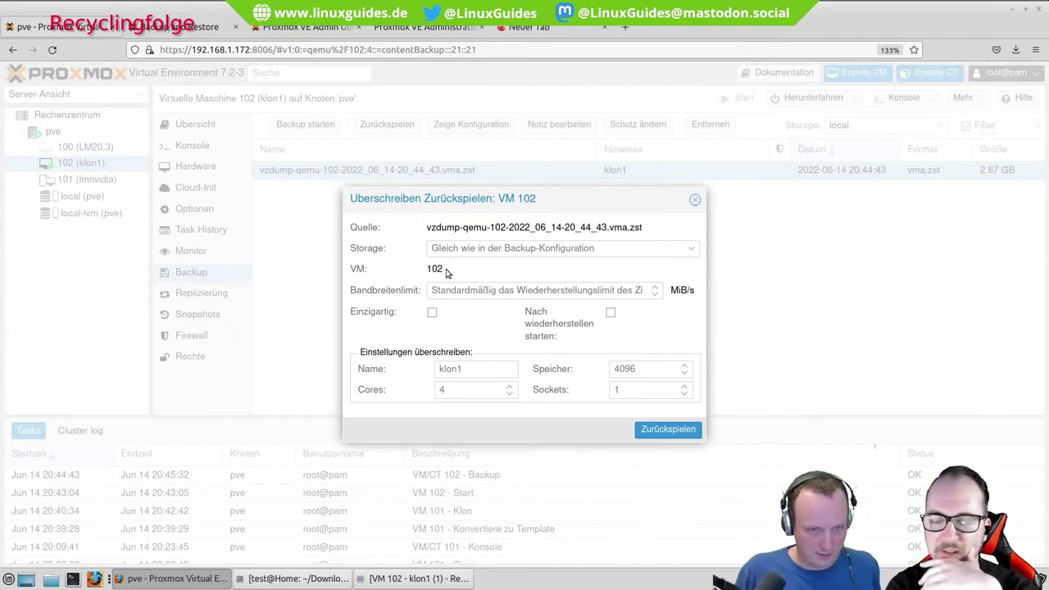
double_click(435, 269)
left_click(444, 272)
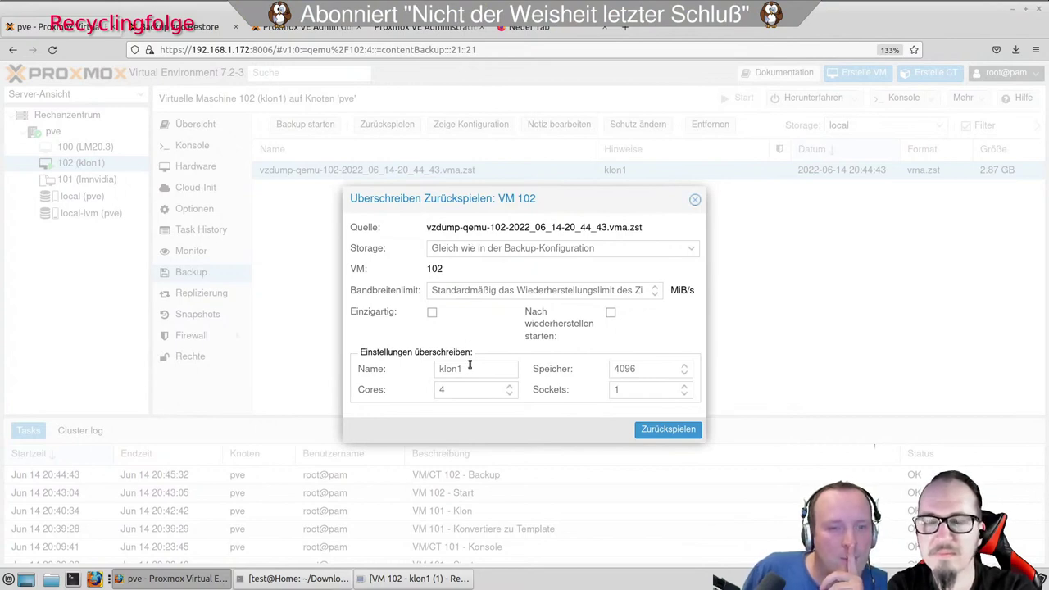
left_click(690, 250)
left_click(690, 250)
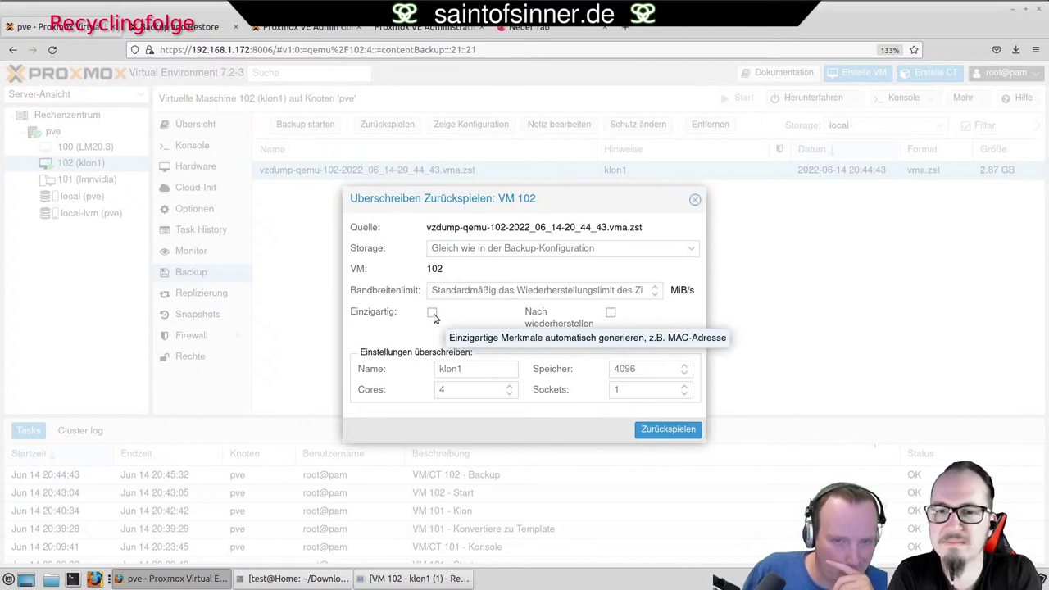
left_click(480, 368)
key("ctrl+a")
type("klon2")
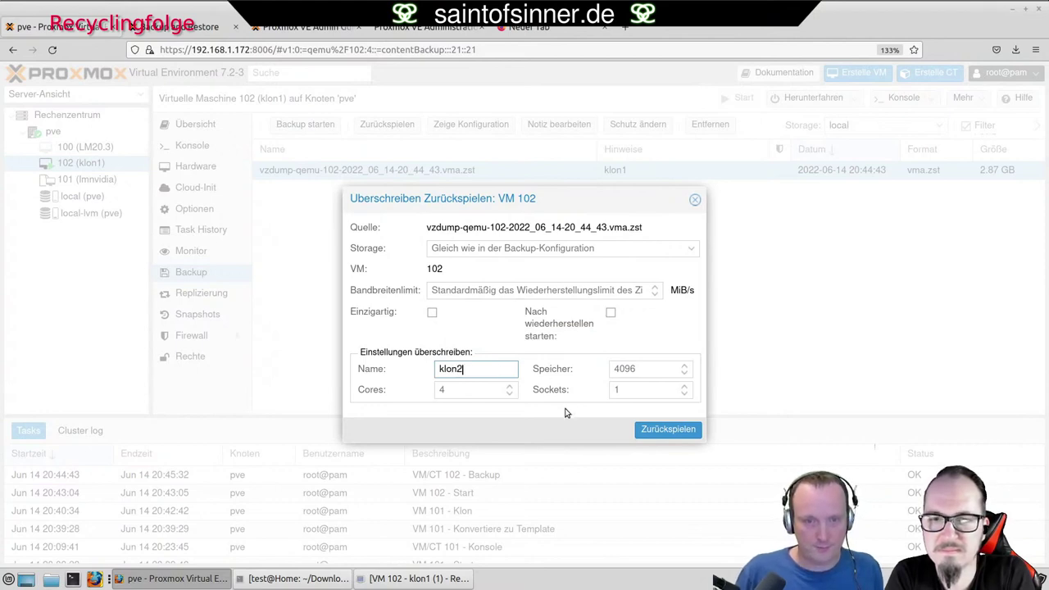
left_click(667, 427)
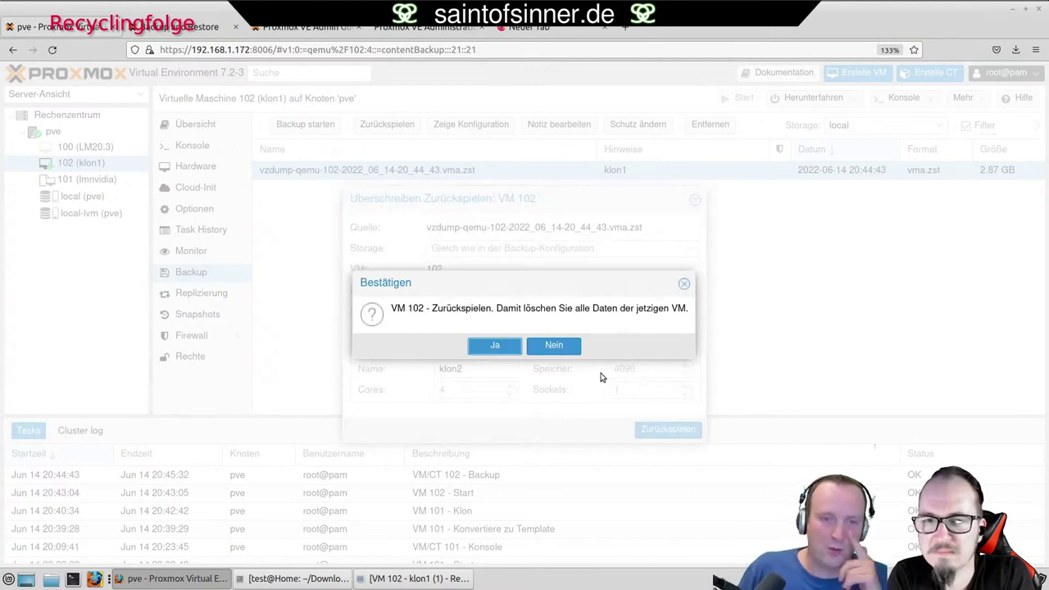
Decline the overwrite, inspect the VM 102 field, and close the restore dialog without restoring.
left_click(554, 344)
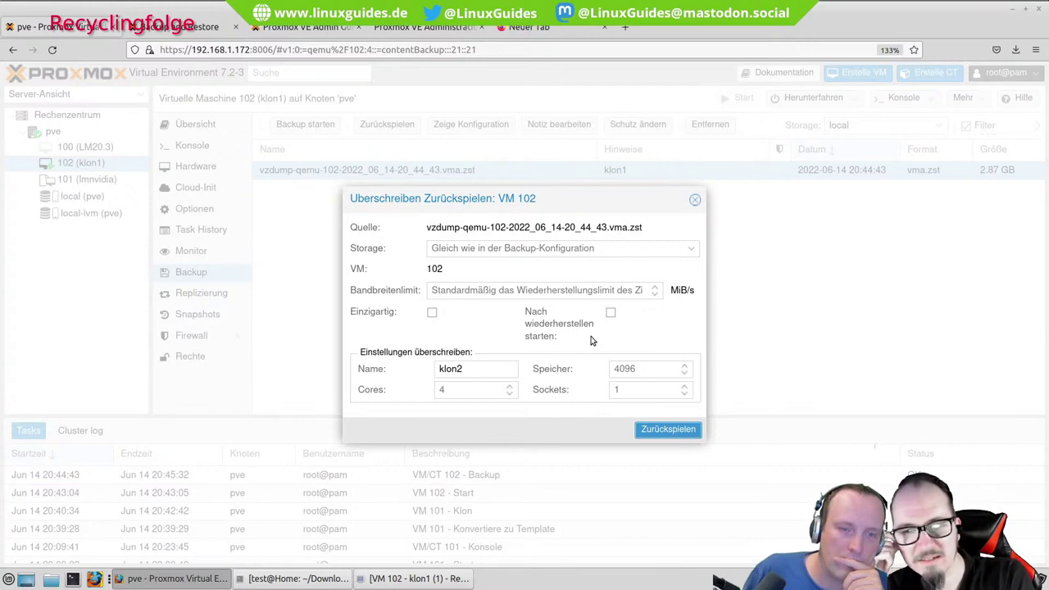
double_click(434, 269)
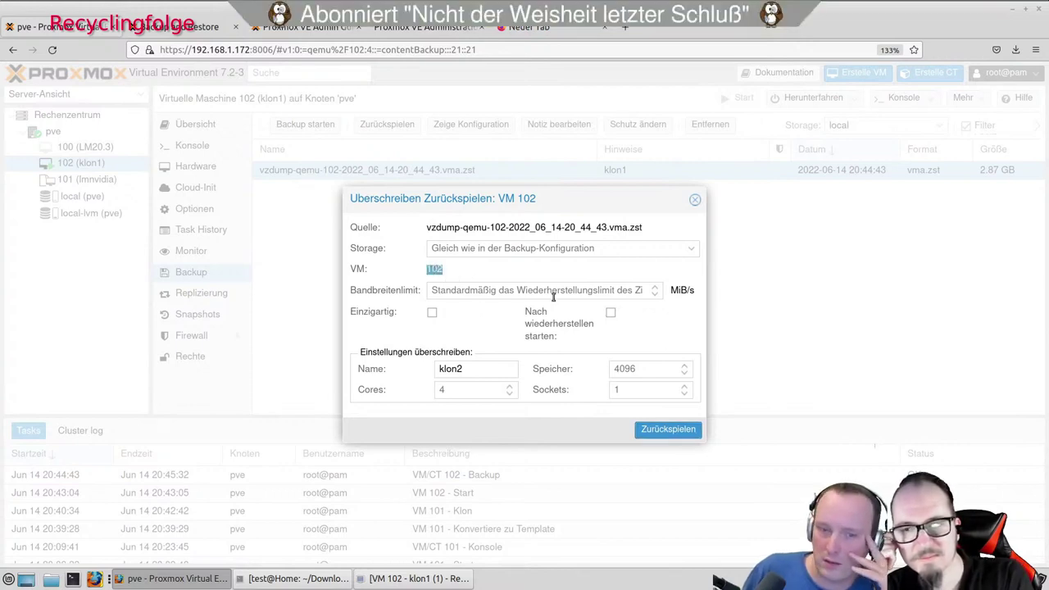
left_click(511, 281)
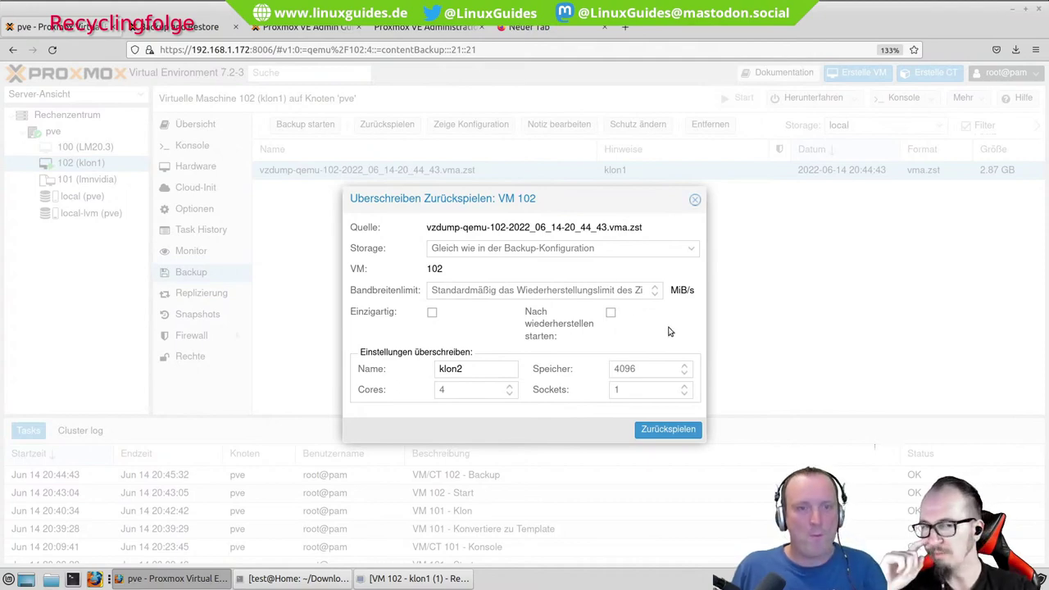
left_click(695, 200)
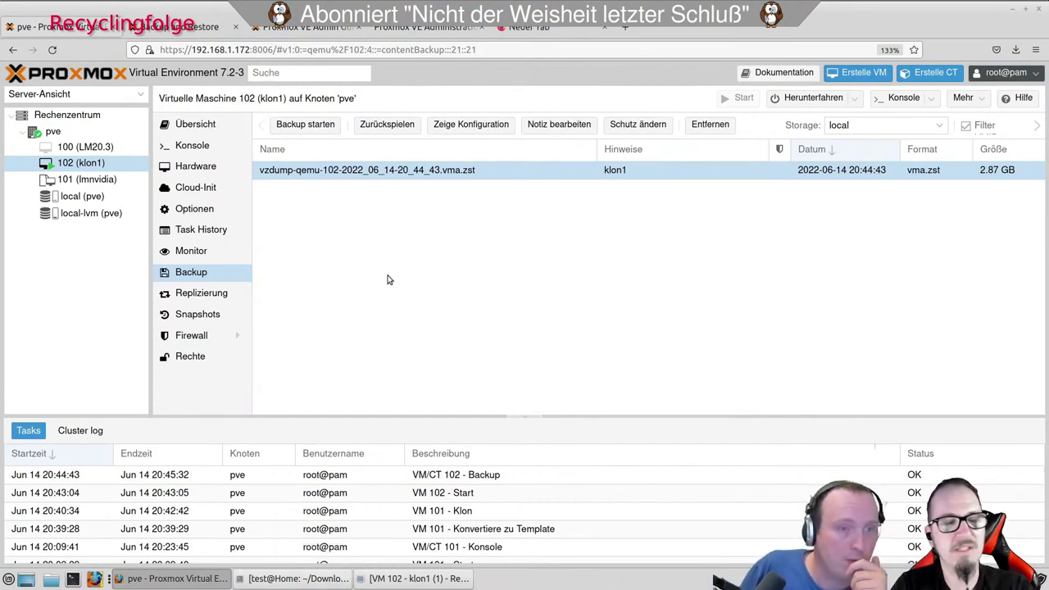
Reopen the restore dialog for klon1's backup with local-lvm as target storage, shifted slightly right.
left_click(387, 129)
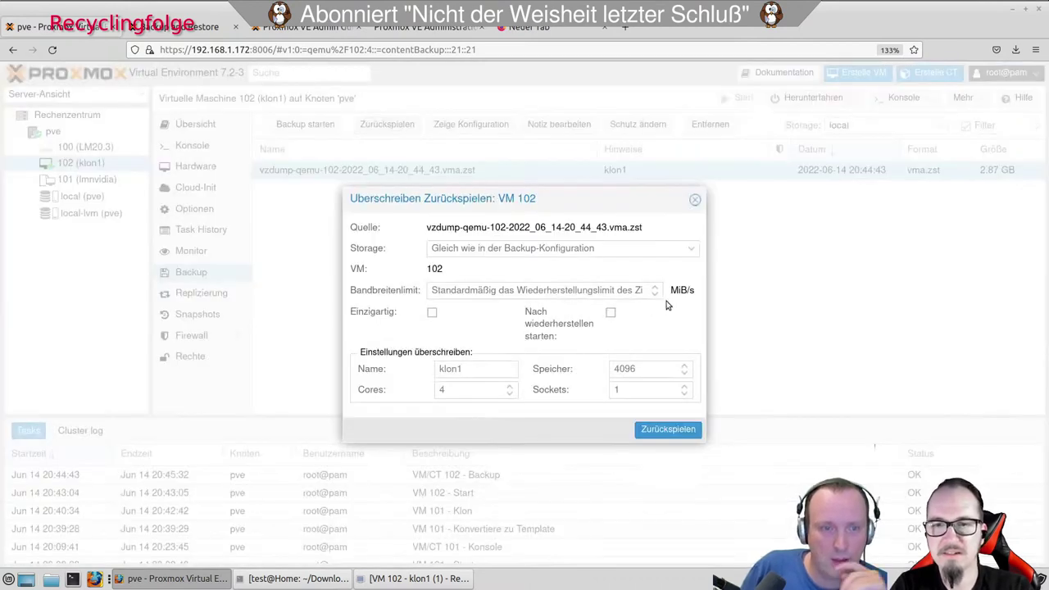
left_click(682, 250)
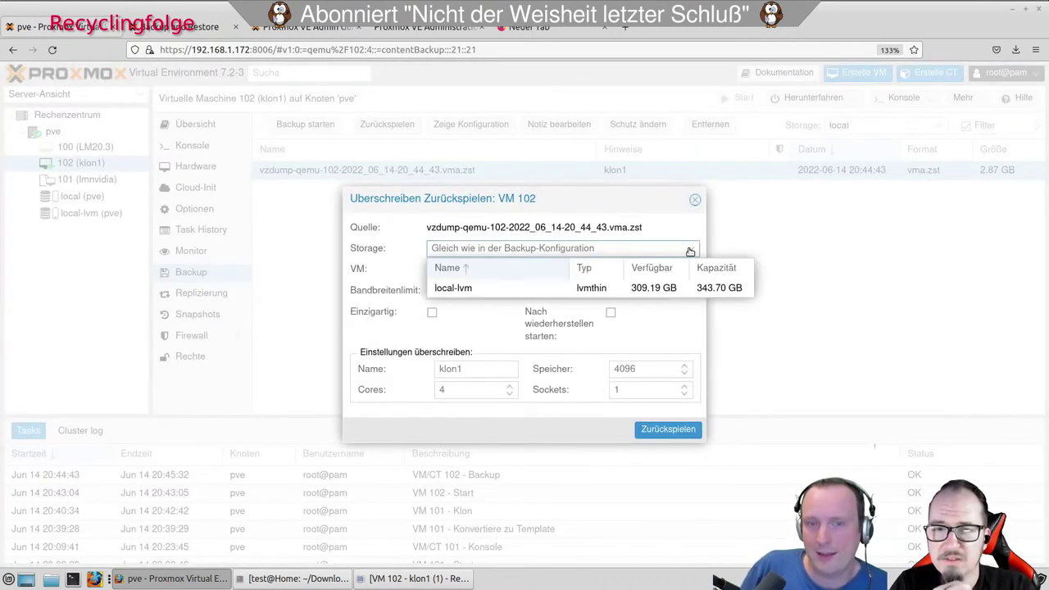
left_click(476, 289)
double_click(433, 269)
left_click(467, 272)
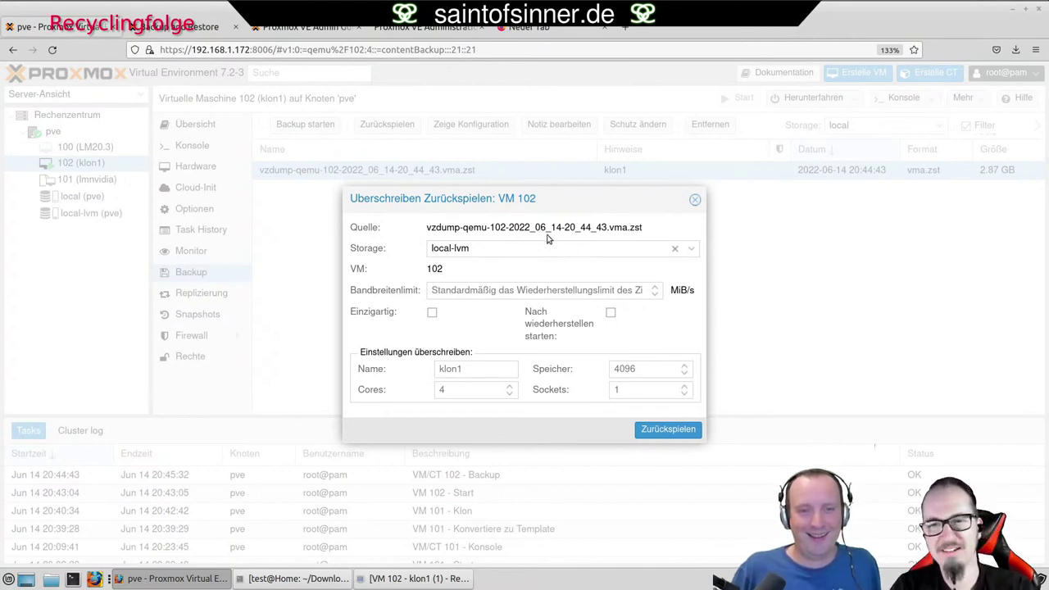
left_click_drag(520, 198, 573, 203)
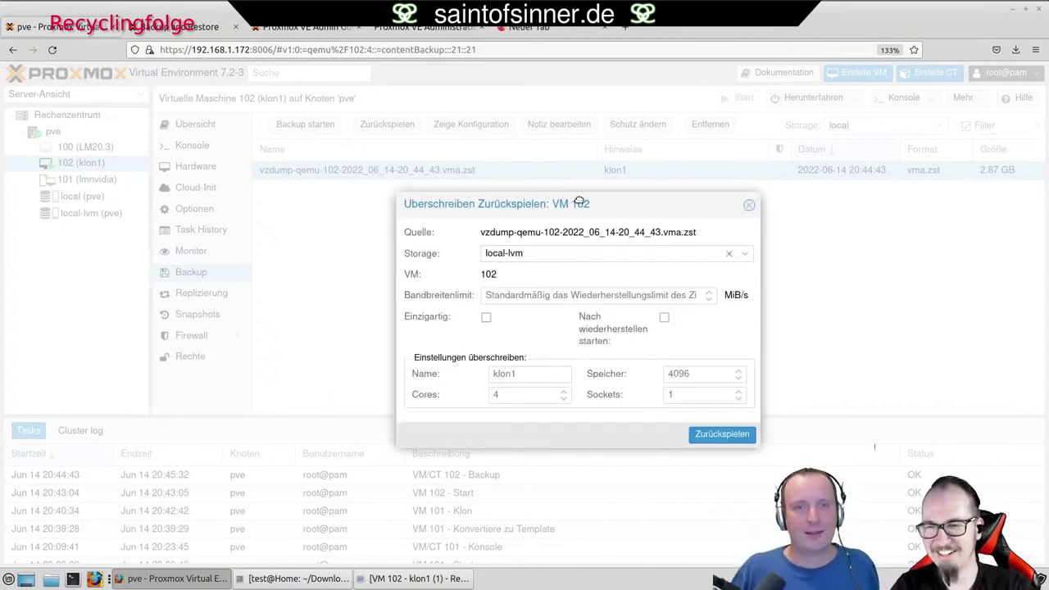
Close the restore dialog again without restoring.
left_click(749, 205)
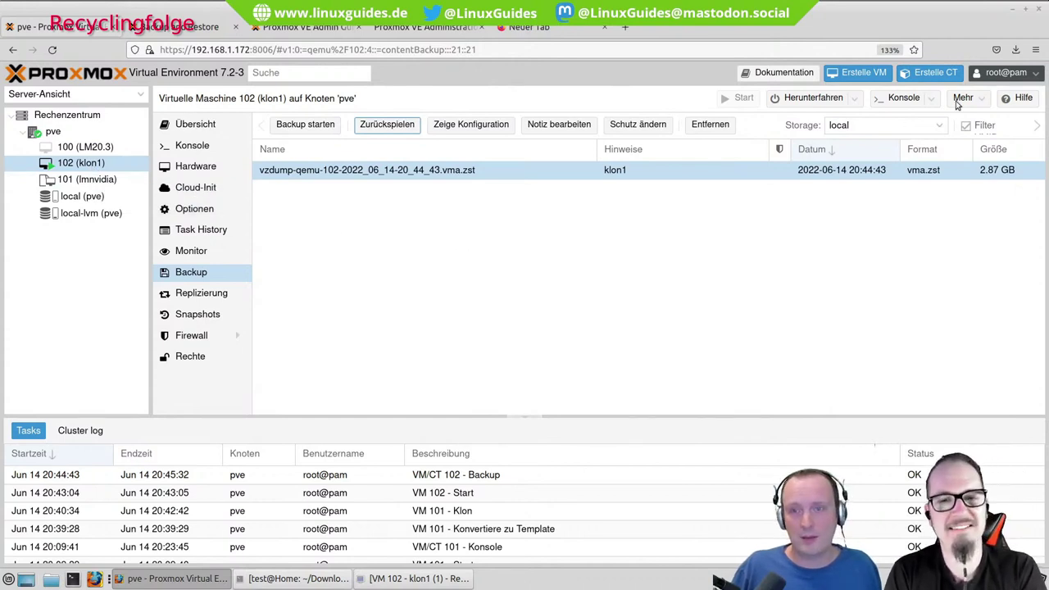
Shut down VM 102 and reopen its backup's restore dialog targeting local-lvm storage.
left_click(822, 100)
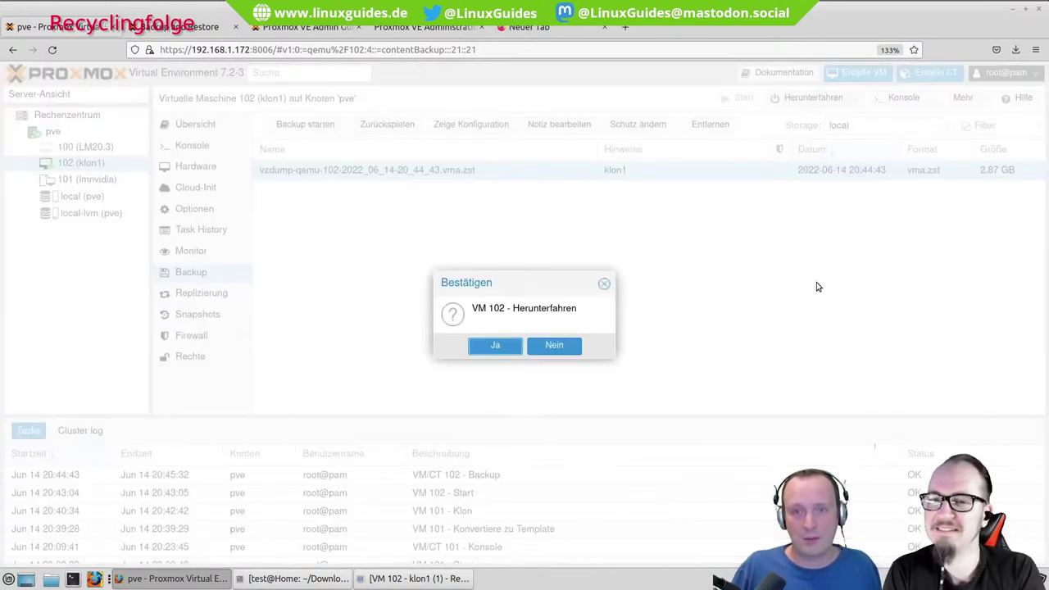
left_click(495, 345)
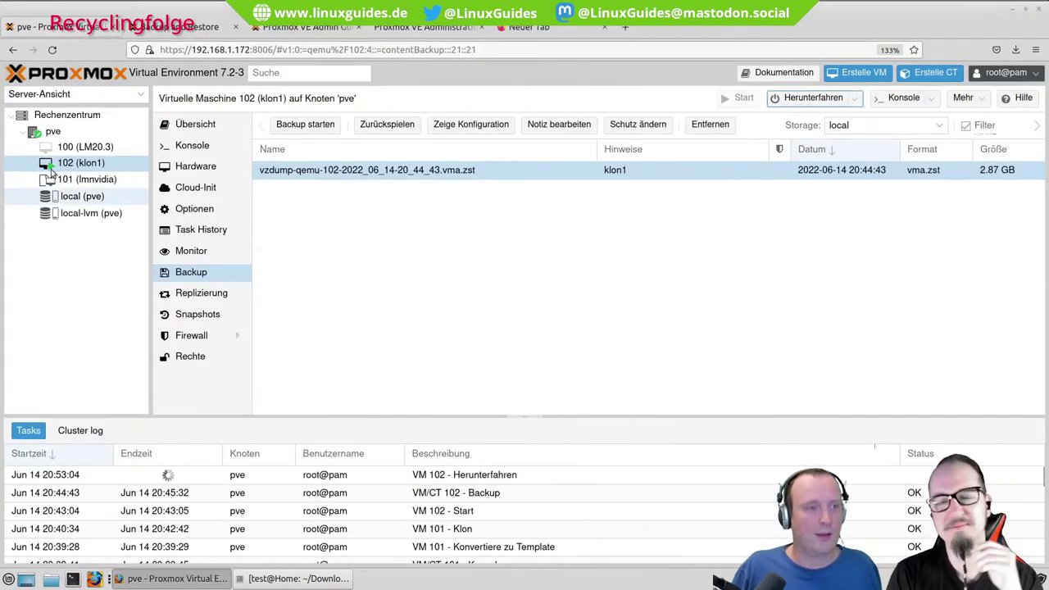
left_click(389, 127)
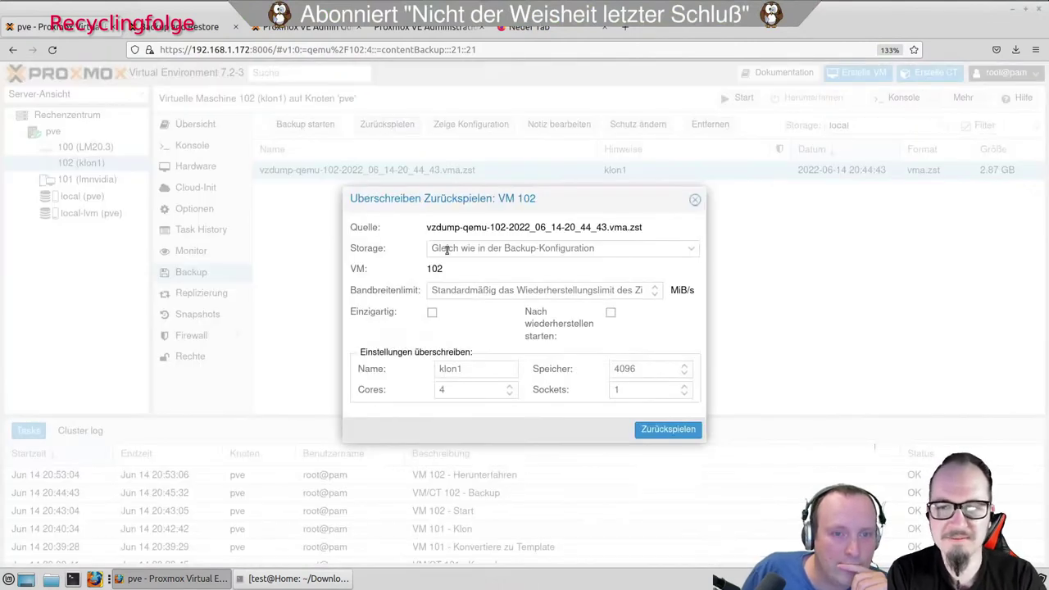
left_click(694, 247)
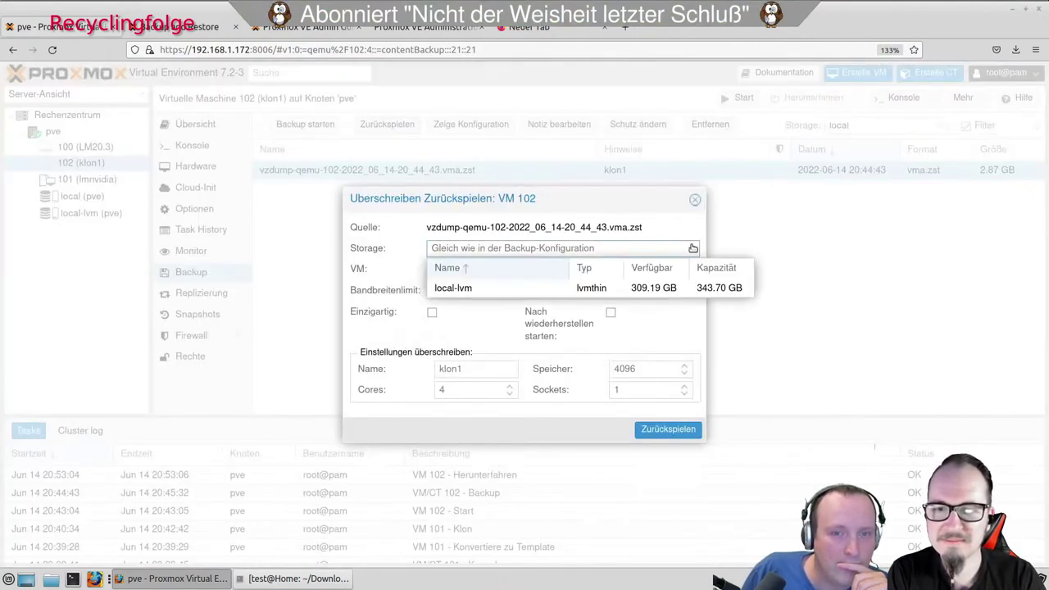
left_click(492, 285)
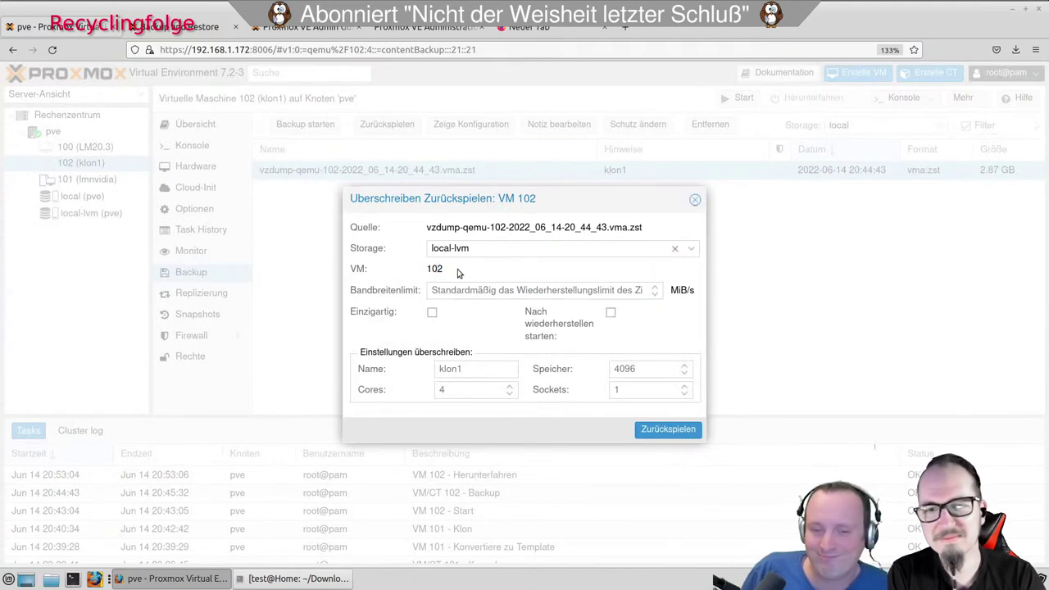
Try restoring as 'klon2', decline the overwrite, reset the storage and close the dialog.
left_click(484, 370)
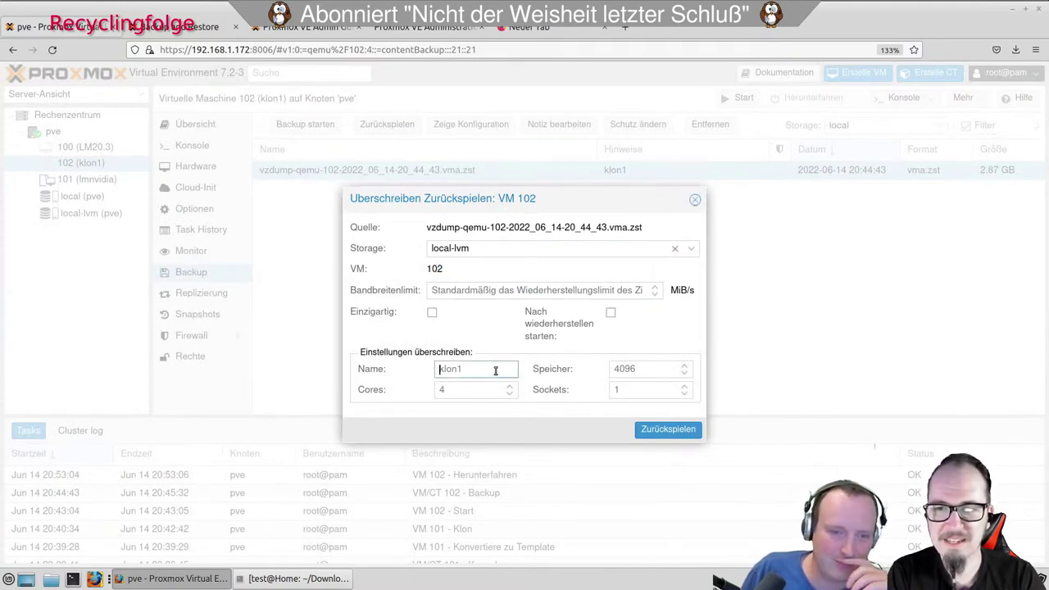
type("klon2")
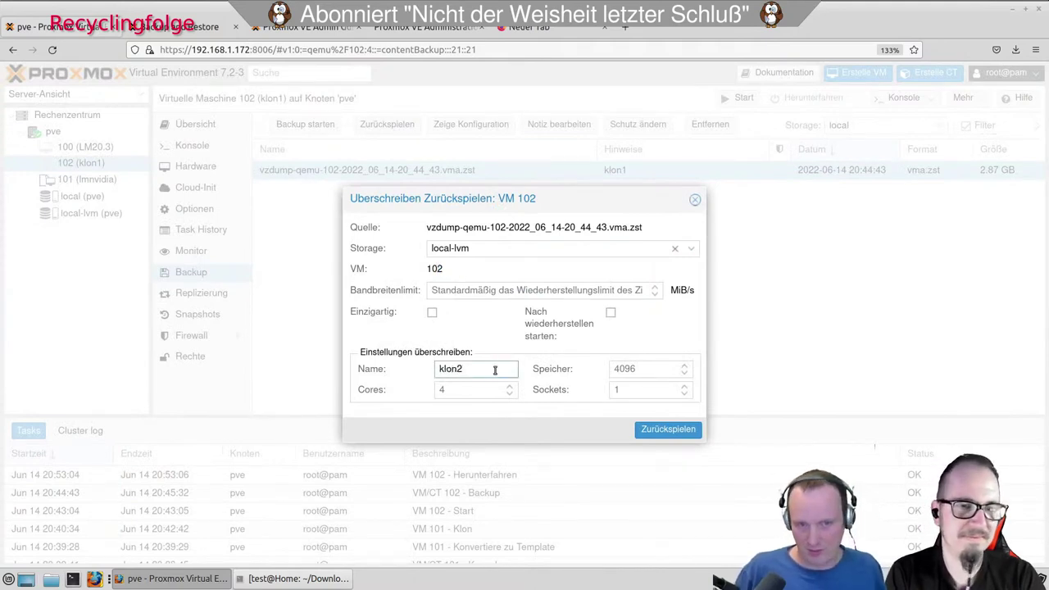
left_click(665, 429)
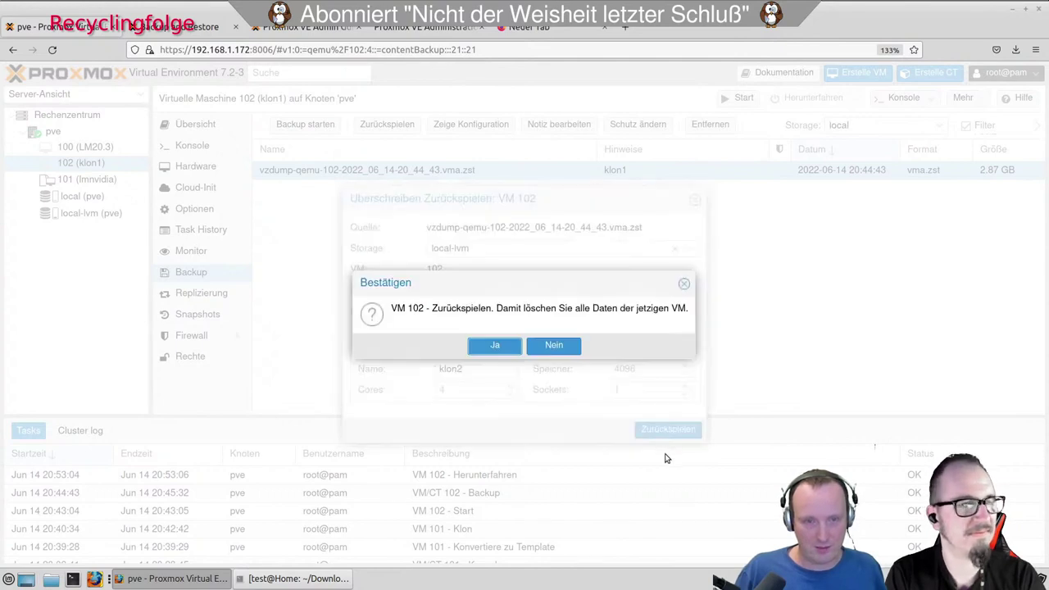
left_click(563, 348)
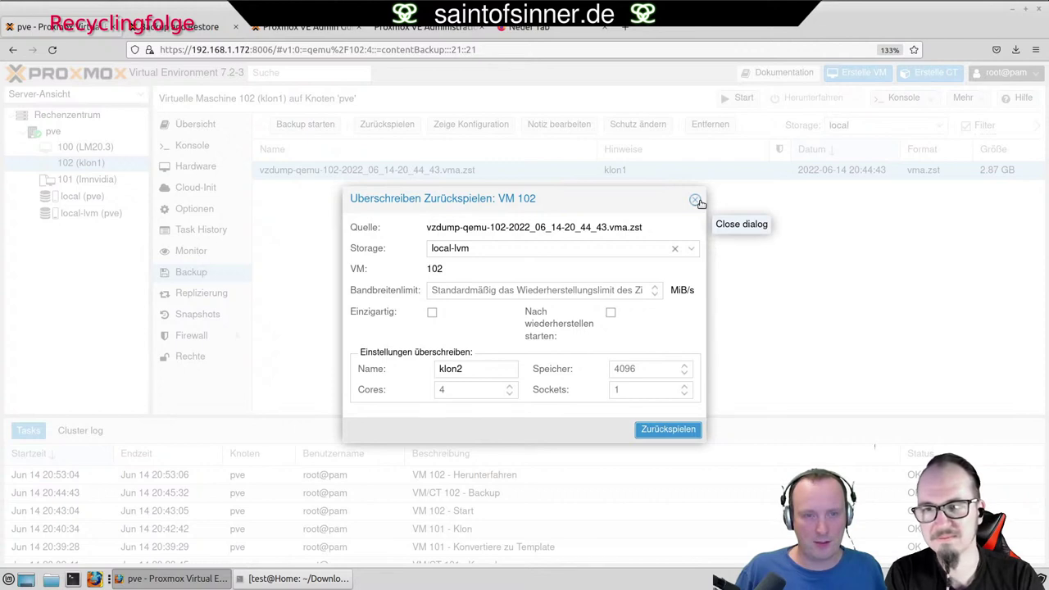
double_click(493, 228)
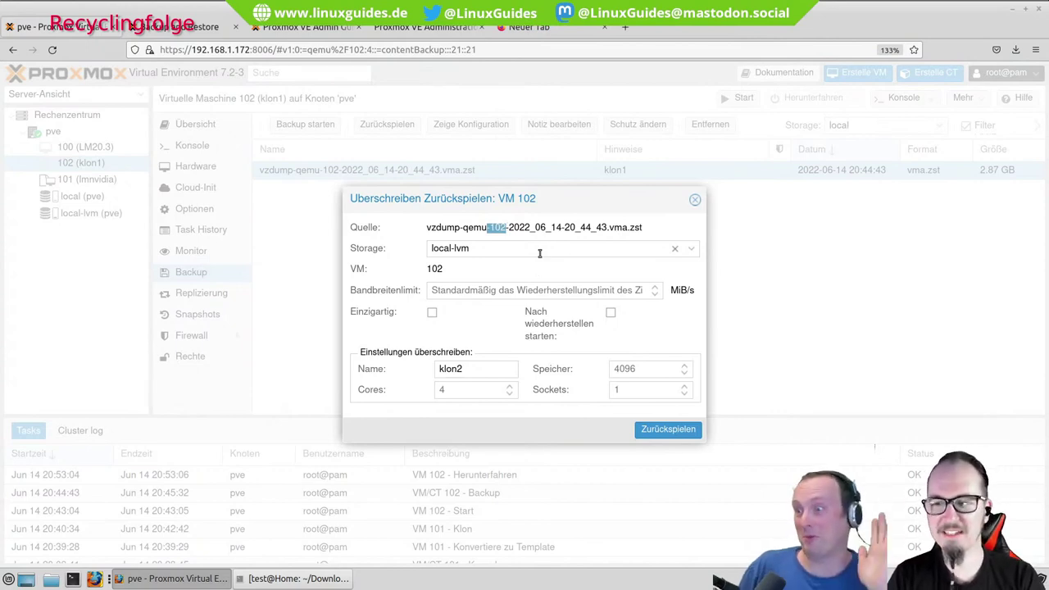
left_click(674, 248)
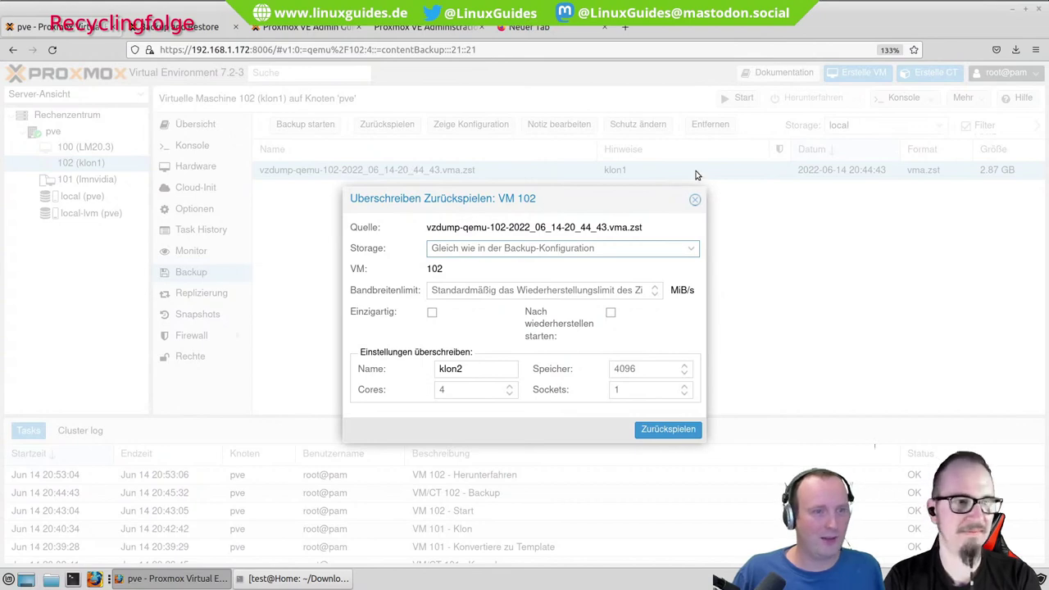
left_click(698, 199)
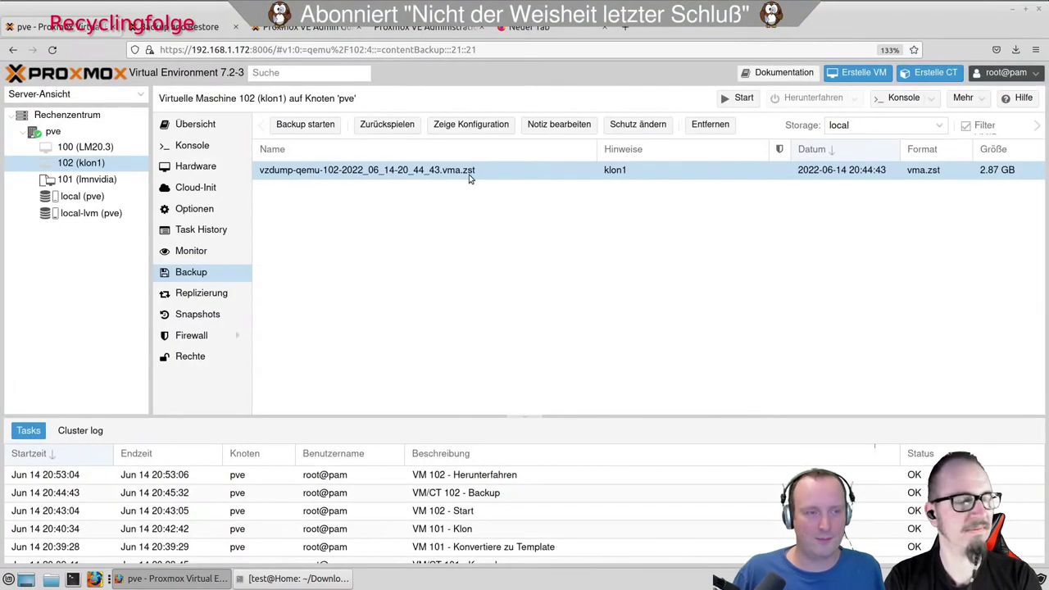
Back up VM 100 (LM20.3) to local storage and watch the log's progress.
left_click(94, 149)
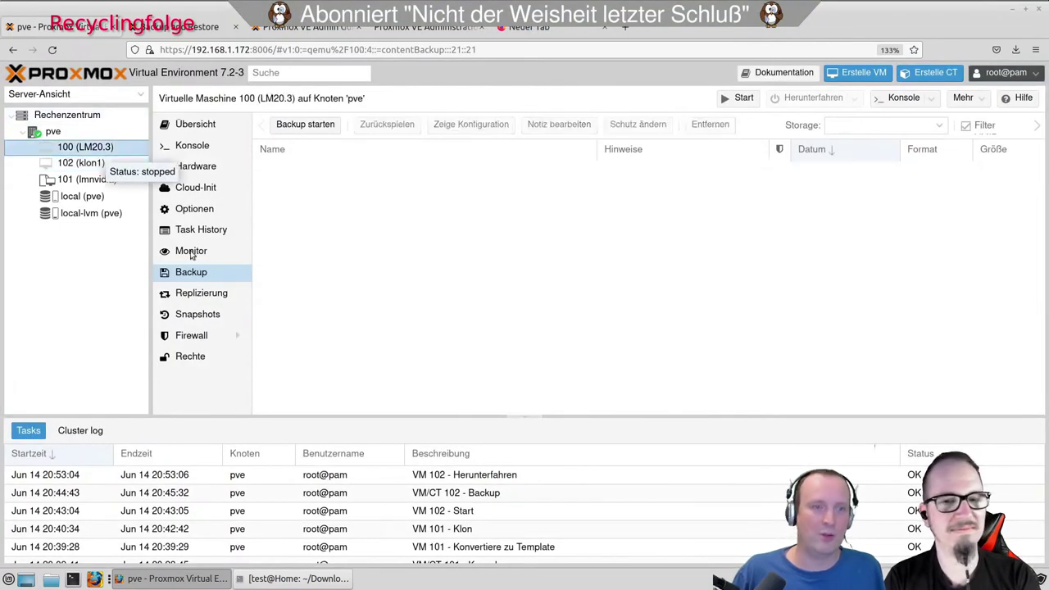
left_click(310, 126)
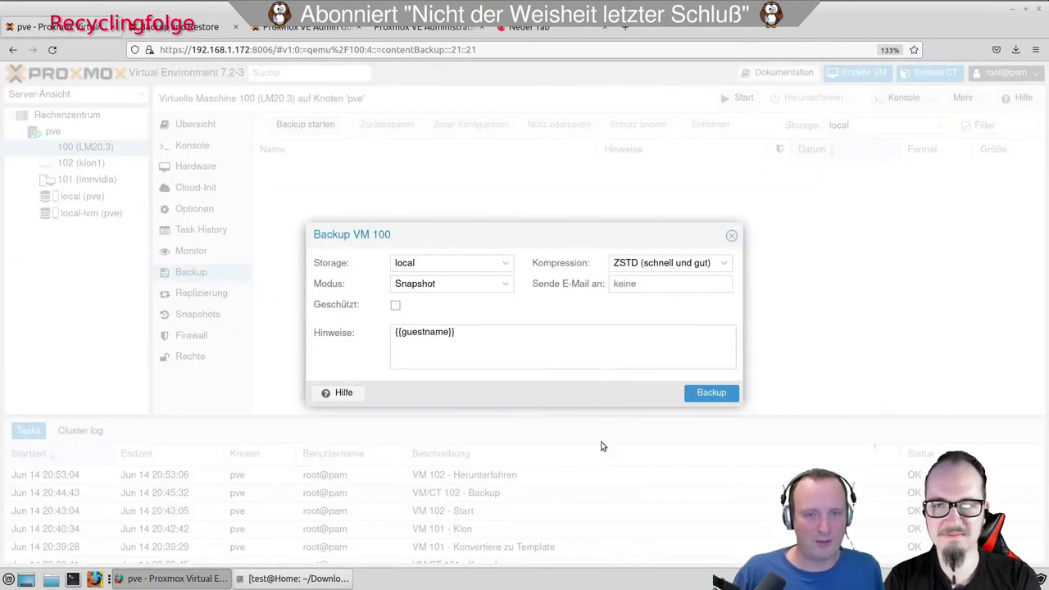
left_click(709, 393)
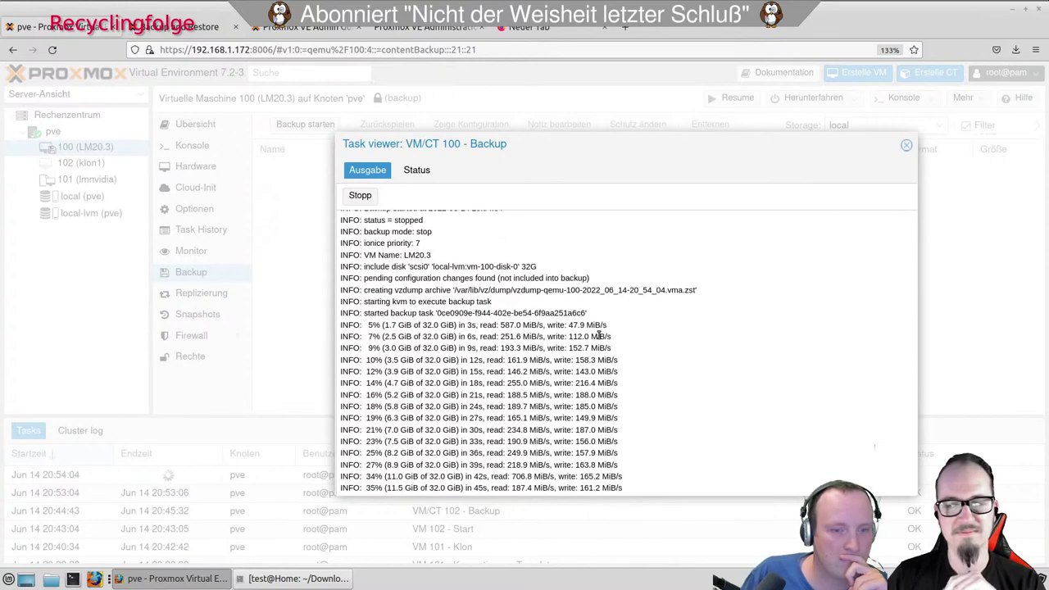
scroll(599, 336, "up", 2)
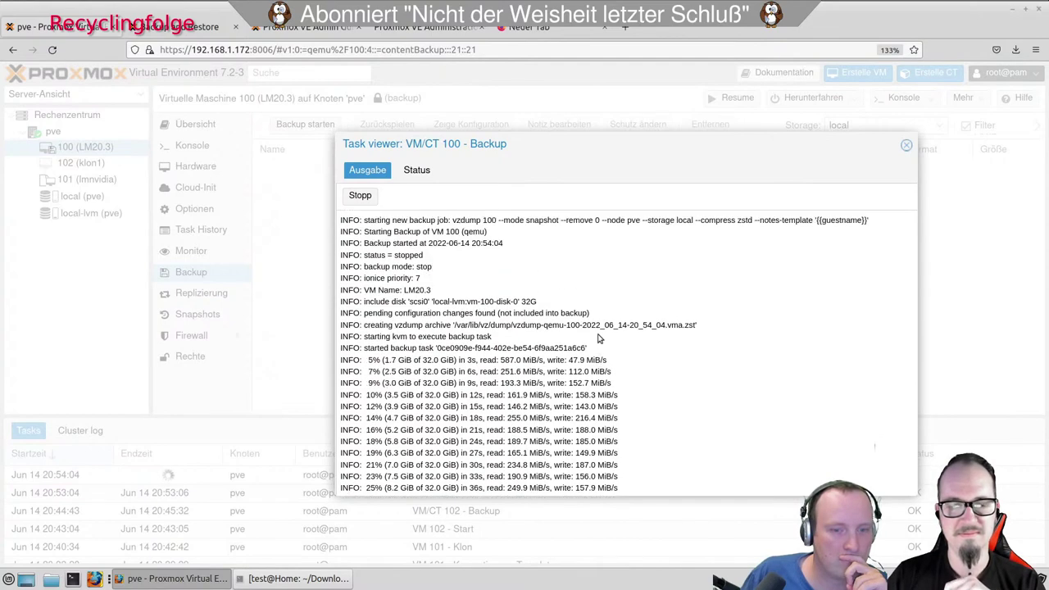
scroll(598, 336, "down", 2)
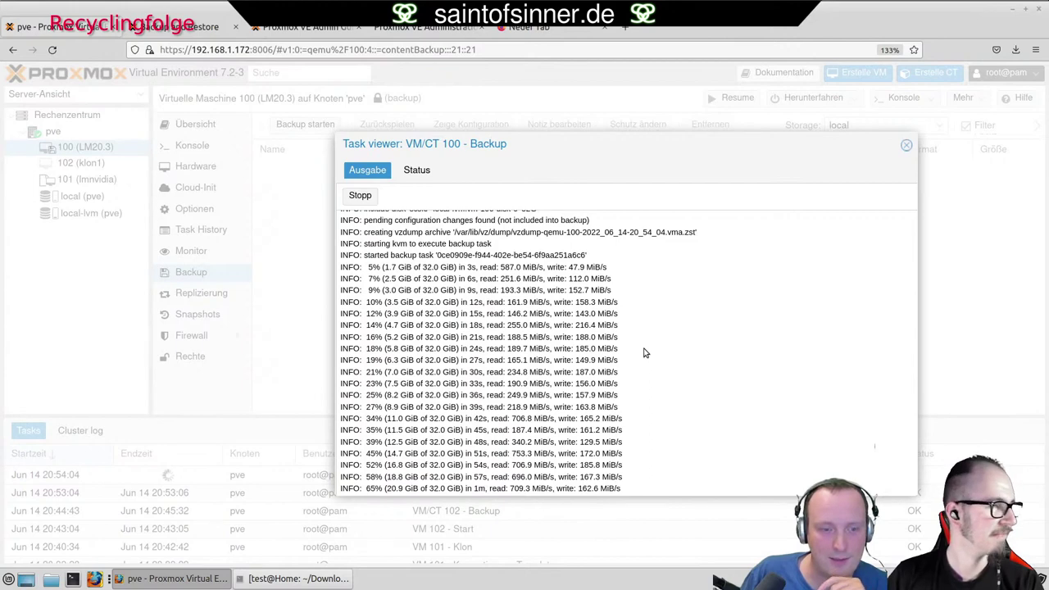
scroll(645, 352, "up", 5)
scroll(645, 352, "down", 3)
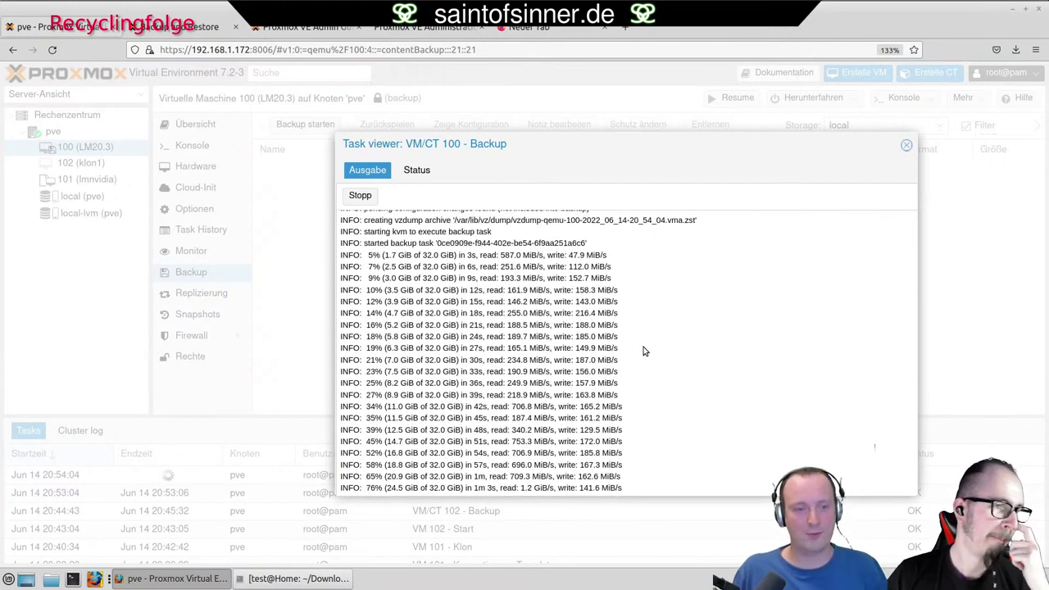